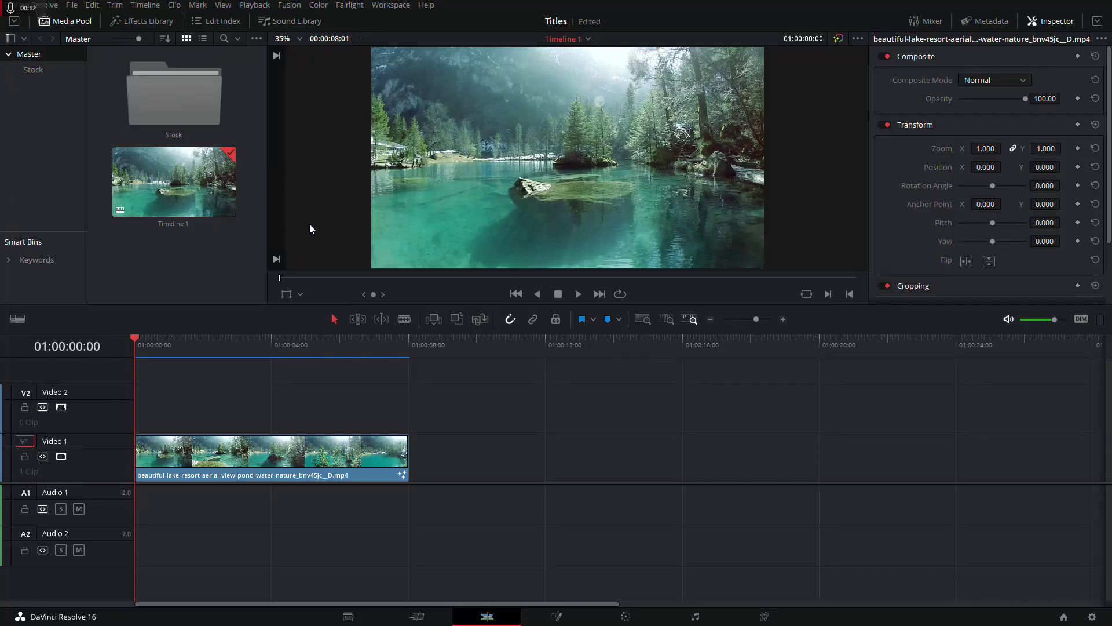
Preview the lake clip on Video 1 by scrubbing through it, then select it.
left_click_drag(191, 354, 134, 354)
key("Home")
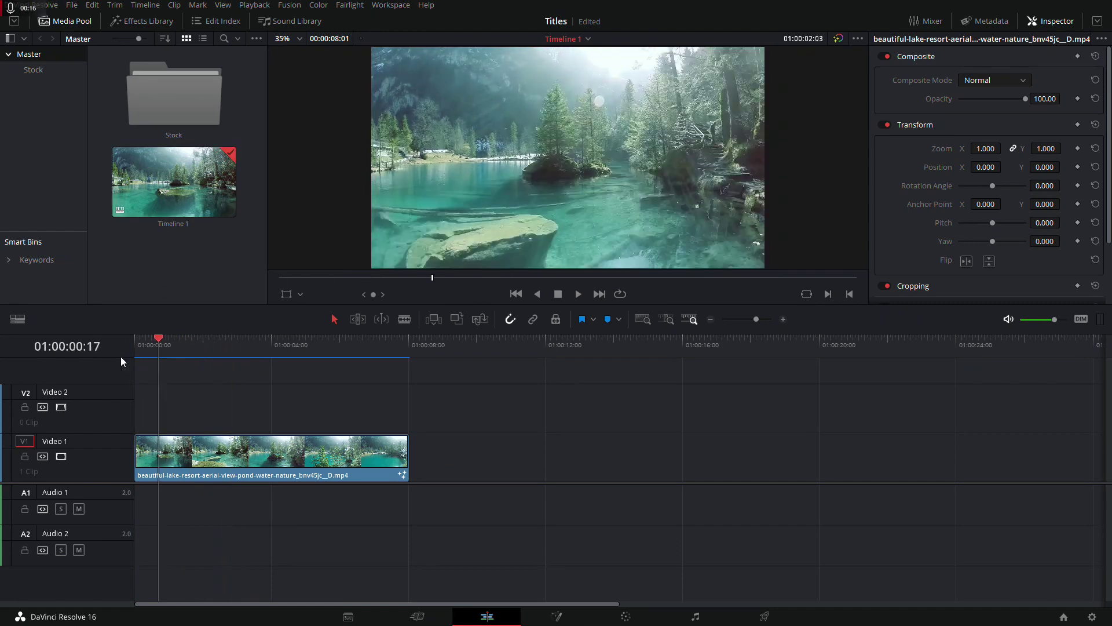
left_click(209, 452)
left_click_drag(165, 347, 179, 341)
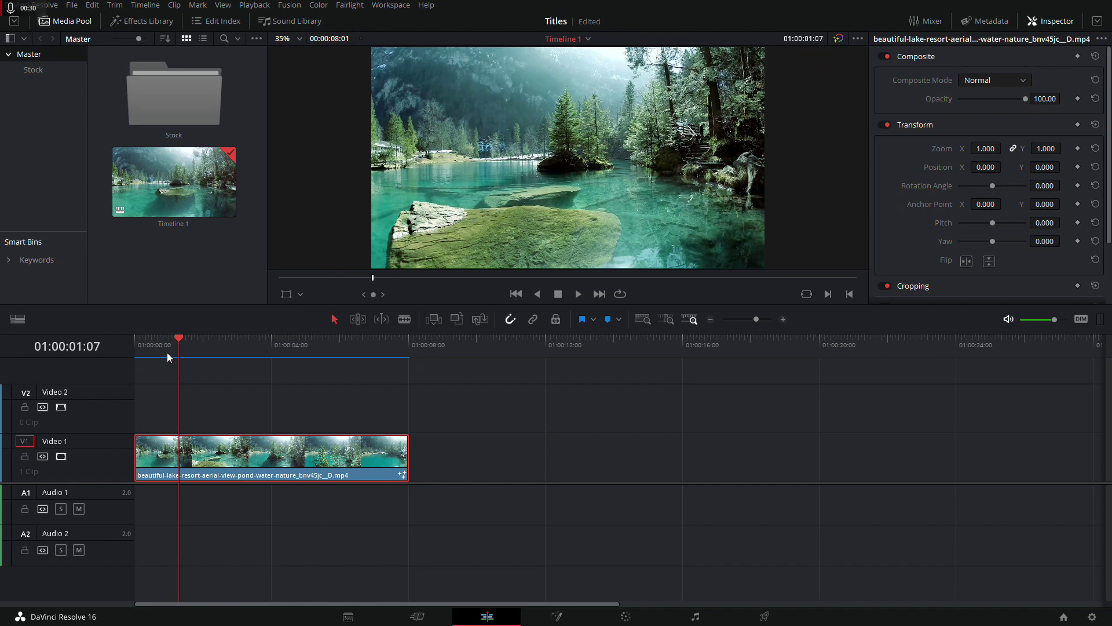
left_click_drag(182, 351, 191, 347)
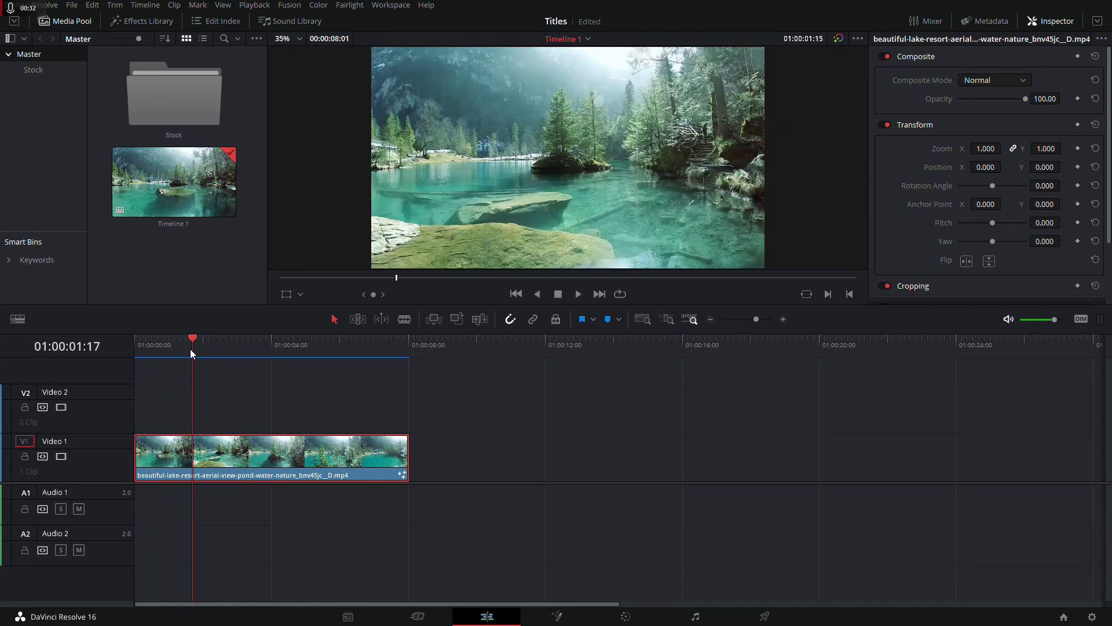
left_click(202, 399)
left_click(202, 449)
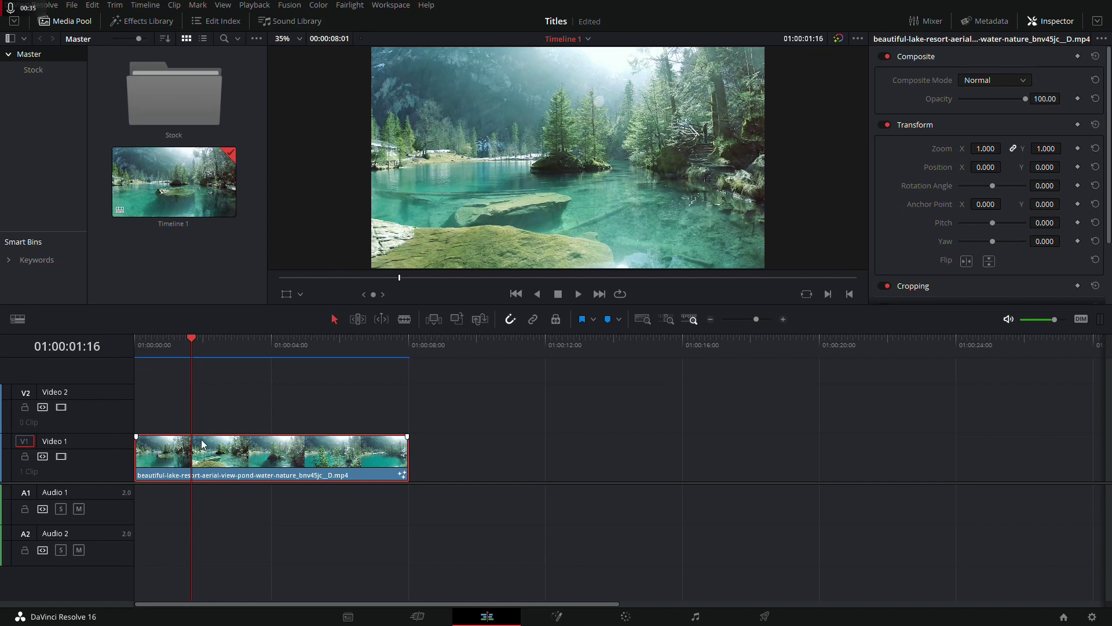
Open the lake clip's Fusion composition and move the title nodes up, away from MediaIn1.
left_click(559, 619)
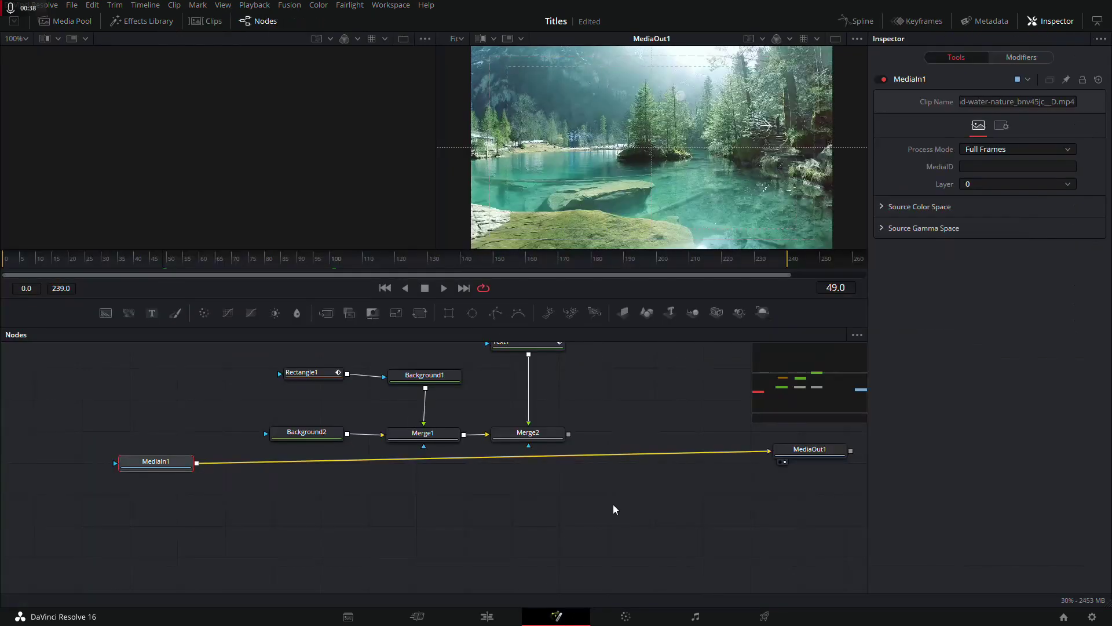
left_click_drag(616, 405, 561, 494)
left_click_drag(250, 411, 509, 532)
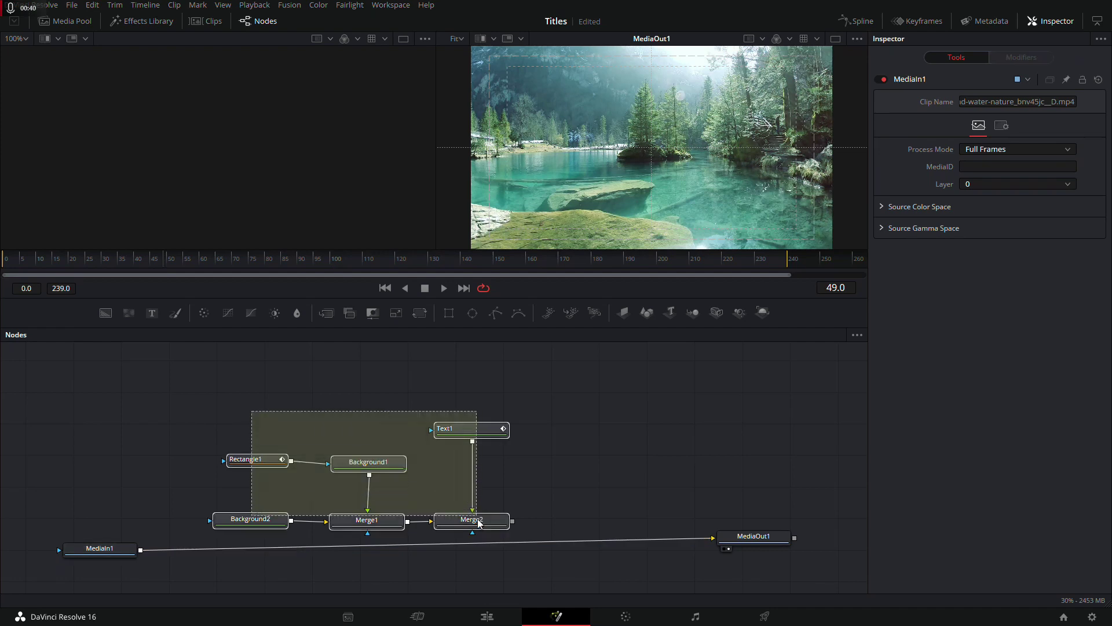
left_click_drag(541, 409, 256, 537)
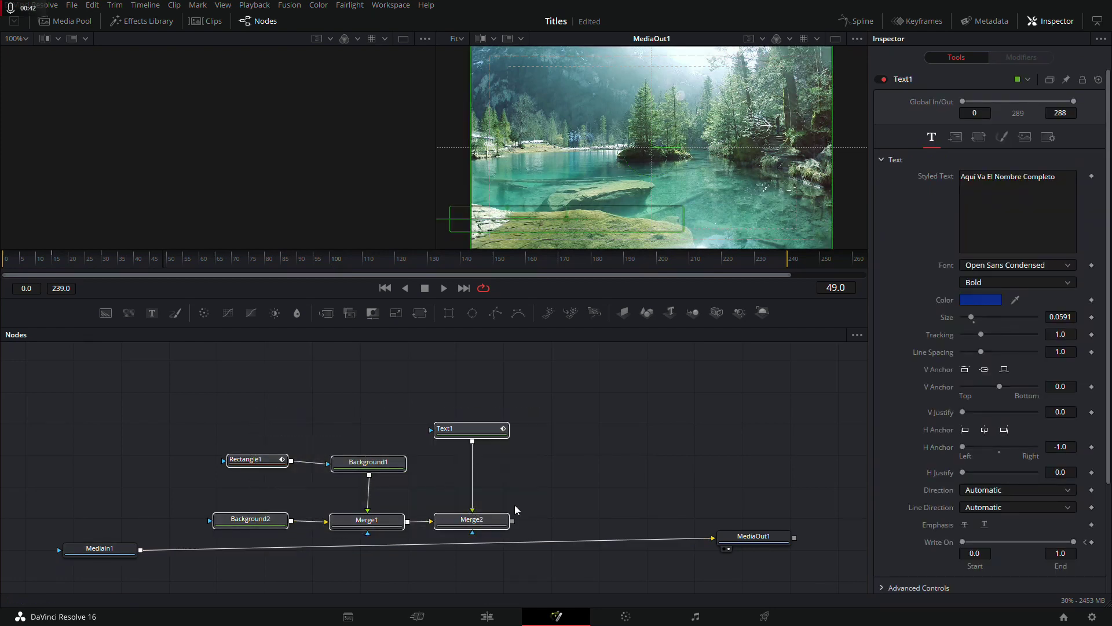
left_click_drag(487, 520, 486, 493)
left_click_drag(113, 550, 104, 541)
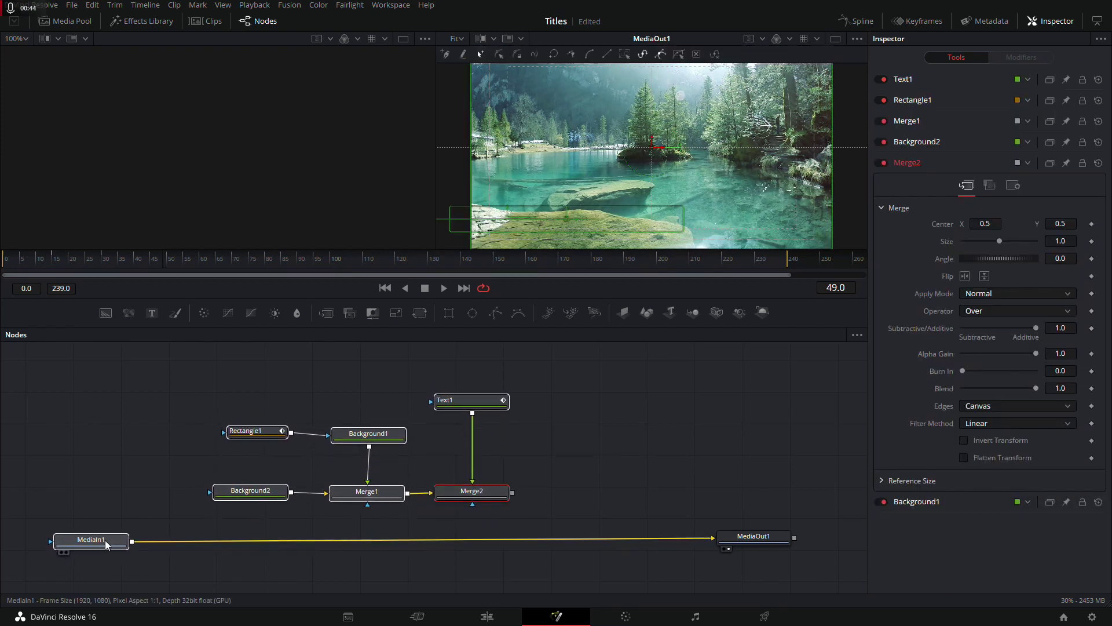
left_click_drag(561, 452, 596, 438)
left_click(355, 549)
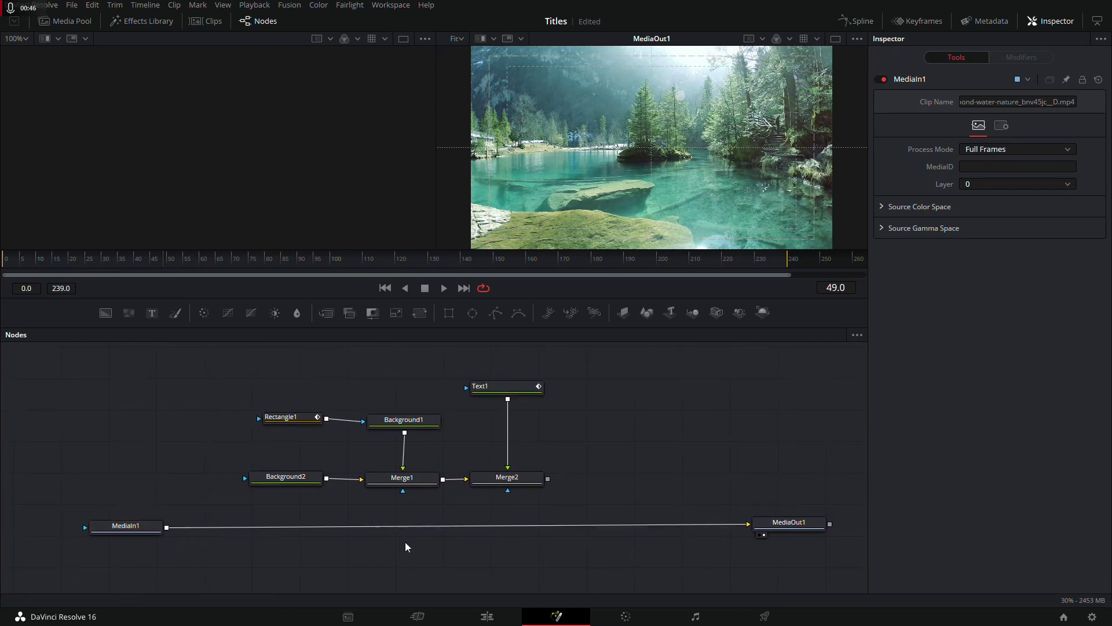
Disconnect MediaIn1 from MediaOut1 and connect Merge2's output to MediaOut1 instead.
left_click_drag(732, 527, 231, 542)
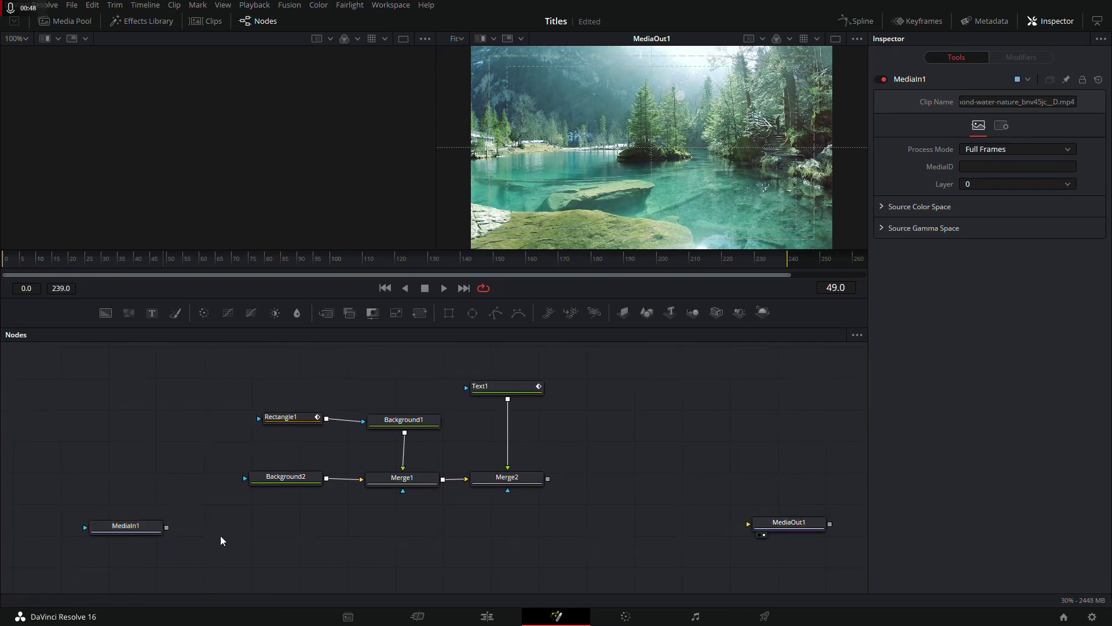
left_click(149, 533)
left_click_drag(150, 533, 126, 536)
left_click_drag(772, 526, 713, 484)
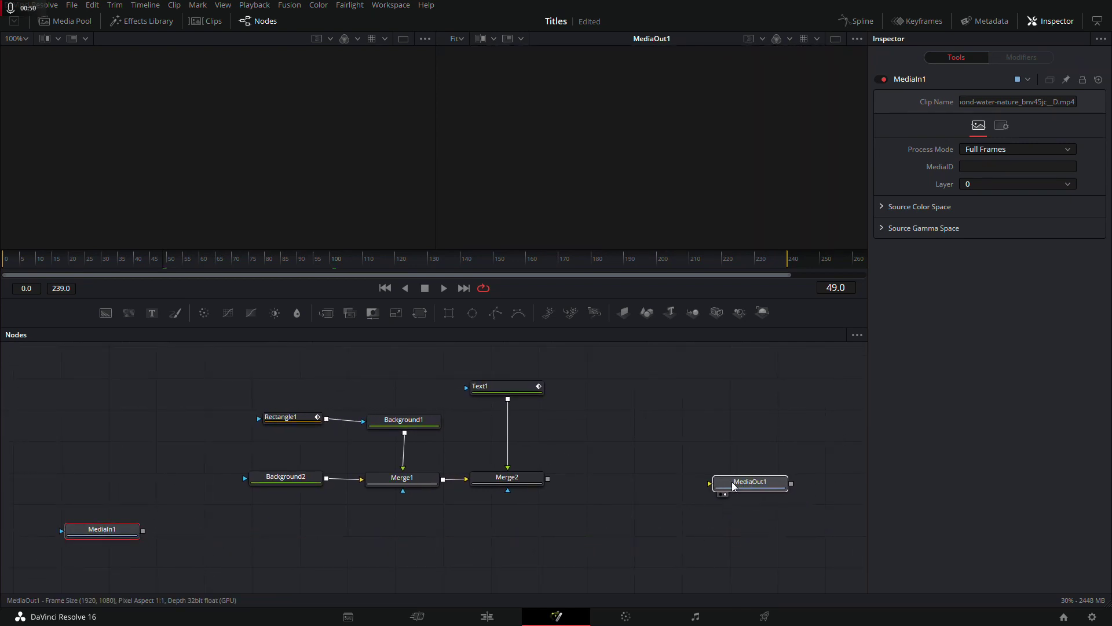
left_click_drag(548, 479, 701, 486)
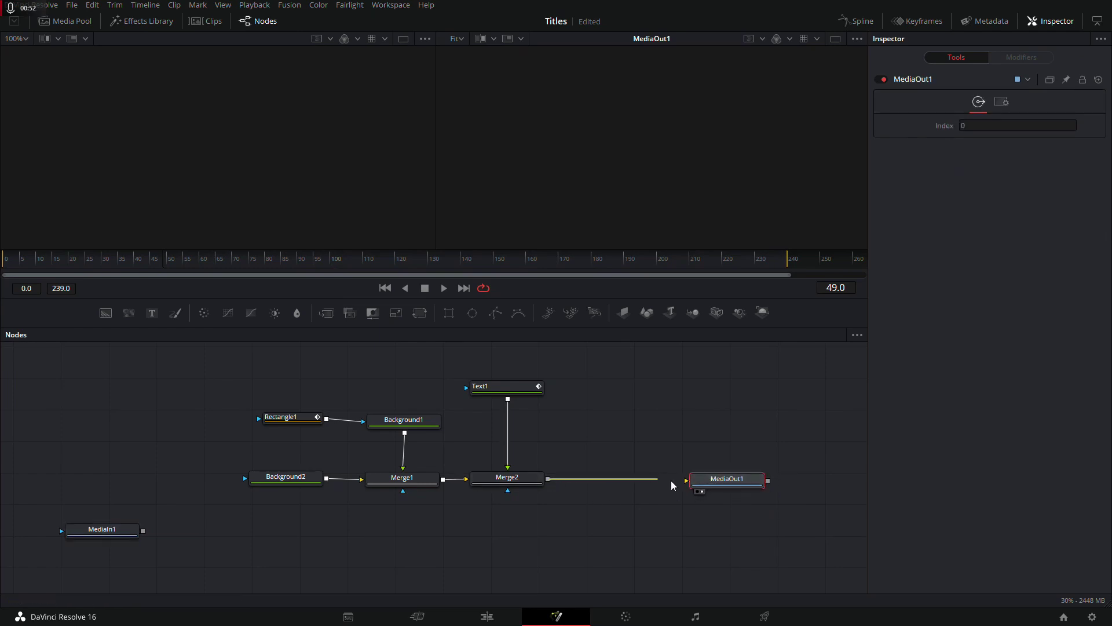
Feed MediaIn1 into Merge1's background in place of Background2, and rewind to frame 0.
left_click_drag(308, 484, 165, 454)
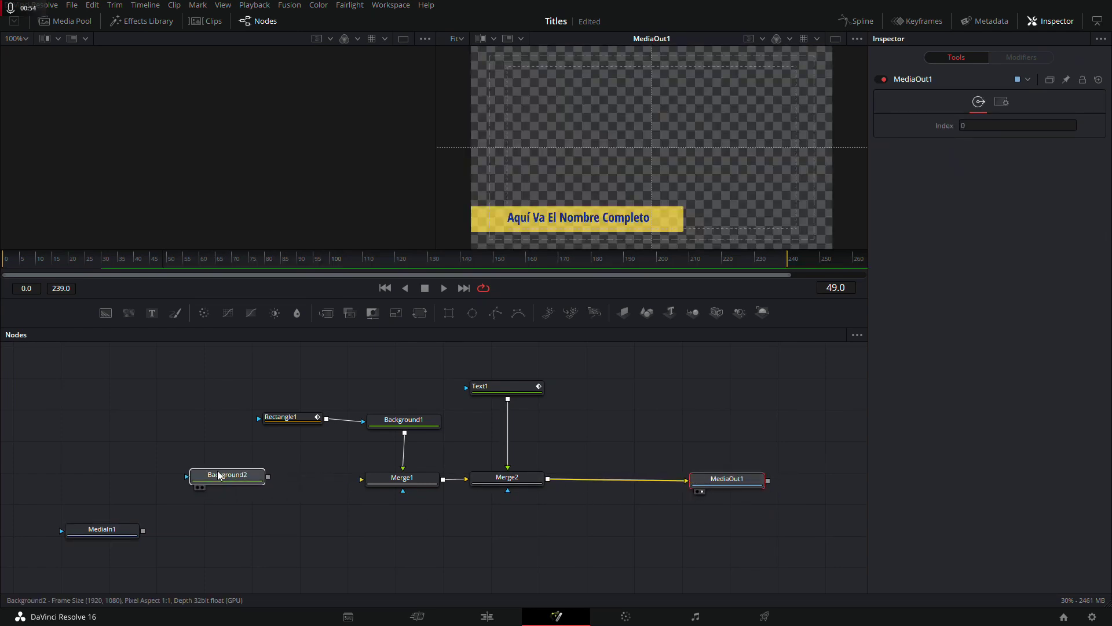
left_click_drag(102, 530, 159, 508)
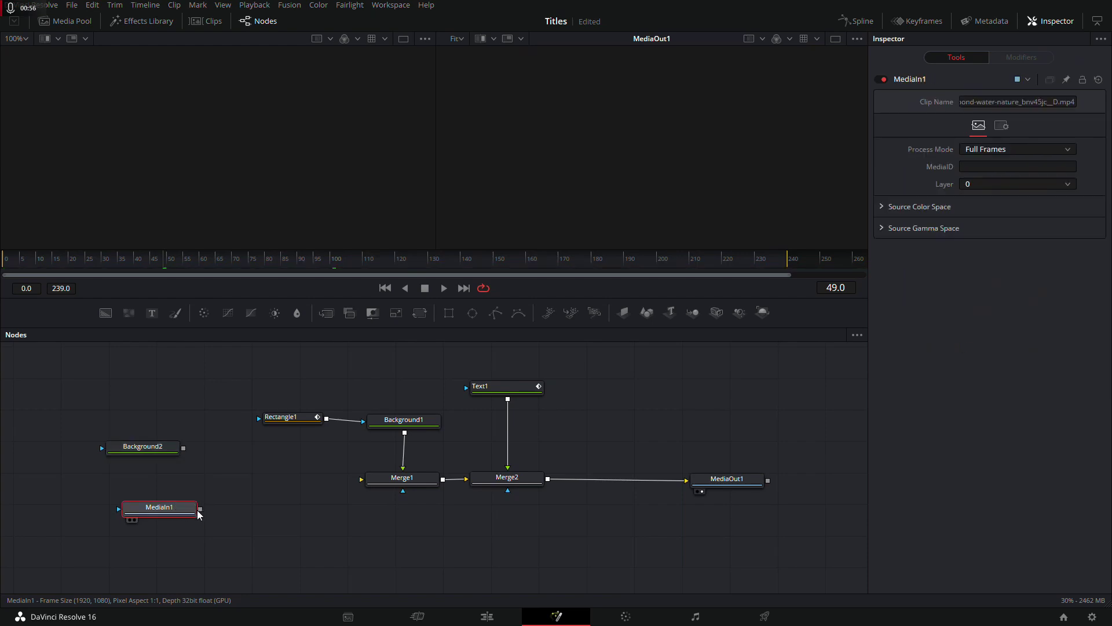
left_click_drag(201, 509, 362, 480)
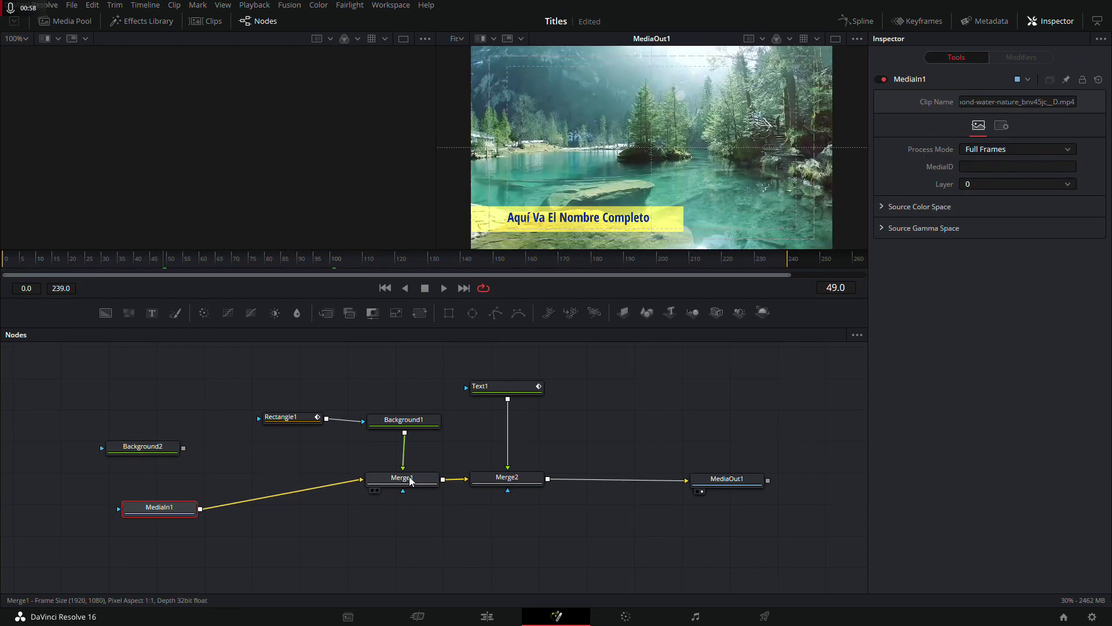
mouse_move(269, 378)
left_mouse_down()
mouse_move(520, 502)
mouse_move(514, 491)
left_mouse_up()
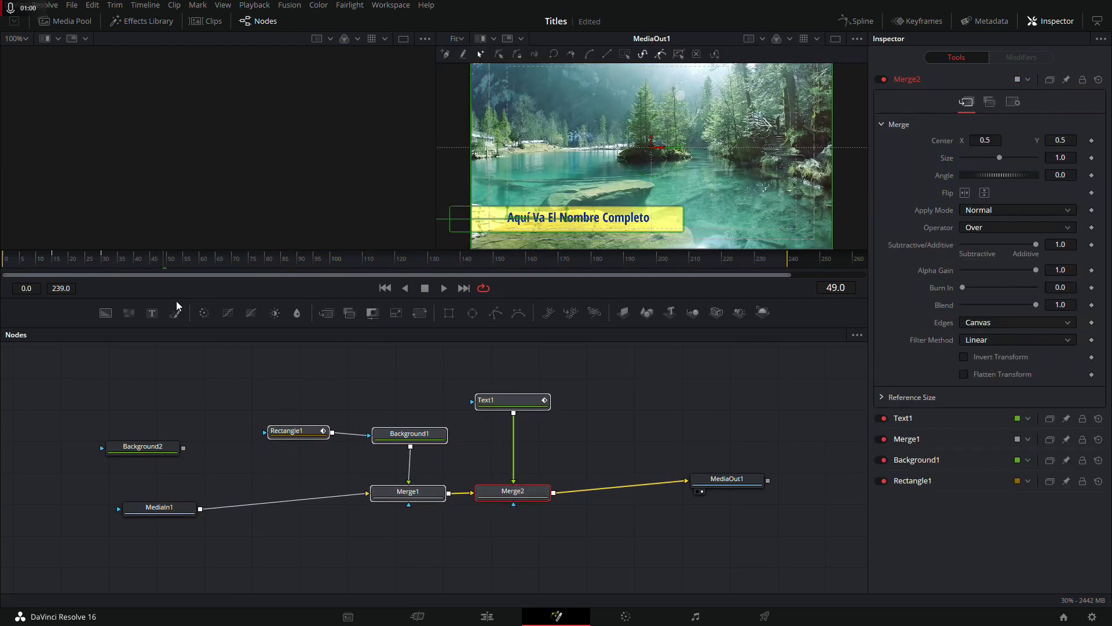
left_click_drag(40, 266, 2, 269)
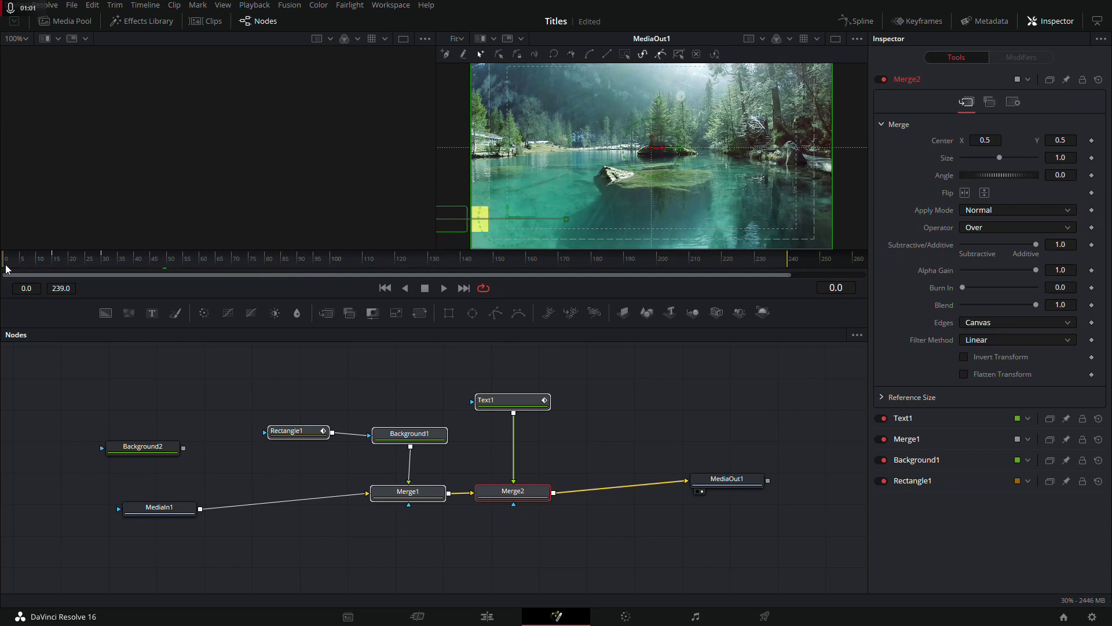
left_click(127, 387)
left_click_drag(7, 262, 55, 264)
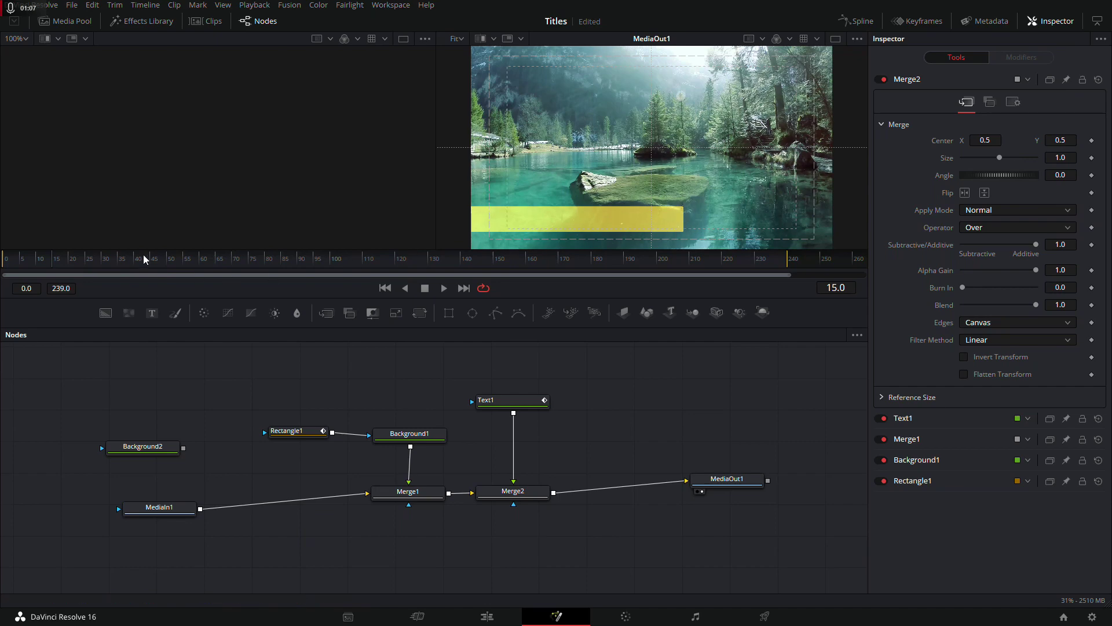
left_click_drag(56, 262, 102, 266)
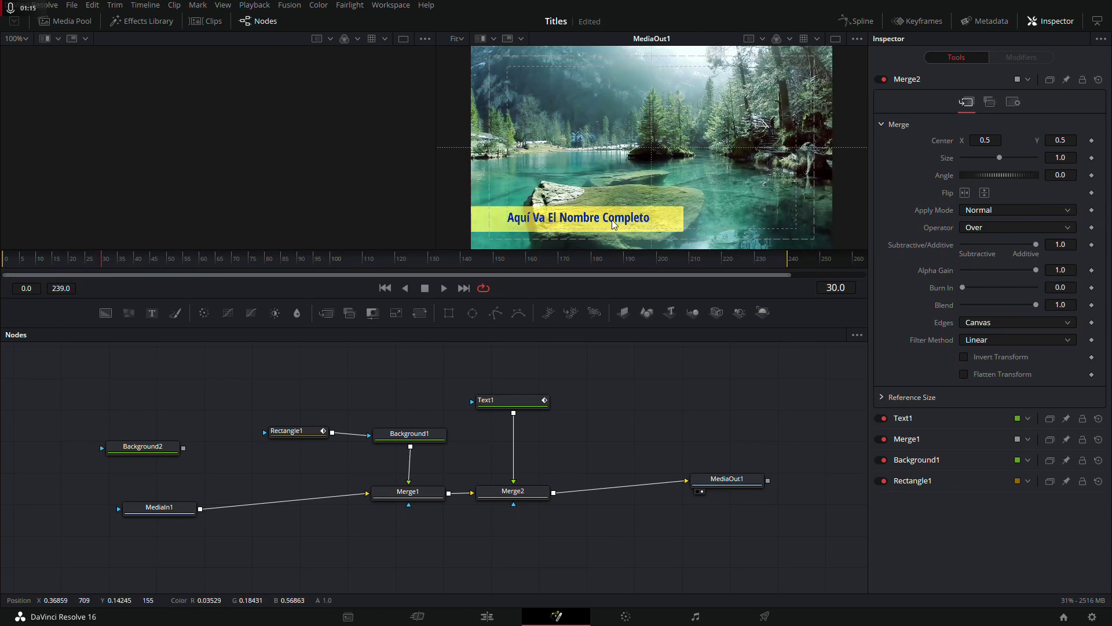
mouse_move(98, 262)
left_mouse_down()
mouse_move(42, 264)
mouse_move(106, 276)
mouse_move(103, 287)
left_mouse_up()
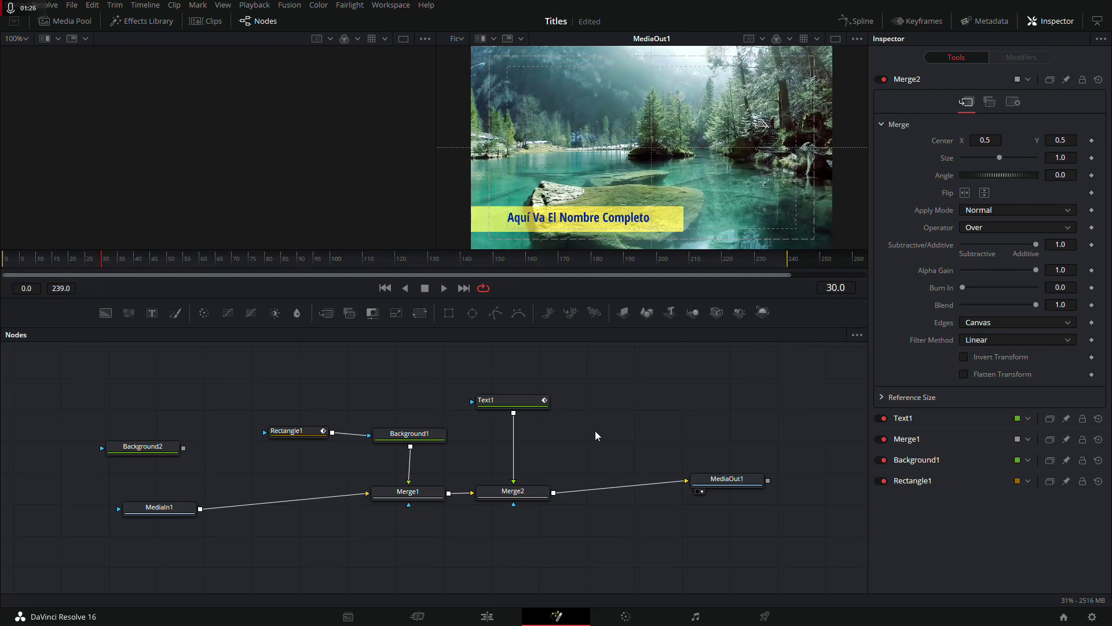
left_click_drag(260, 444, 324, 434)
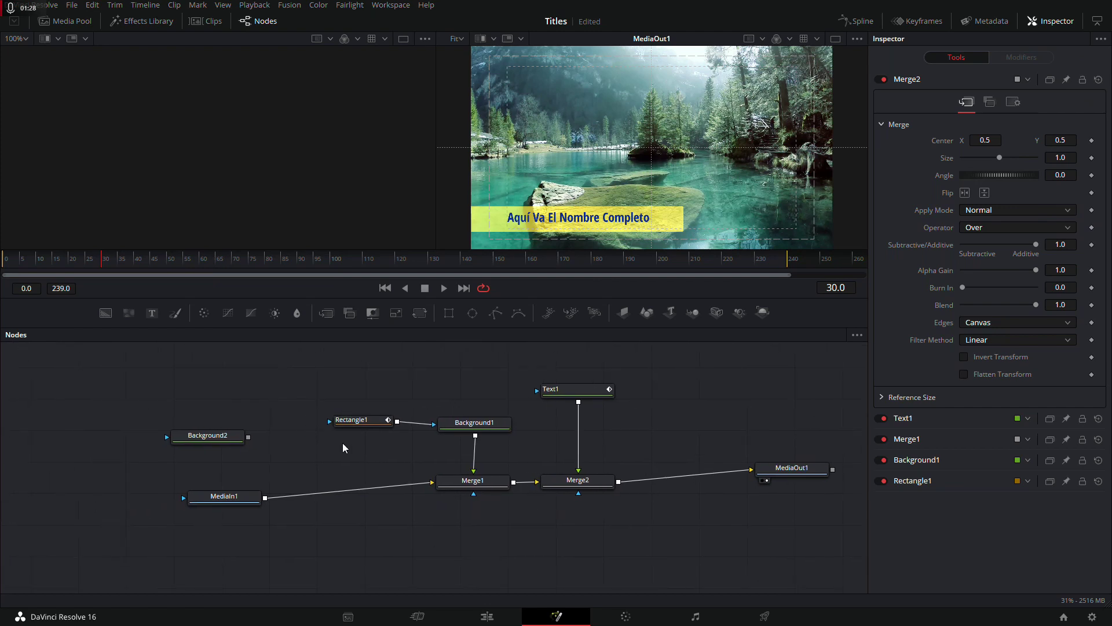
Unplug MediaIn1 from Merge1 and connect Background2 to Merge1's background input.
left_click_drag(225, 496, 156, 494)
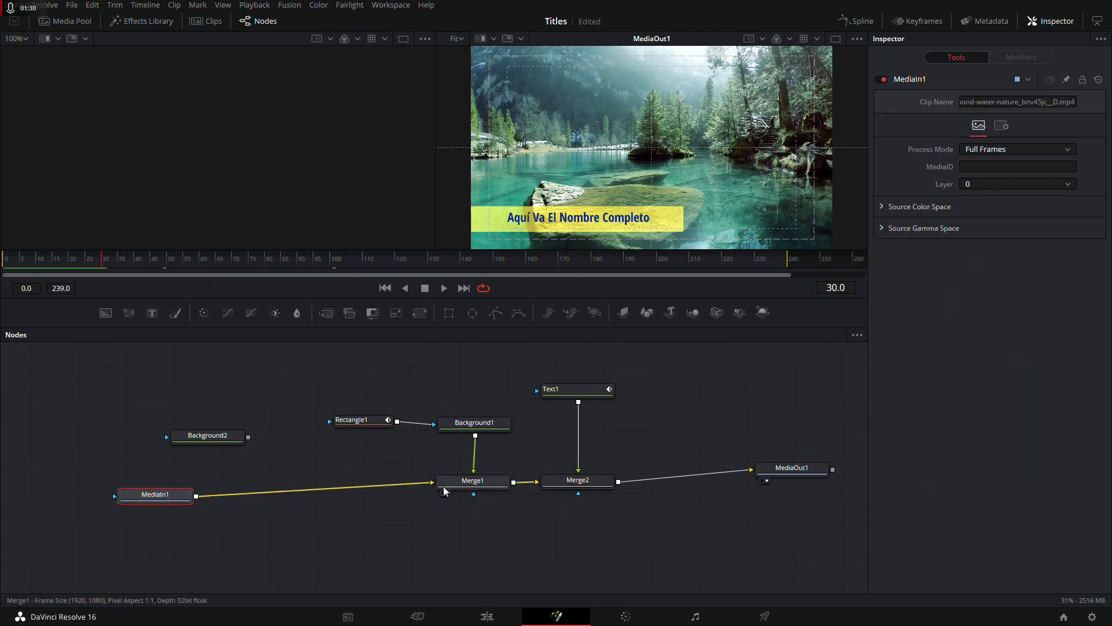
left_click_drag(431, 485, 140, 508)
mouse_move(226, 441)
left_mouse_down()
mouse_move(337, 493)
mouse_move(431, 482)
left_mouse_up()
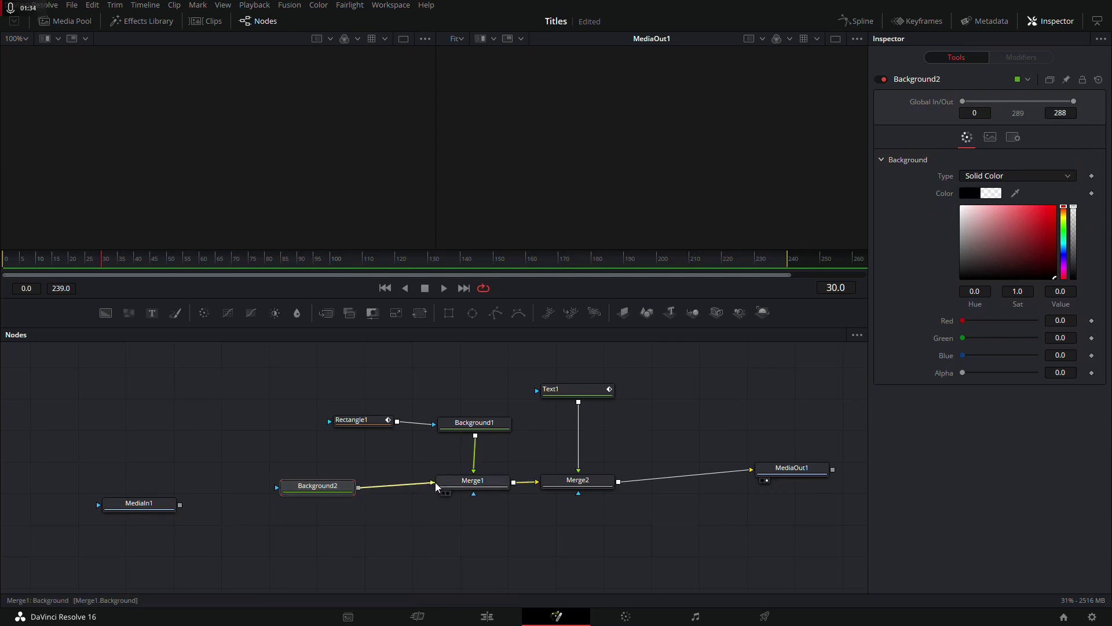
left_click_drag(336, 493, 384, 489)
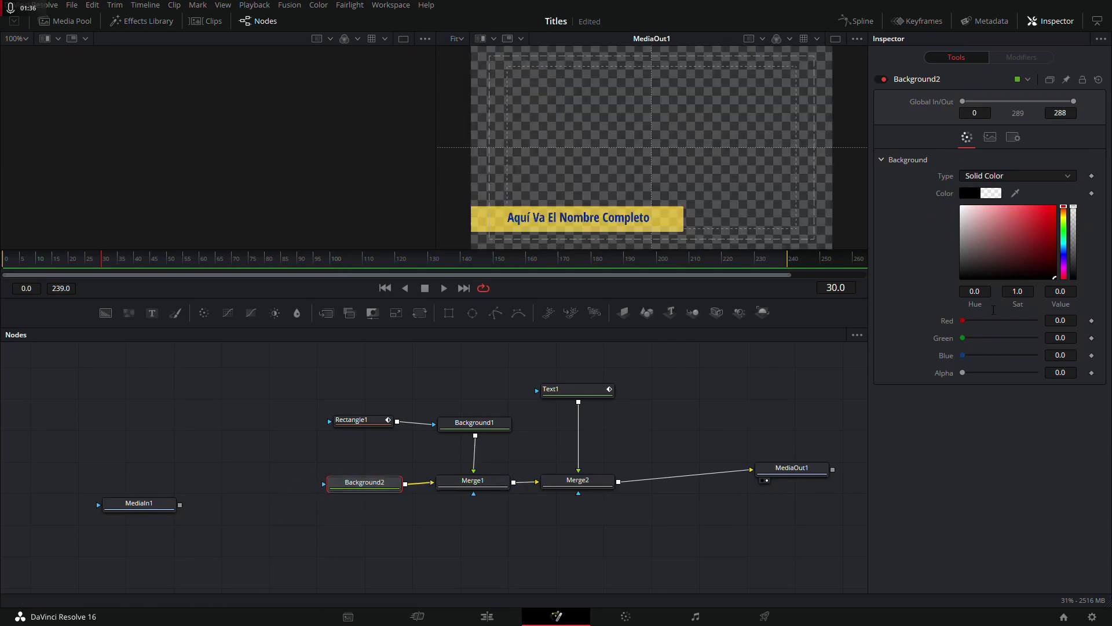
Keep Background2's alpha at 0 and line Text1 up level with Background1.
left_click_drag(962, 372, 930, 377)
left_click_drag(384, 488, 381, 488)
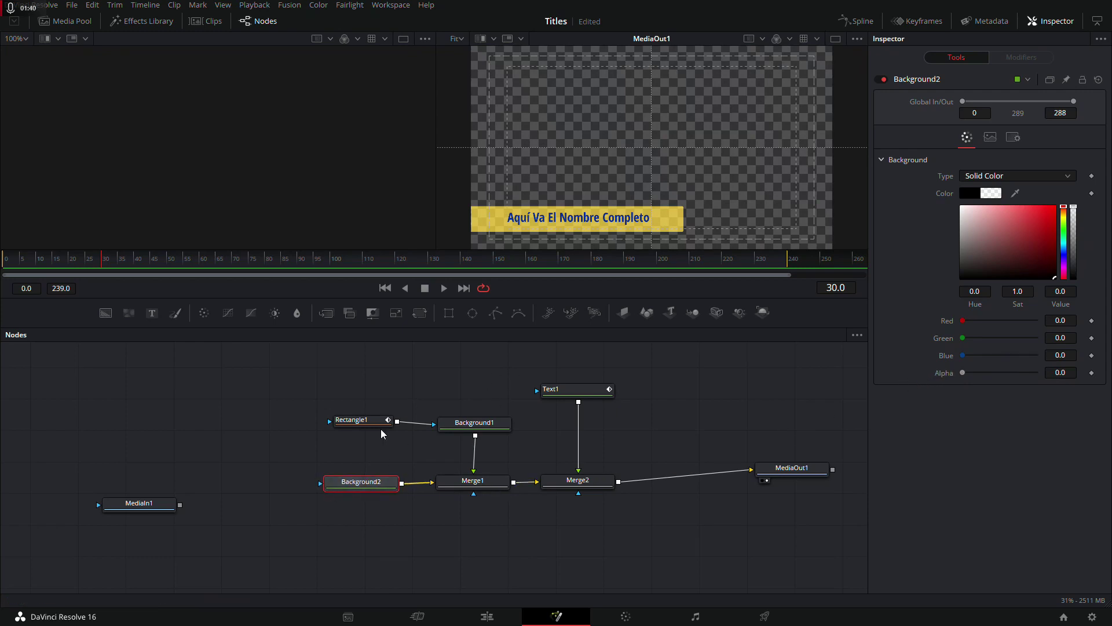
left_click_drag(478, 435, 422, 432)
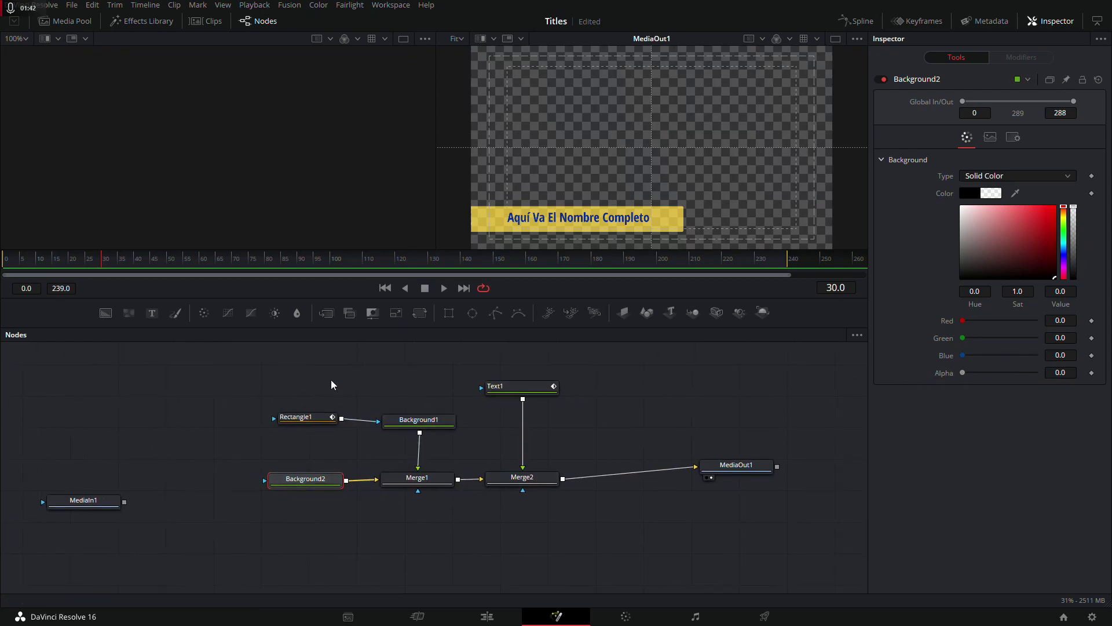
left_click_drag(510, 386, 511, 415)
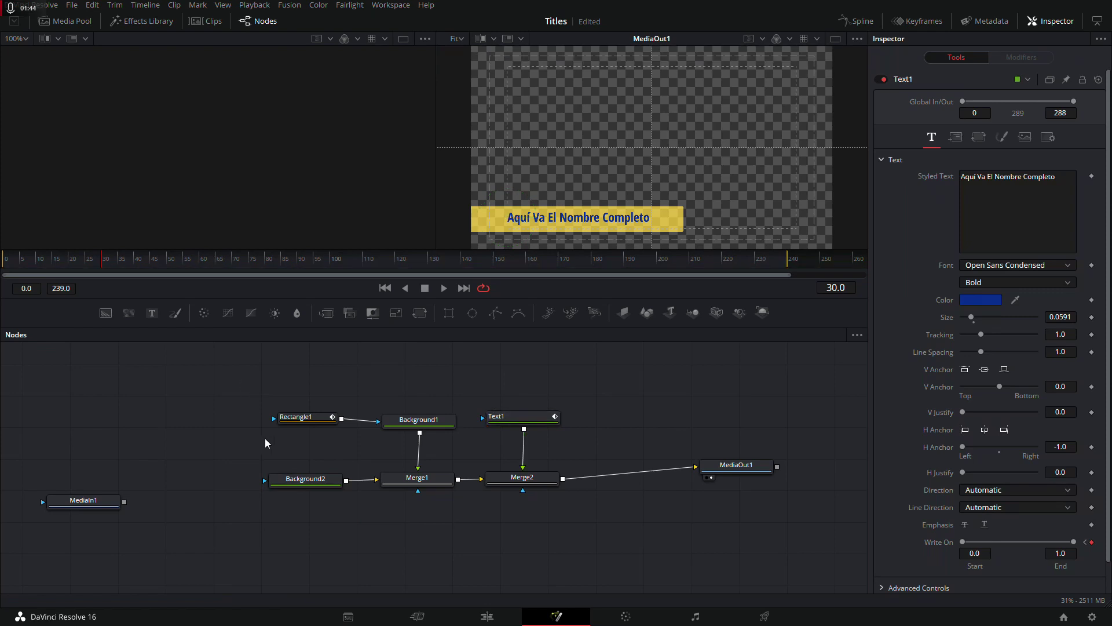
left_click_drag(299, 485, 295, 486)
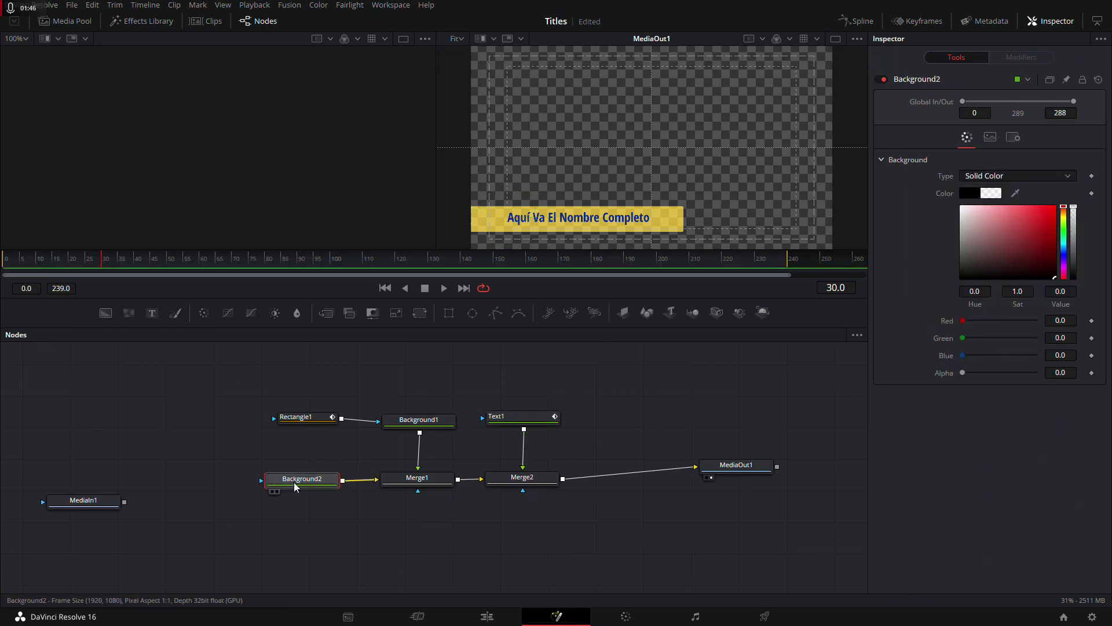
left_click(425, 423)
Inspect Rectangle1, Merge1 and Text1, and line Merge2 and MediaOut1 up in one row.
left_click(297, 418)
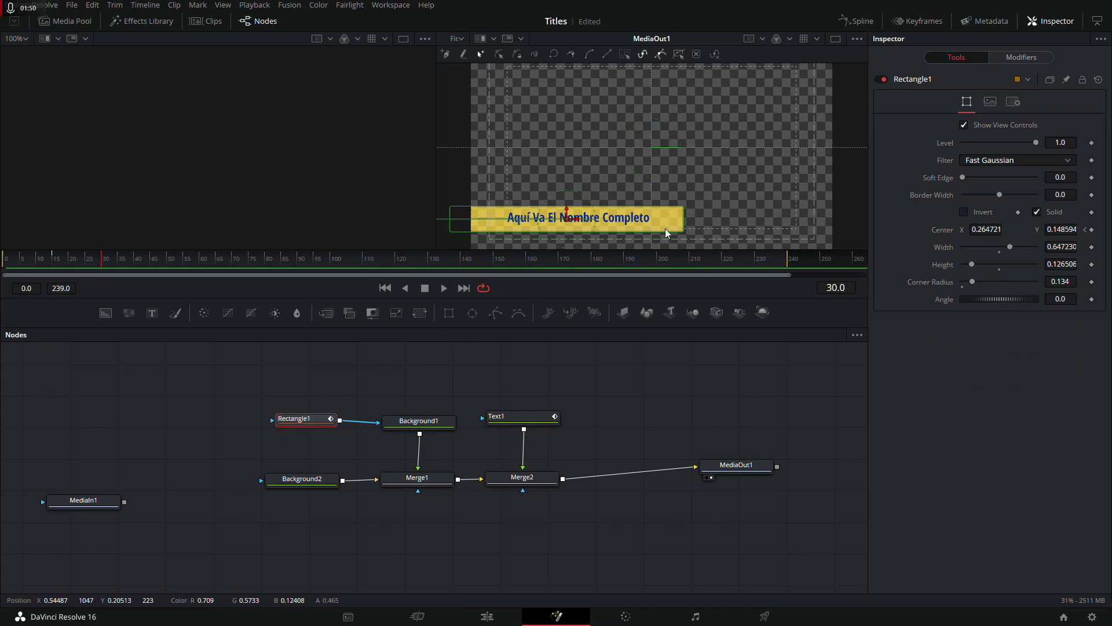
left_click(418, 481)
left_click(521, 416)
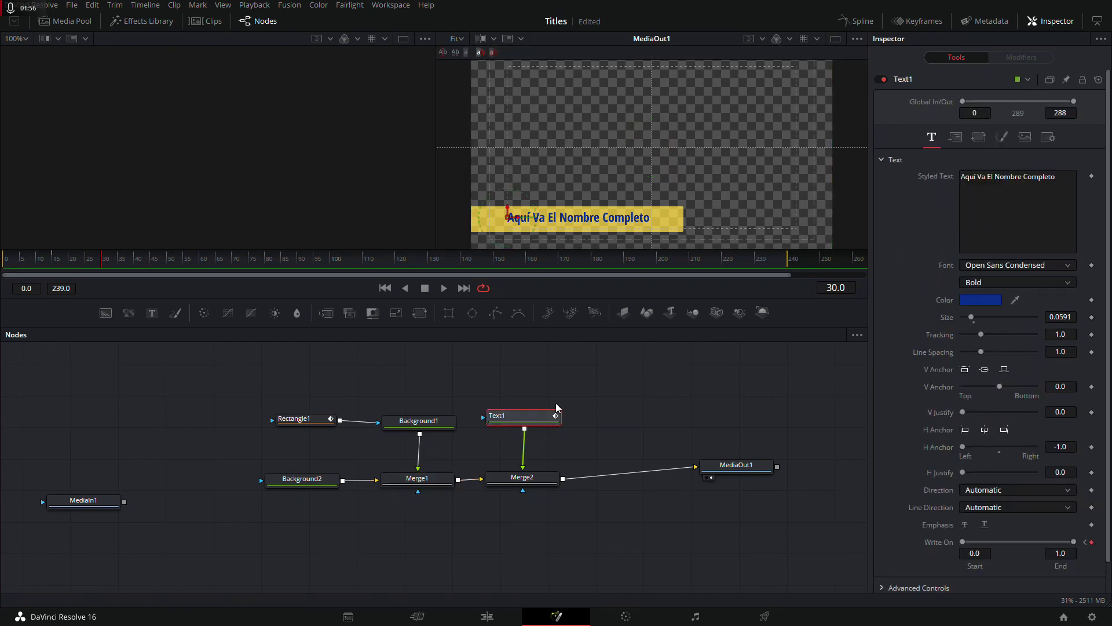
left_click_drag(540, 485, 548, 485)
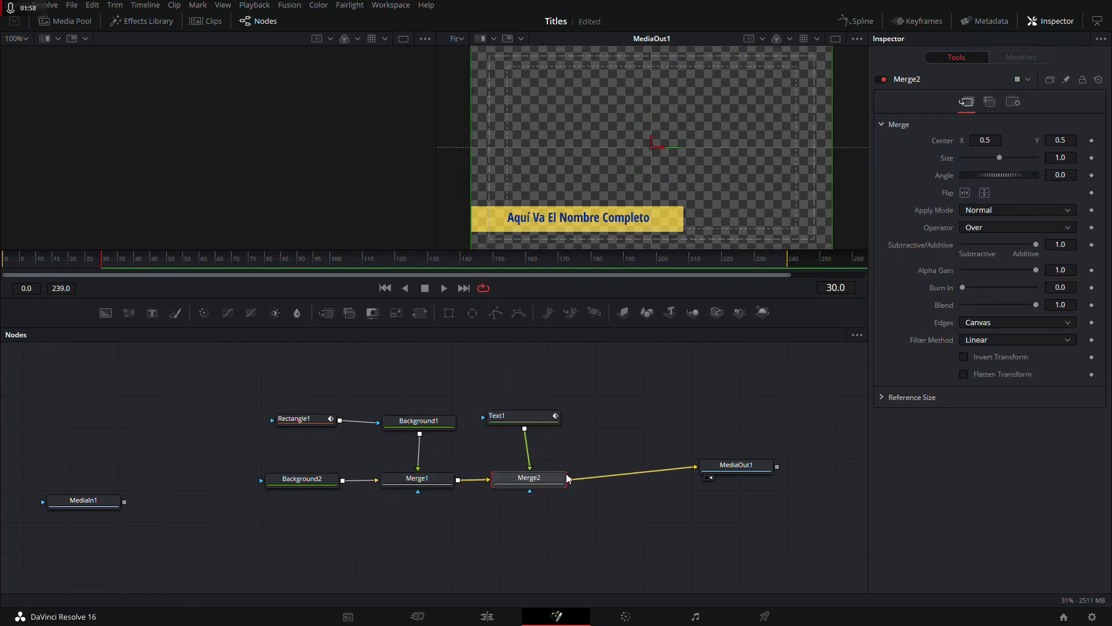
left_click_drag(749, 472, 745, 484)
left_click(744, 485)
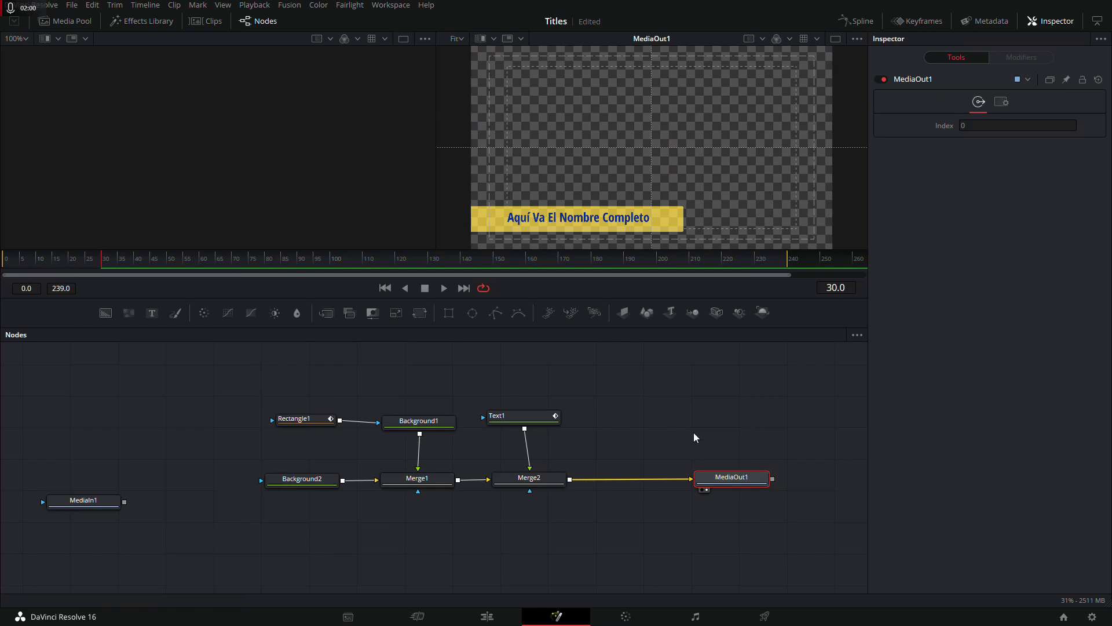
scroll(606, 432, "down", 1)
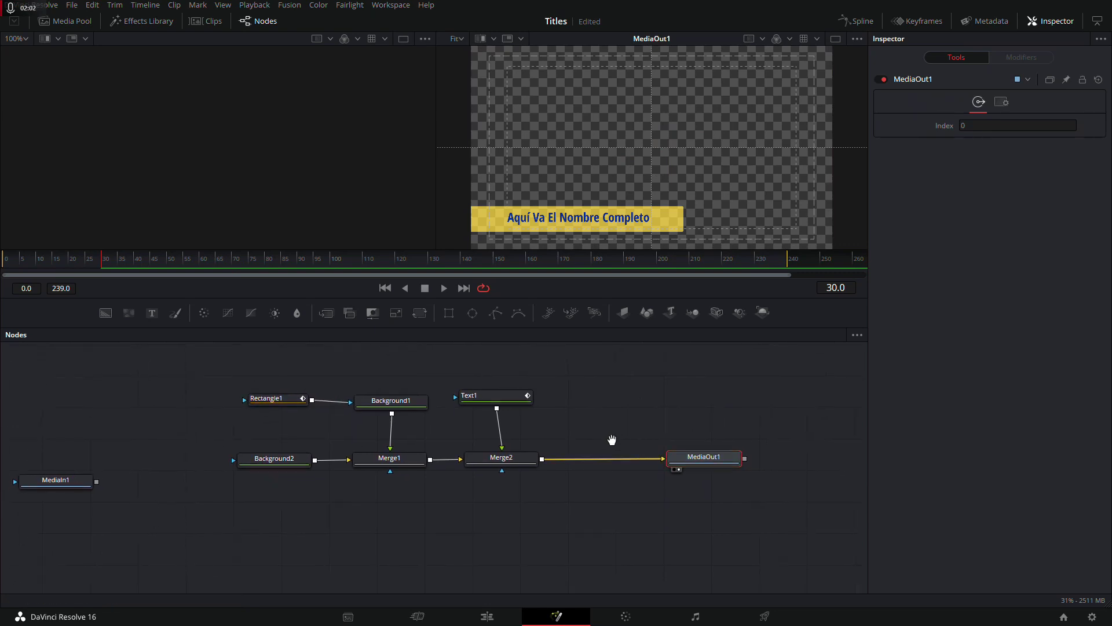
Raise Text1 directly above Merge2, then box-select all of the title's nodes.
left_click_drag(513, 397, 517, 396)
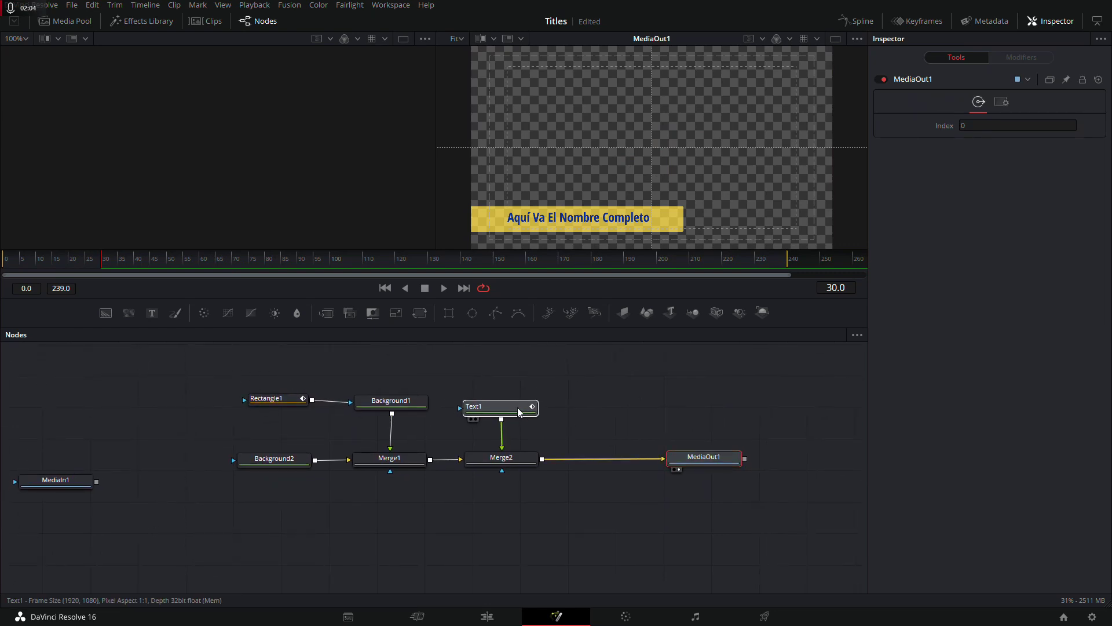
left_click_drag(513, 398, 528, 405)
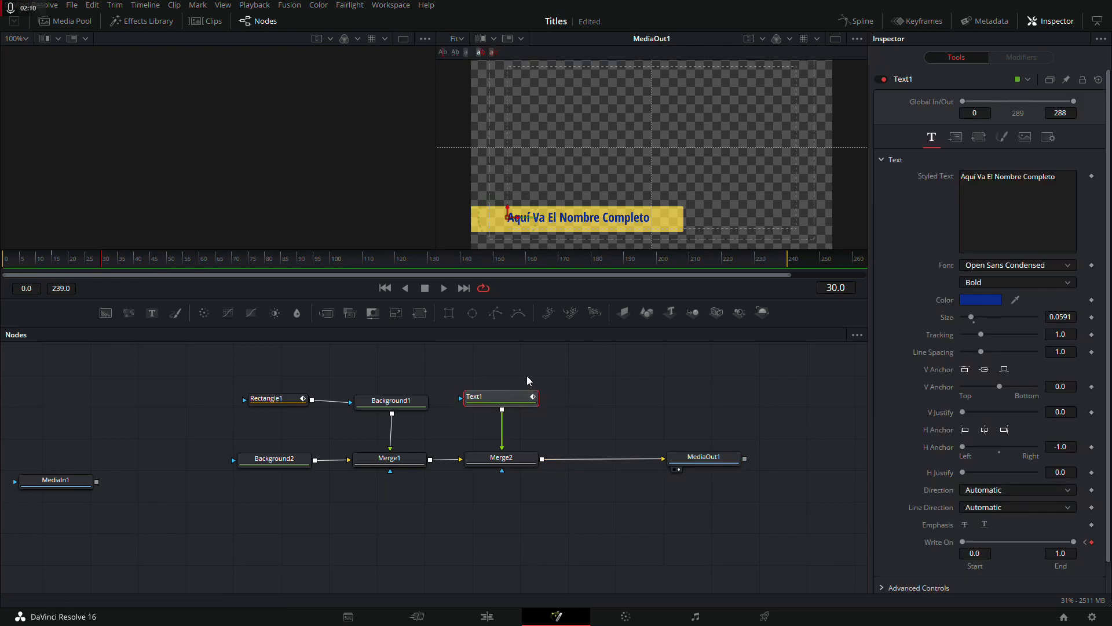
left_click(514, 406)
left_click(515, 401)
left_click_drag(516, 401, 515, 383)
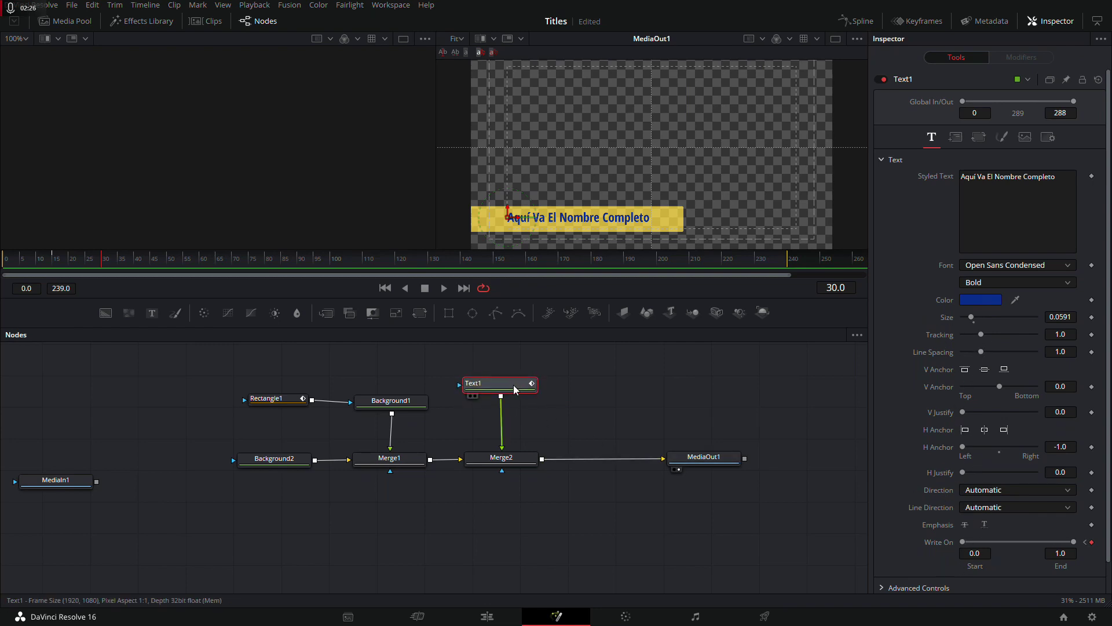
left_click_drag(513, 391, 514, 381)
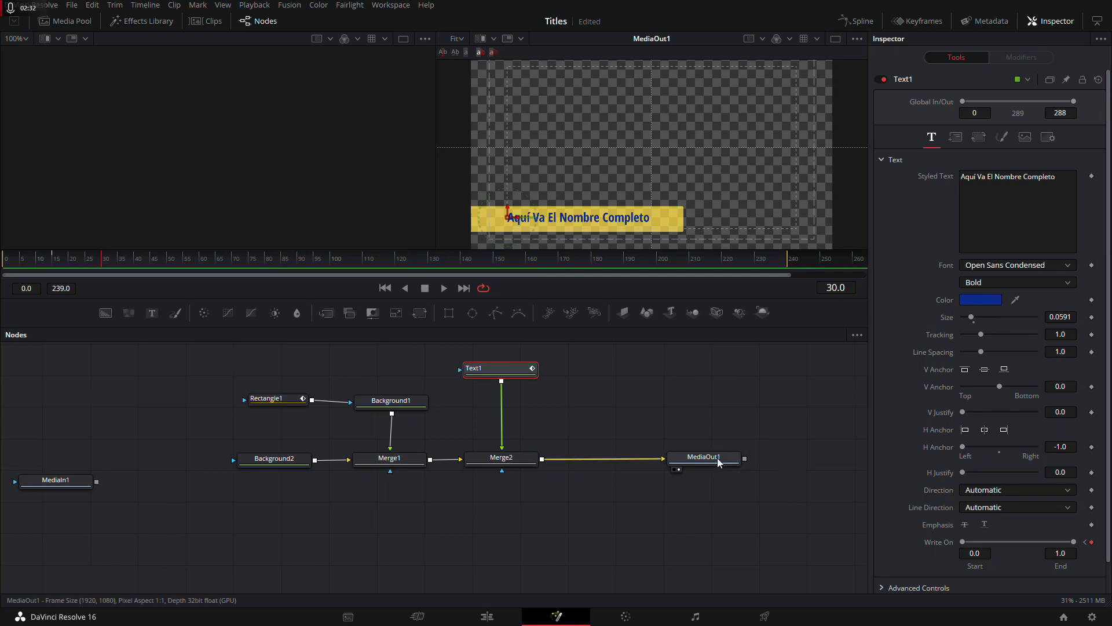
left_click_drag(788, 512, 258, 396)
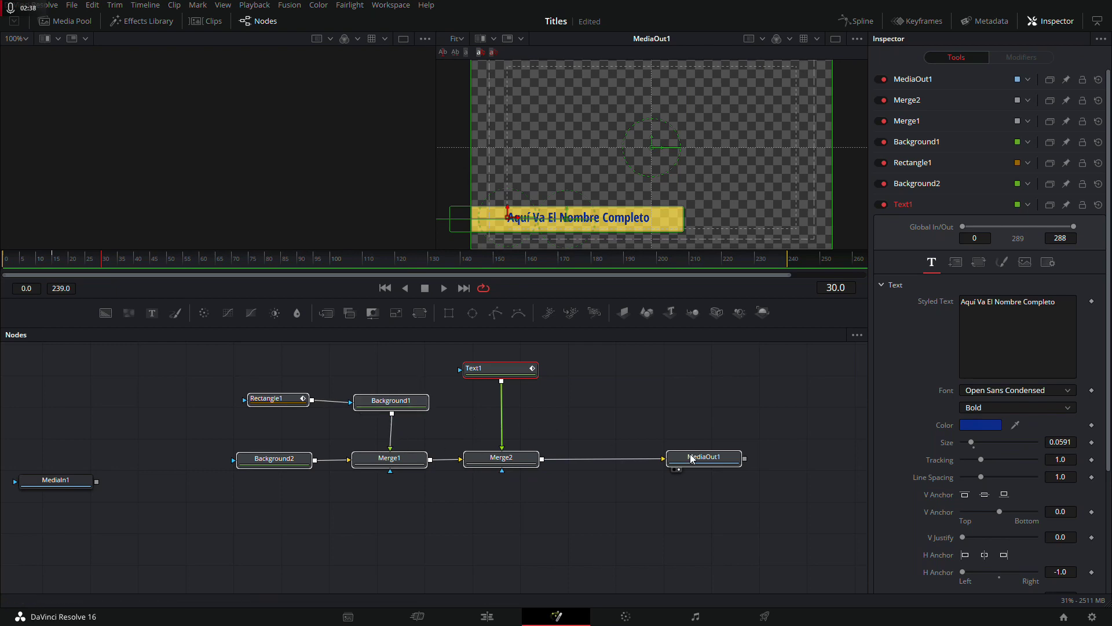
Create a macro from the selected title nodes.
left_click(385, 402)
right_click(386, 404)
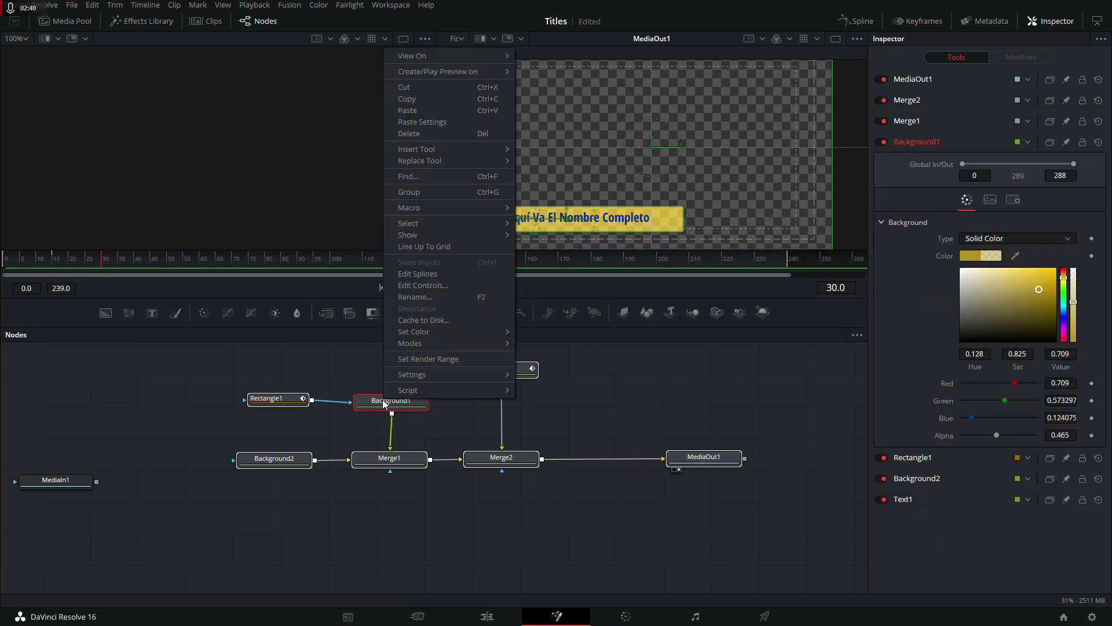
mouse_move(460, 211)
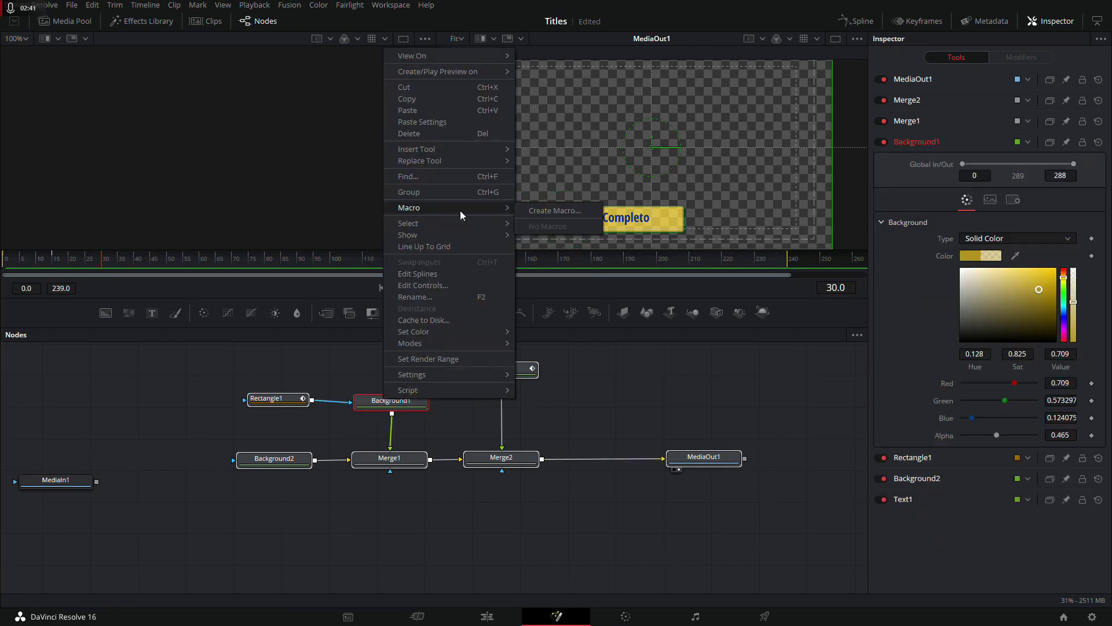
left_click(544, 212)
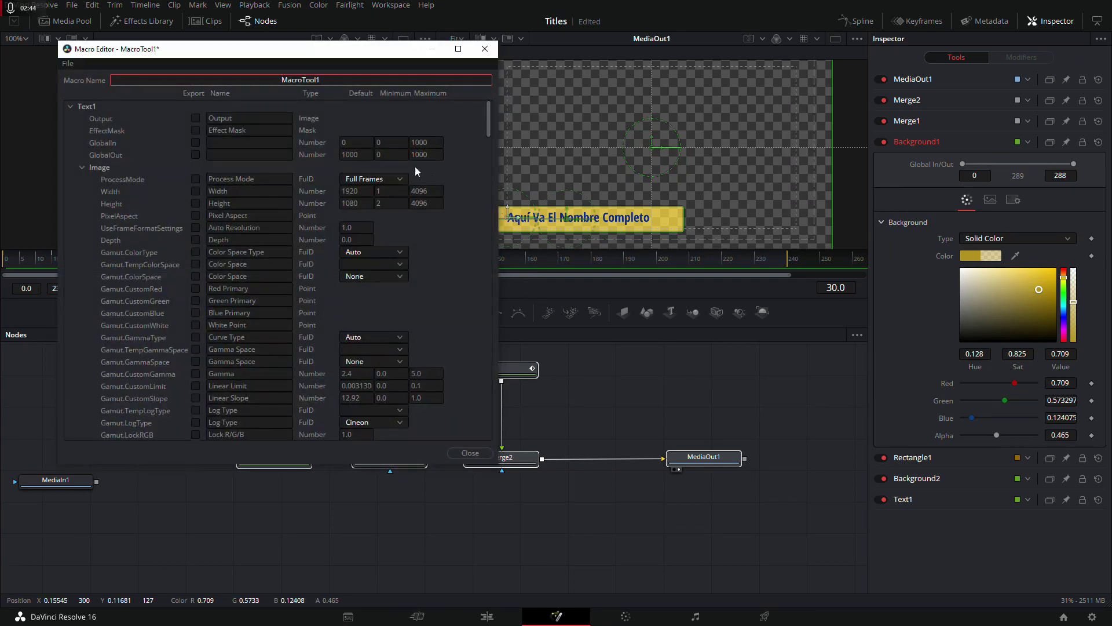
Rename the macro to LagoAzul-Super in the Macro Editor.
left_click_drag(342, 60, 478, 160)
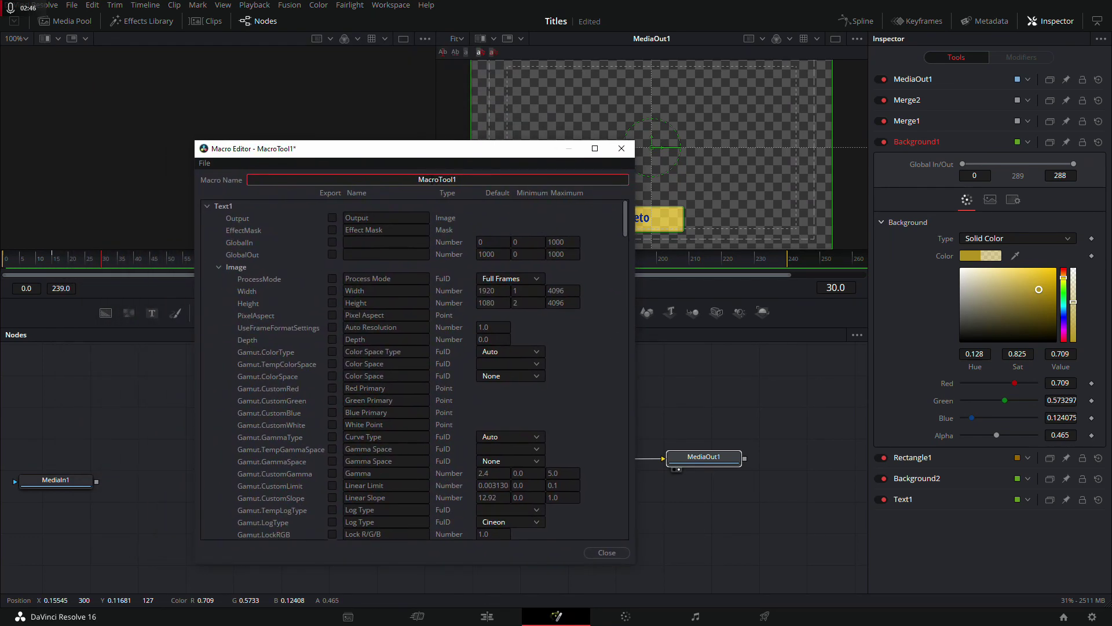
left_click_drag(418, 179, 475, 185)
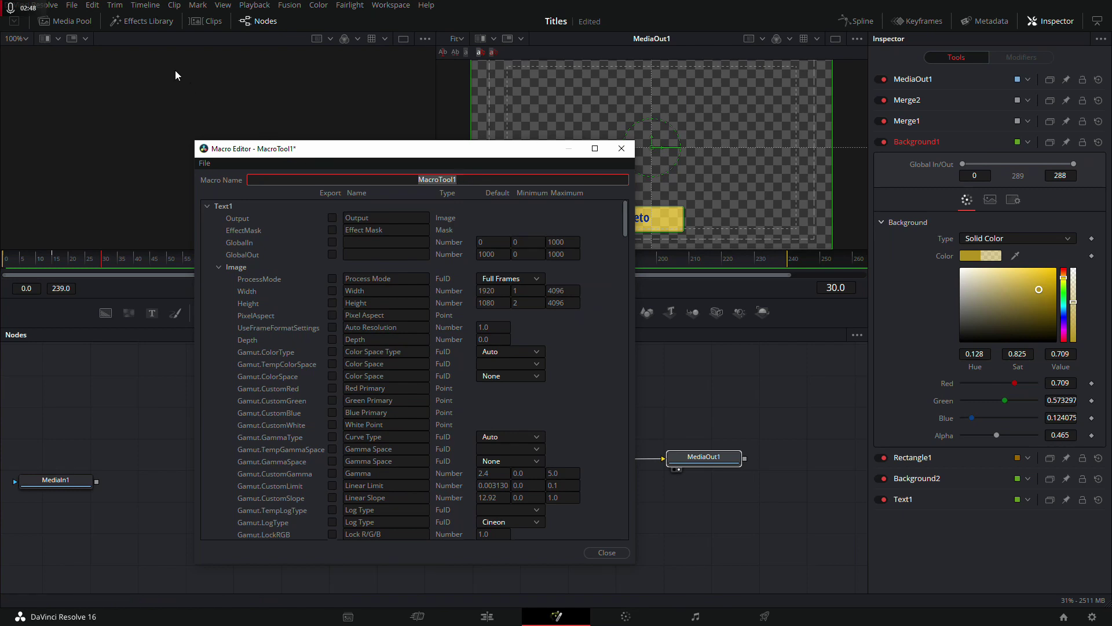
left_click(457, 180)
double_click(436, 180)
type("LagoAzul-")
type("Super")
Expand Text1's parameter list in the Macro Editor and collapse its Image parameters.
left_click(209, 208)
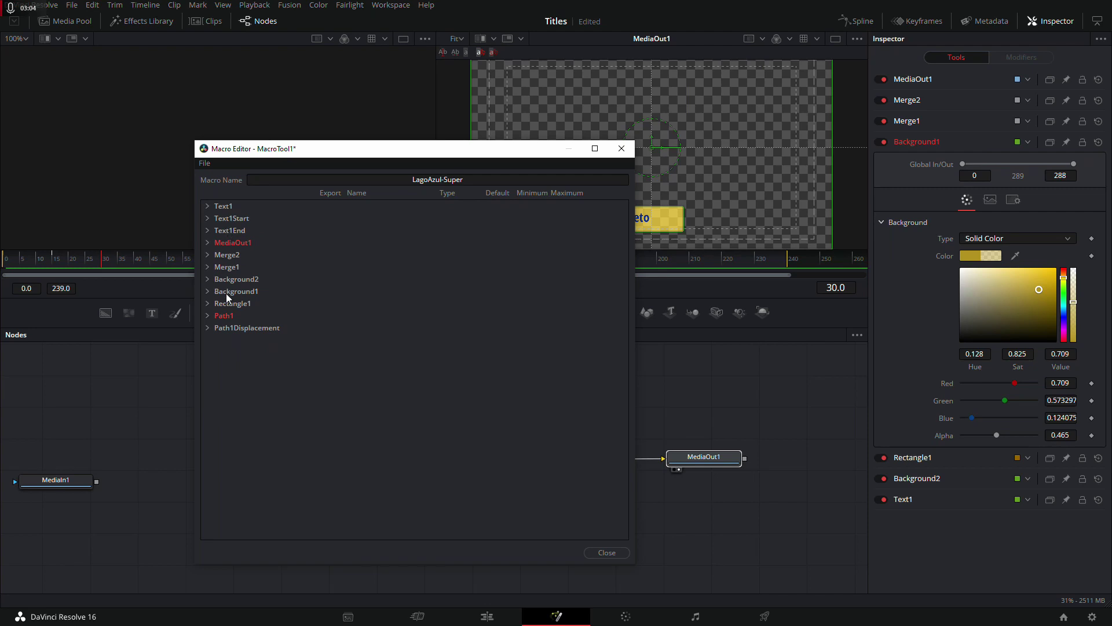
mouse_move(278, 149)
left_mouse_down()
mouse_move(335, 98)
mouse_move(324, 100)
left_mouse_up()
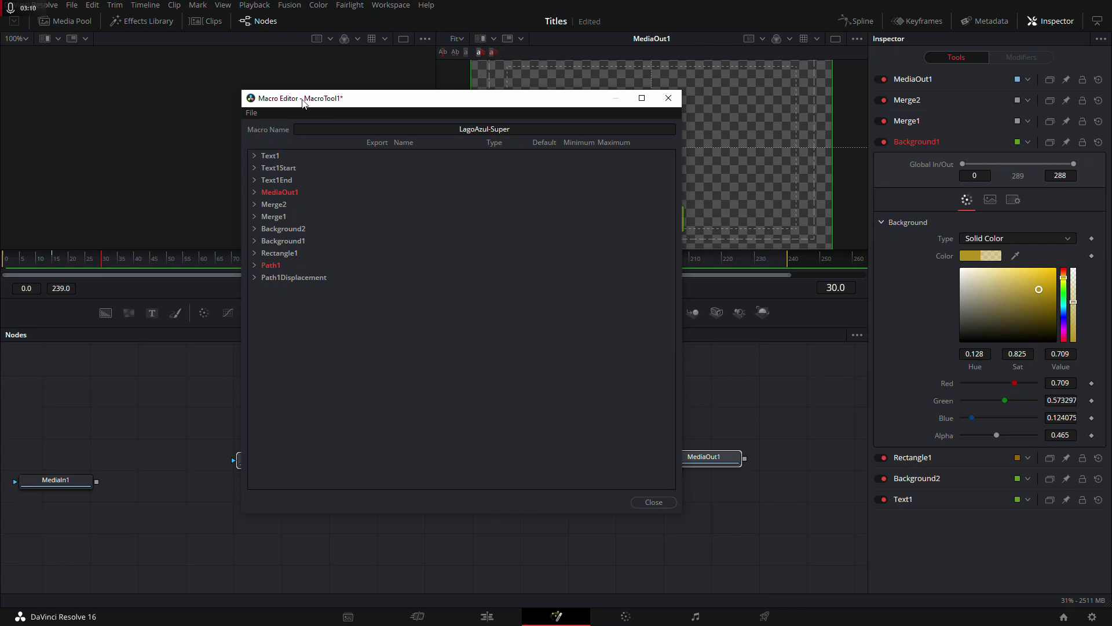
left_click_drag(302, 103, 185, 124)
left_click(138, 177)
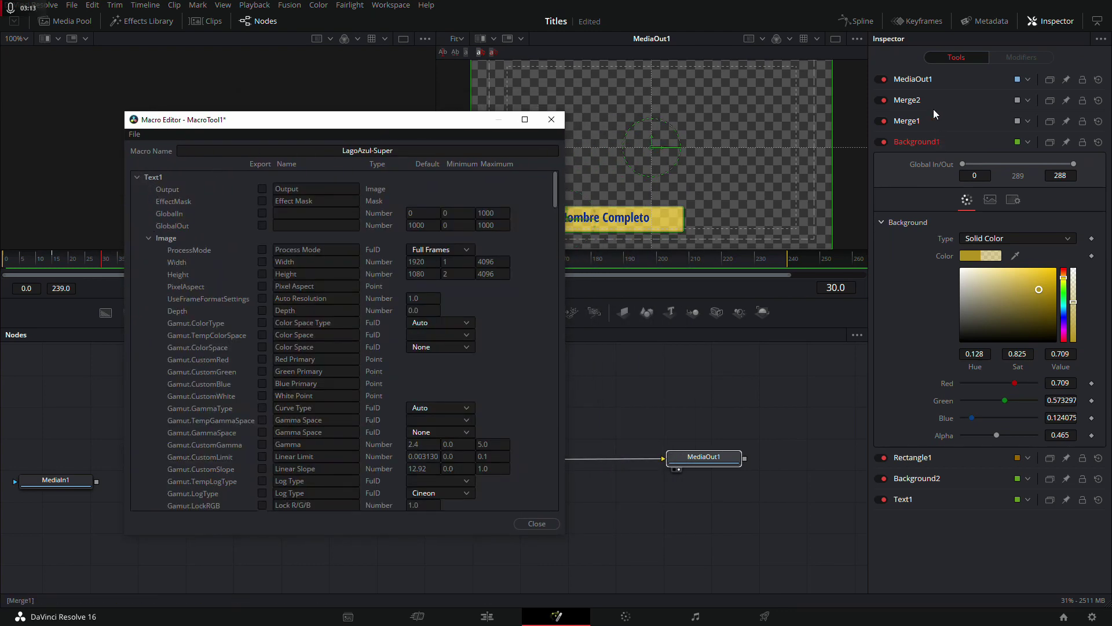
left_click(905, 502)
left_click(904, 499)
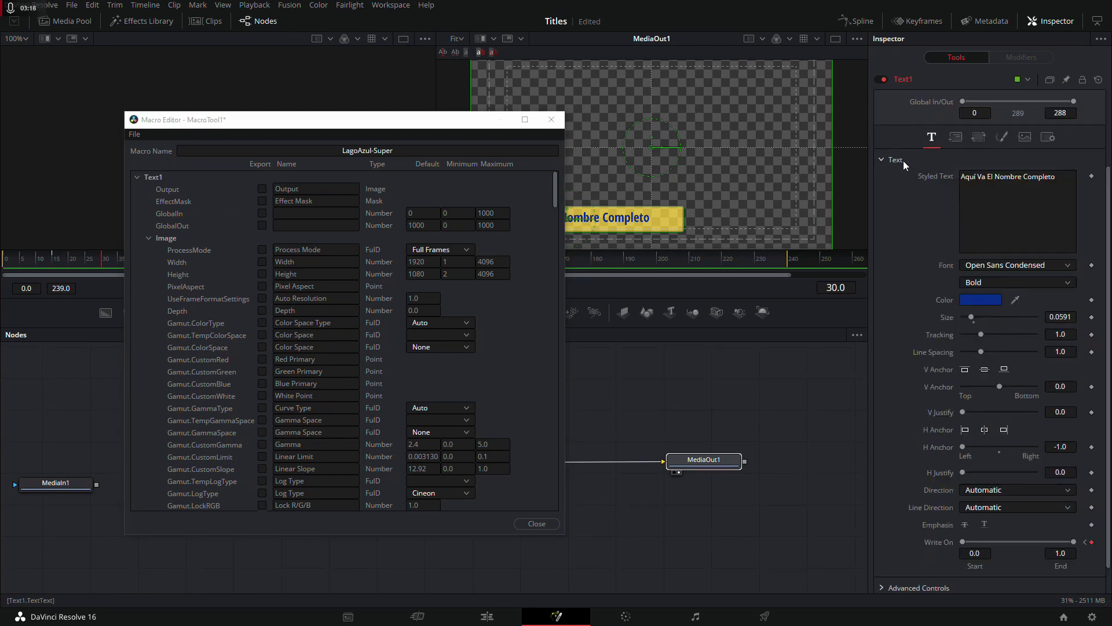
left_click(149, 238)
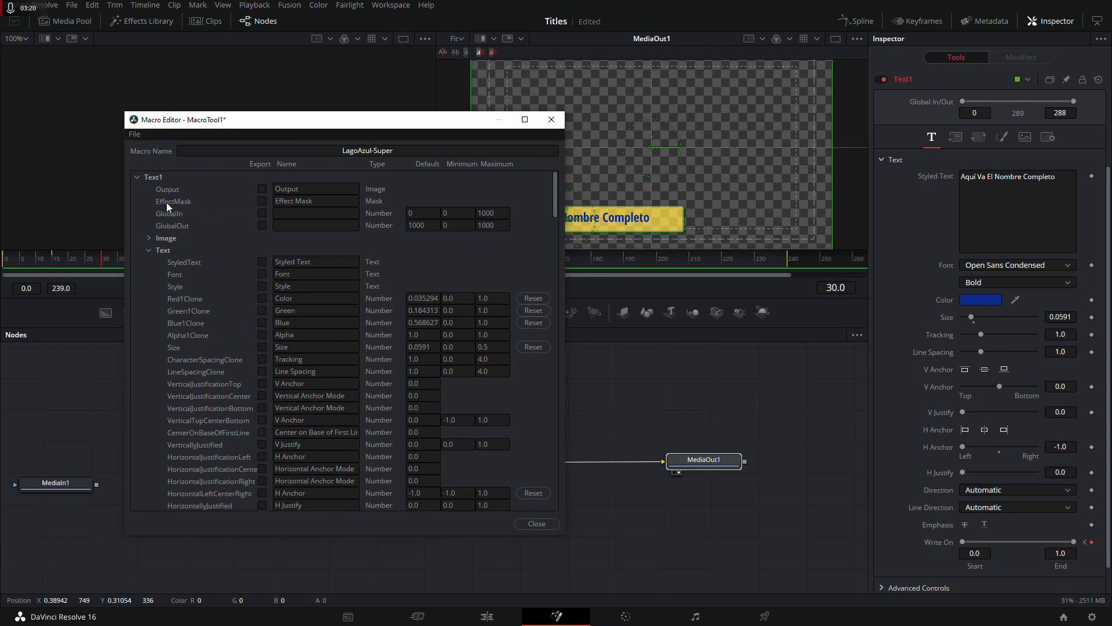
Export Text1's StyledText through LineSpacing controls, renaming StyledText to Nombre.
left_click(150, 251)
left_click(152, 252)
left_click(262, 263)
left_click(329, 264)
left_click(347, 267)
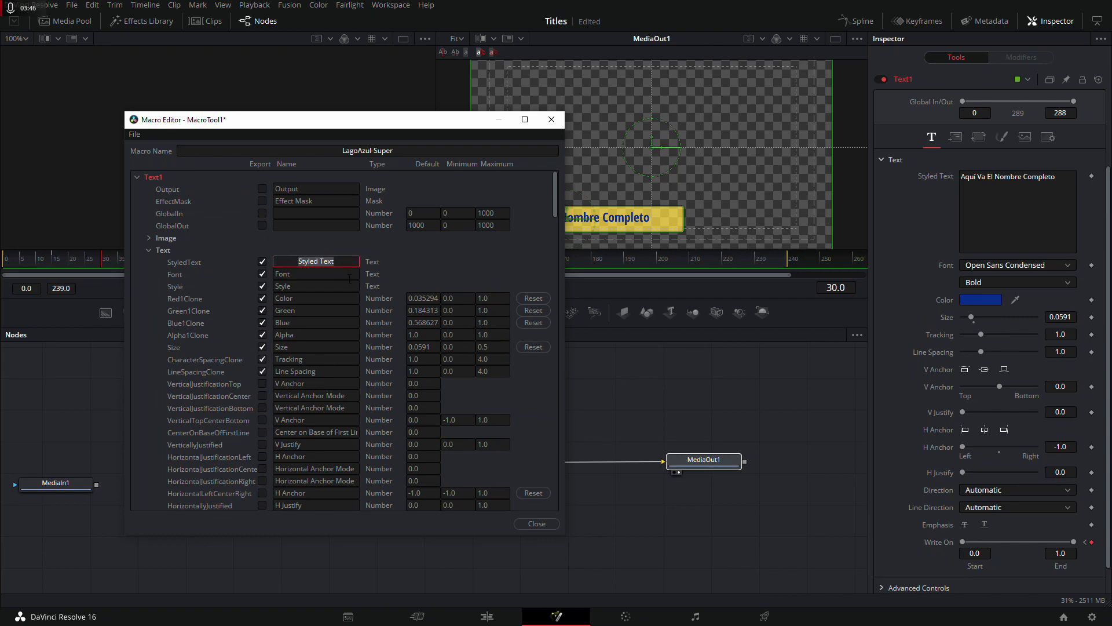
type("Nombre")
key("Tab")
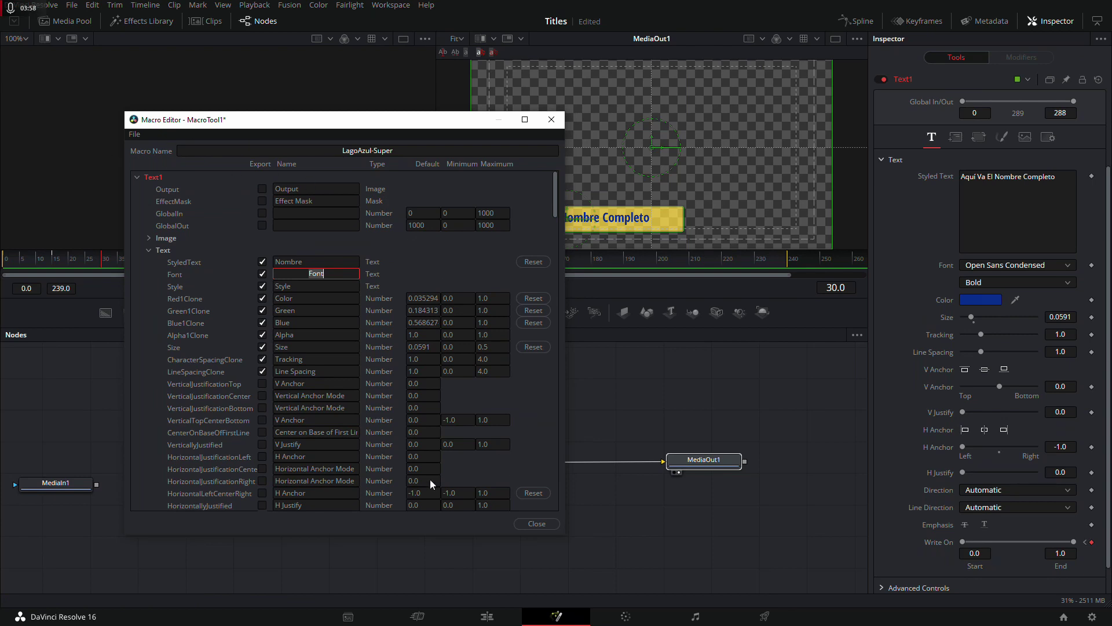
left_click(135, 134)
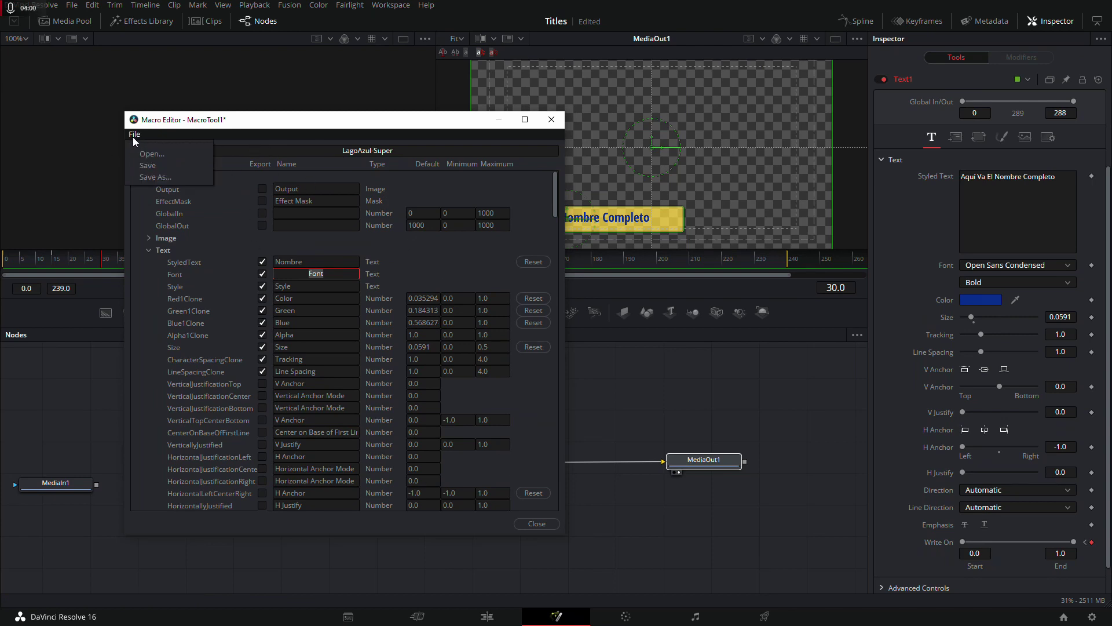
Start saving the macro and browse to the C: drive in Save Macro As.
left_click(153, 176)
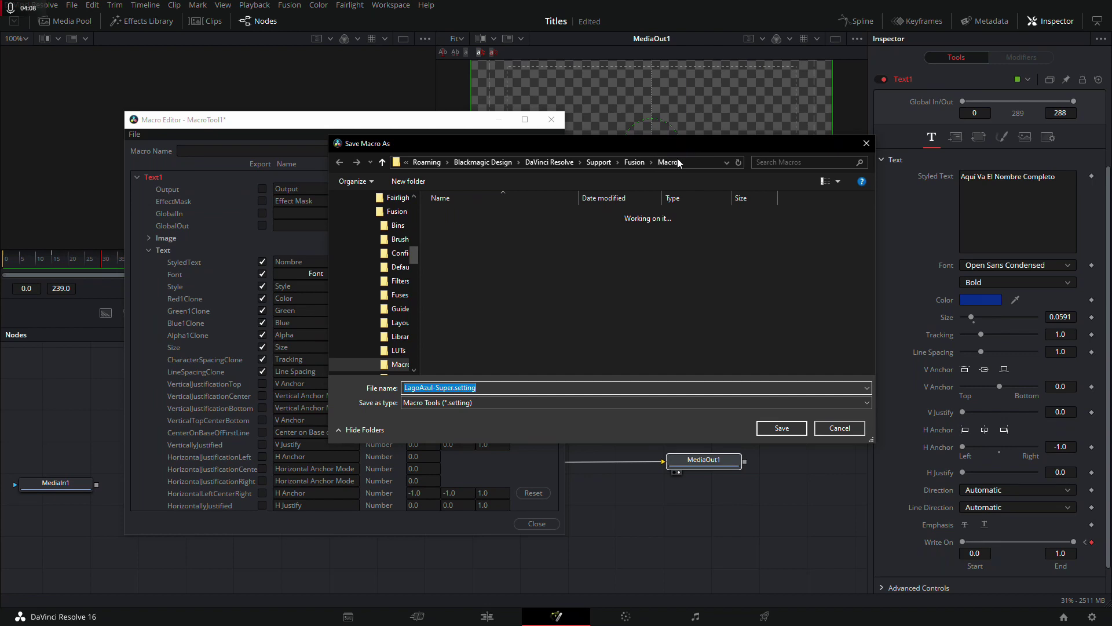
mouse_move(418, 245)
left_mouse_down()
mouse_move(452, 263)
mouse_move(454, 217)
left_mouse_up()
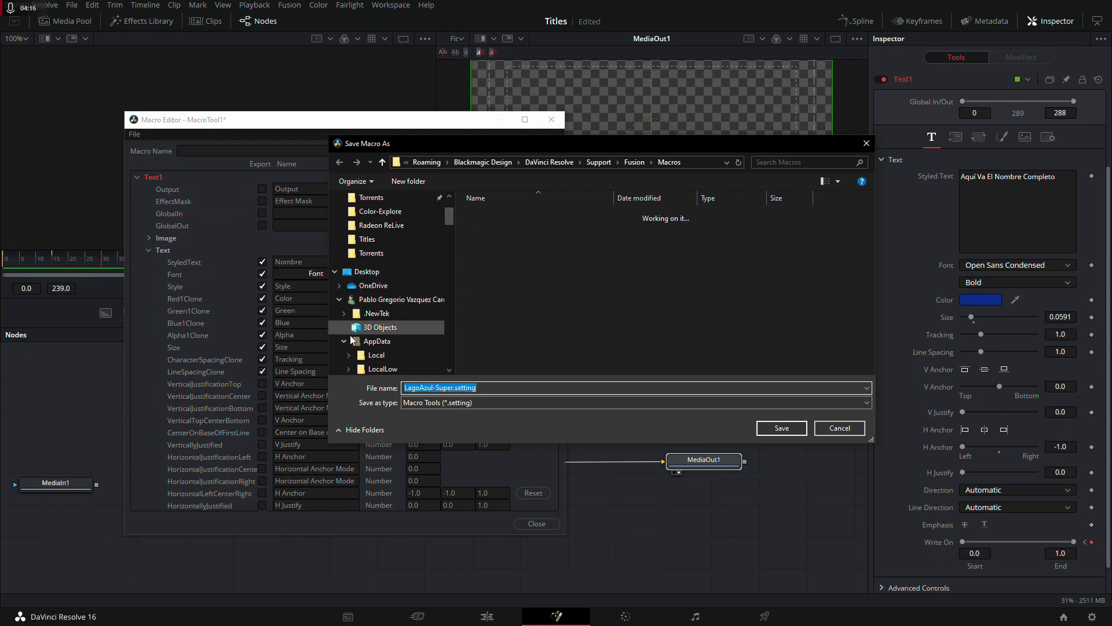
left_click(340, 299)
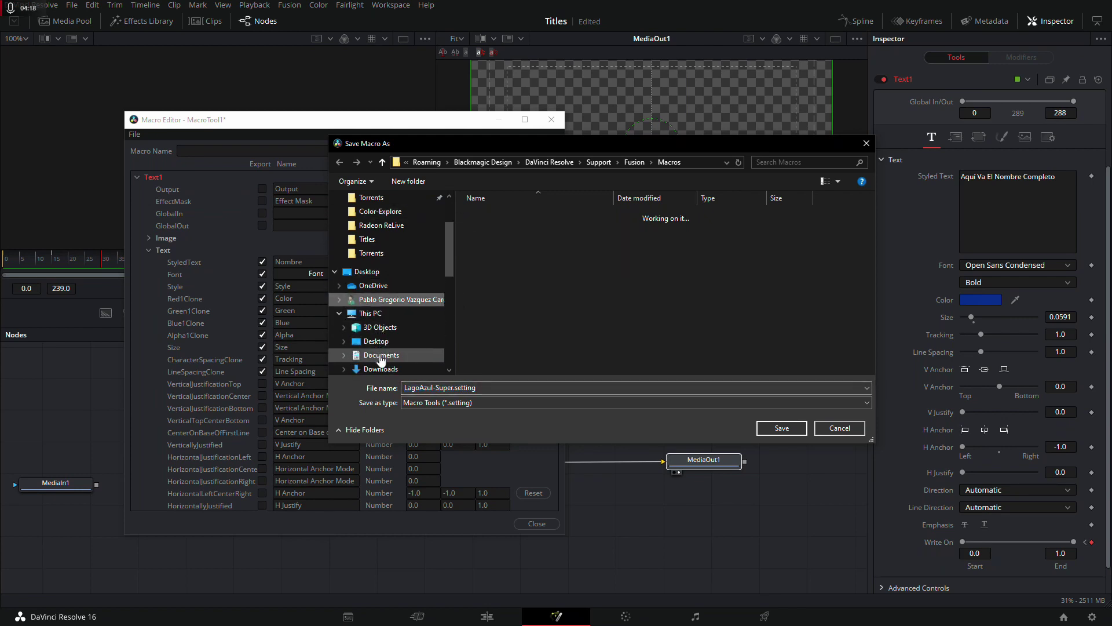
left_click_drag(450, 255, 448, 290)
left_click(409, 308)
Open Program Files\Blackmagic Design\DaVinci Resolve\Fusion\Templates\Edit\Titles.
double_click(515, 302)
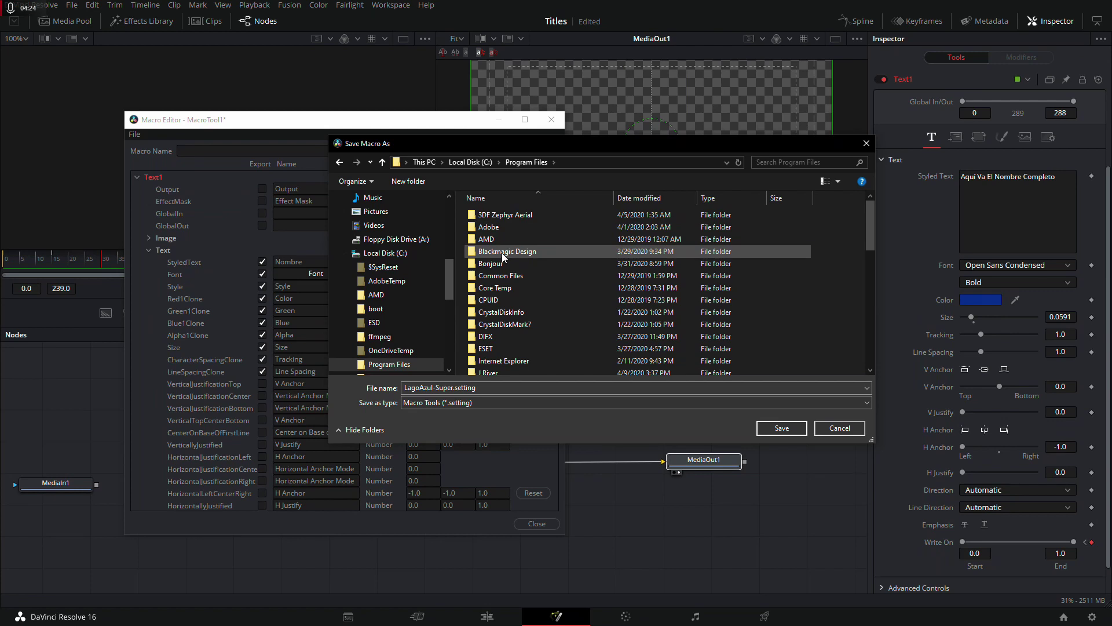
double_click(503, 255)
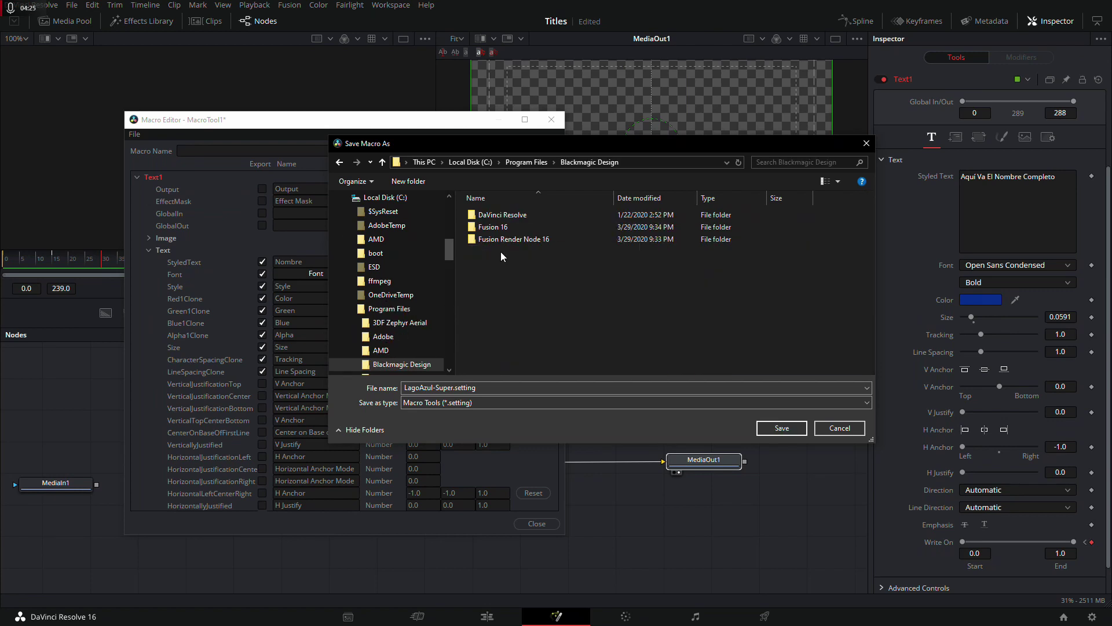
double_click(500, 216)
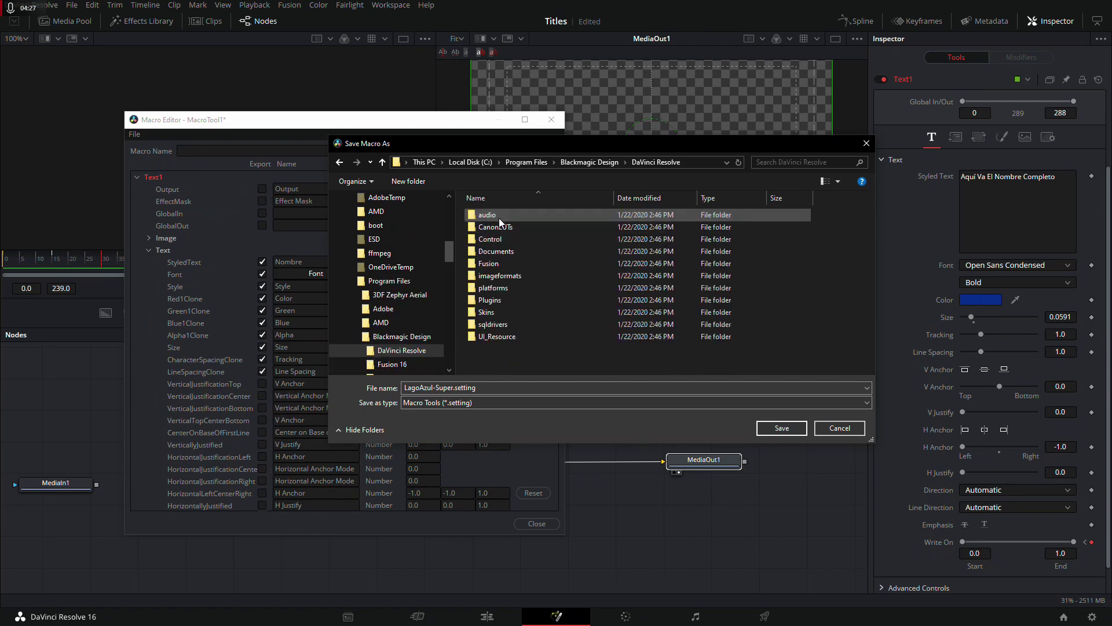
double_click(493, 264)
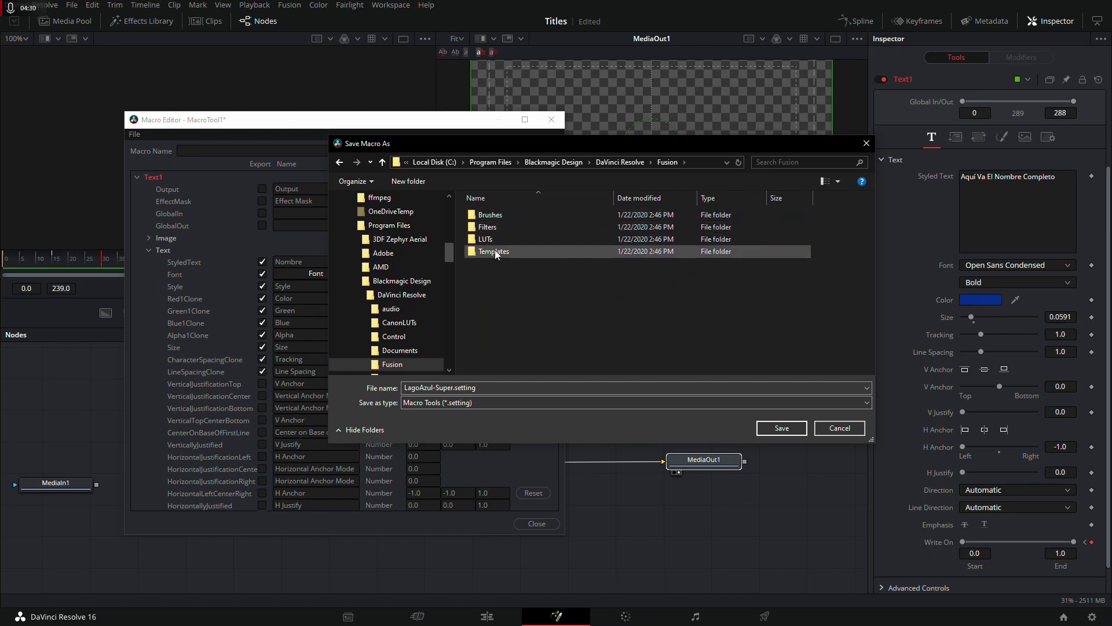
double_click(495, 253)
left_click(488, 220)
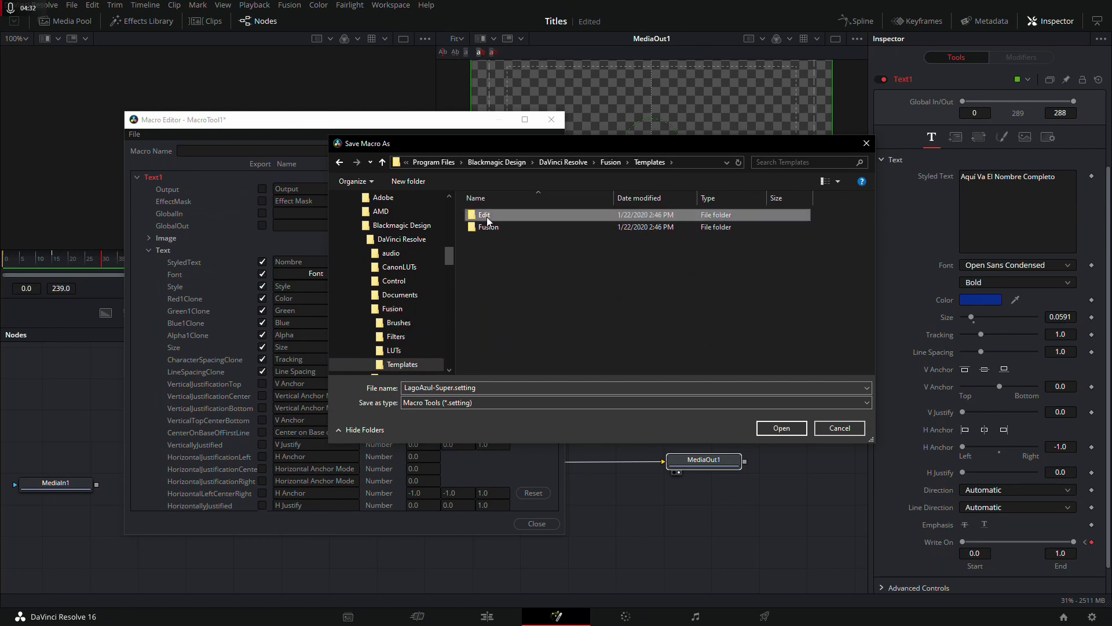
double_click(488, 220)
double_click(487, 218)
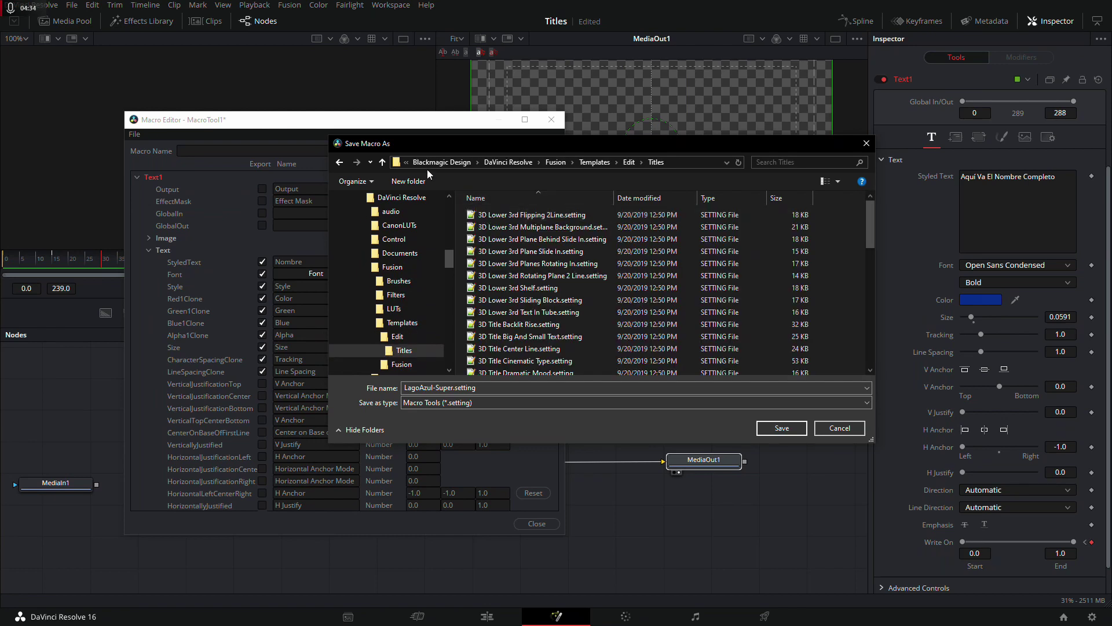
Verify the Titles folder path and save the file as LagoAzul-Super.setting.
left_click(693, 164)
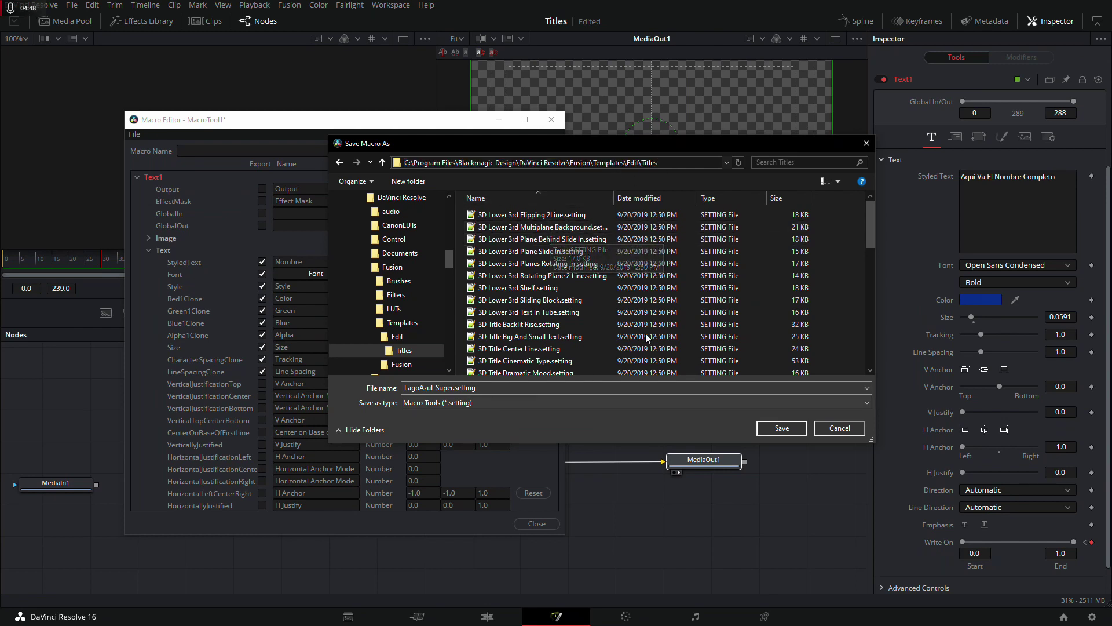
left_click_drag(660, 164, 400, 164)
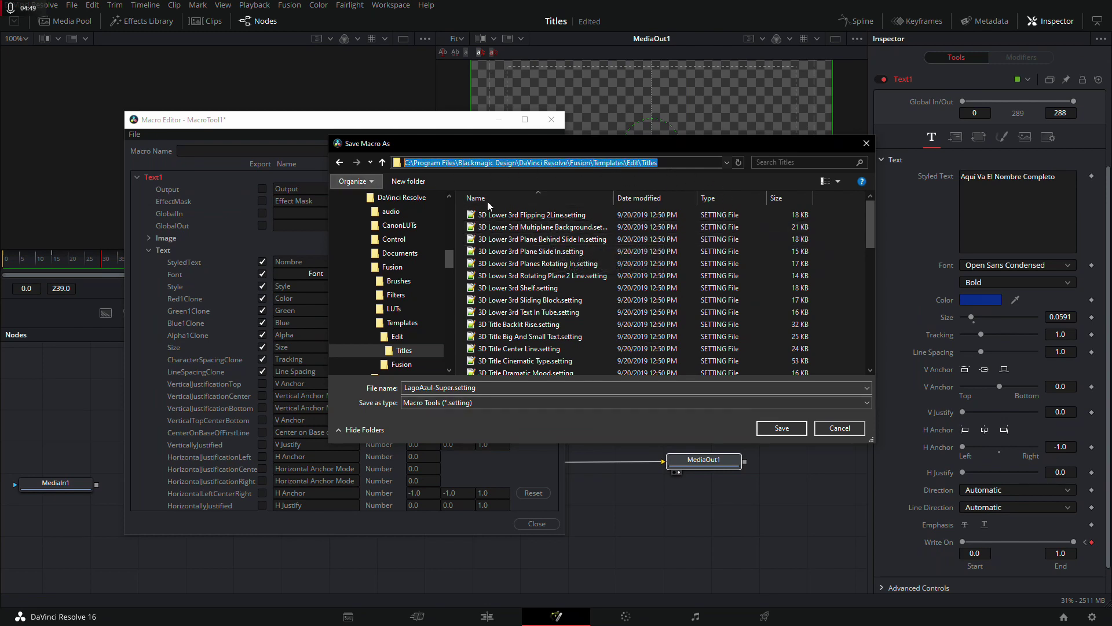
left_click(842, 218)
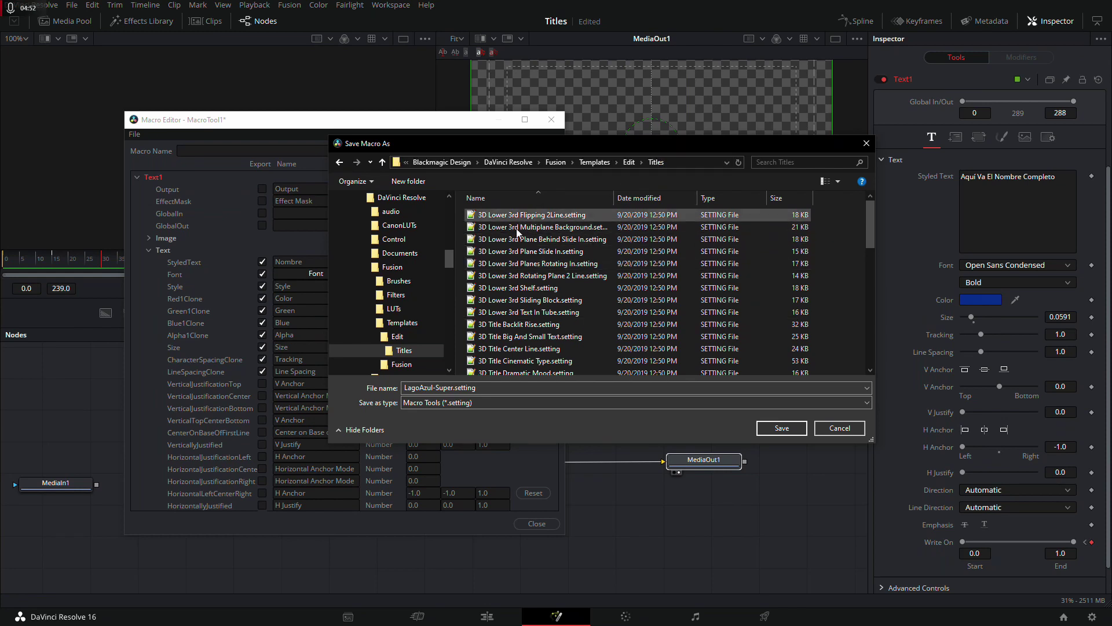
double_click(490, 388)
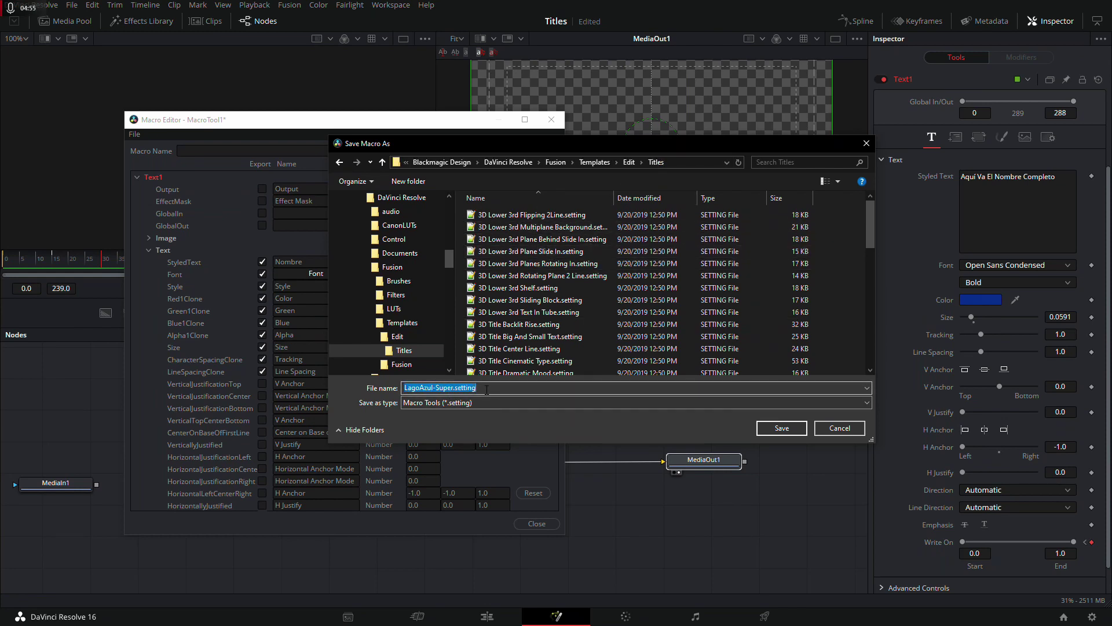
left_click(453, 387)
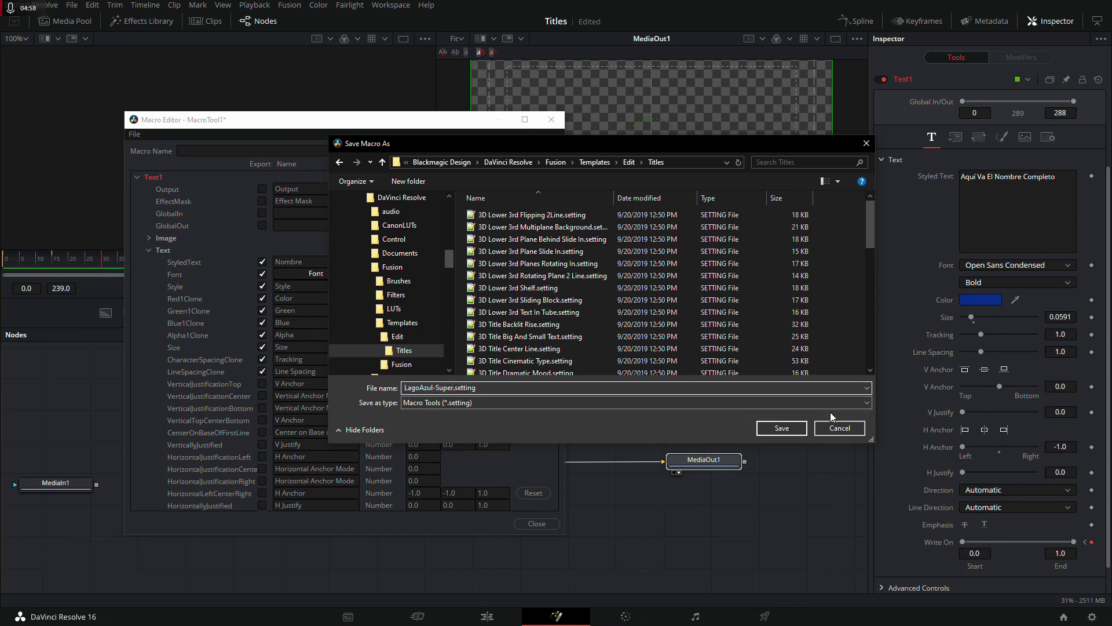
left_click(793, 433)
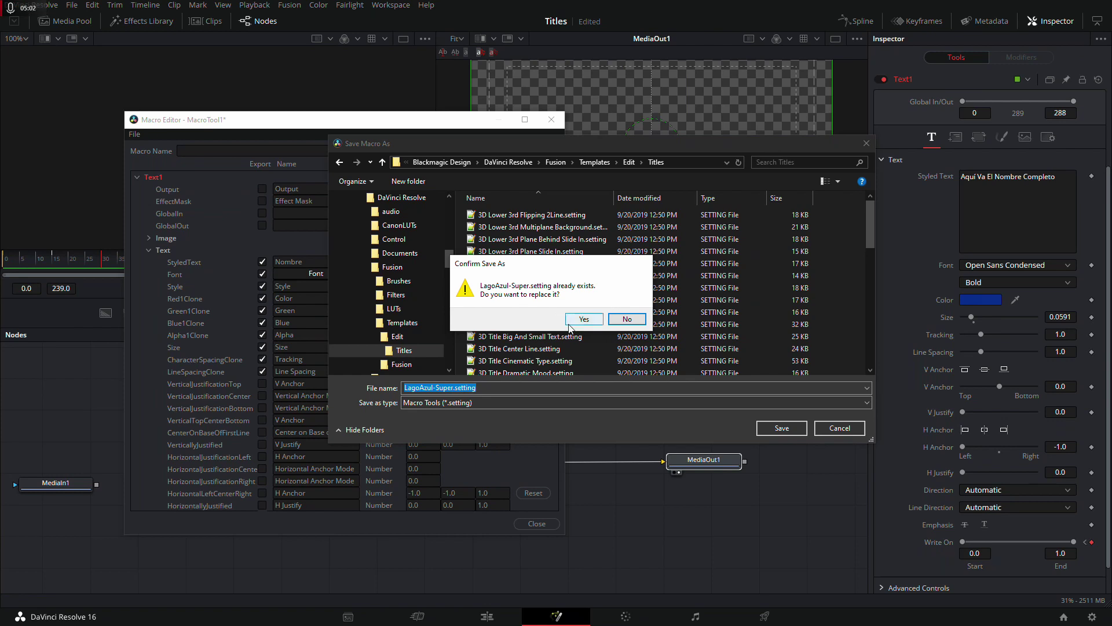
Decline replacing the existing file and bring up the Titles folder in File Explorer.
left_click(629, 322)
key("alt+Tab")
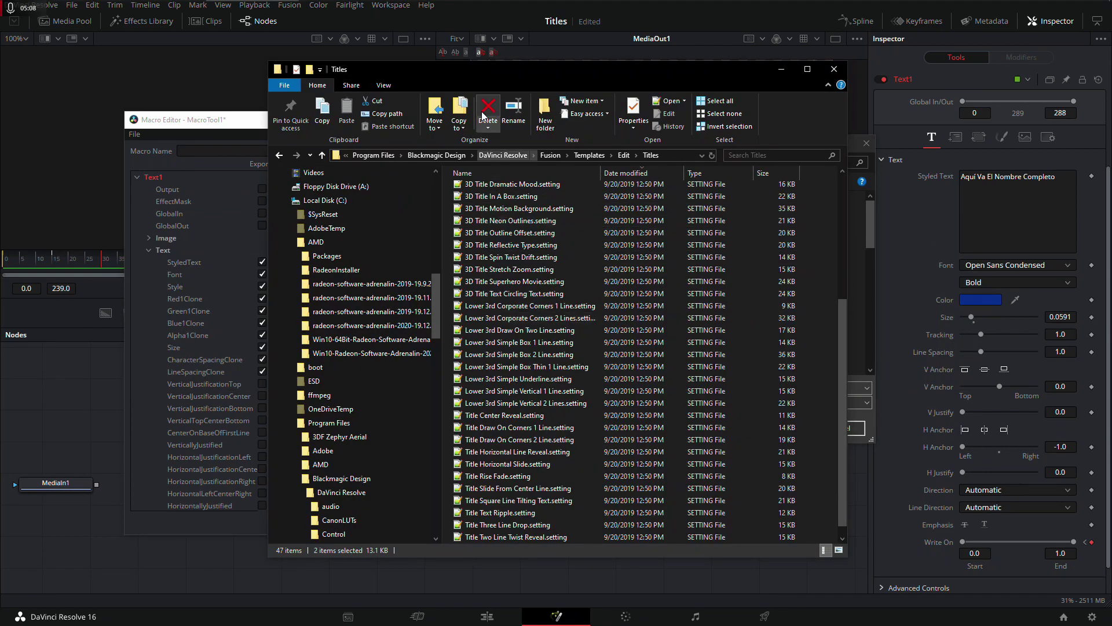
scroll(842, 315, "up", 2)
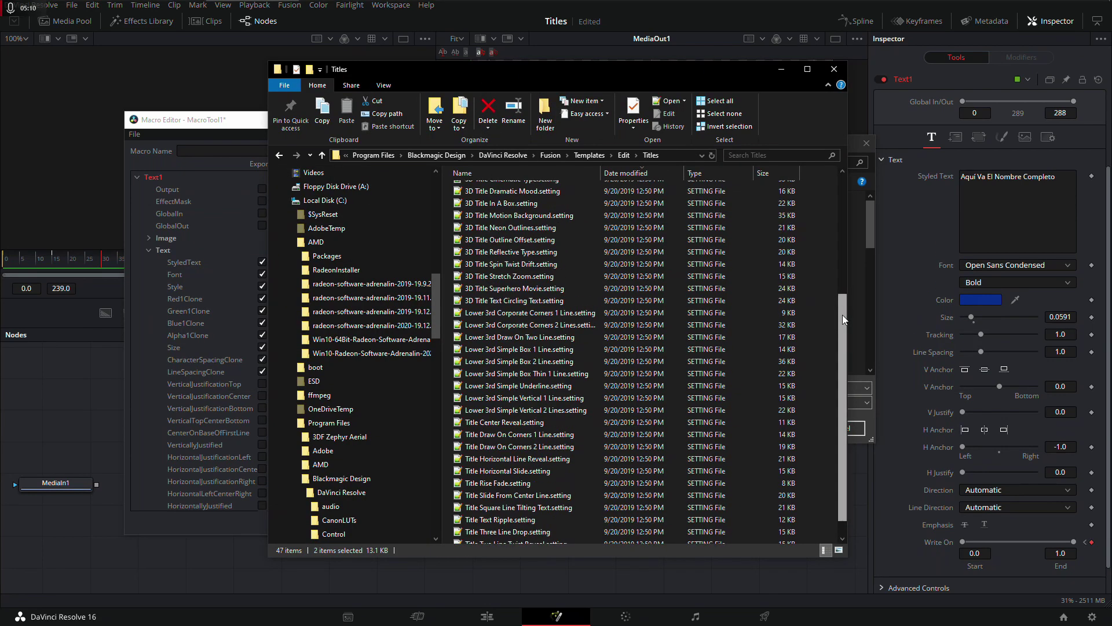
mouse_move(582, 69)
left_mouse_down()
mouse_move(705, 445)
mouse_move(576, 92)
left_mouse_up()
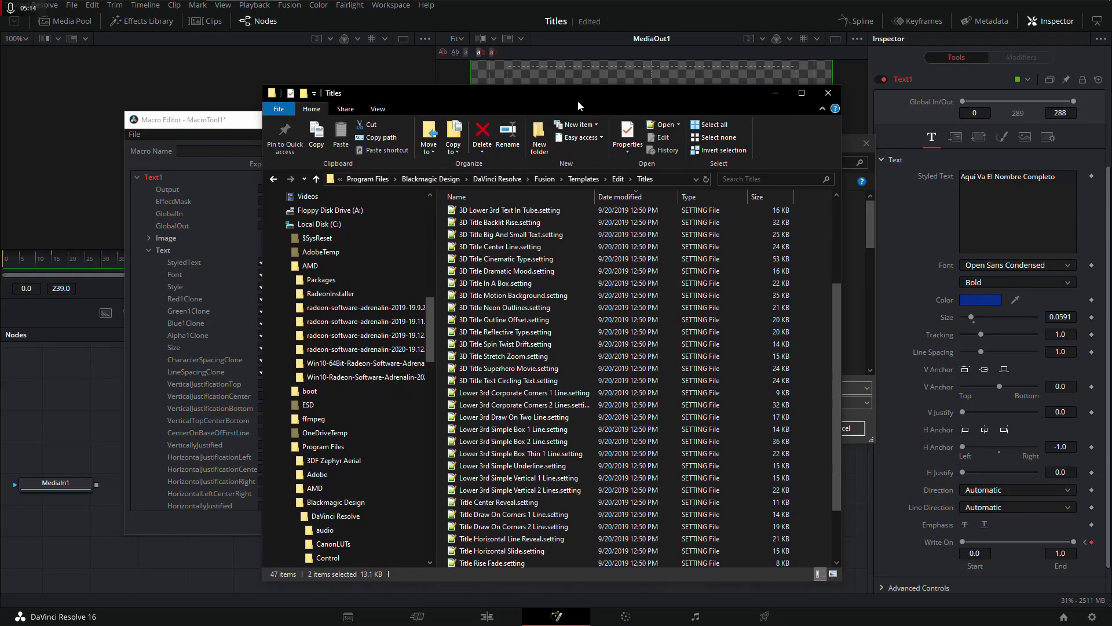
mouse_move(837, 327)
left_mouse_down()
mouse_move(838, 337)
mouse_move(839, 210)
left_mouse_up()
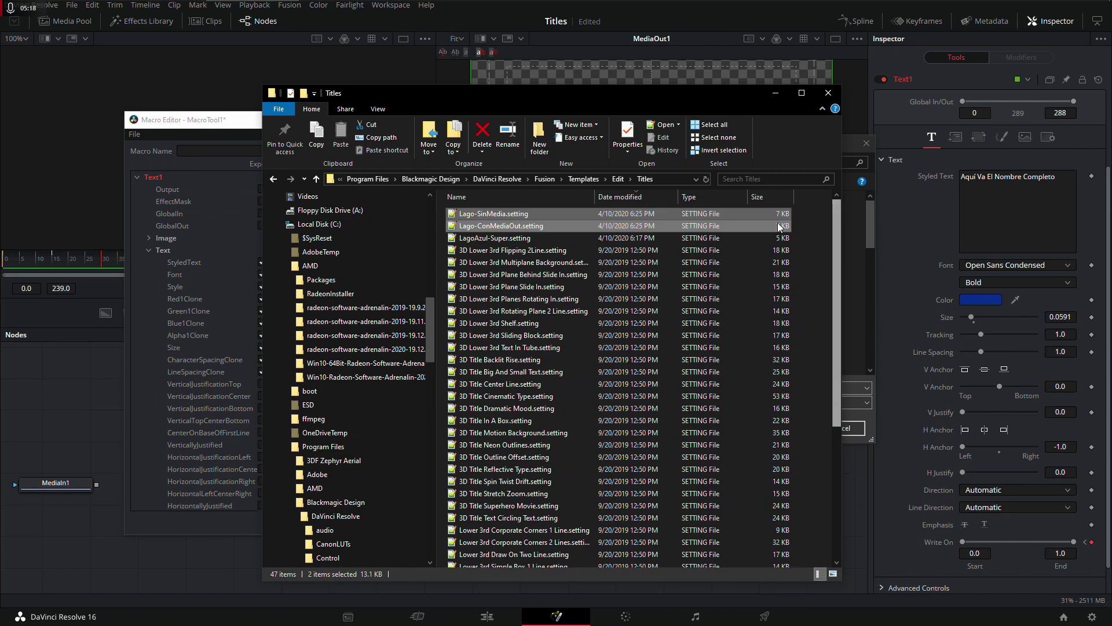
Delete the three Lago .setting files, including LagoAzul-Super.setting, with administrator permission.
left_click(515, 214)
left_click(517, 238, "shift")
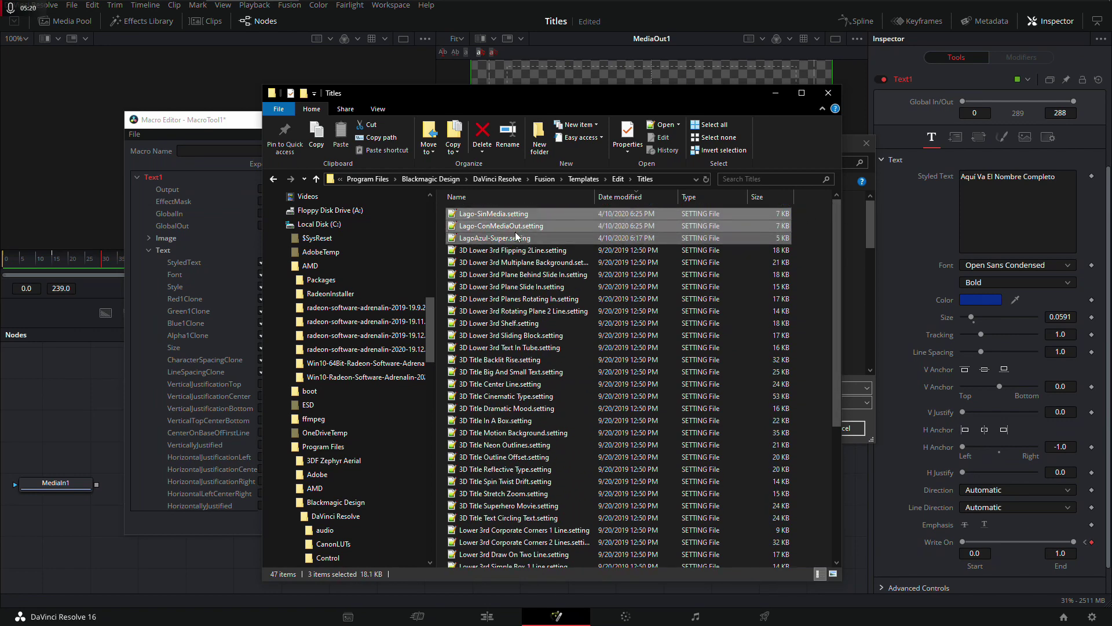
key("Delete")
left_click(534, 262)
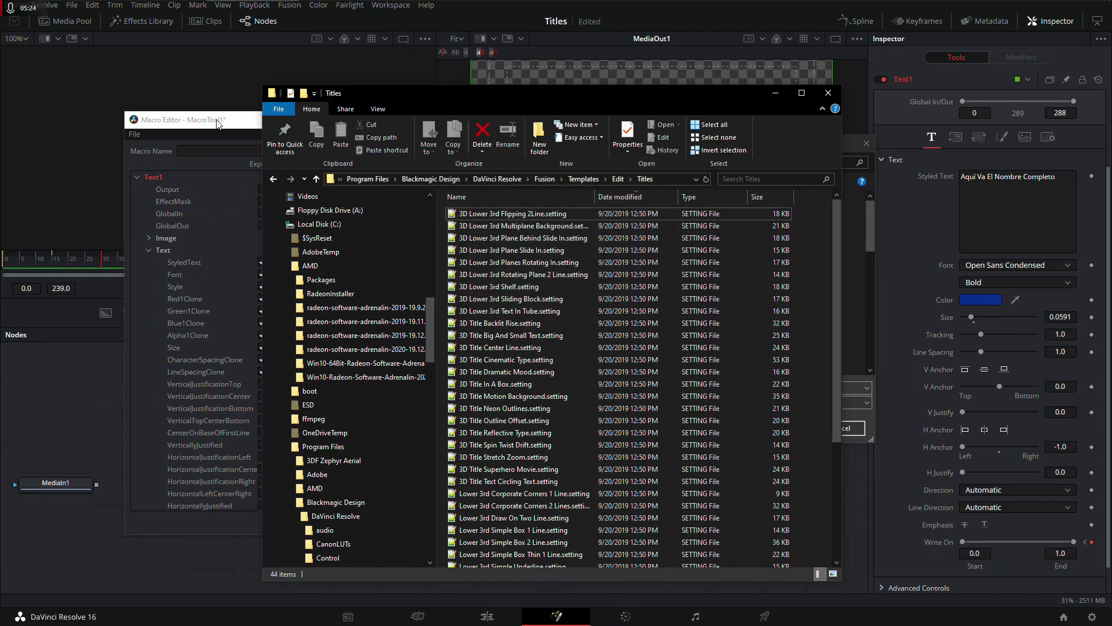
left_click(775, 92)
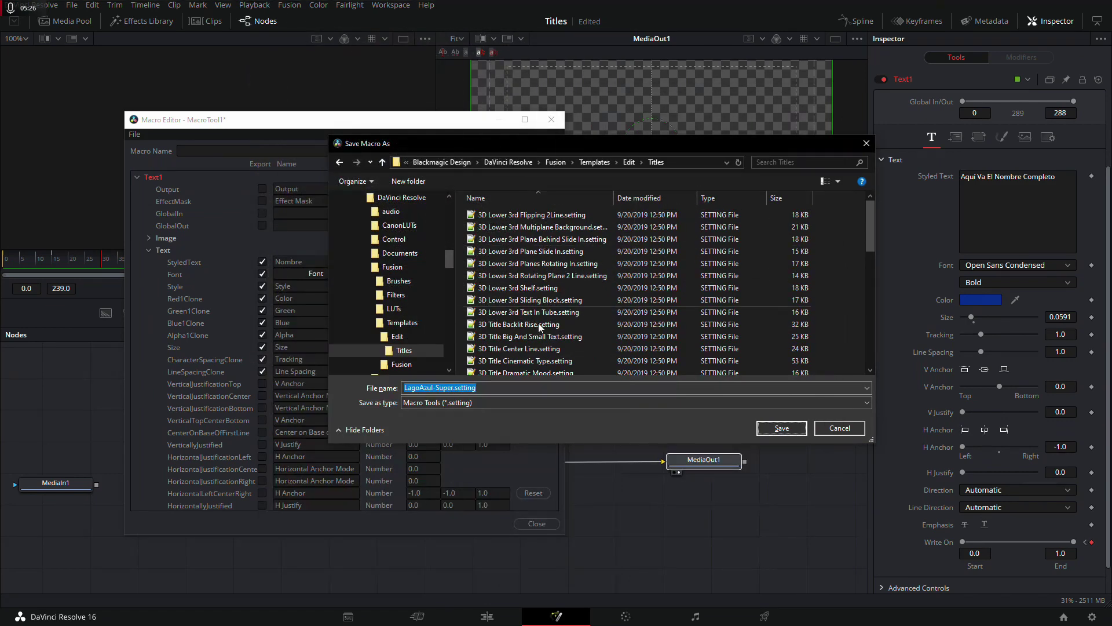
Save LagoAzul-Super.setting to the Desktop instead, overwriting the existing copy.
left_click(782, 430)
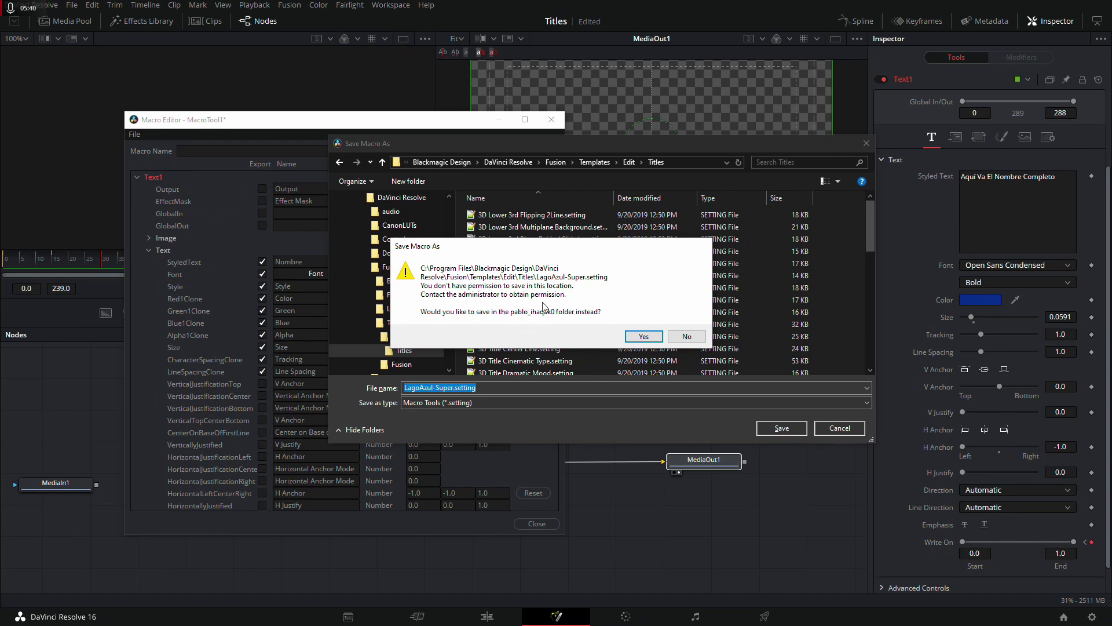
left_click(687, 337)
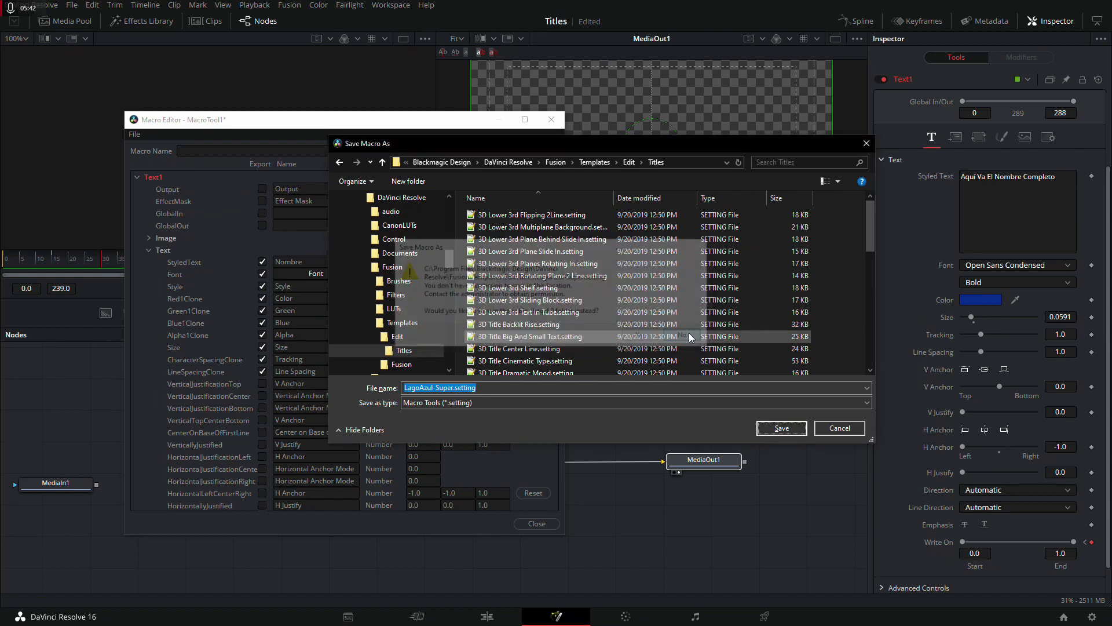
left_click_drag(450, 258, 450, 226)
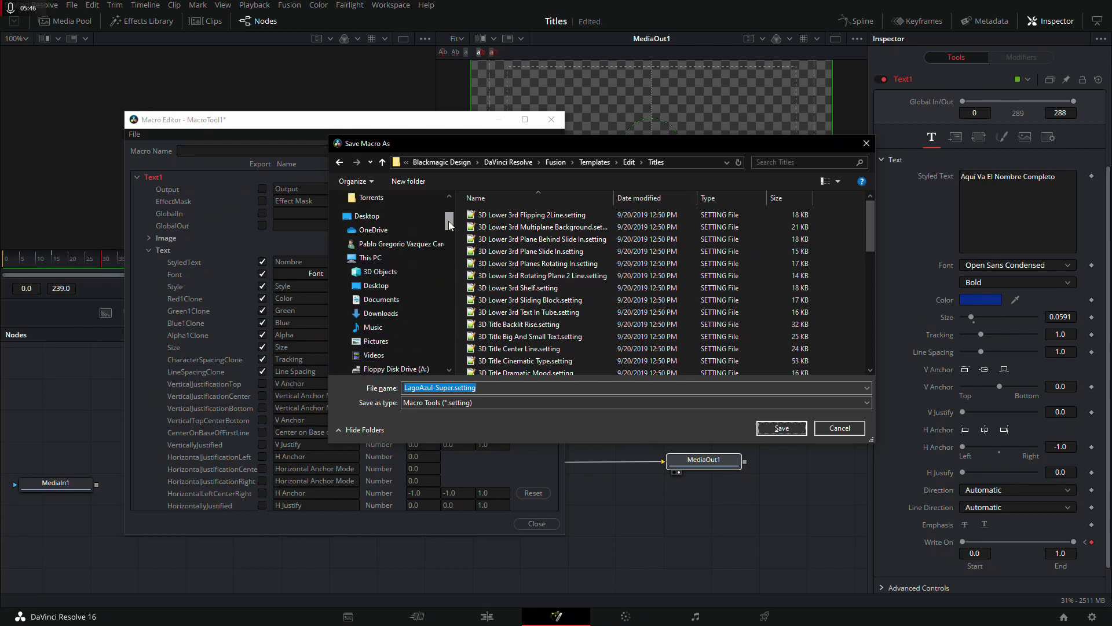
left_click(367, 216)
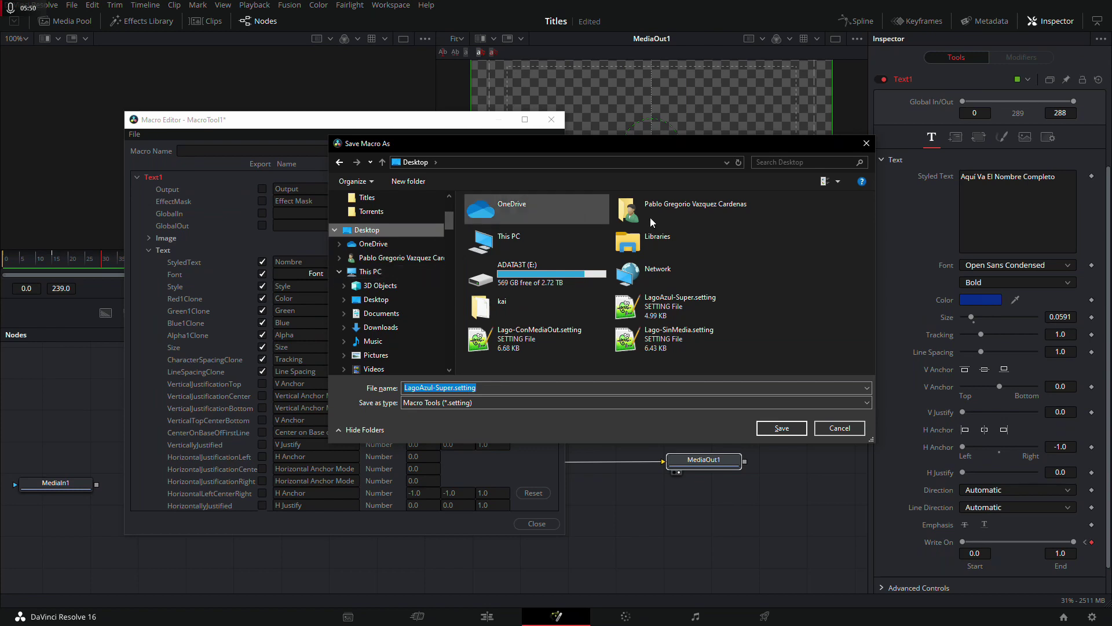
left_click(780, 427)
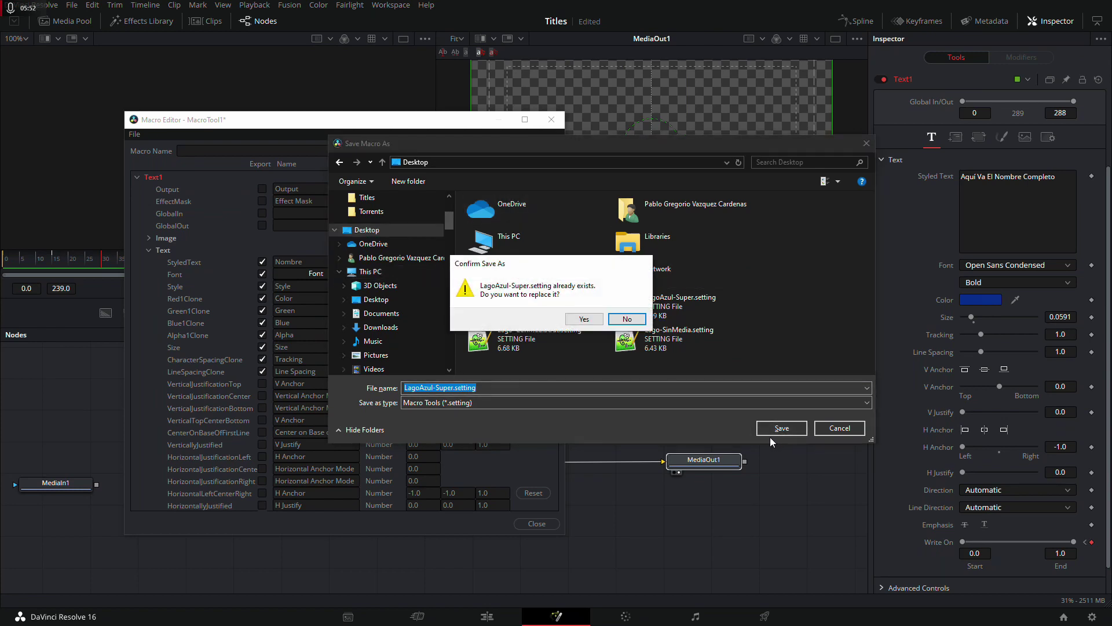
left_click(599, 318)
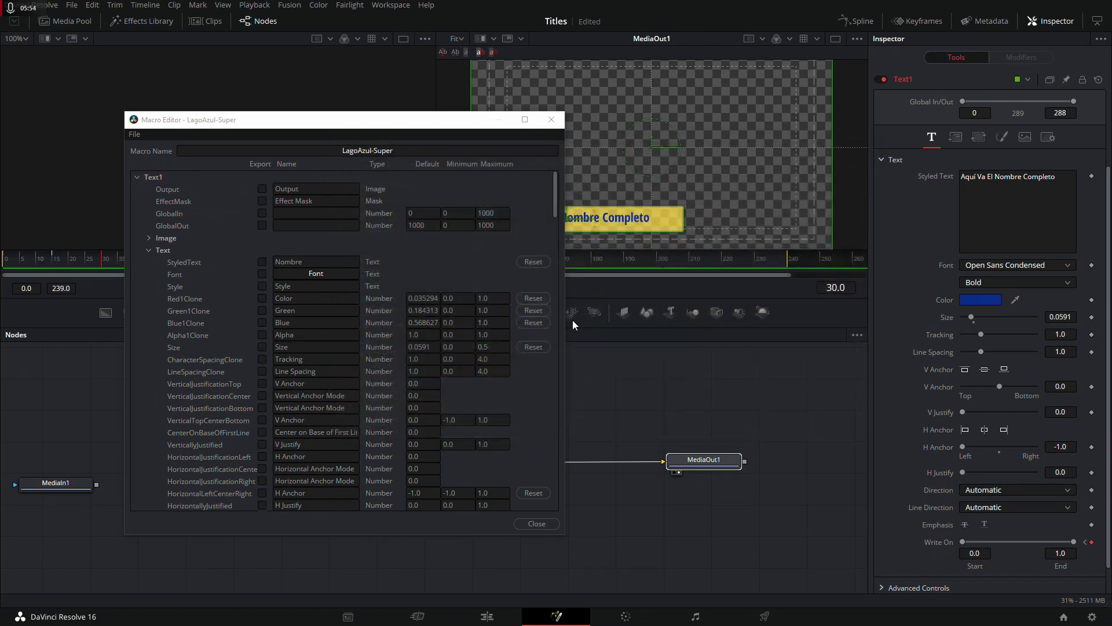
Close the Macro Editor and connect MediaIn1 directly to MediaOut1.
left_click_drag(269, 120, 392, 98)
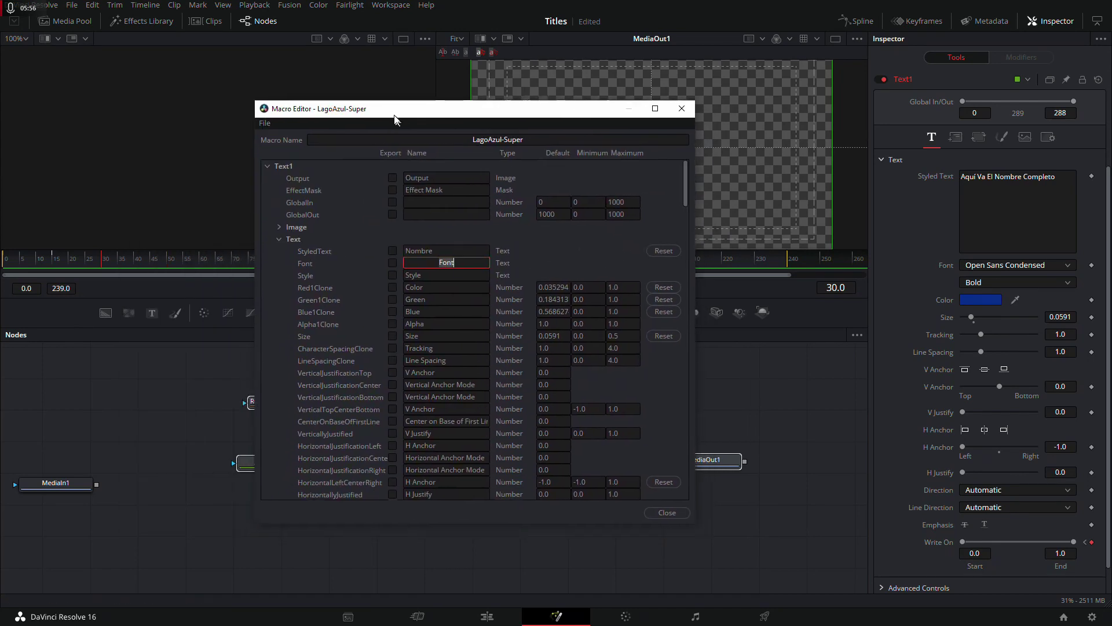
left_click(659, 502)
left_click(356, 420)
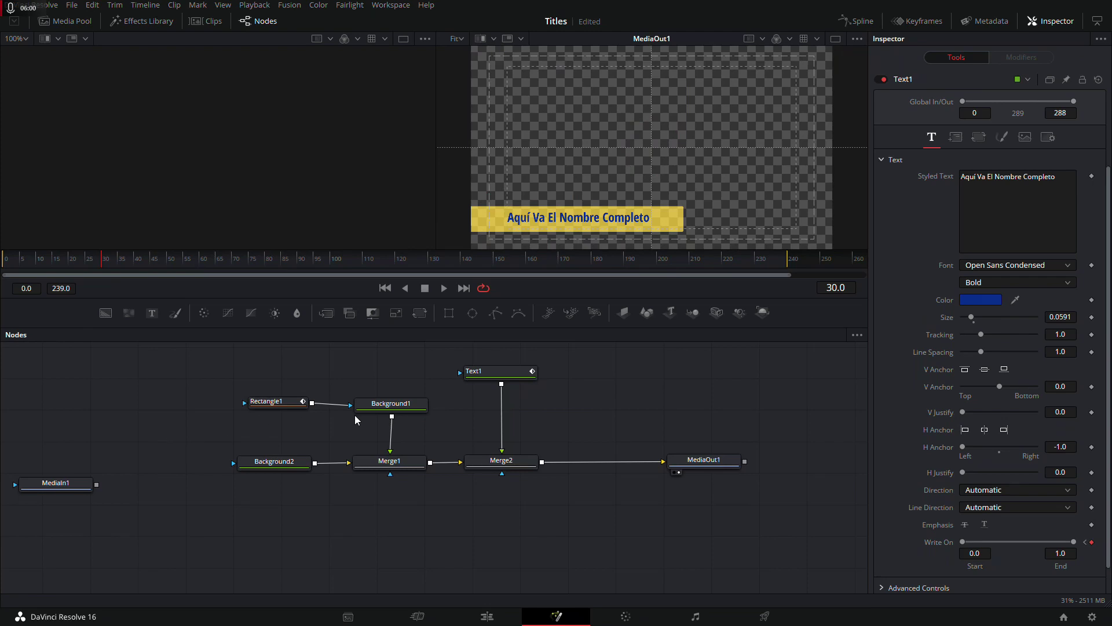
left_click_drag(704, 461, 694, 494)
mouse_move(86, 491)
left_mouse_down()
mouse_move(141, 527)
mouse_move(654, 497)
left_mouse_up()
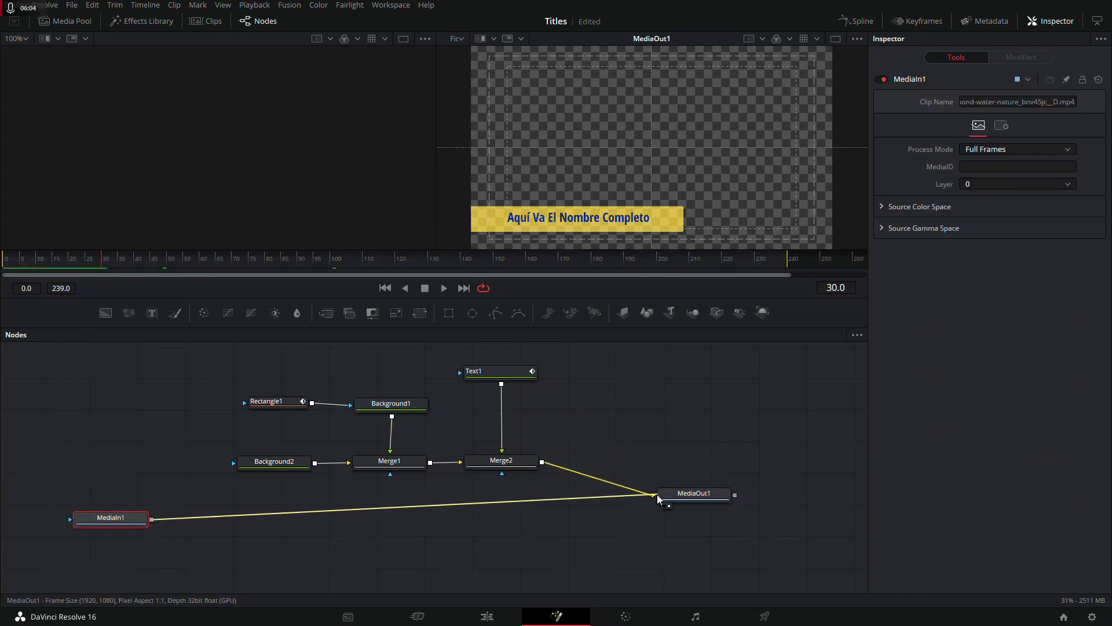
left_click_drag(139, 519, 152, 500)
Select the title node group and save the project with Ctrl+S.
left_click(284, 380)
left_click_drag(232, 364, 544, 480)
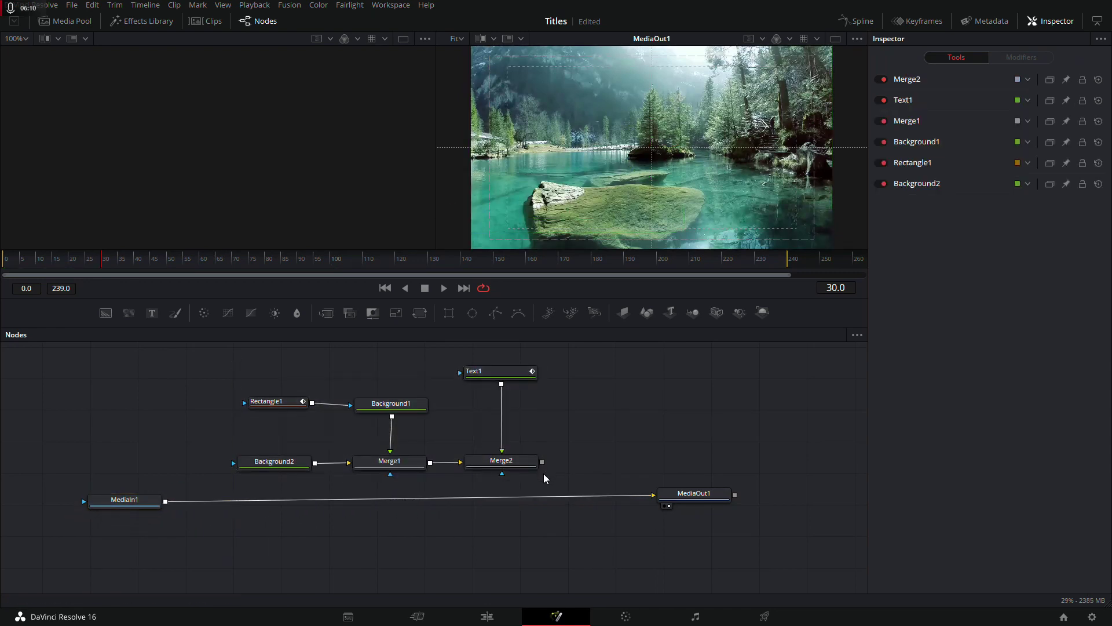
key("ctrl+s")
left_click(32, 5)
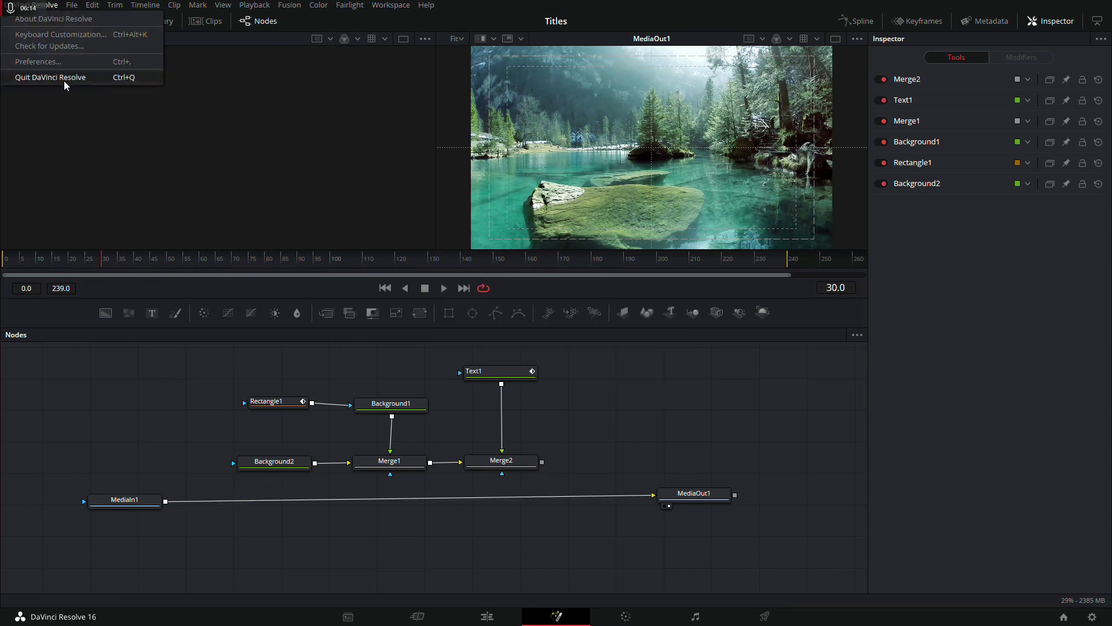
Quit DaVinci Resolve and select the Lago setting files on the Desktop.
left_click(87, 83)
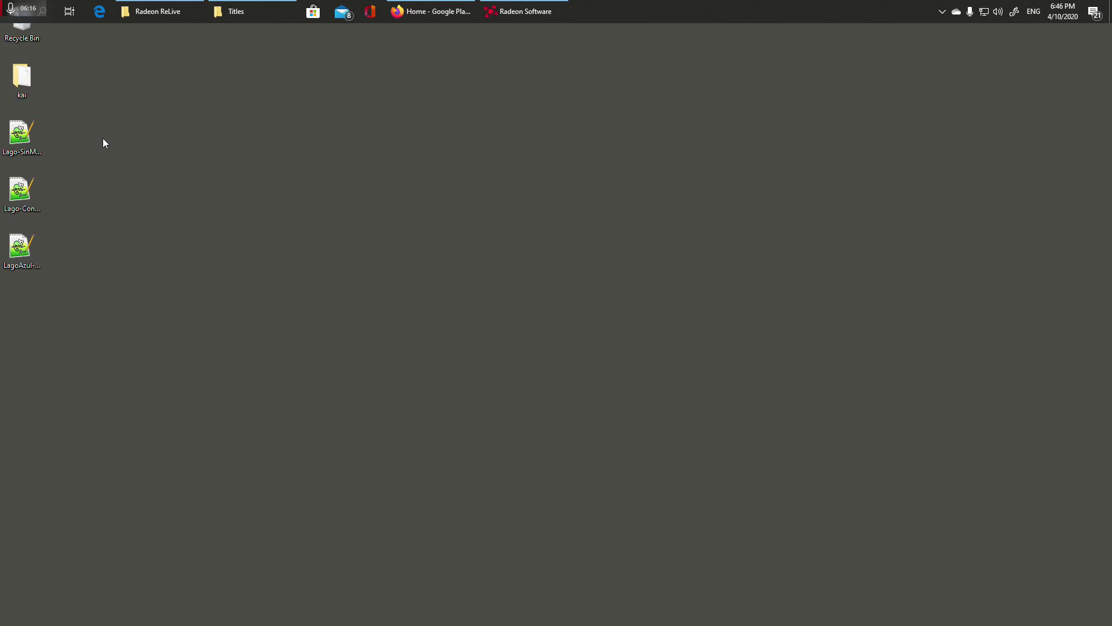
mouse_move(68, 112)
left_mouse_down()
mouse_move(23, 205)
mouse_move(23, 29)
left_mouse_up()
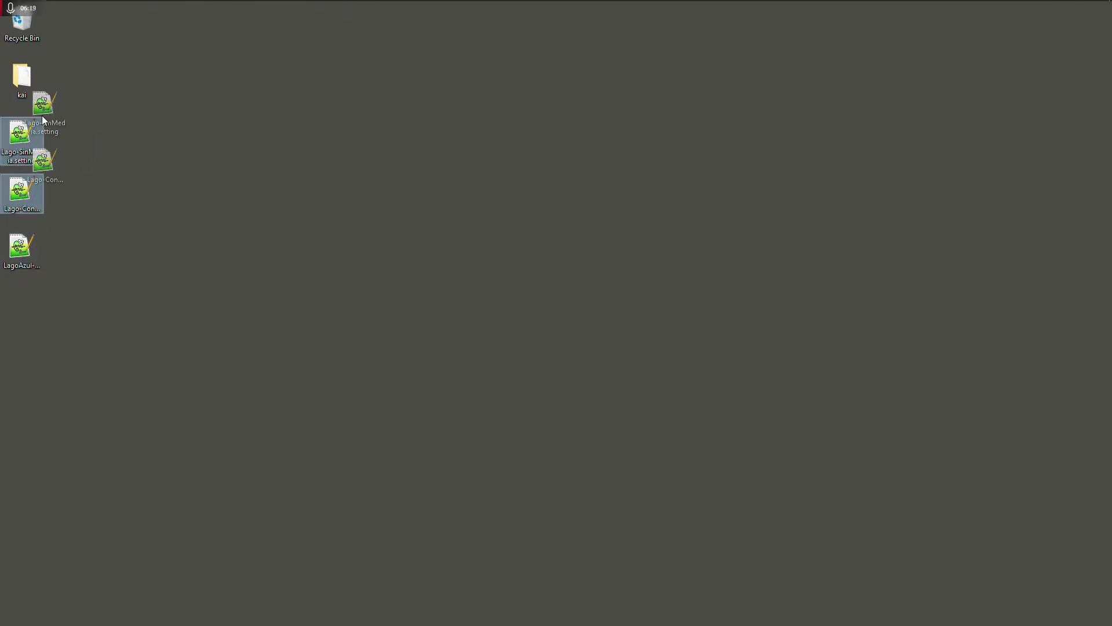
left_click(20, 254)
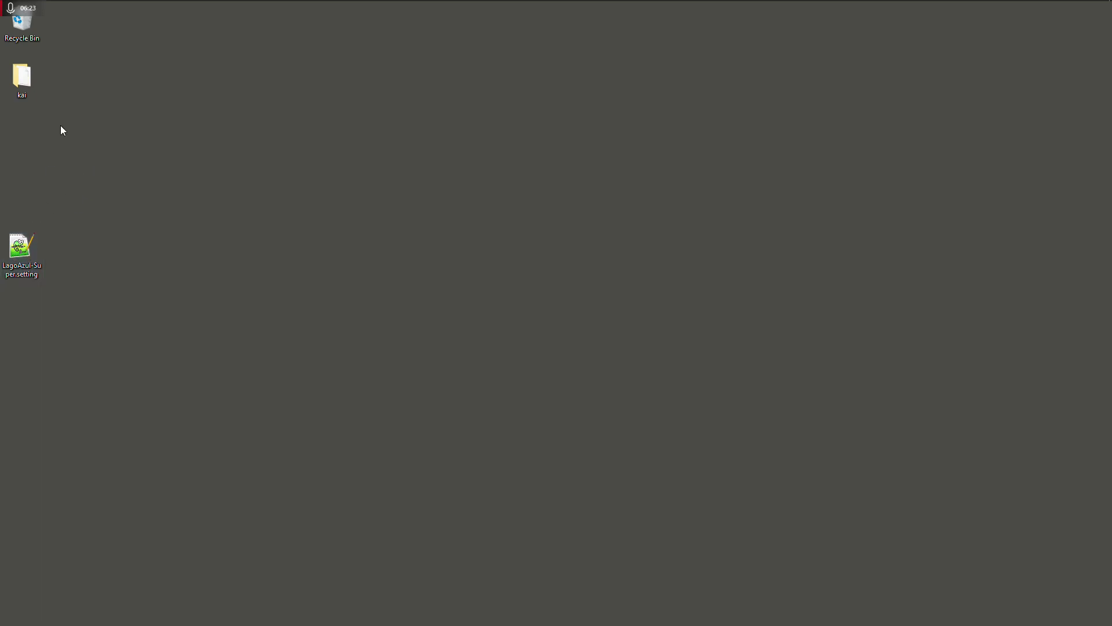
Bring back the Titles folder window and go to Local Disk (C:).
mouse_move(152, 1)
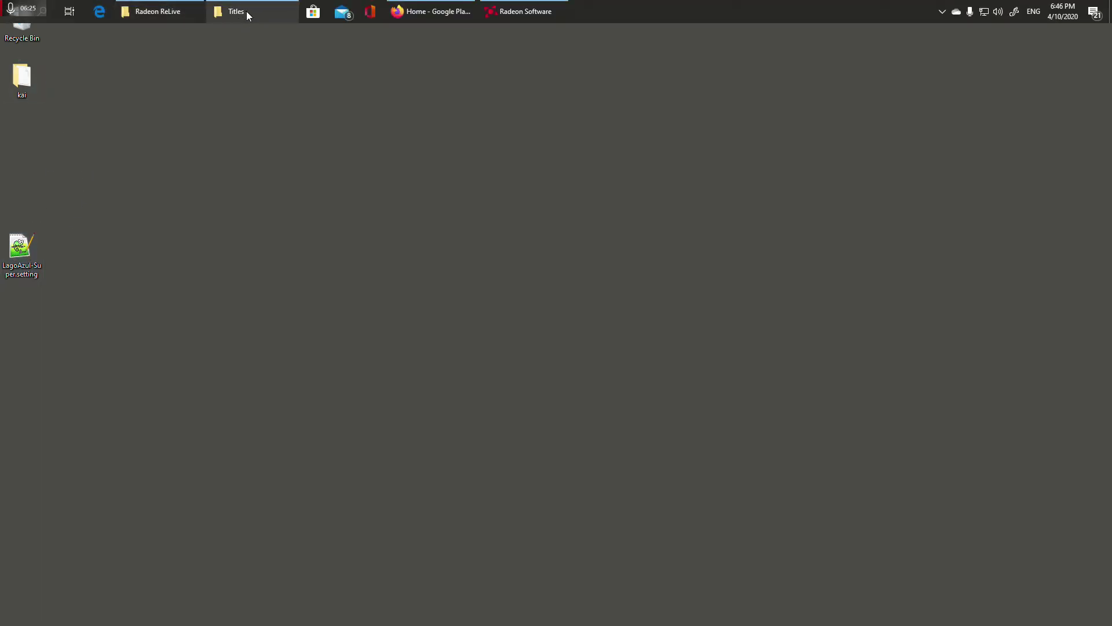
left_click(244, 14)
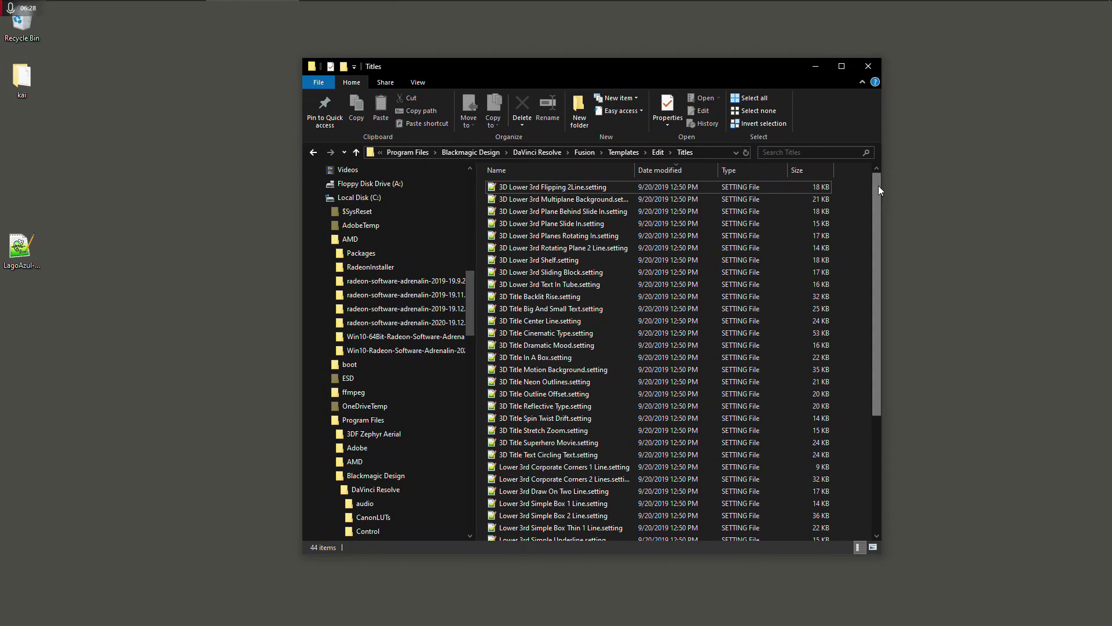
left_click(371, 200)
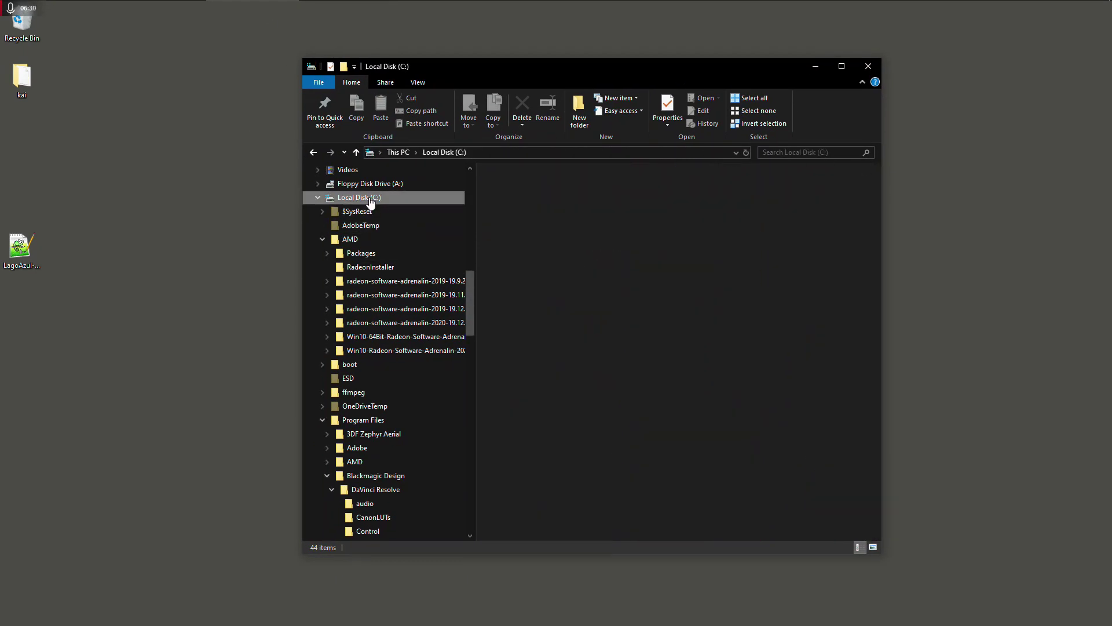
Go to the C:\Program Files\Blackmagic Design\DaVinci Resolve\Fusion\Templates\Edit\Titles folder.
left_click(534, 152)
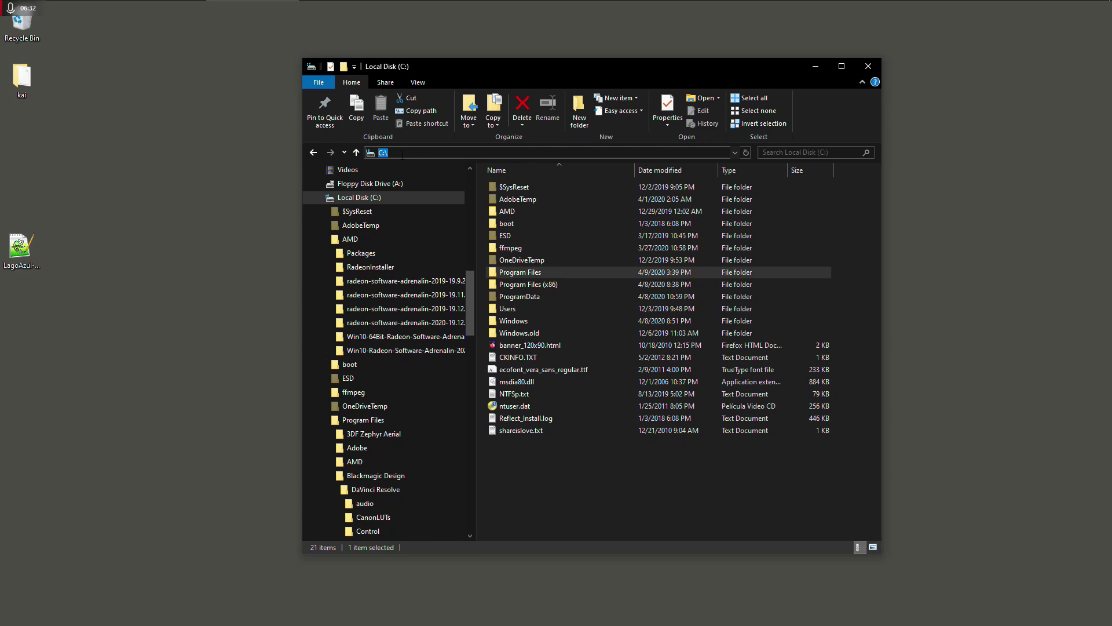
type("C:\\Program Files\\Blackmagic Design\\DaVinci Resolve\\Fusion\\Templates\\Edit\\Titles")
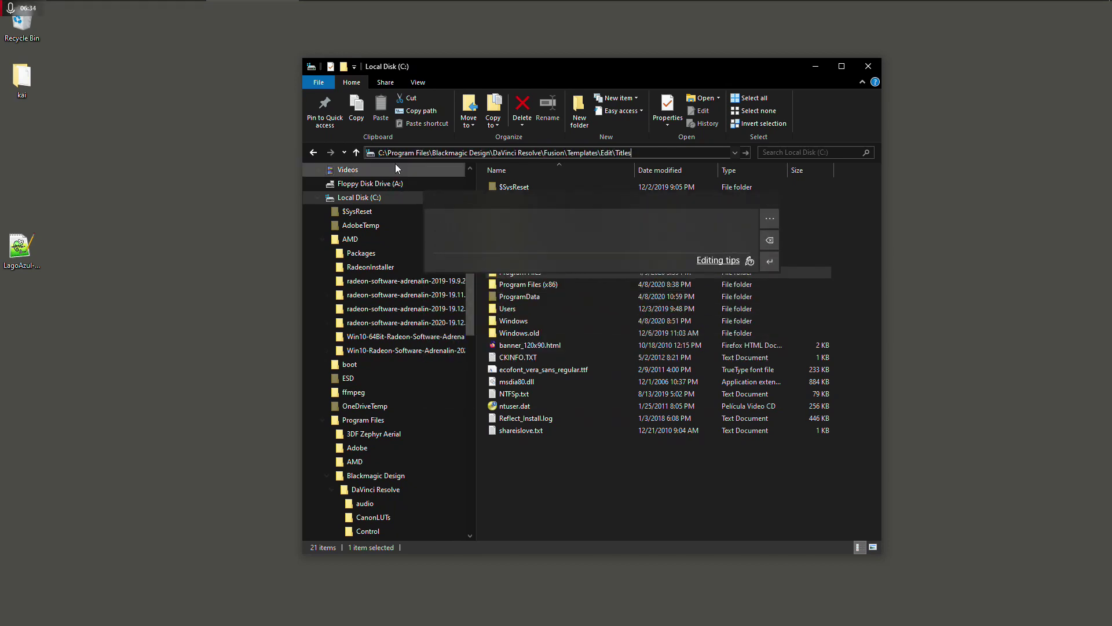
key("Return")
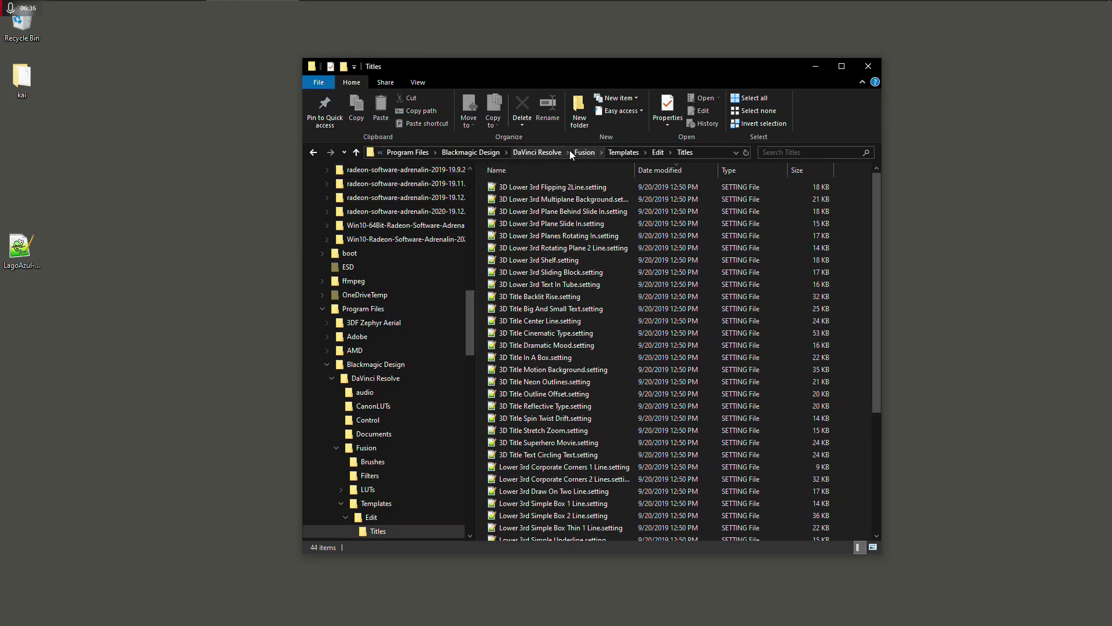
left_click(662, 149)
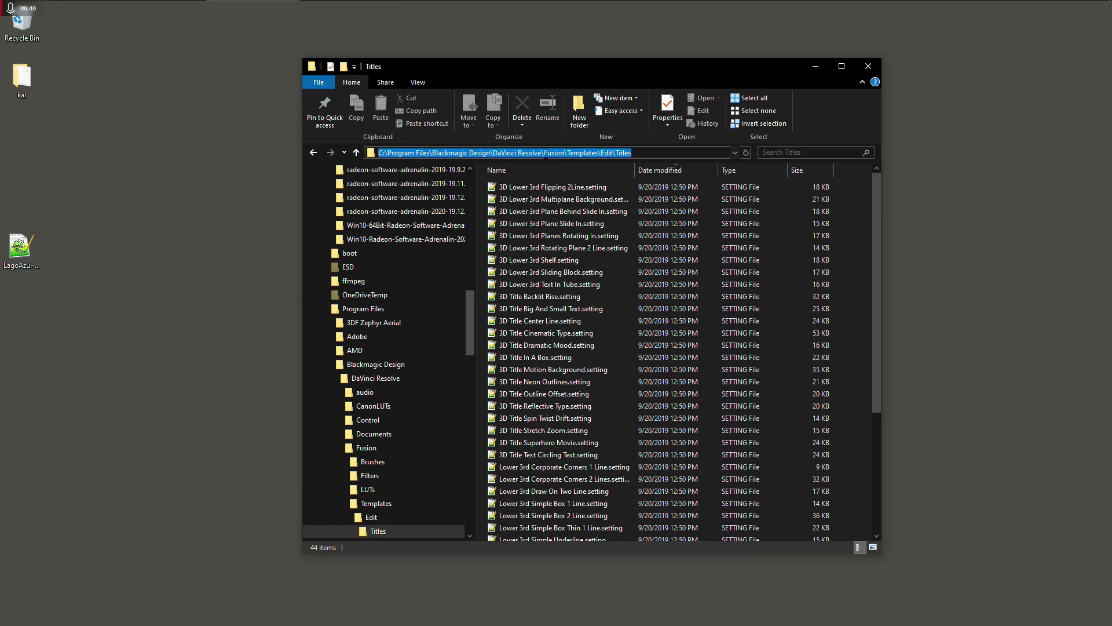
Copy LagoAzul-Super.setting from the desktop into Titles, granting administrator permission.
left_click(641, 154)
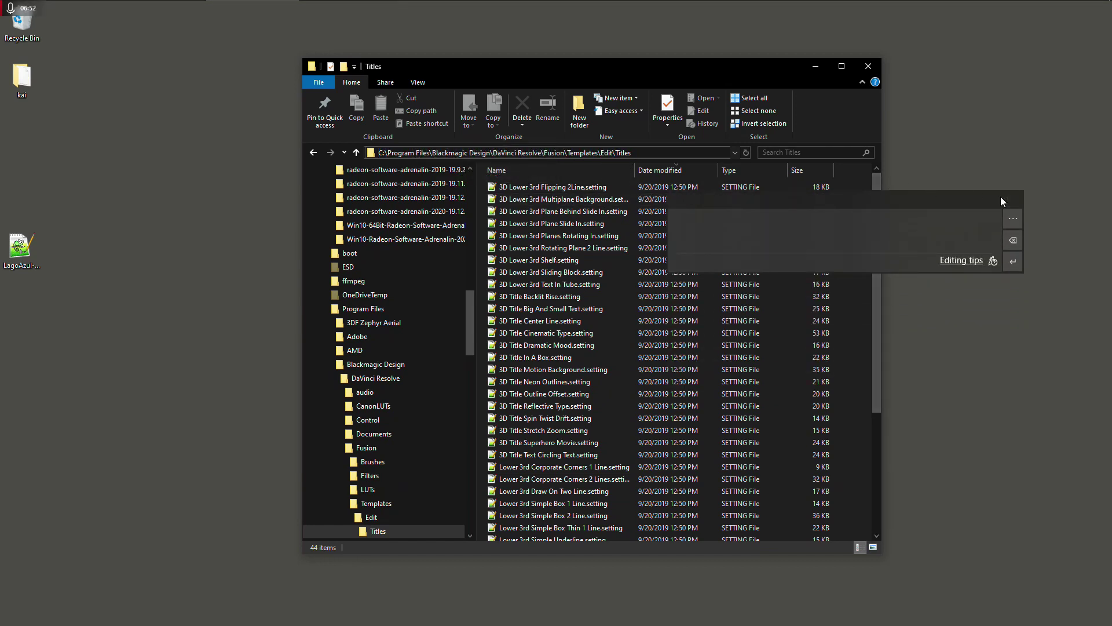
left_click_drag(19, 246, 853, 207)
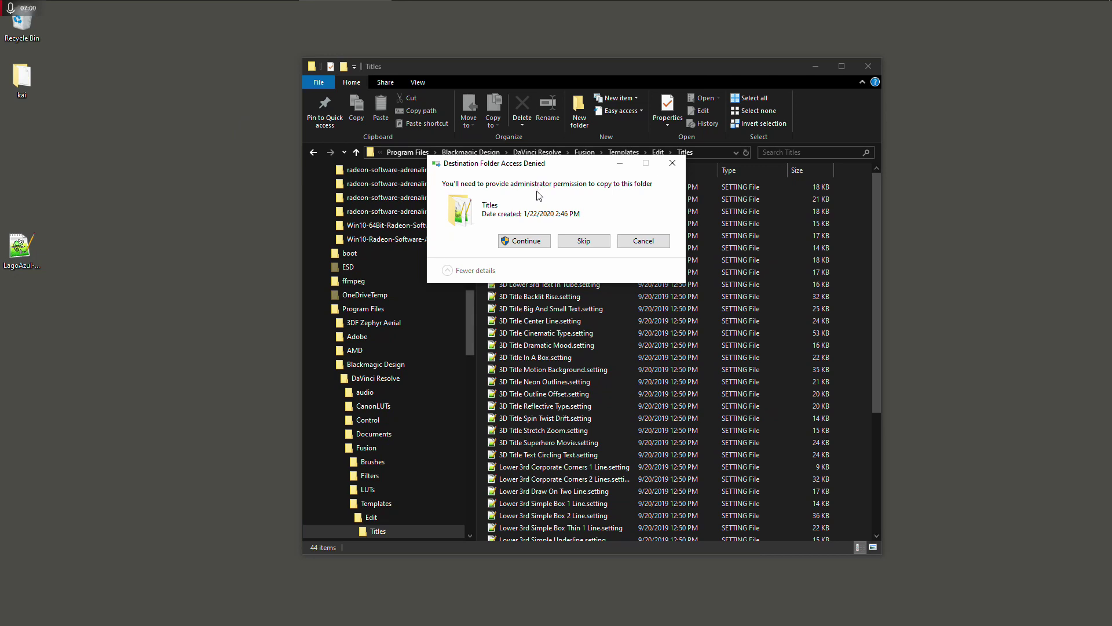
left_click(524, 241)
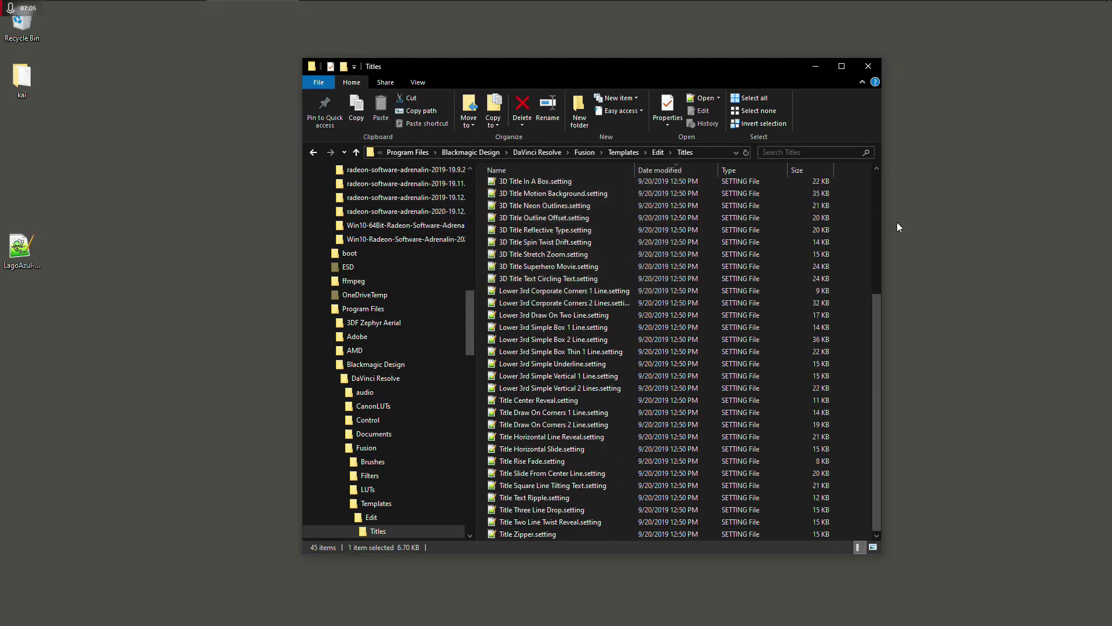
left_click_drag(879, 301, 879, 172)
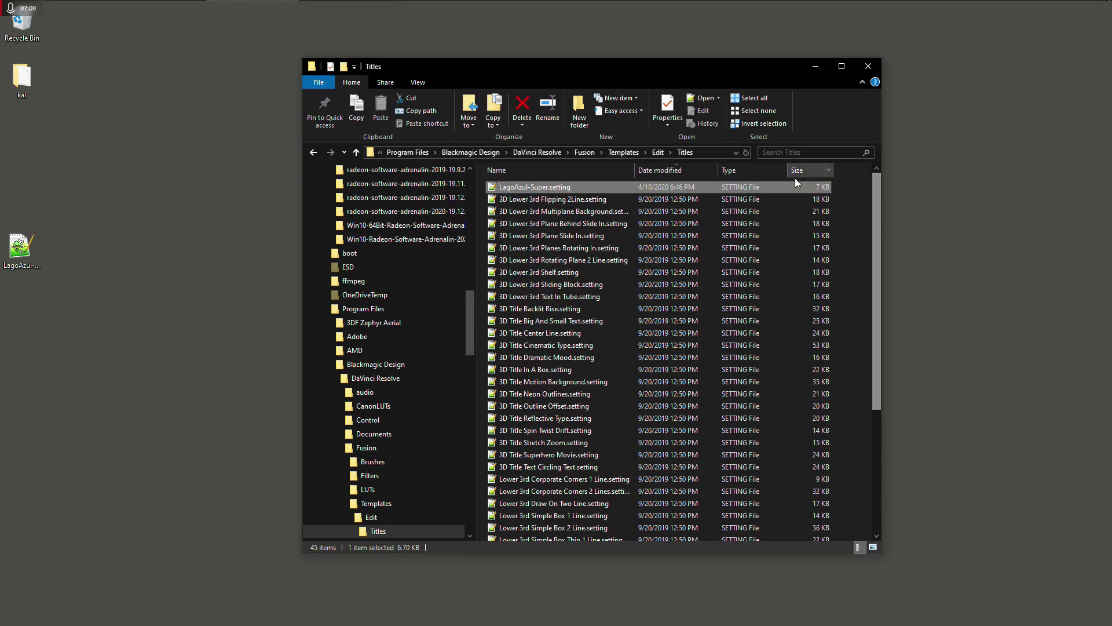
Open the 3D Lower 3rd Flipping 2Line.setting template in Notepad++.
left_click(844, 206)
left_click(539, 188)
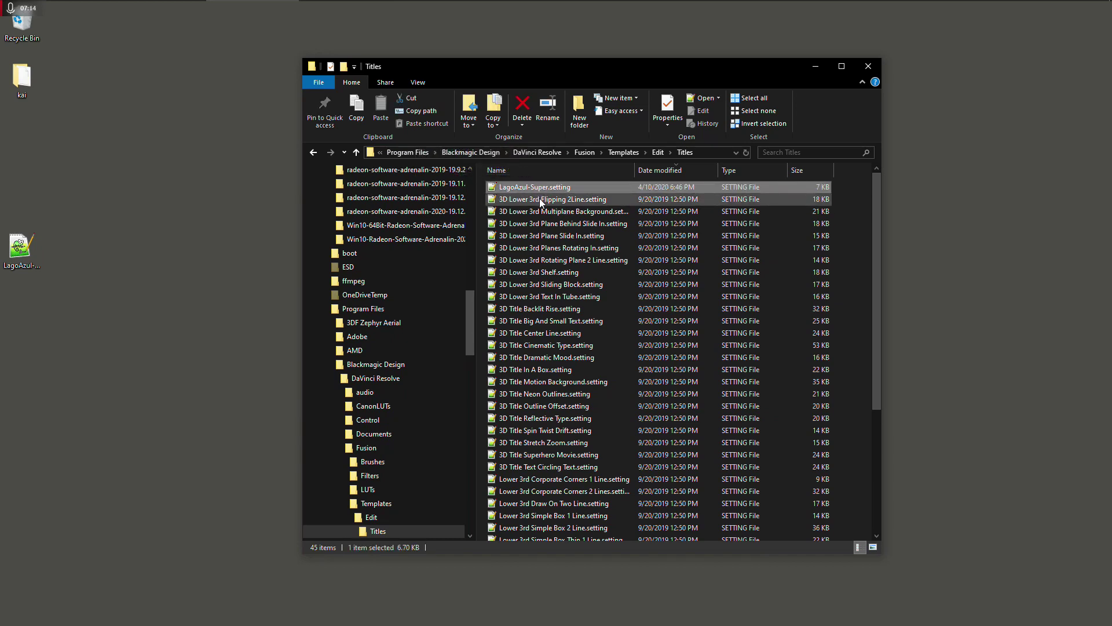
left_click(538, 199)
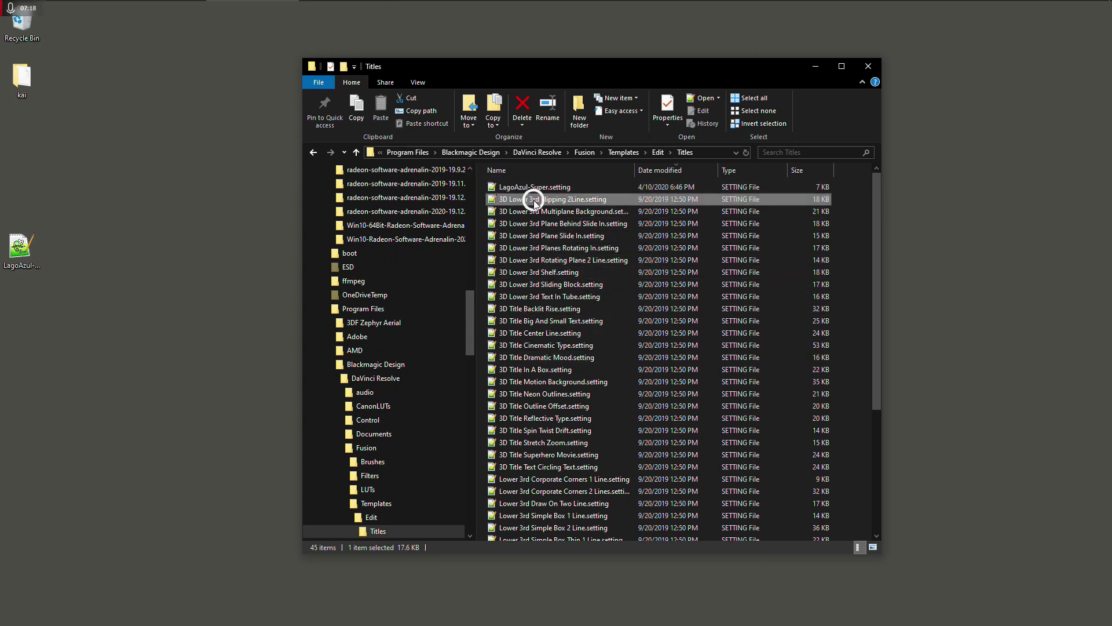
right_click(539, 200)
left_click(396, 236)
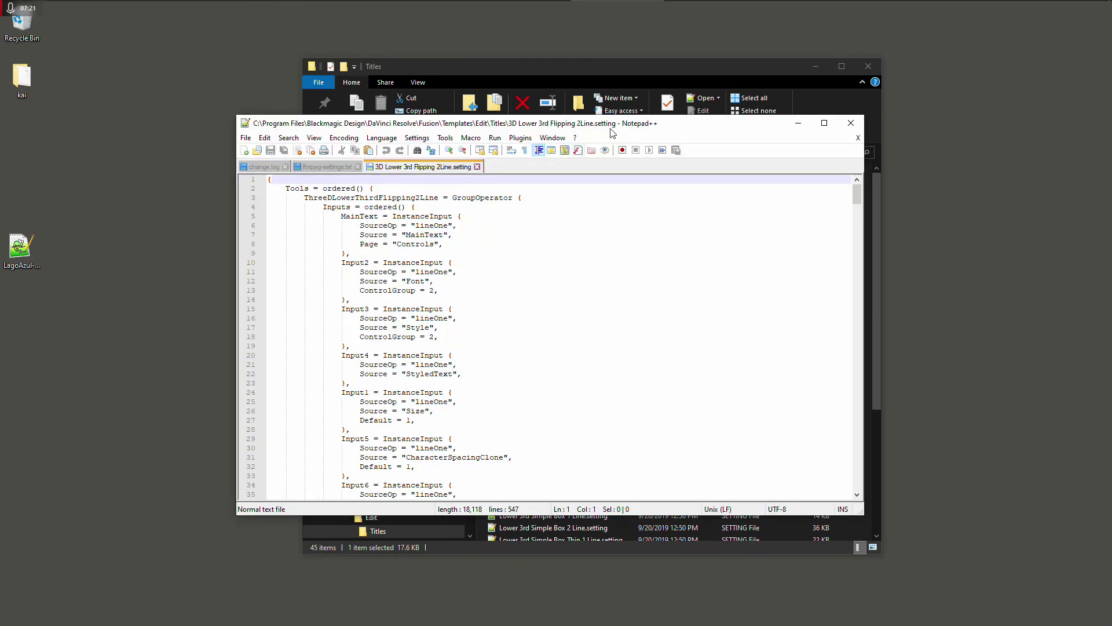
Check that line 3 defines the template as a GroupOperator, then select LagoAzul-Super.setting.
left_click_drag(612, 128, 457, 164)
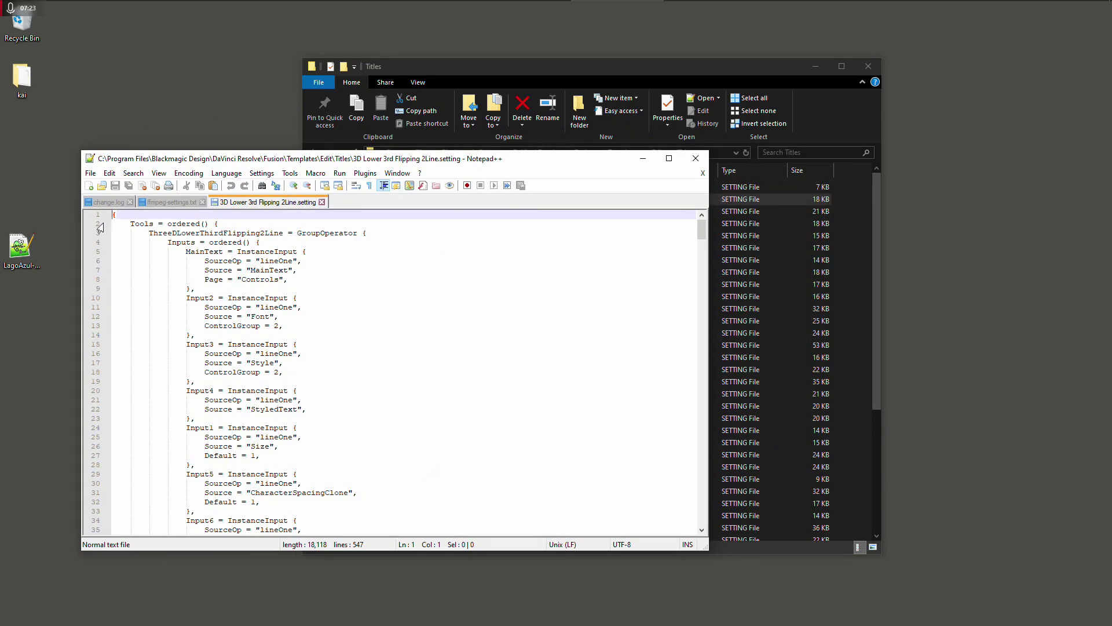
left_click(589, 79)
left_click(99, 255)
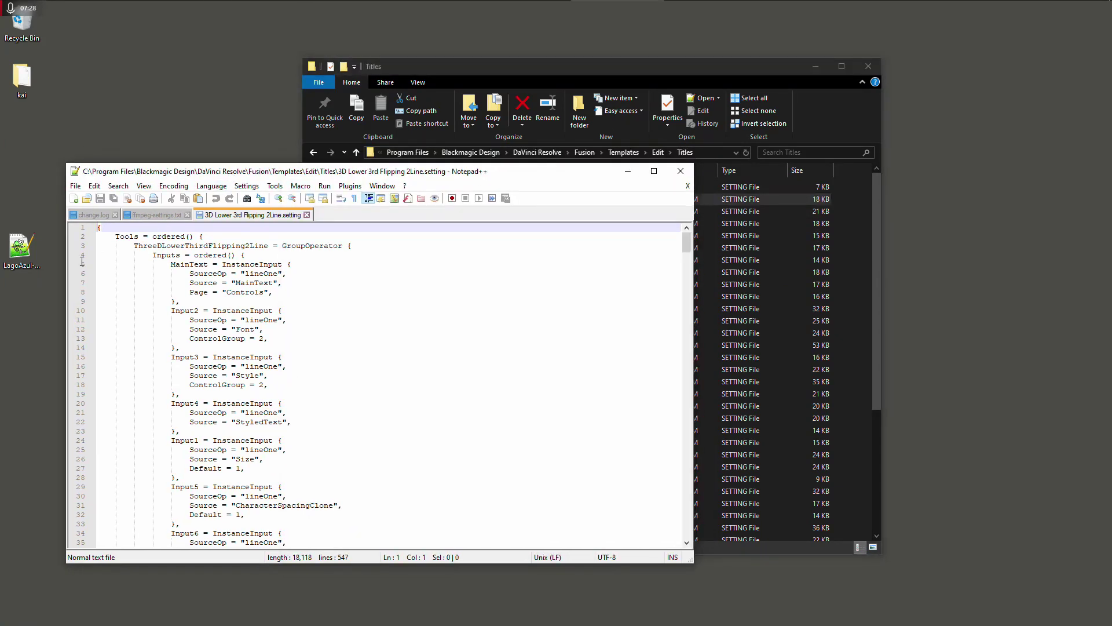
mouse_move(268, 246)
left_mouse_down()
mouse_move(133, 248)
mouse_move(343, 246)
left_mouse_up()
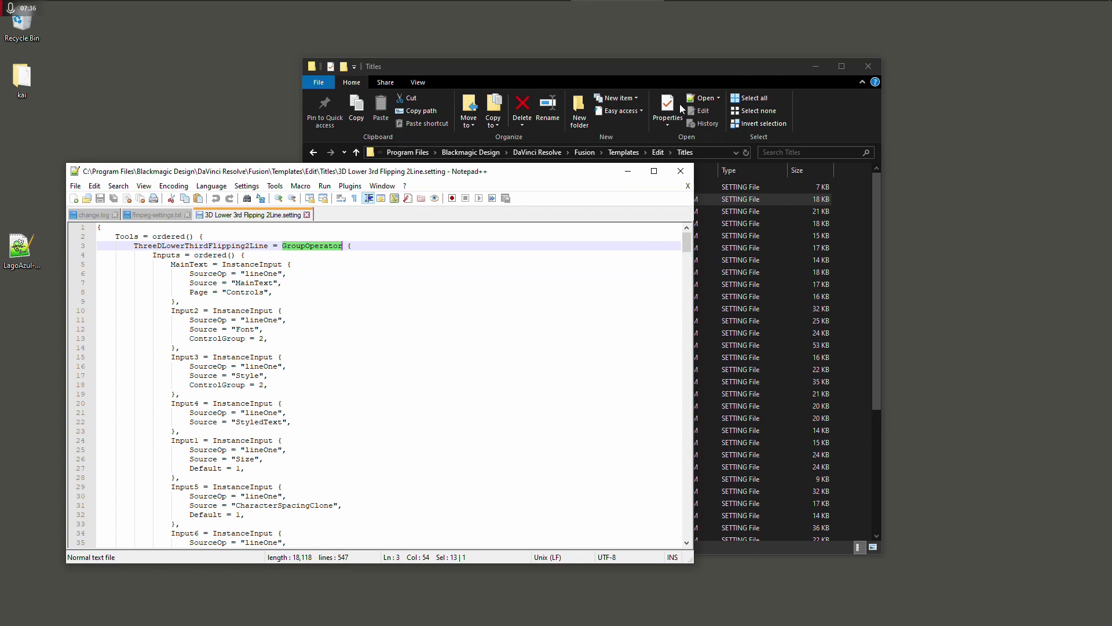
left_click(683, 69)
left_click(558, 188)
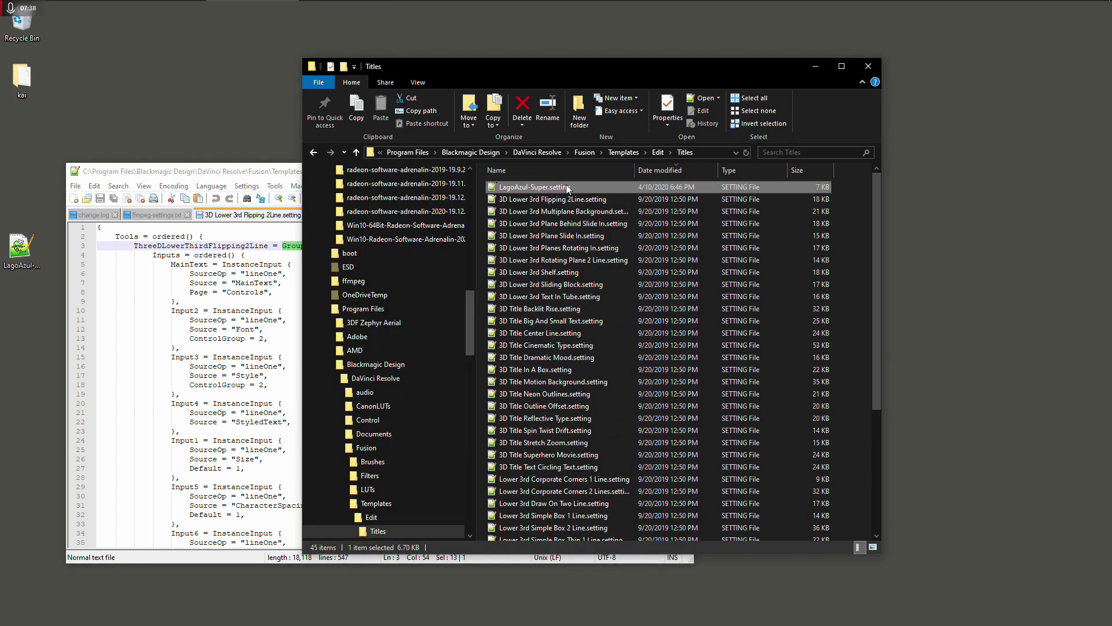
Open LagoAzul-Super.setting in Notepad++ and replace MacroOperator with GroupOperator on line 3.
right_click(549, 187)
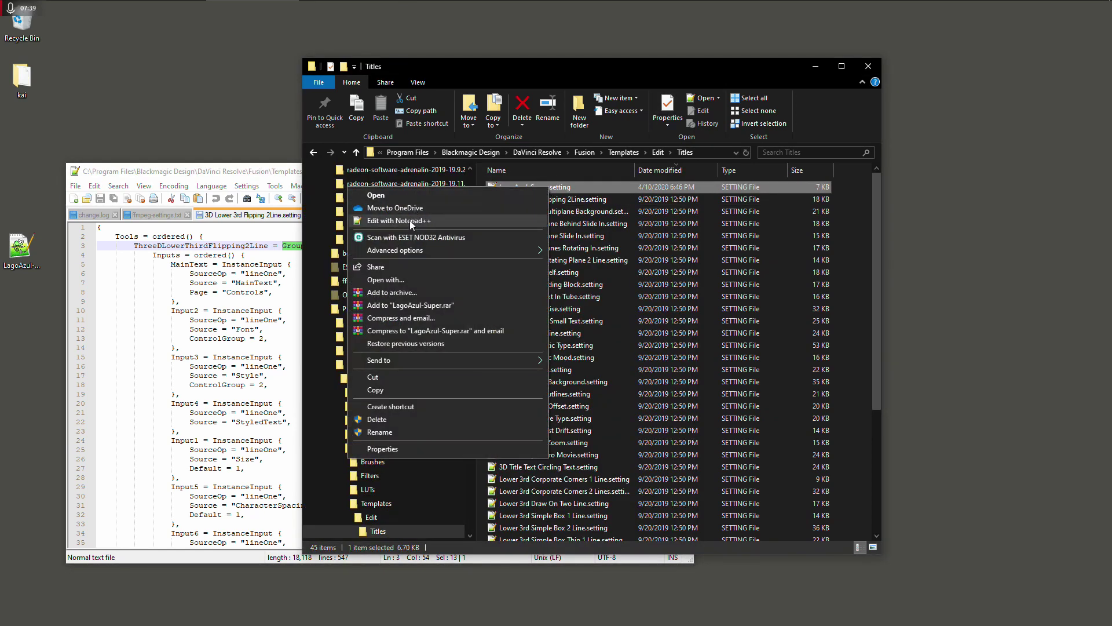
left_click(410, 222)
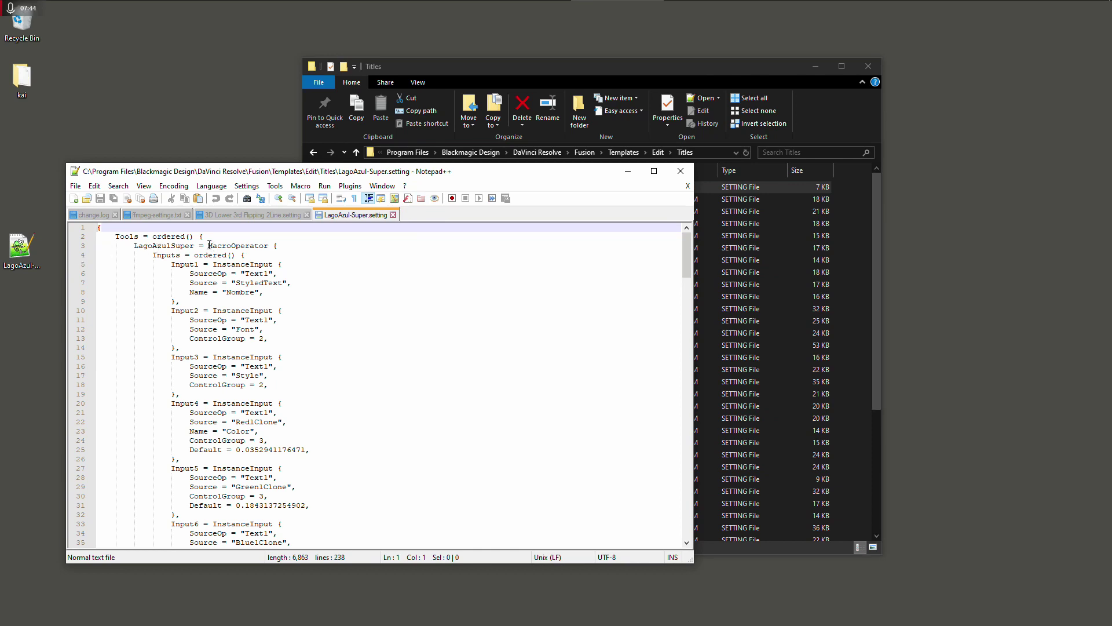
left_click_drag(209, 246, 270, 246)
type("GroupOperator")
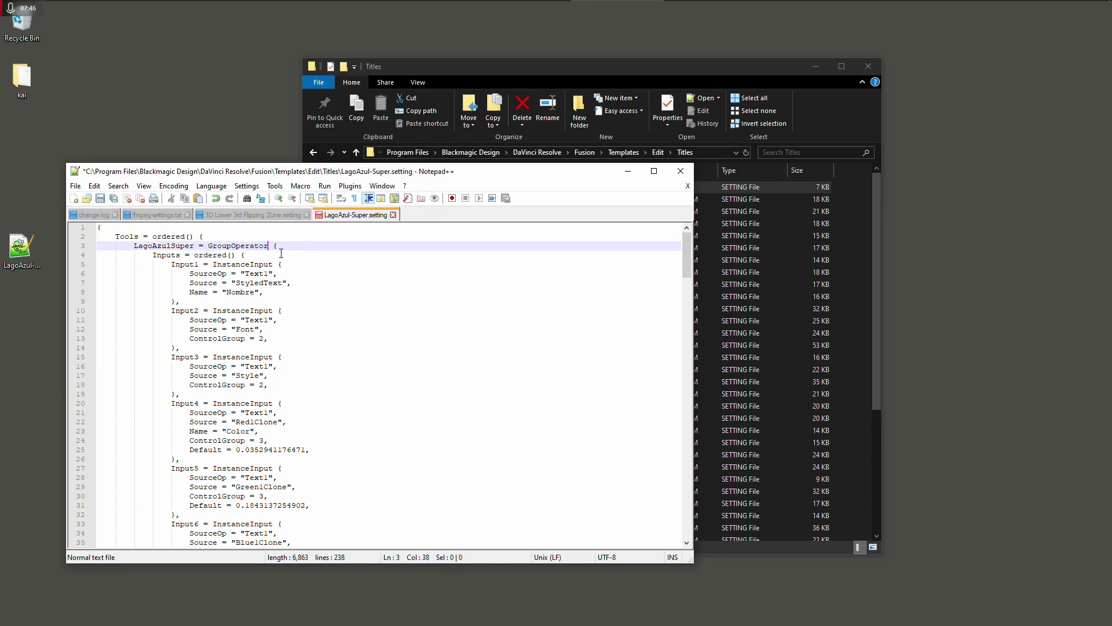
key("ctrl")
Save the file, agreeing to relaunch Notepad++ with administrator rights.
key("ctrl+s")
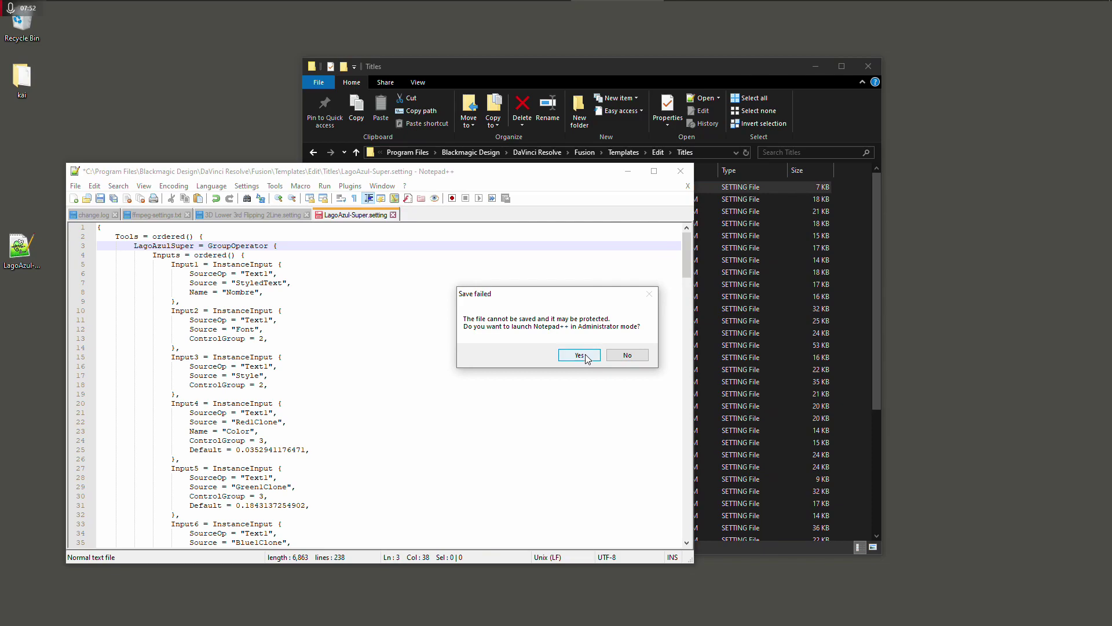
left_click(586, 357)
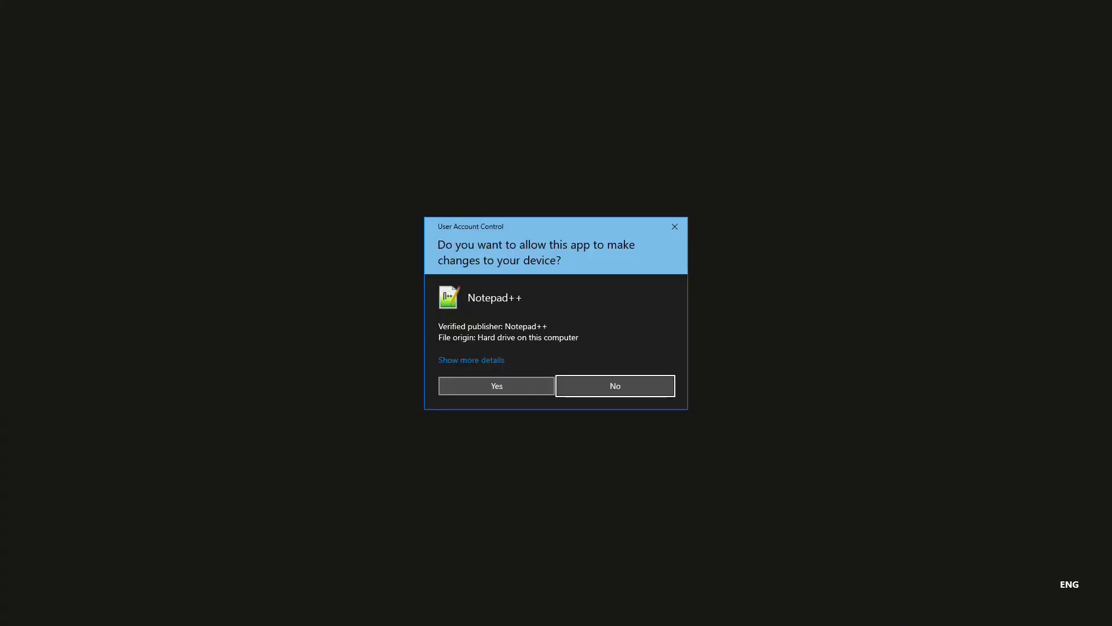
left_click(536, 387)
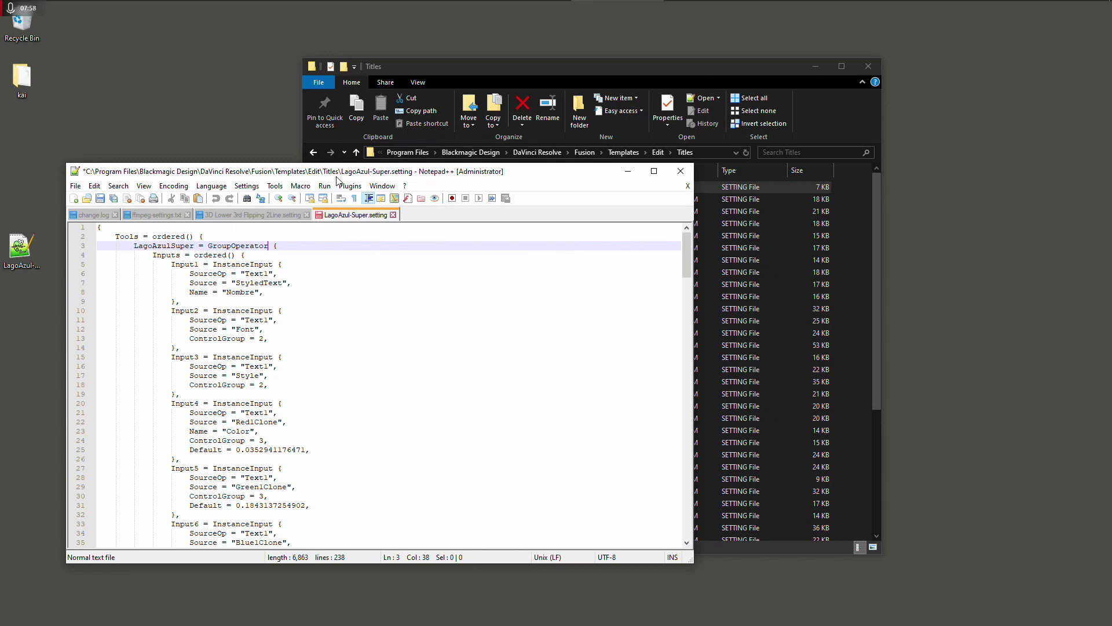
left_click_drag(340, 171, 650, 210)
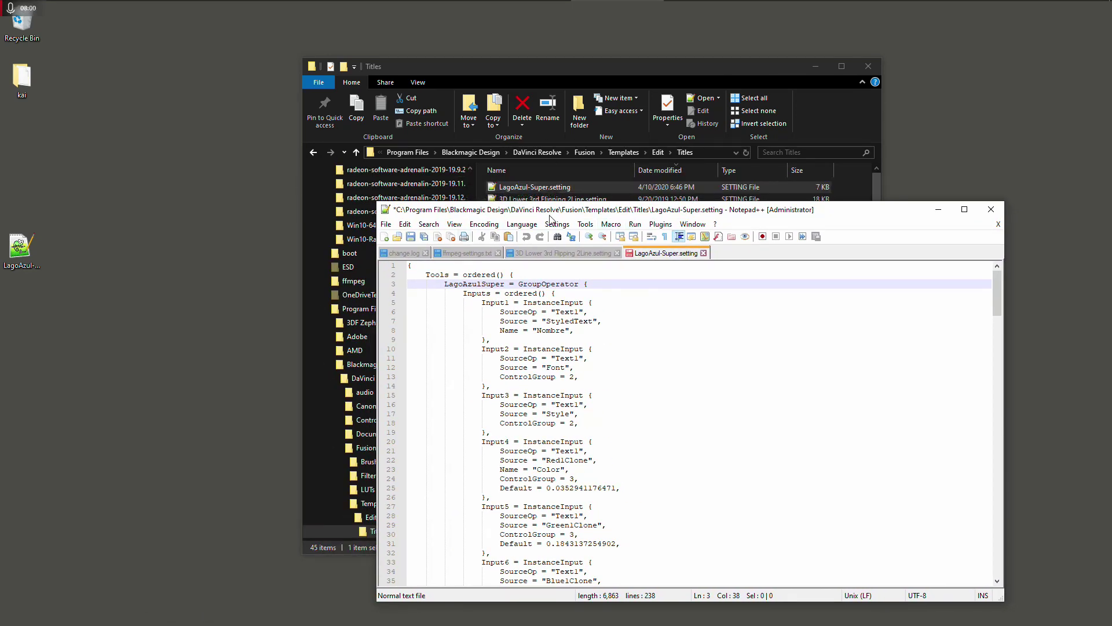
Close the LagoAzul-Super.setting tab without saving and return to the Titles folder.
left_click_drag(33, 248, 62, 228)
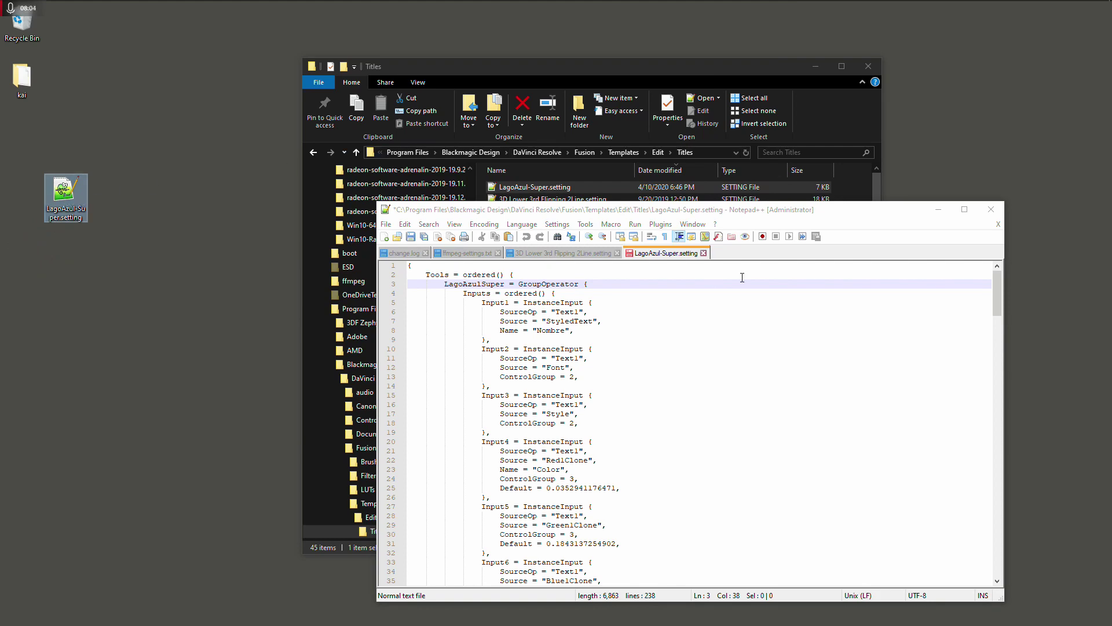
left_click(703, 253)
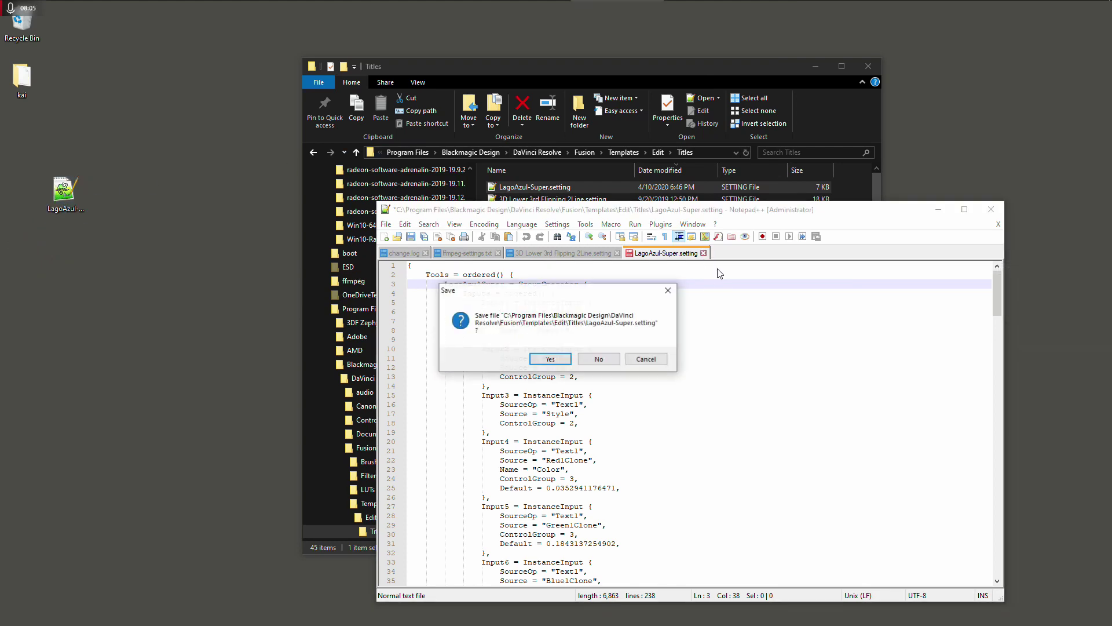
left_click(603, 357)
left_click(946, 211)
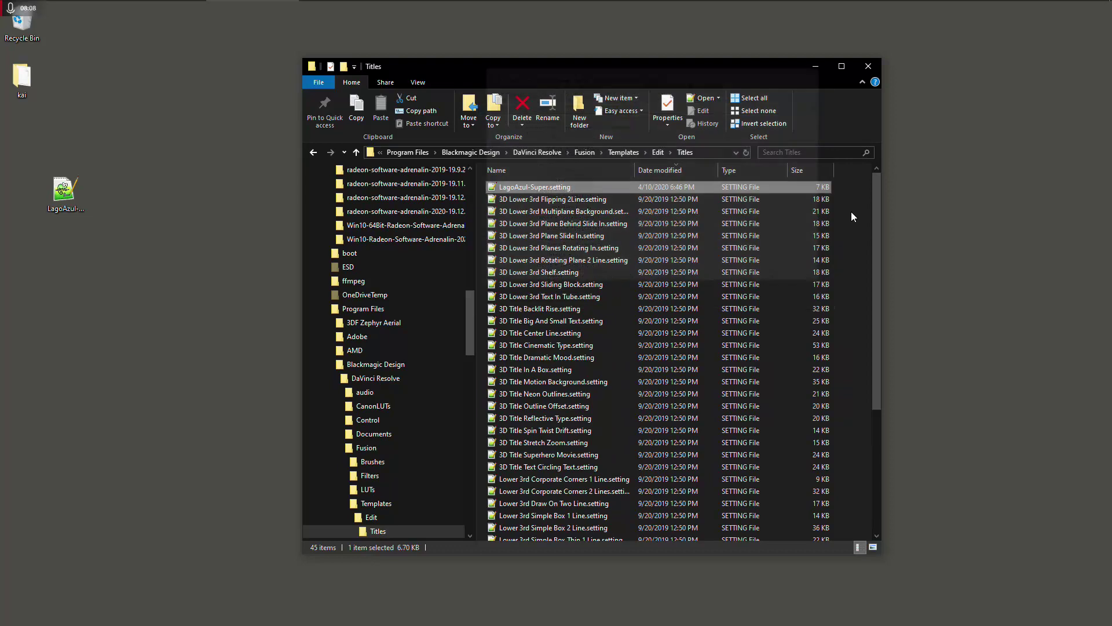
Change the desktop LagoAzul-Super.setting from MacroOperator to GroupOperator, save it, and close Notepad++.
right_click(65, 197)
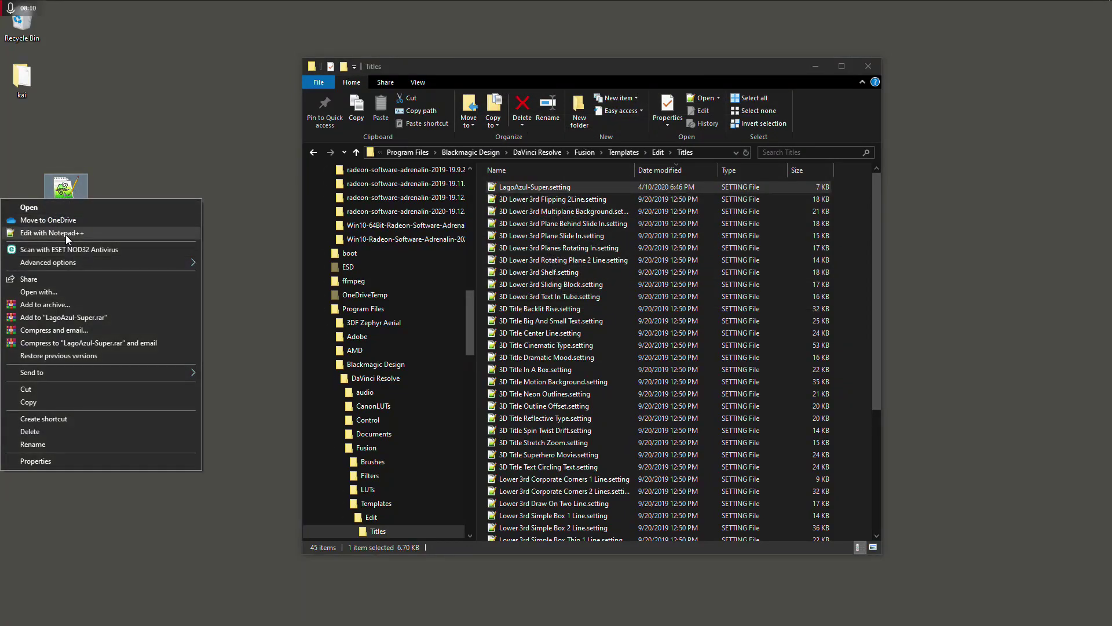
left_click(68, 234)
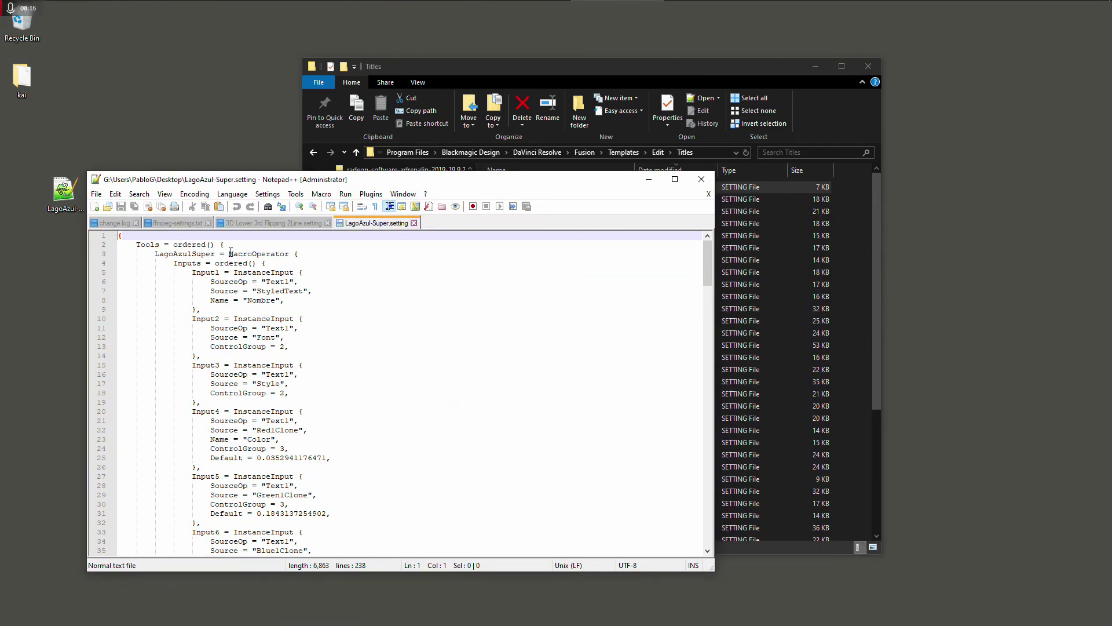
left_click_drag(230, 253, 284, 254)
type("Group")
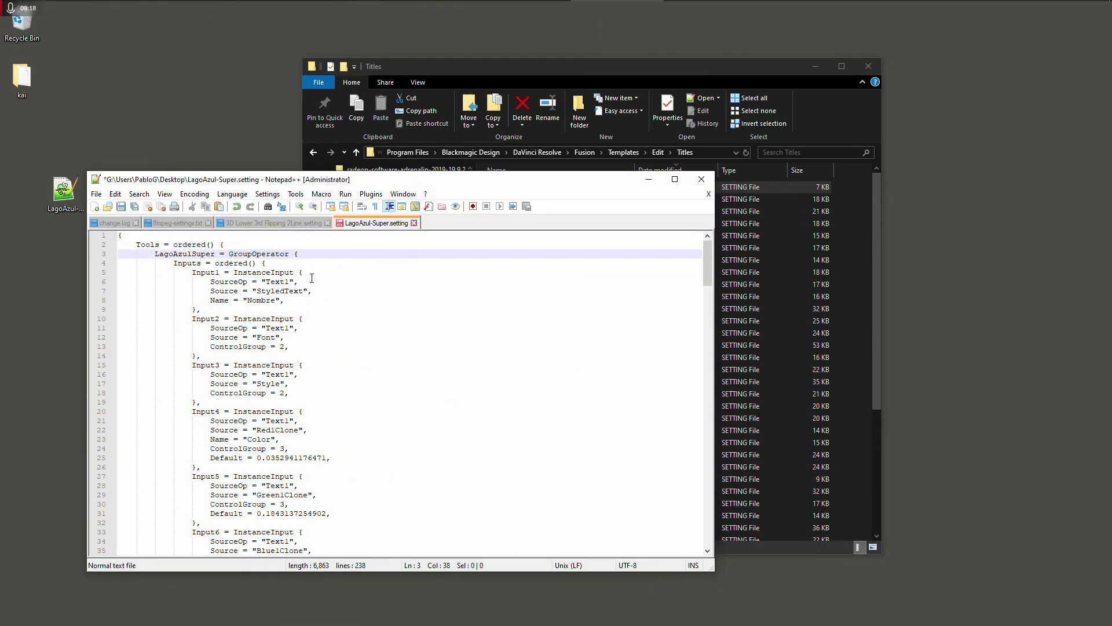
left_click(97, 194)
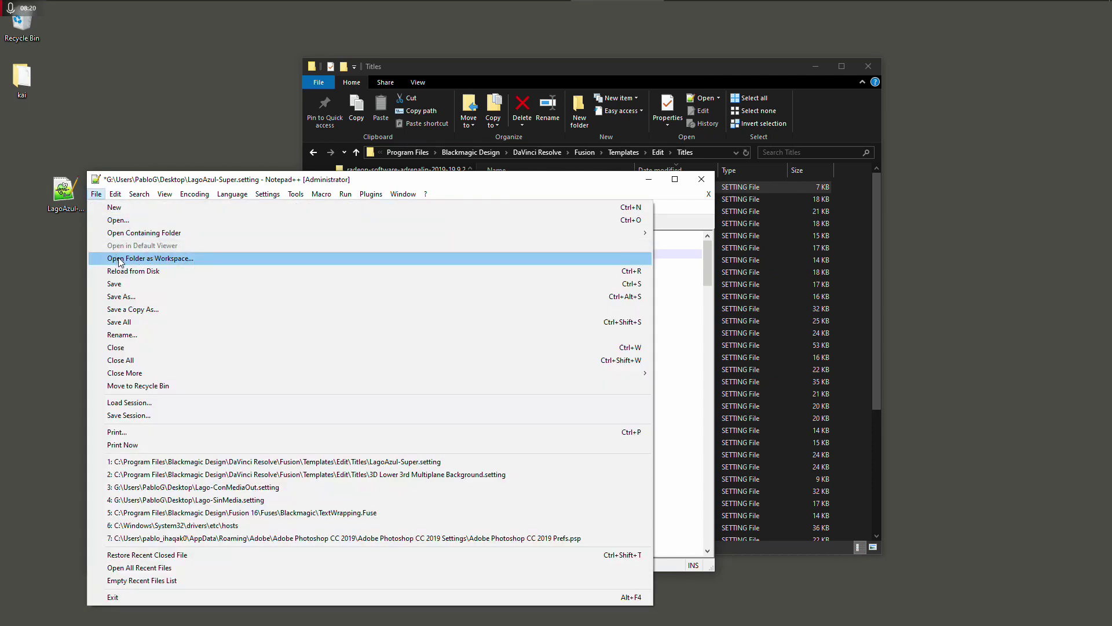
left_click(134, 283)
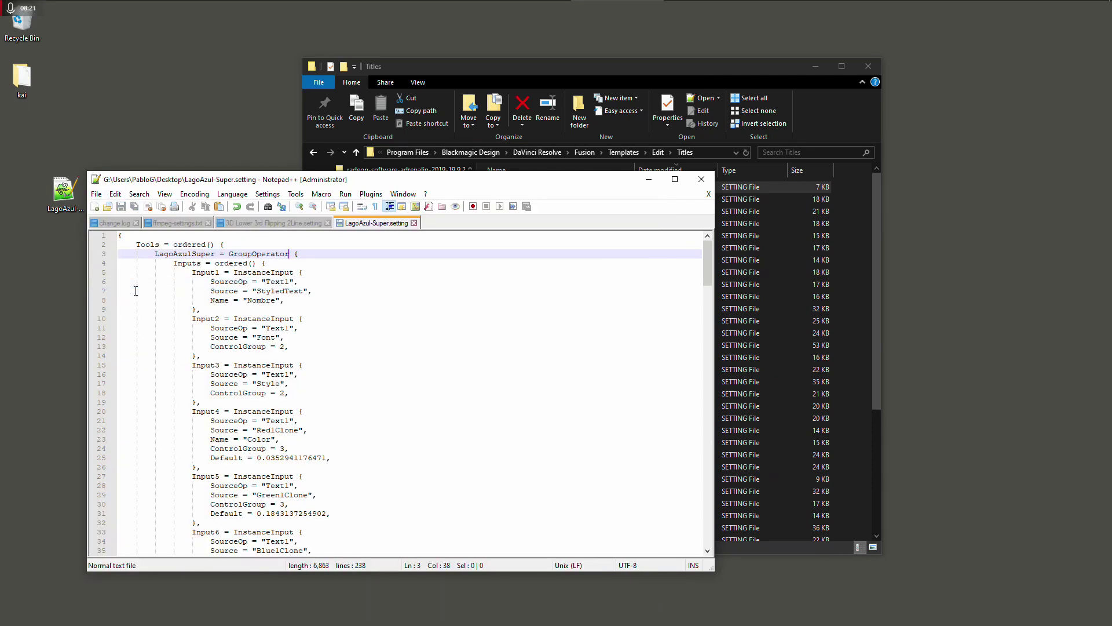
left_click(414, 223)
left_click(327, 223)
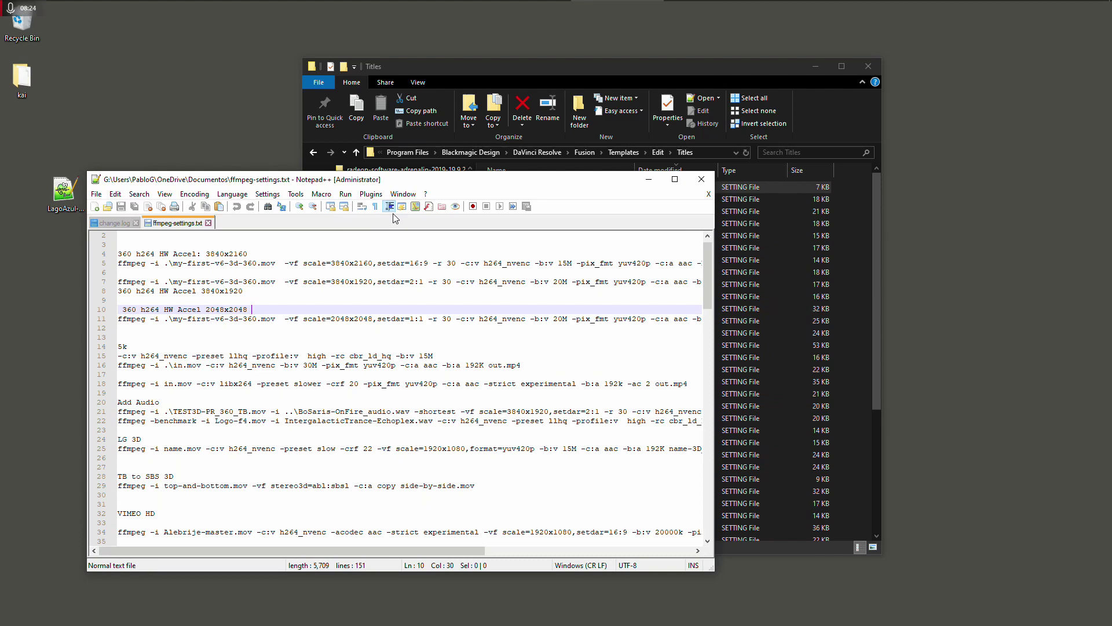
left_click(702, 179)
Copy the edited file into Titles, replacing the existing one with administrator permission.
left_click_drag(72, 197, 857, 221)
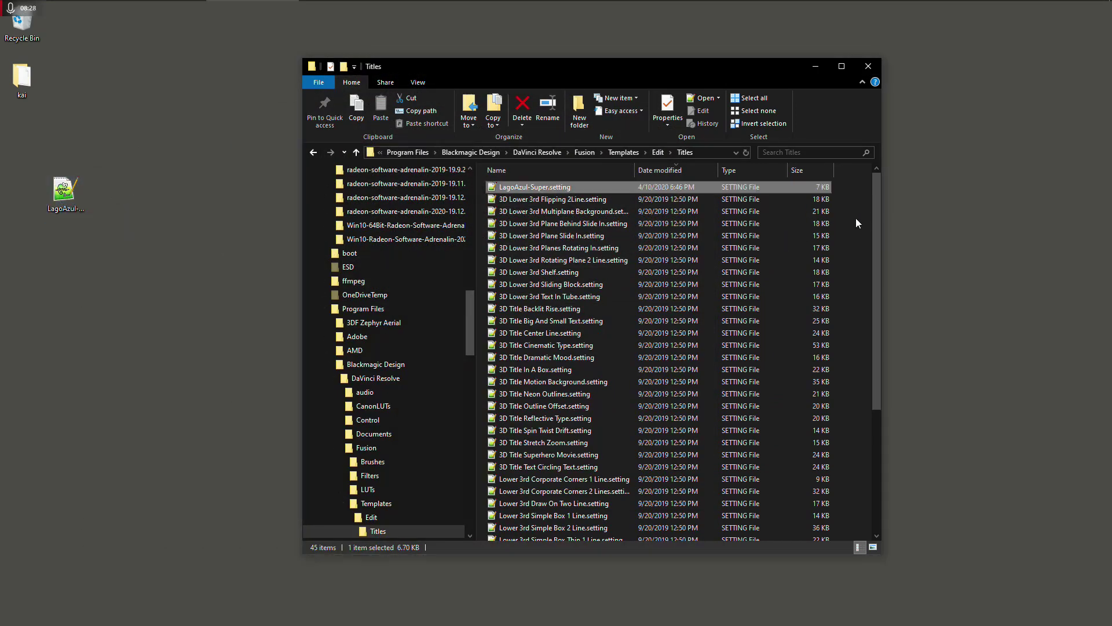
left_click(506, 244)
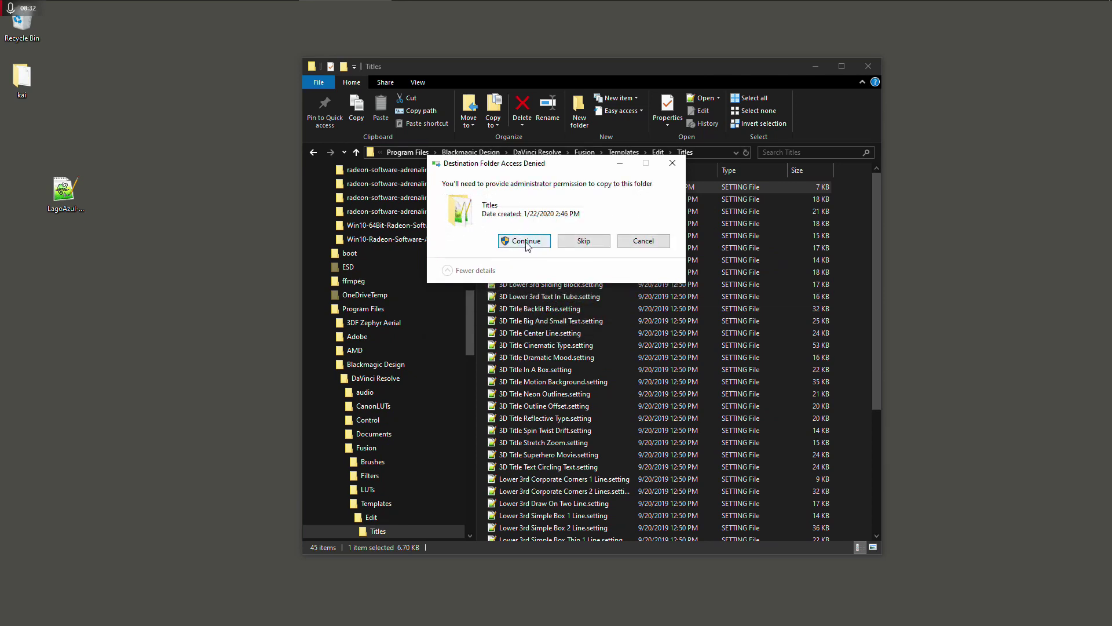
left_click_drag(534, 168, 524, 182)
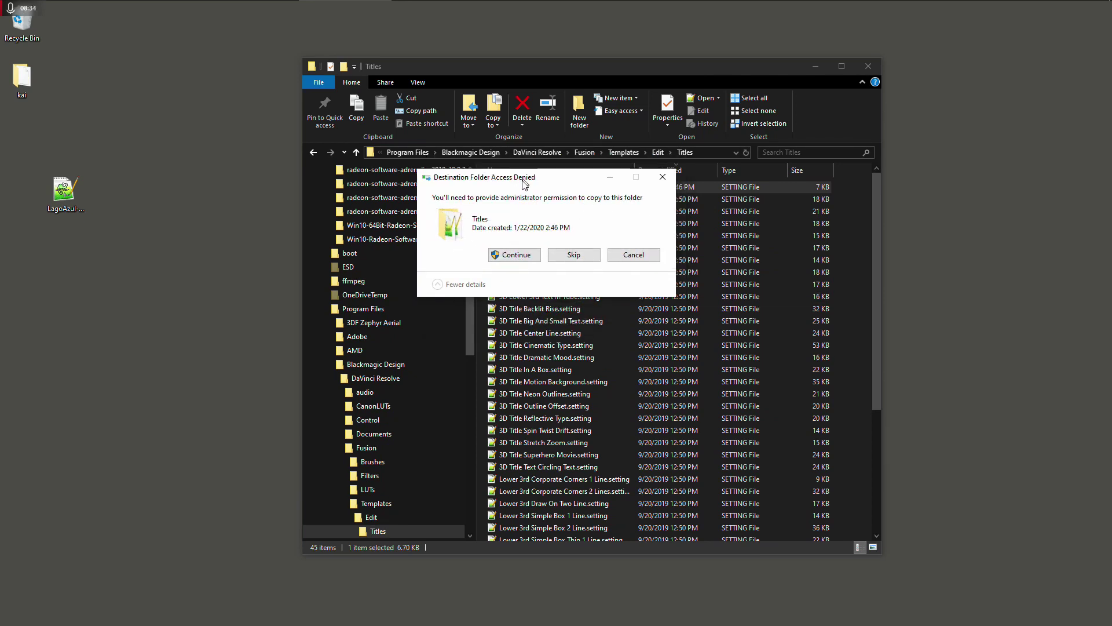
left_click(513, 255)
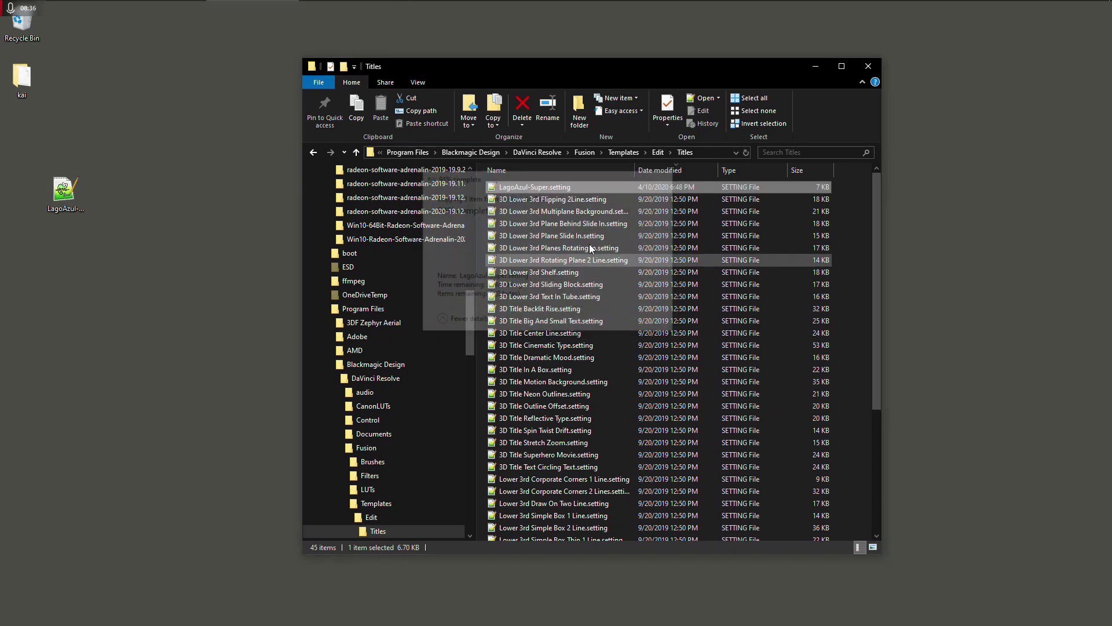
left_click_drag(85, 142, 49, 252)
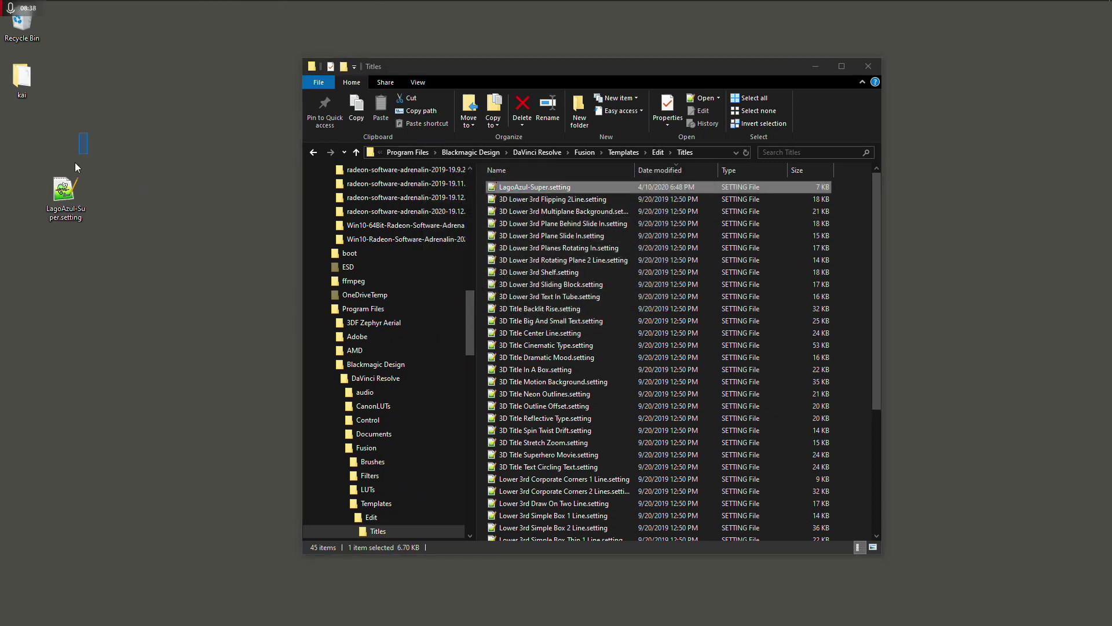
left_click_drag(70, 197, 70, 186)
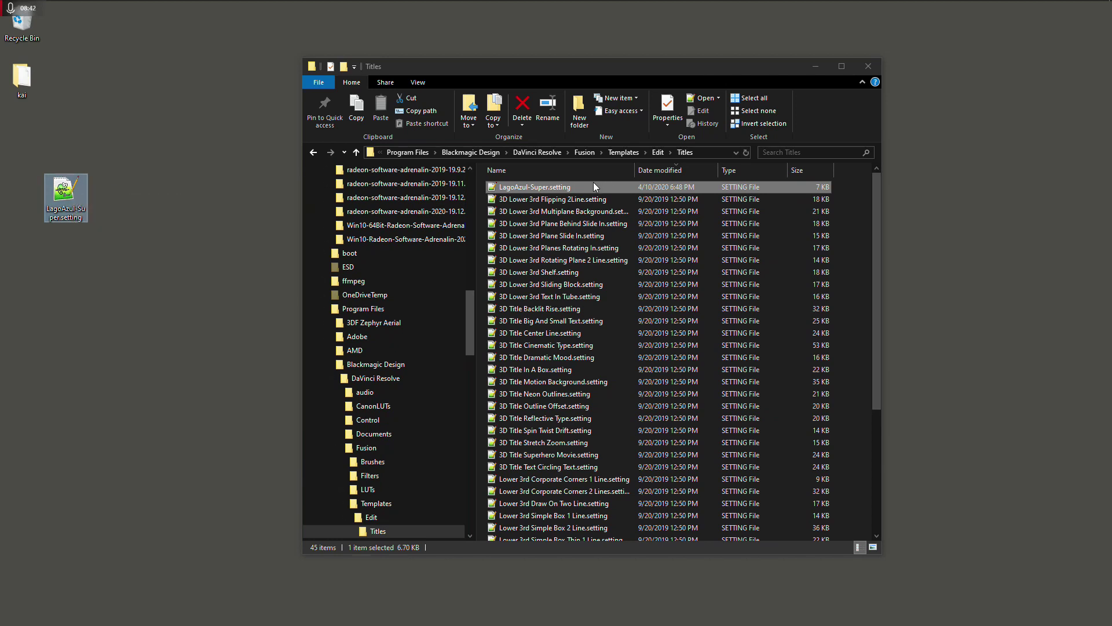
left_click(850, 186)
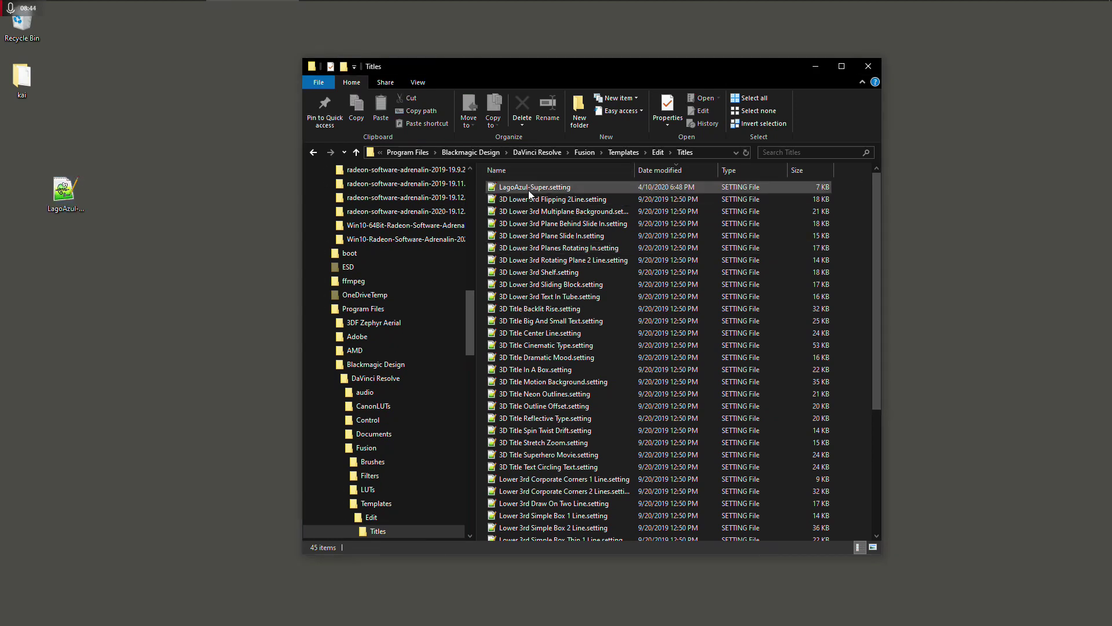
left_click(22, 11)
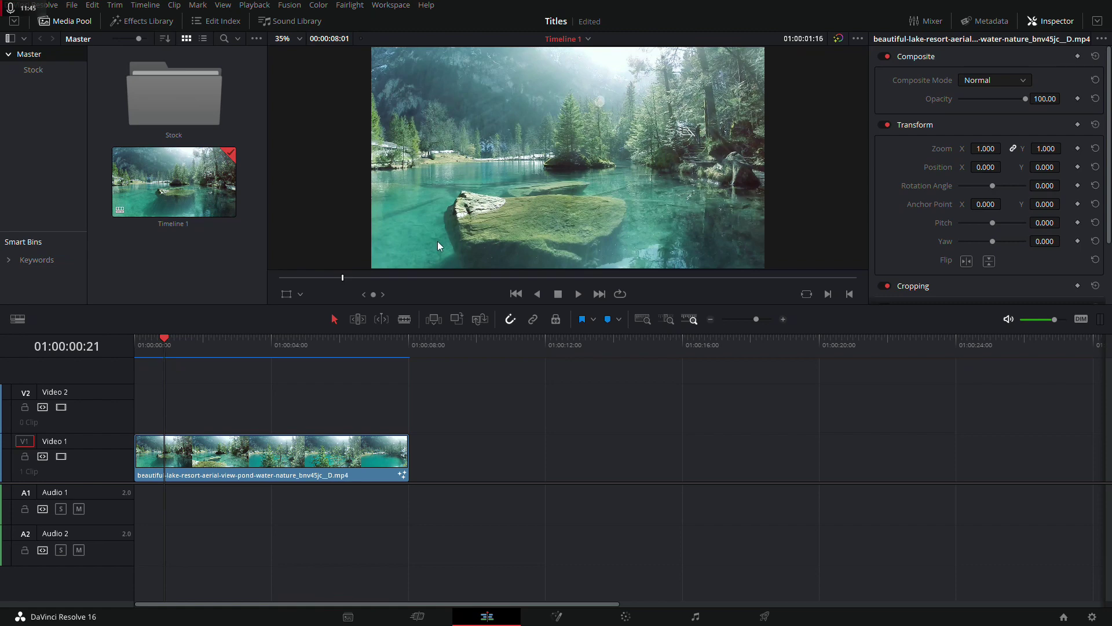
Drag the LagoAzul-Super title from Toolbox > Titles onto the start of Video 2.
mouse_move(177, 345)
left_mouse_down()
mouse_move(139, 349)
mouse_move(171, 349)
left_mouse_up()
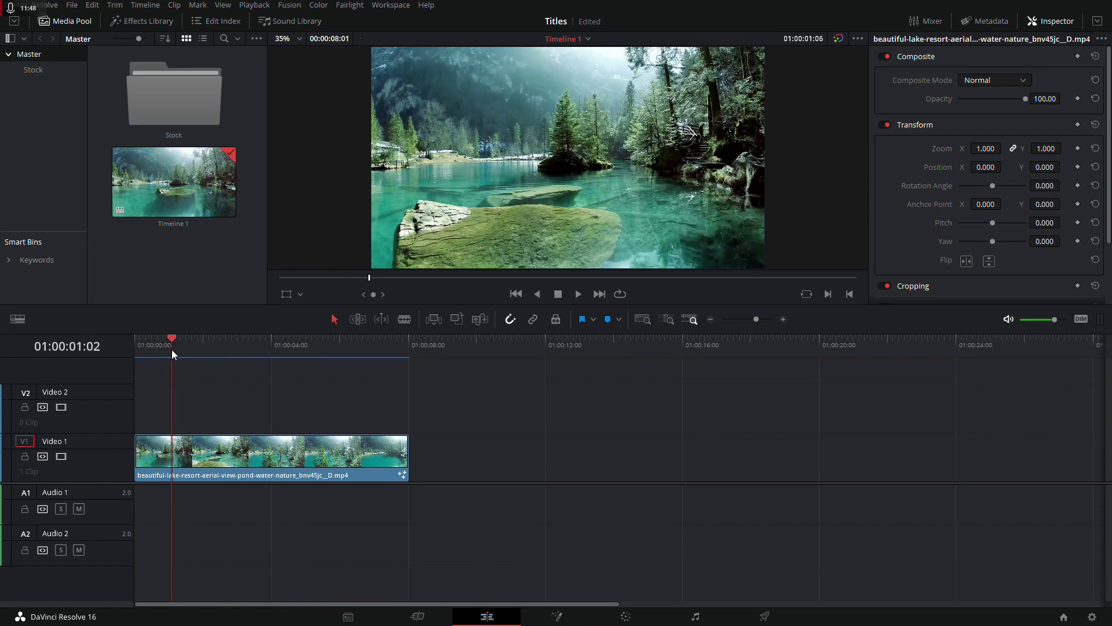
left_click(145, 25)
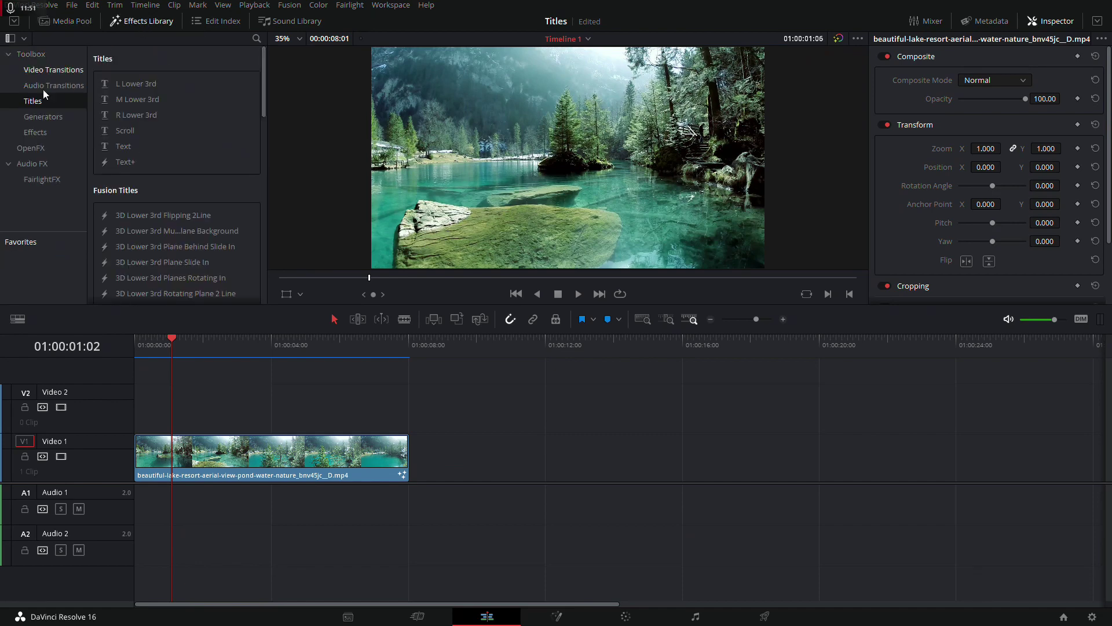
left_click(40, 69)
left_click(35, 102)
left_click_drag(261, 74, 265, 179)
left_click(131, 181)
mouse_move(152, 178)
left_mouse_down()
mouse_move(152, 402)
mouse_move(138, 405)
left_mouse_up()
left_click(139, 350)
Preview the title around frame 17 and select the placeholder Nombre text in the Inspector.
left_click_drag(139, 349, 169, 346)
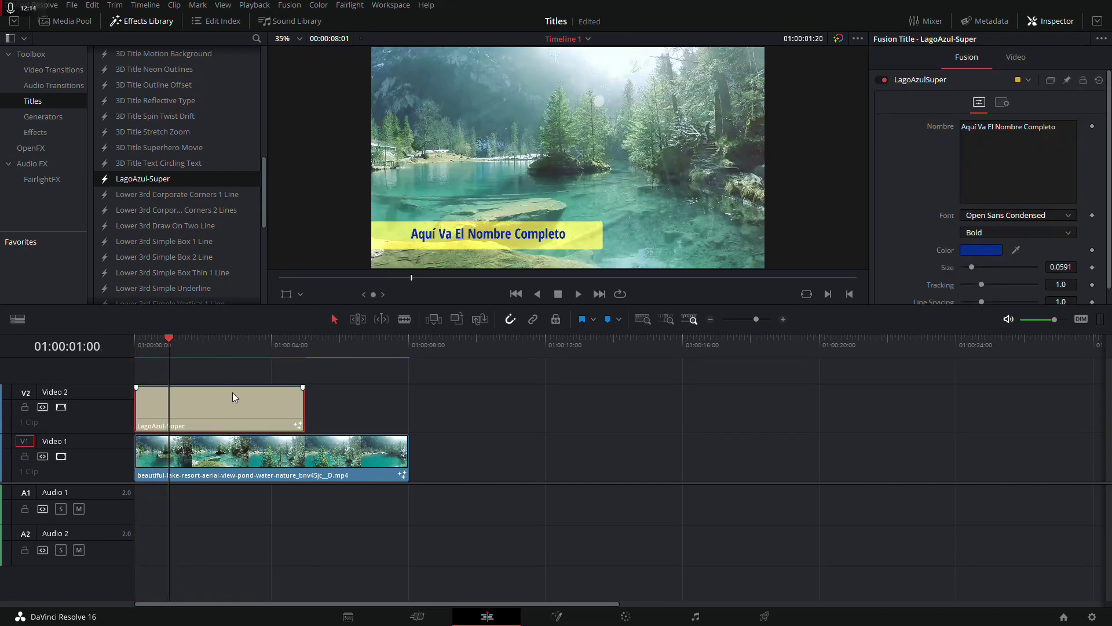
left_click_drag(148, 342, 158, 340)
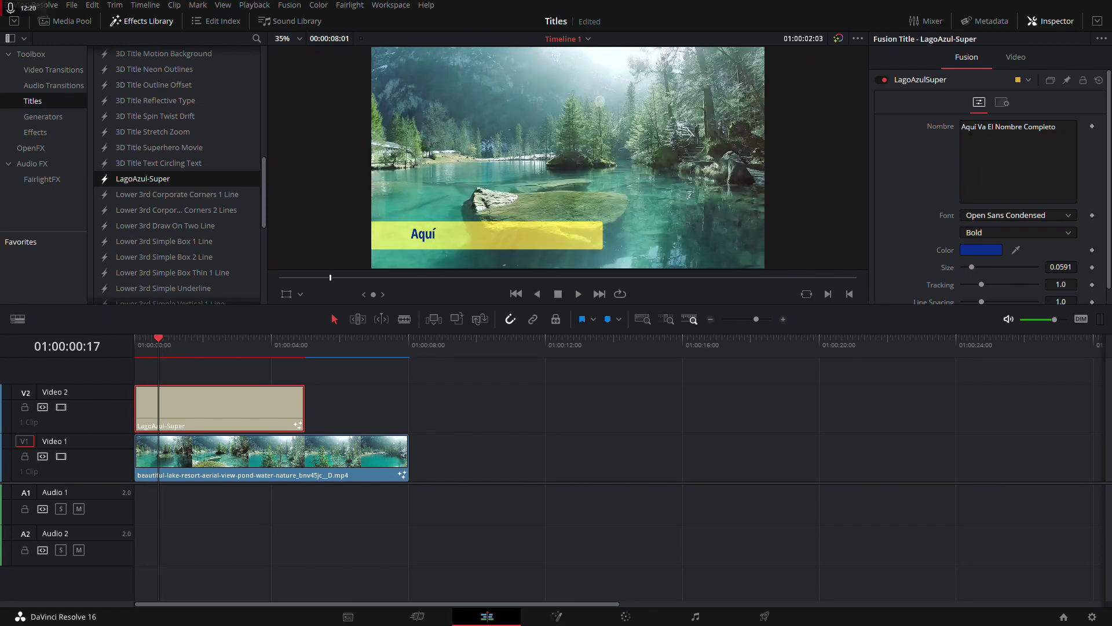
left_click(1052, 127)
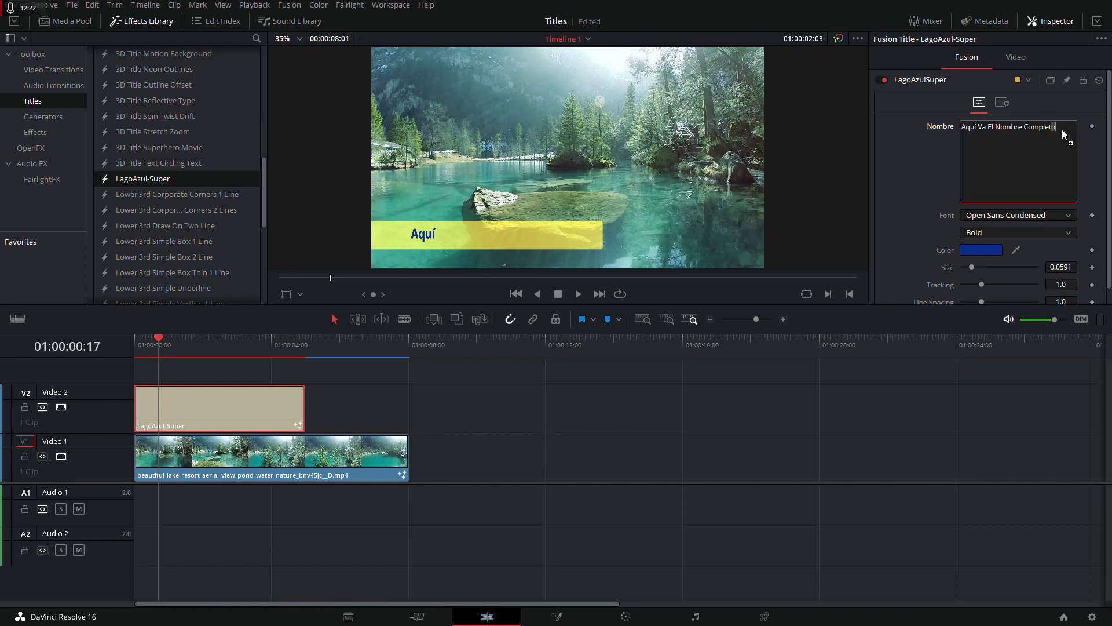
left_click_drag(1061, 127, 933, 129)
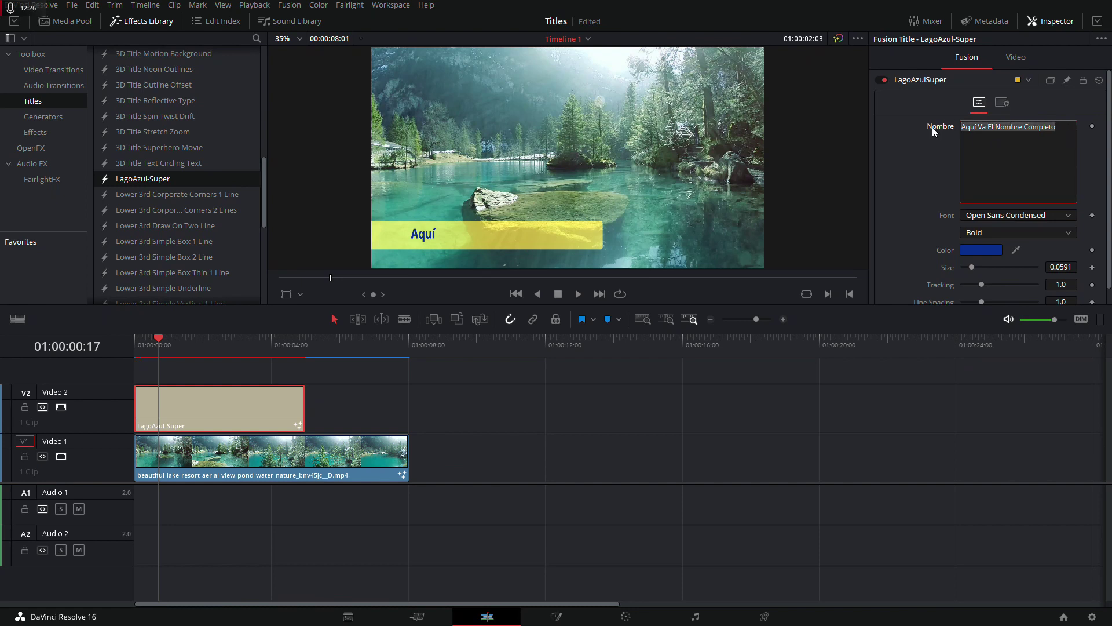
Type a person's full name into Nombre, keep the current font, and preview at 01:00:01:22.
type("Ramiro Perez Prado")
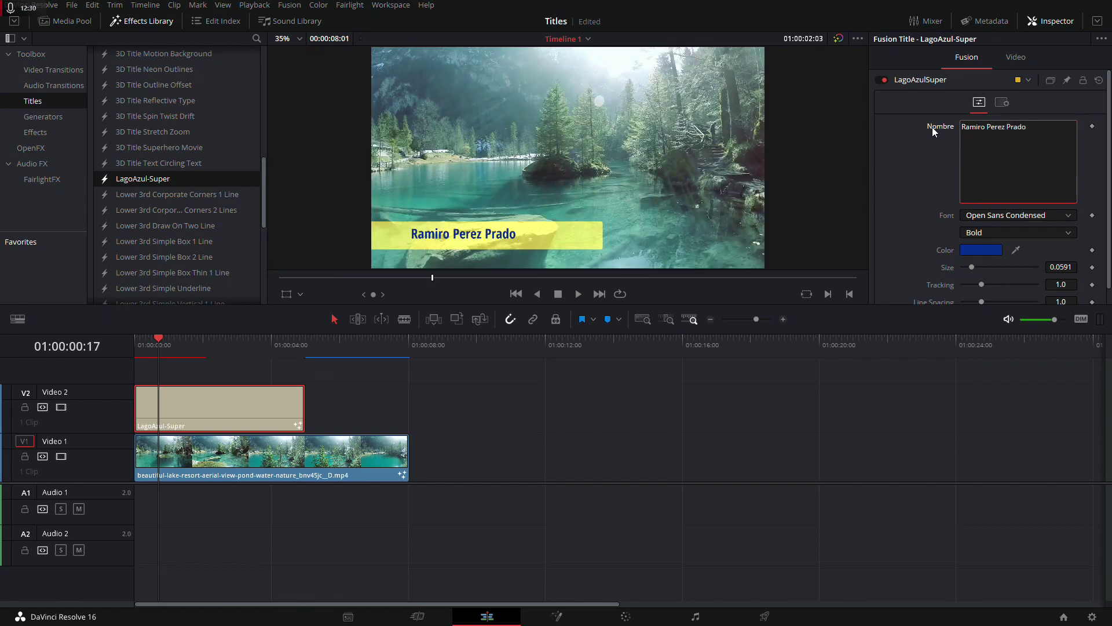
left_click(1068, 216)
left_click(1070, 214)
scroll(1105, 179, "down", 2)
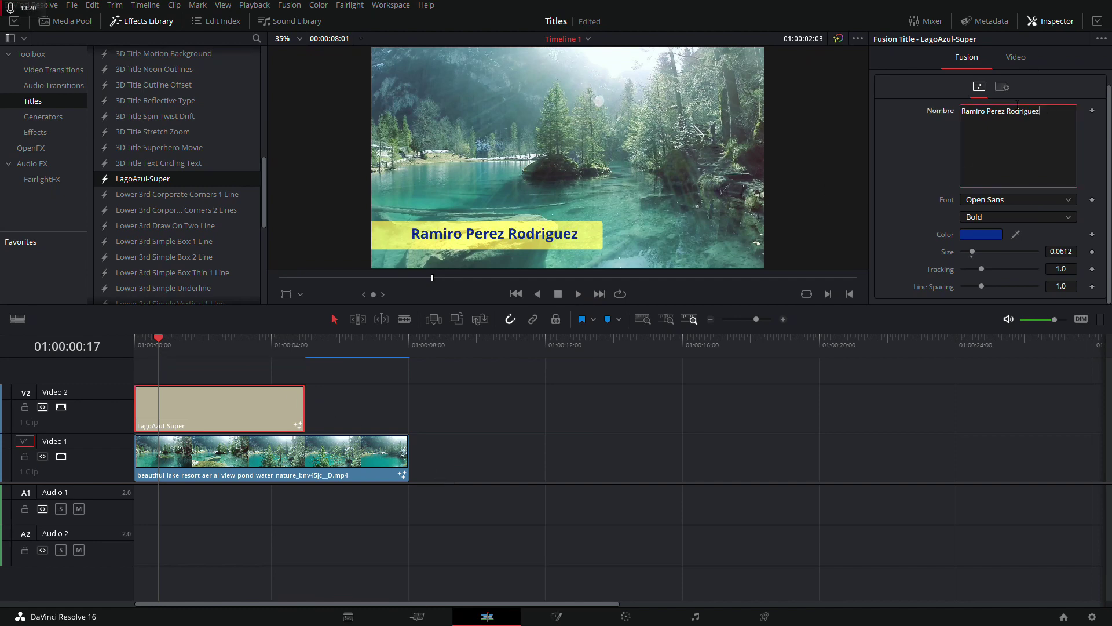
left_click(224, 343)
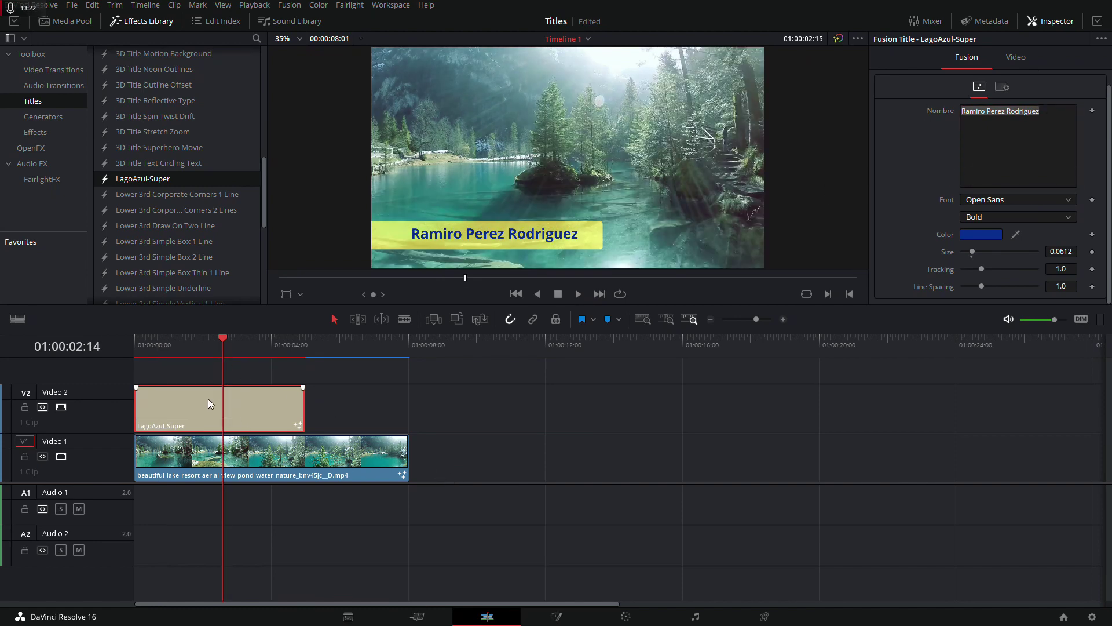
left_click_drag(215, 342, 199, 342)
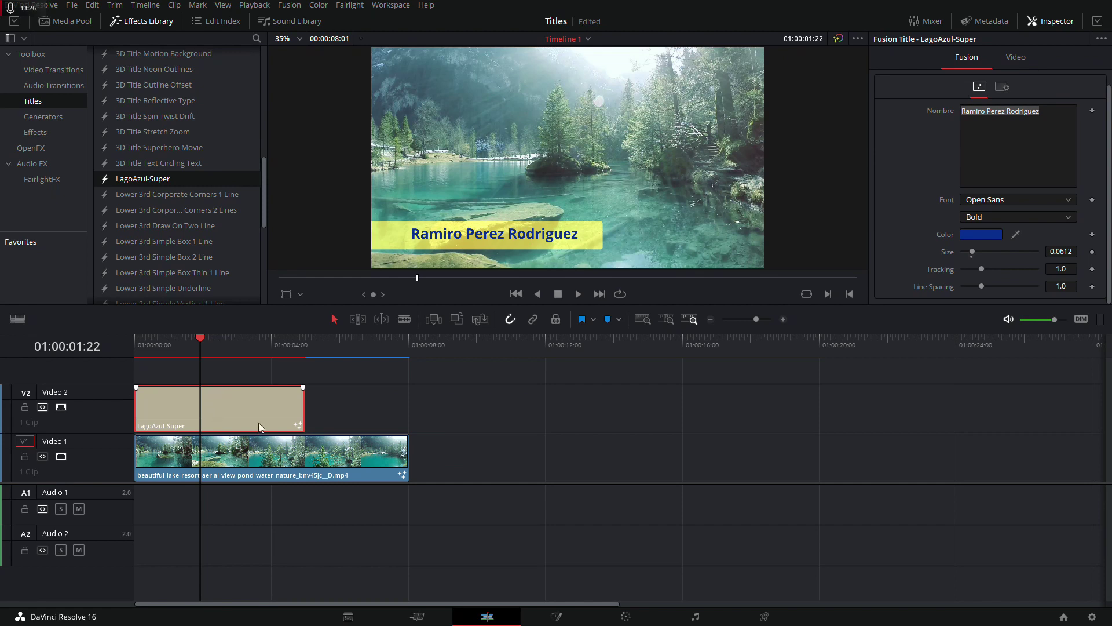
left_click(558, 619)
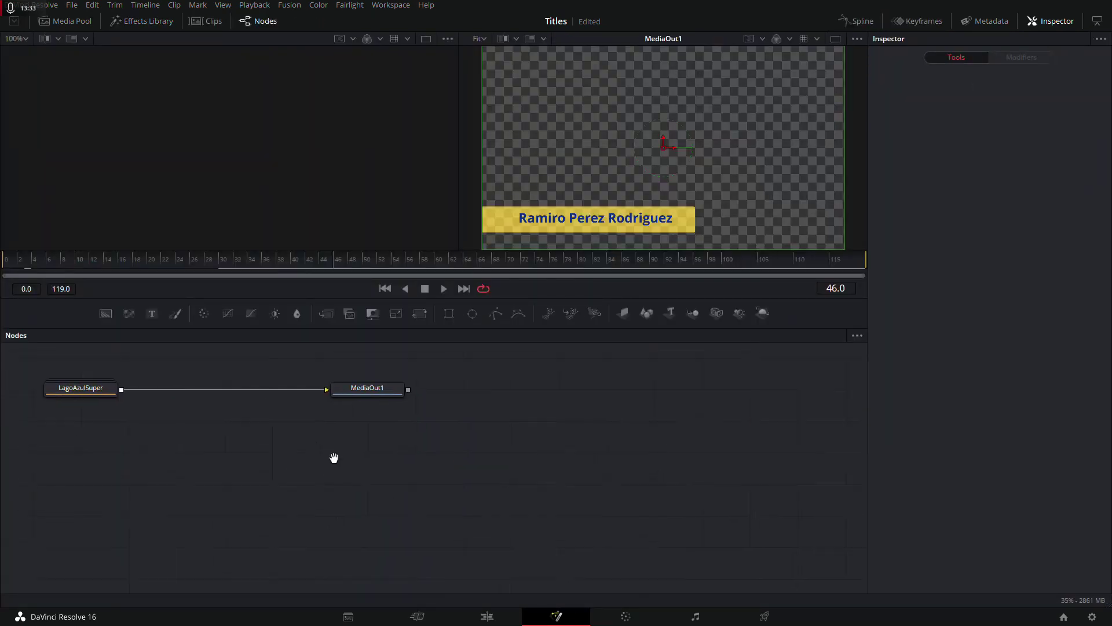
left_click_drag(355, 450, 351, 432)
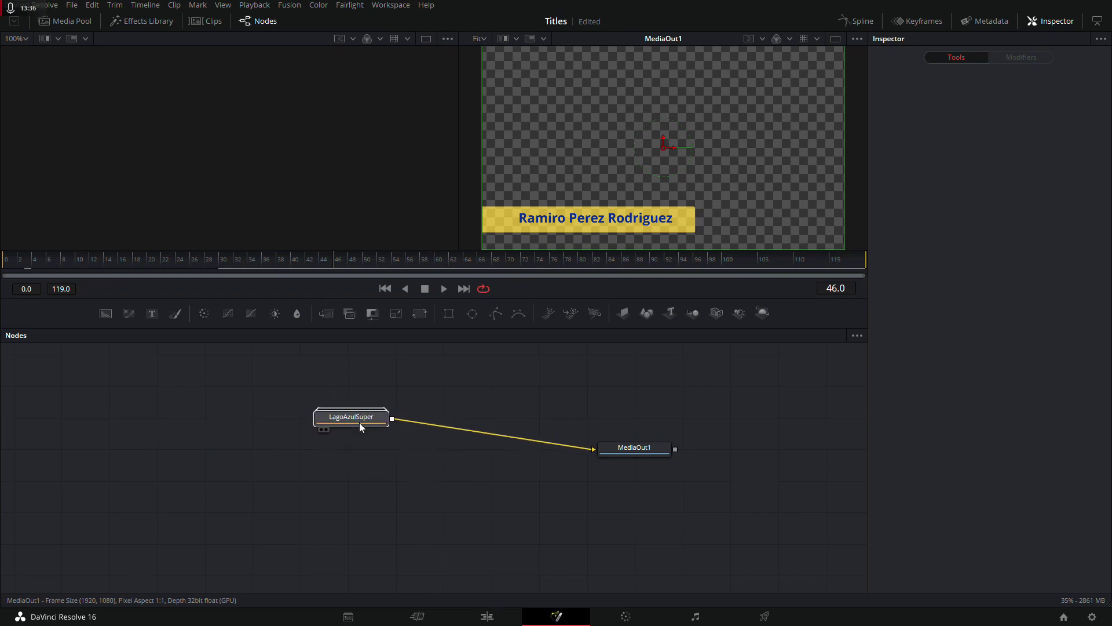
double_click(359, 423)
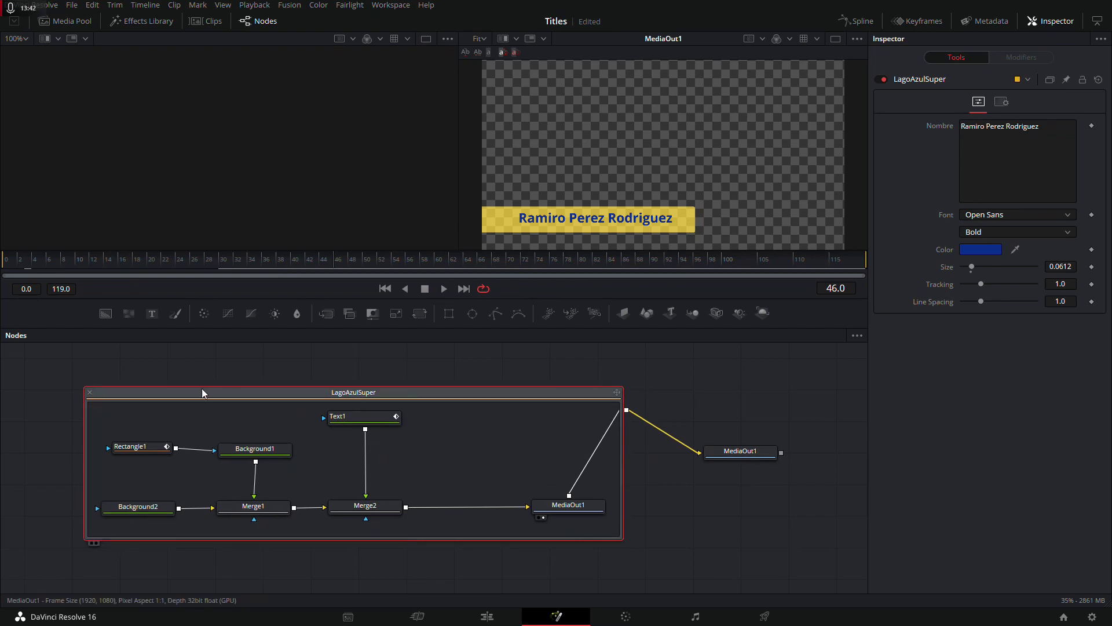
left_click(89, 392)
left_click_drag(362, 412, 461, 431)
double_click(470, 437)
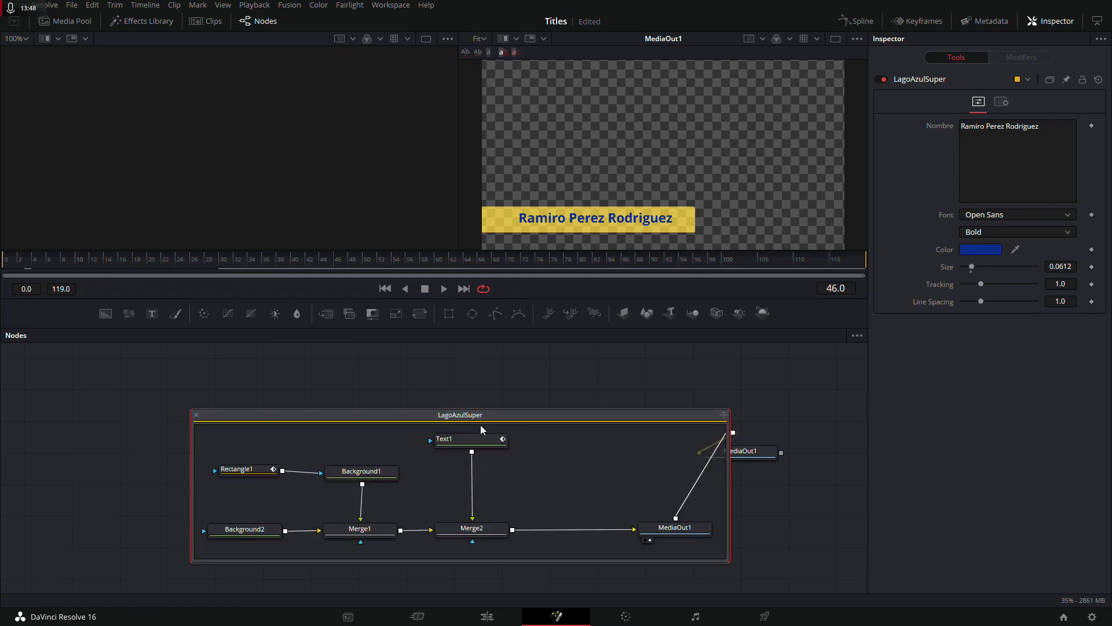
left_click(83, 406)
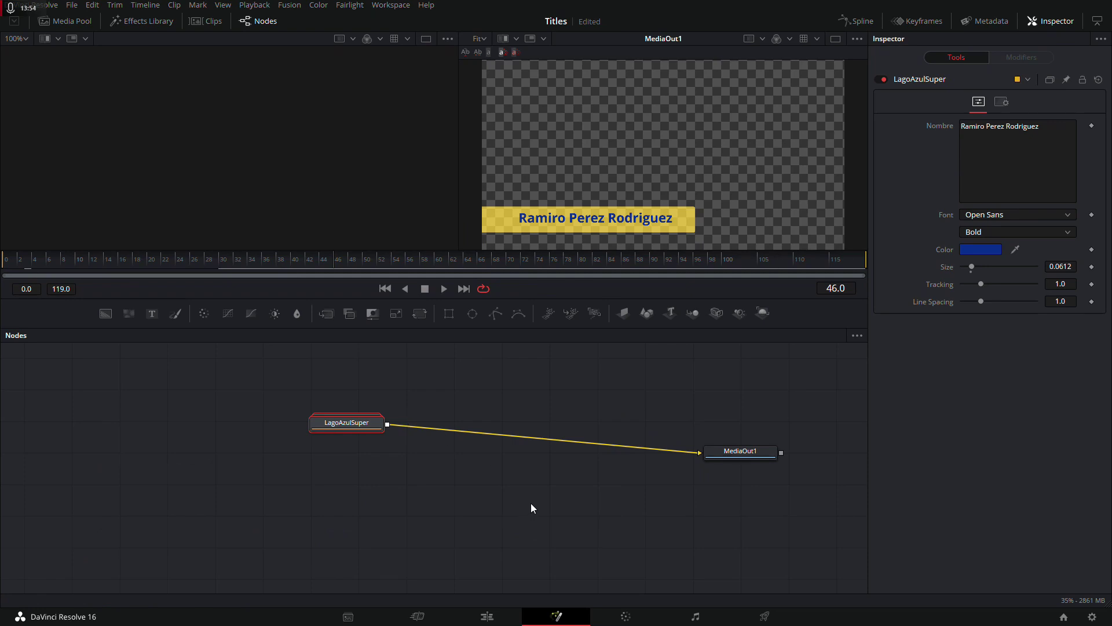
left_click(490, 620)
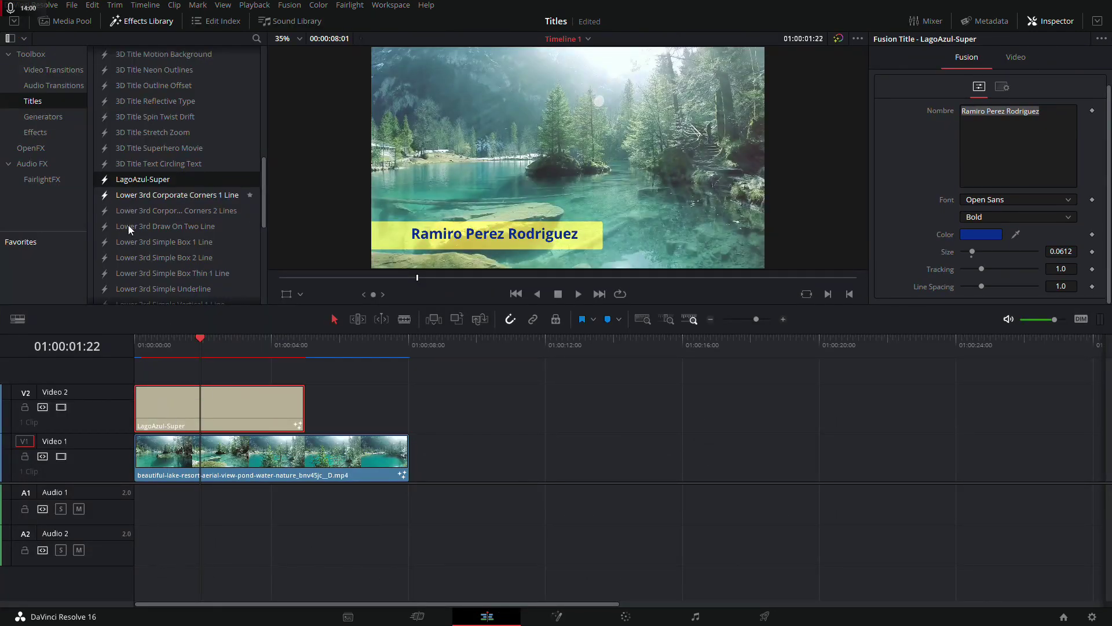
Duplicate the lake clip after itself and place a LagoAzul-Super title above the copy.
left_click_drag(278, 456, 550, 462)
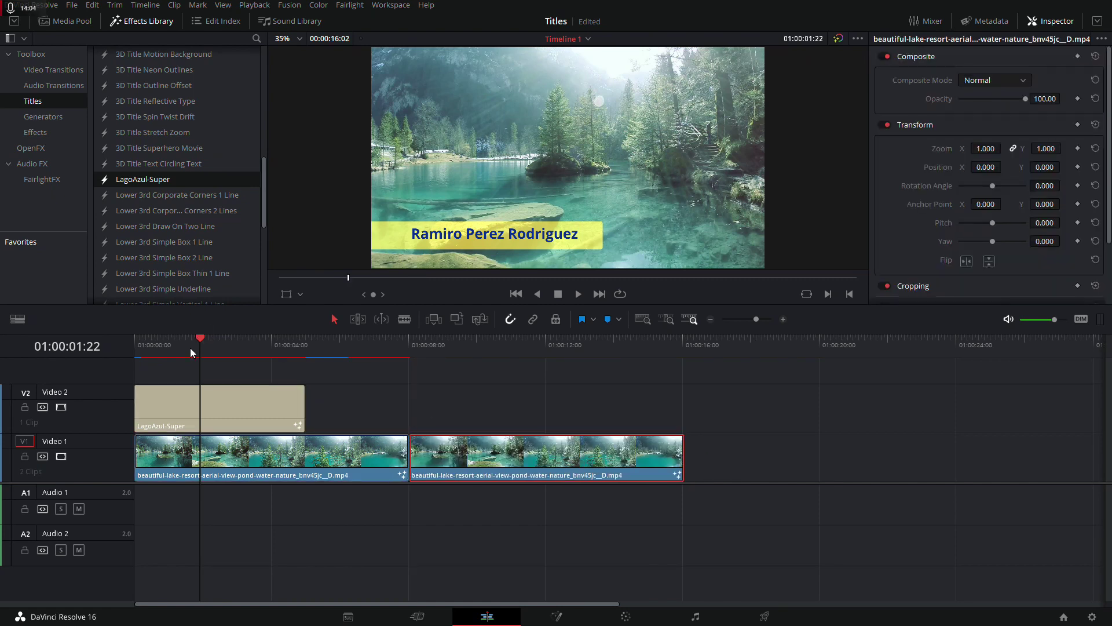
left_click_drag(113, 178, 471, 415)
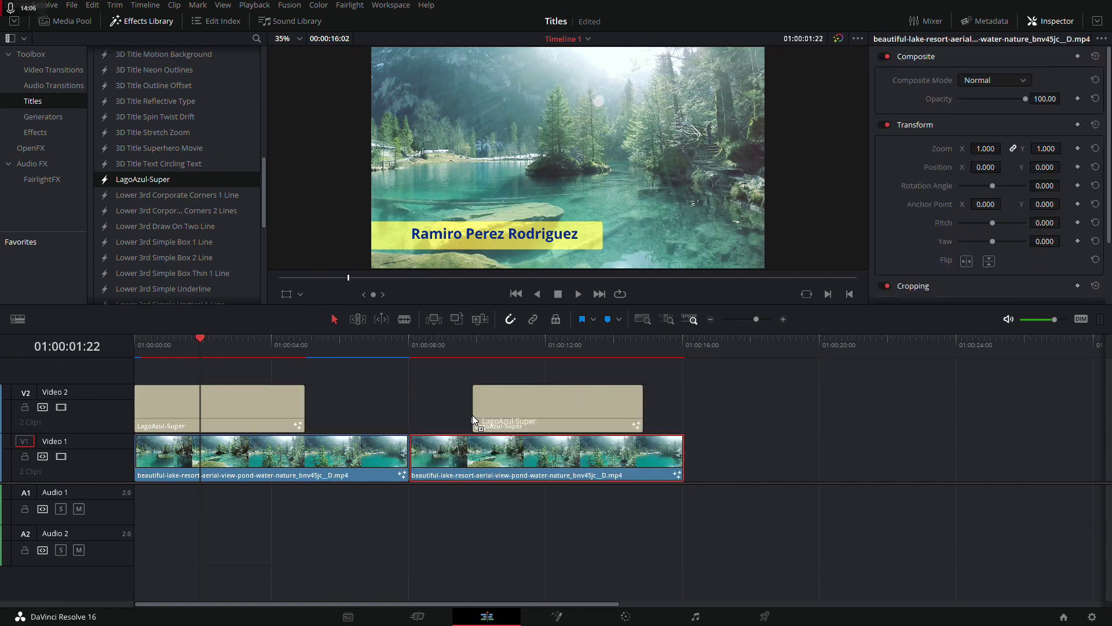
left_click(507, 349)
key("space")
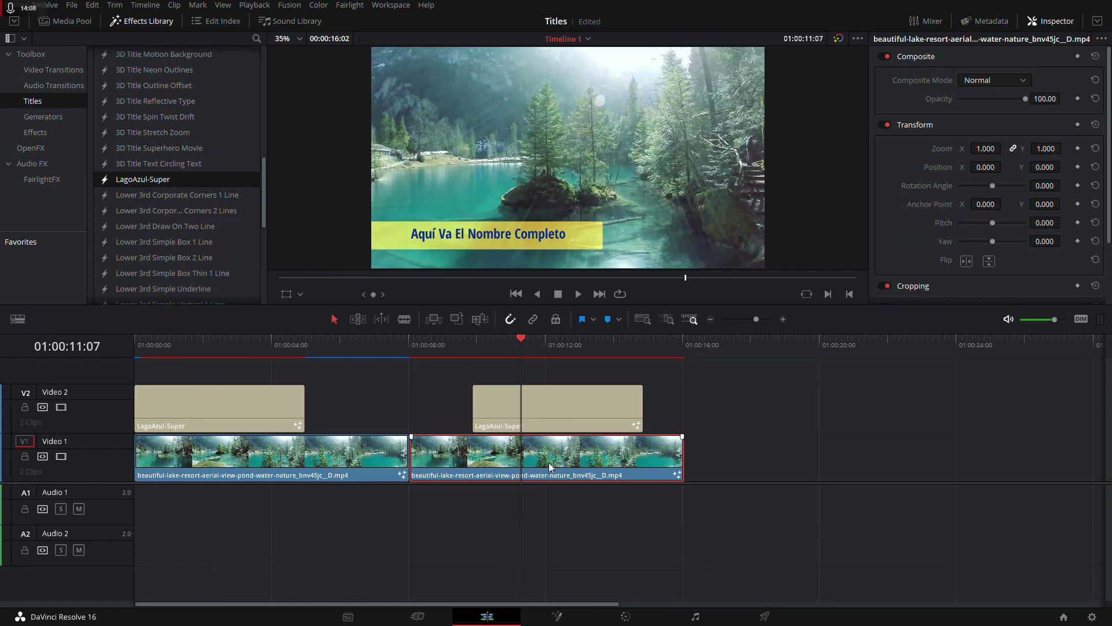
Replace the second title's name with a different person's name and scrub through to check it.
left_click(527, 389)
left_click(1001, 150)
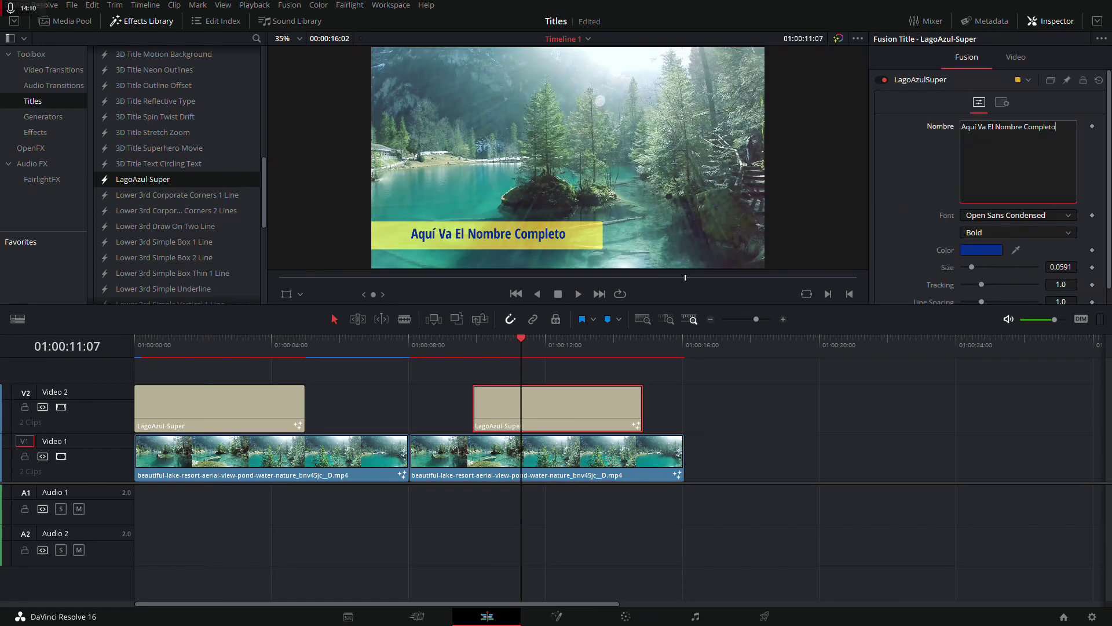
key("ctrl+a")
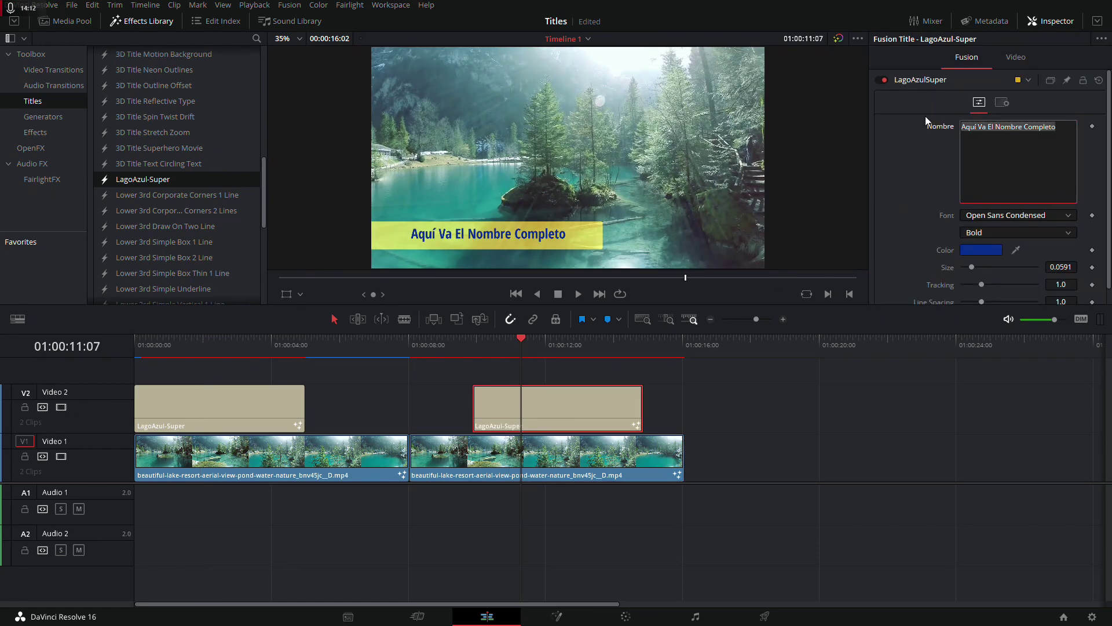
type("Pablo Vazuez")
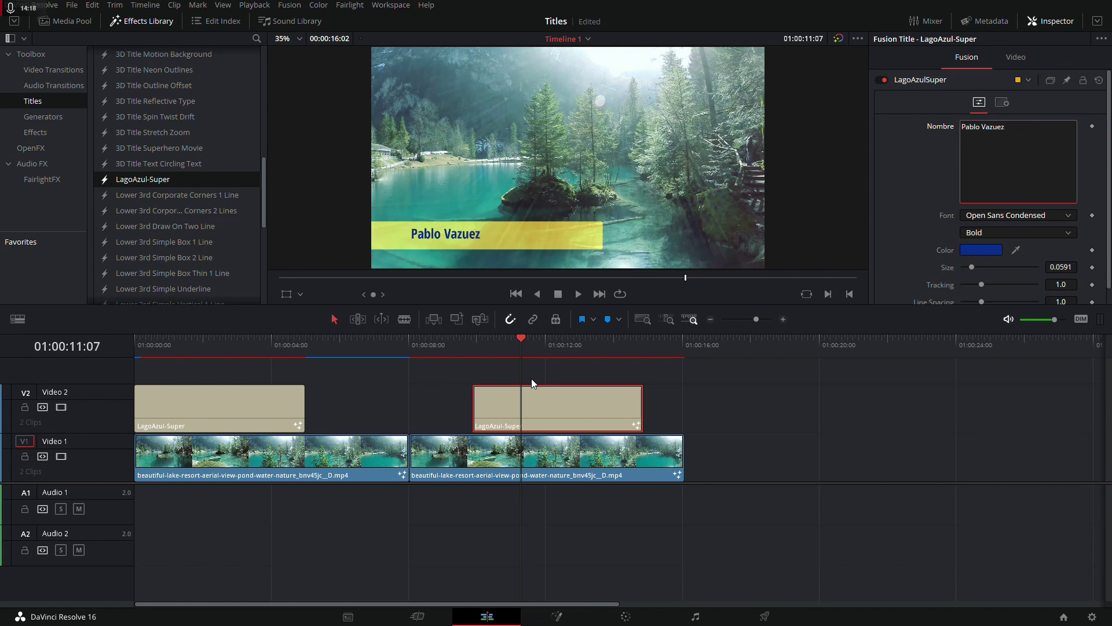
type("q")
mouse_move(504, 343)
left_mouse_down()
mouse_move(544, 347)
mouse_move(192, 365)
mouse_move(222, 362)
left_mouse_up()
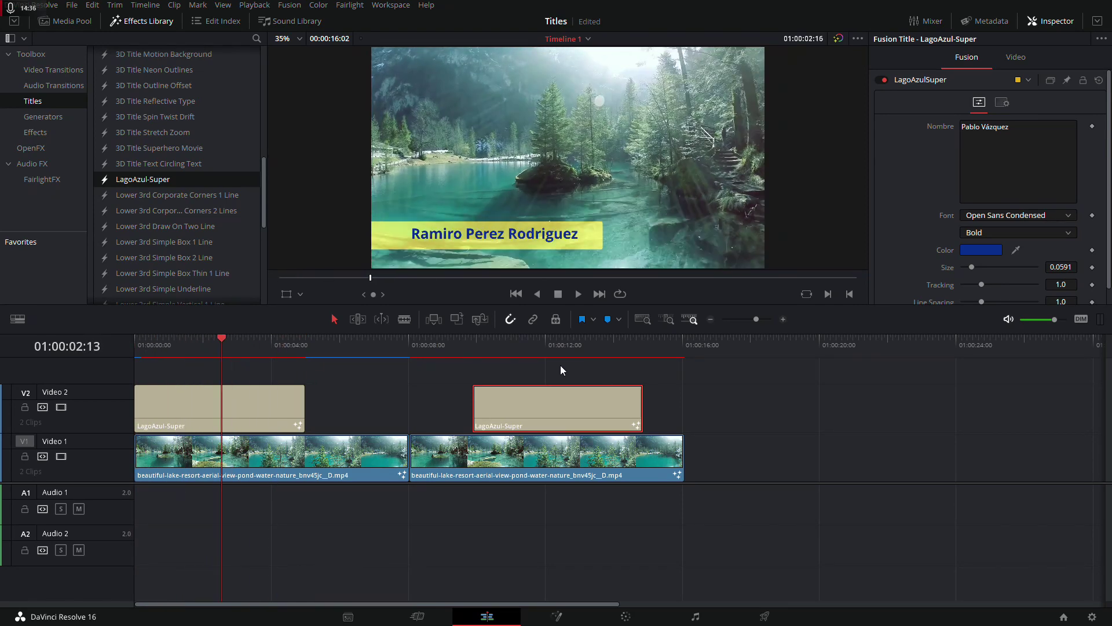
Extend the first title to the cut and add a fade-out to its tail.
left_click_drag(208, 339, 137, 343)
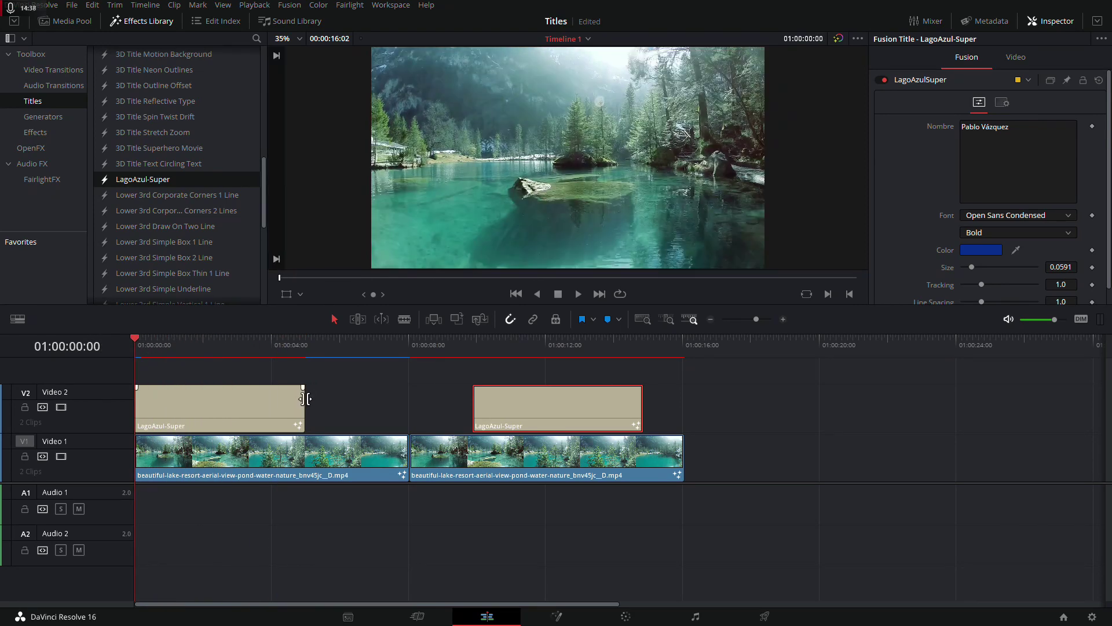
left_click_drag(304, 398, 410, 400)
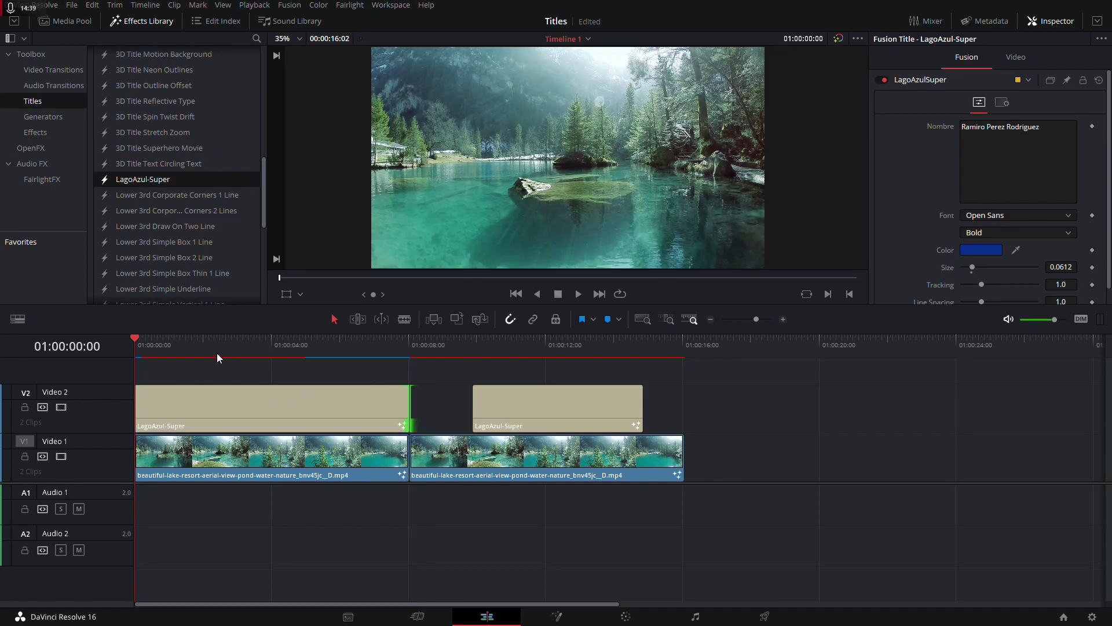
left_click_drag(174, 346, 317, 346)
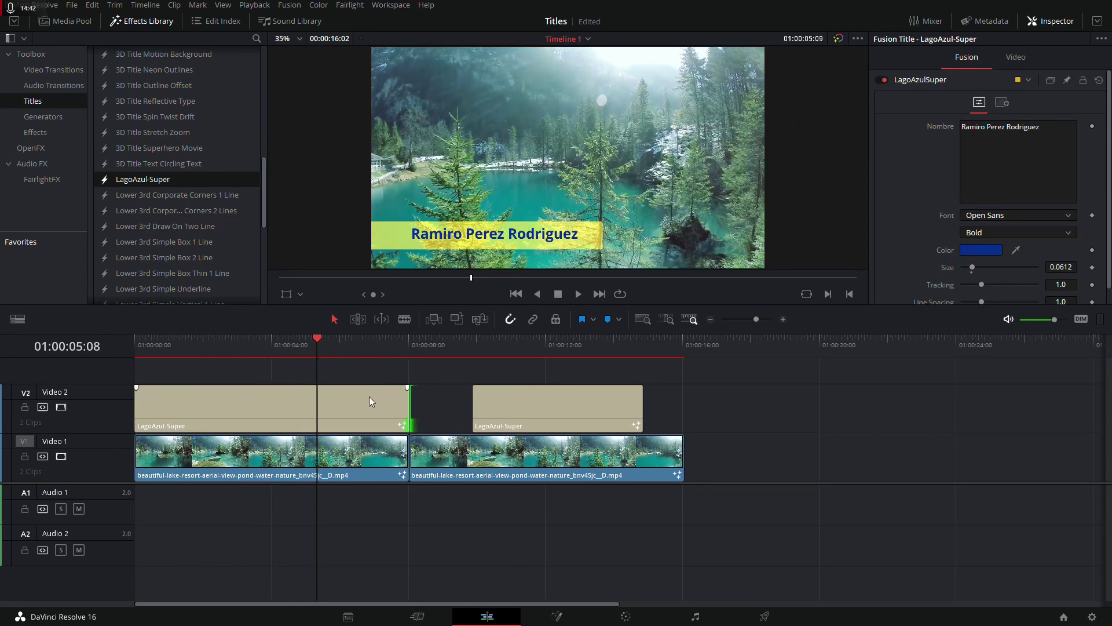
left_click_drag(317, 342, 404, 356)
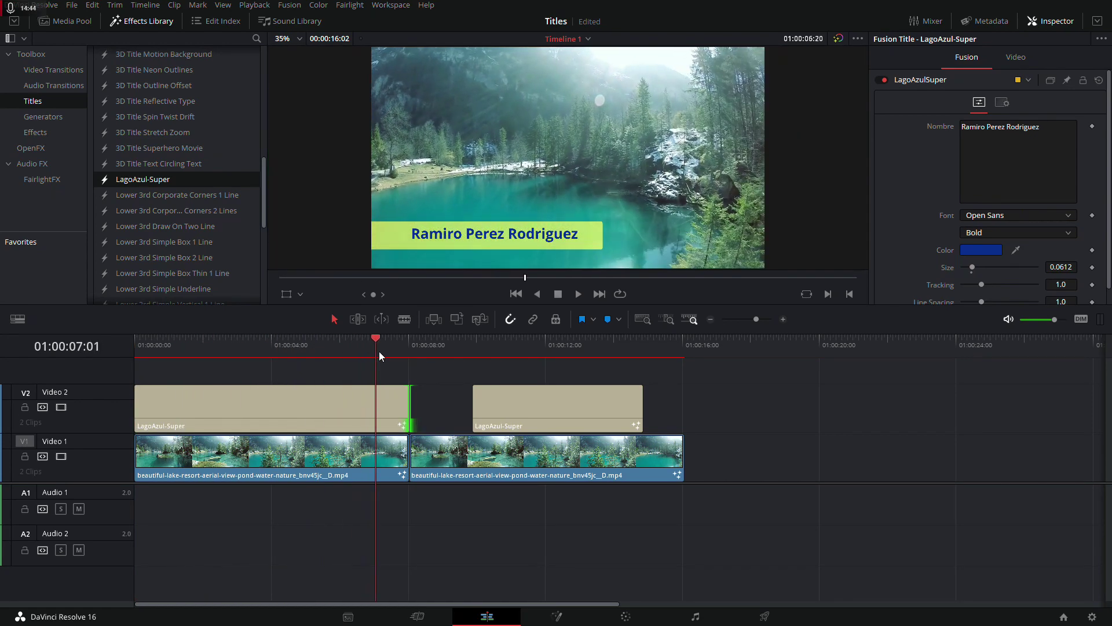
left_click_drag(403, 359, 364, 355)
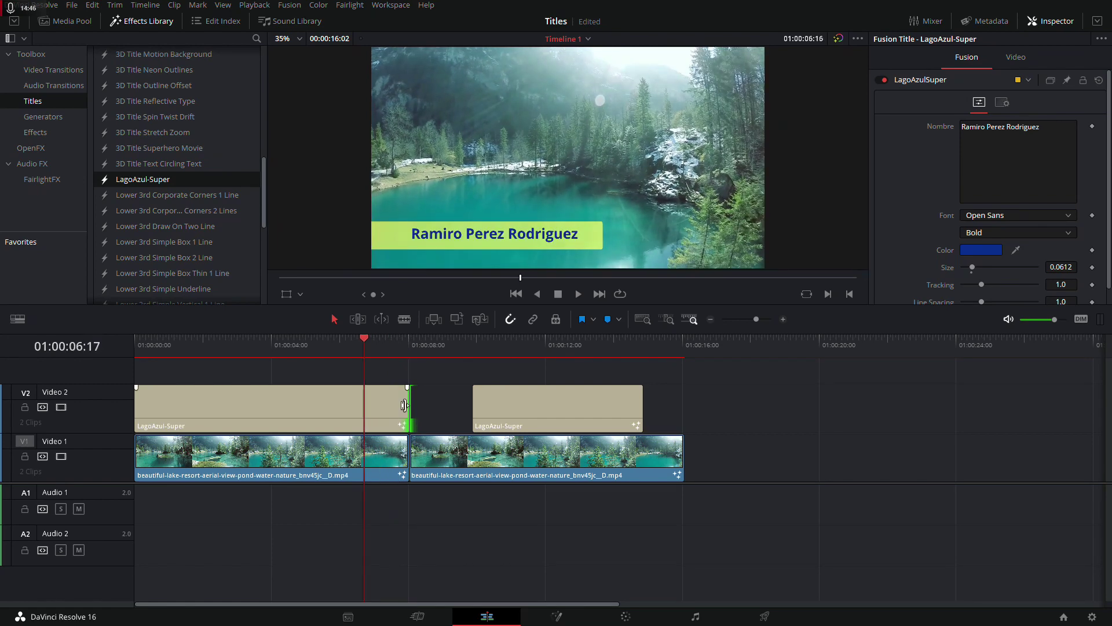
left_click_drag(407, 387, 388, 387)
key("space")
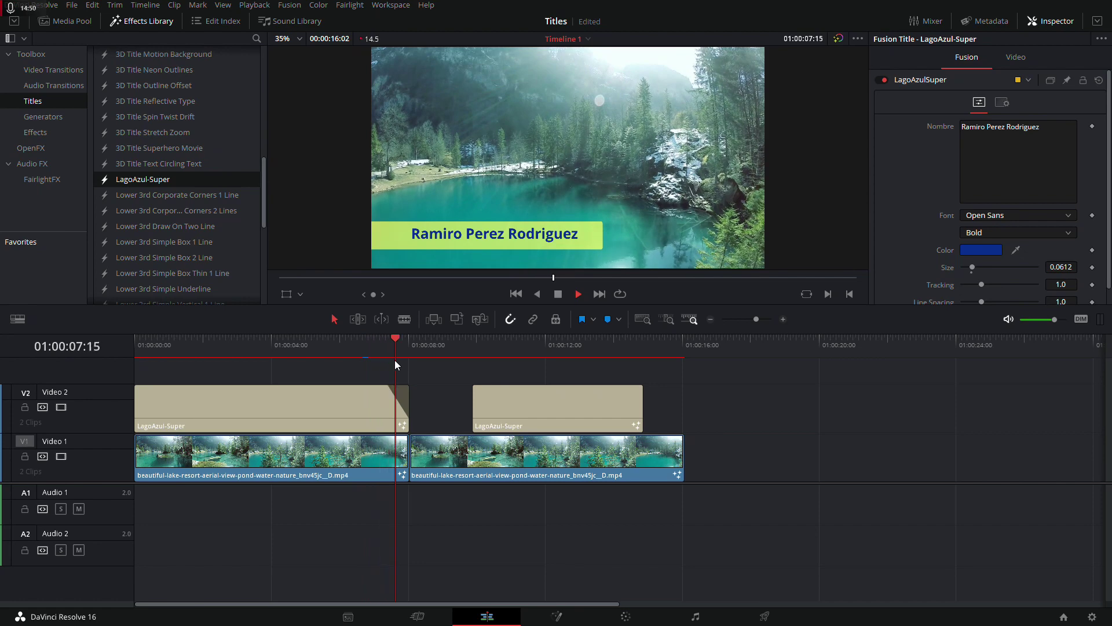
left_click(394, 342)
Trim the first title's end back to about 01:00:06:05 and review it.
left_click(401, 341)
left_click(397, 342)
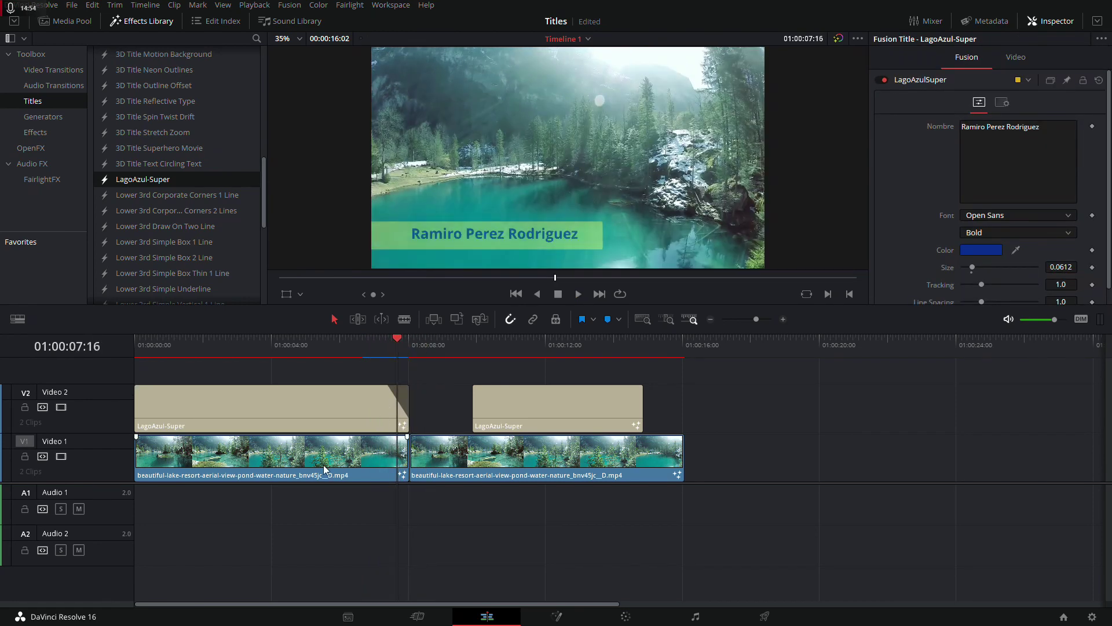
mouse_move(394, 348)
left_mouse_down()
mouse_move(170, 359)
mouse_move(347, 343)
left_mouse_up()
left_click_drag(408, 405, 302, 408)
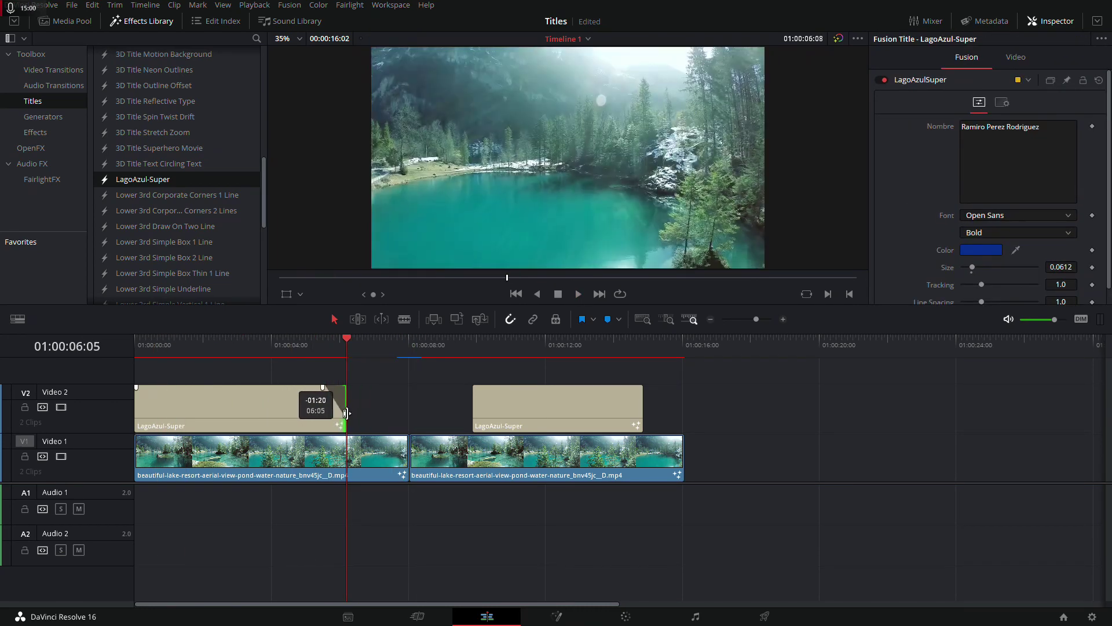
left_click_drag(302, 407, 345, 407)
mouse_move(342, 343)
left_mouse_down()
mouse_move(221, 351)
mouse_move(345, 353)
mouse_move(335, 363)
left_mouse_up()
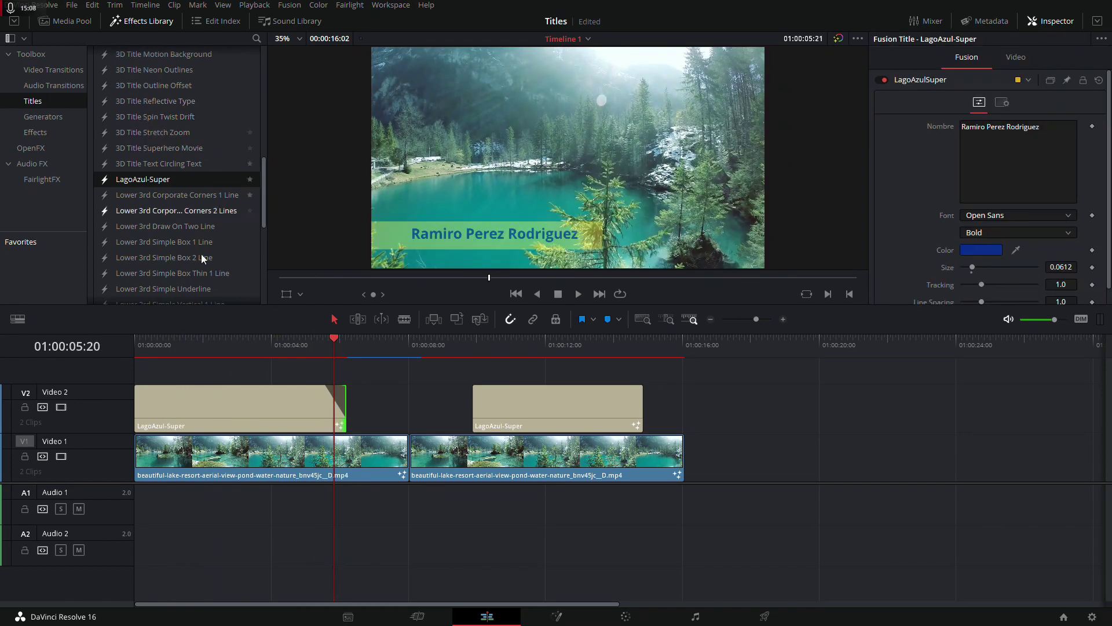
left_click_drag(673, 379, 173, 403)
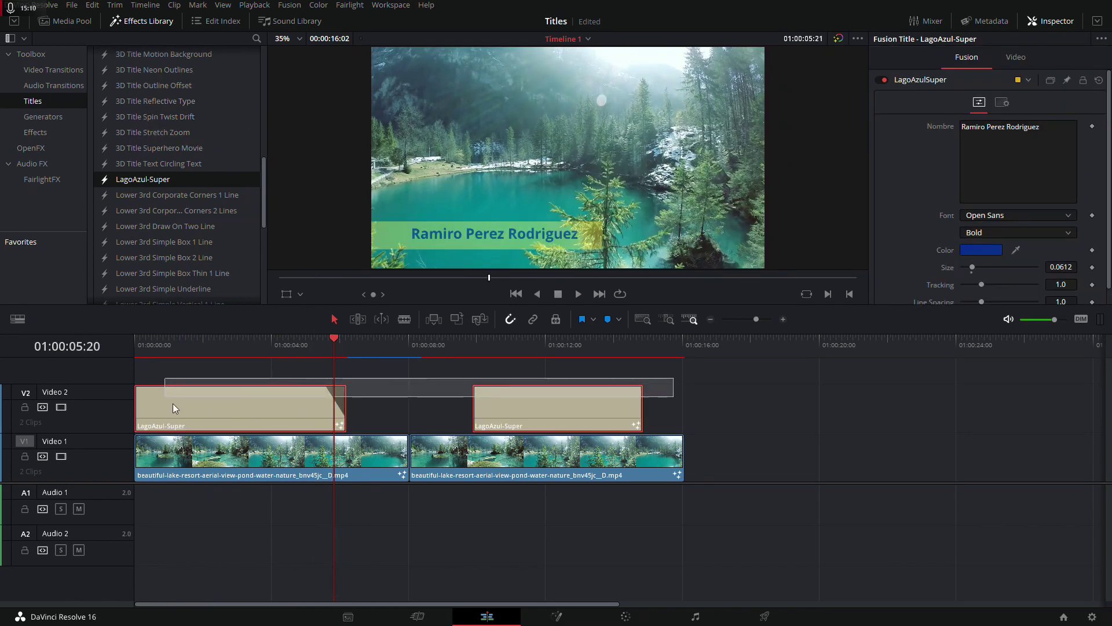
Delete both LagoAzul-Super title clips from Video 2.
key("Delete")
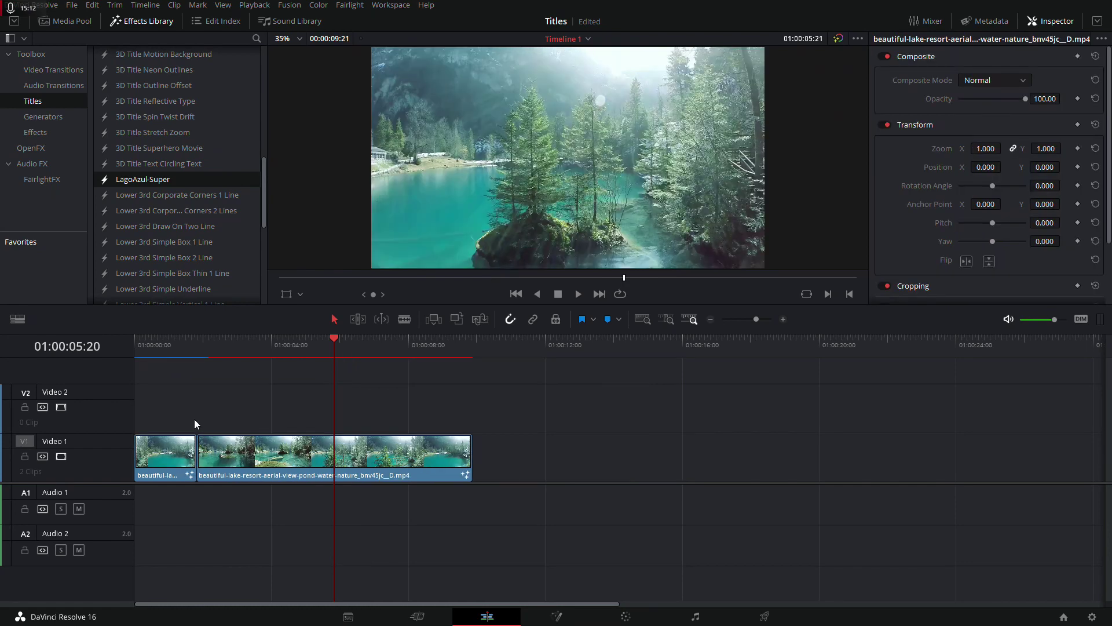
key("ctrl+z")
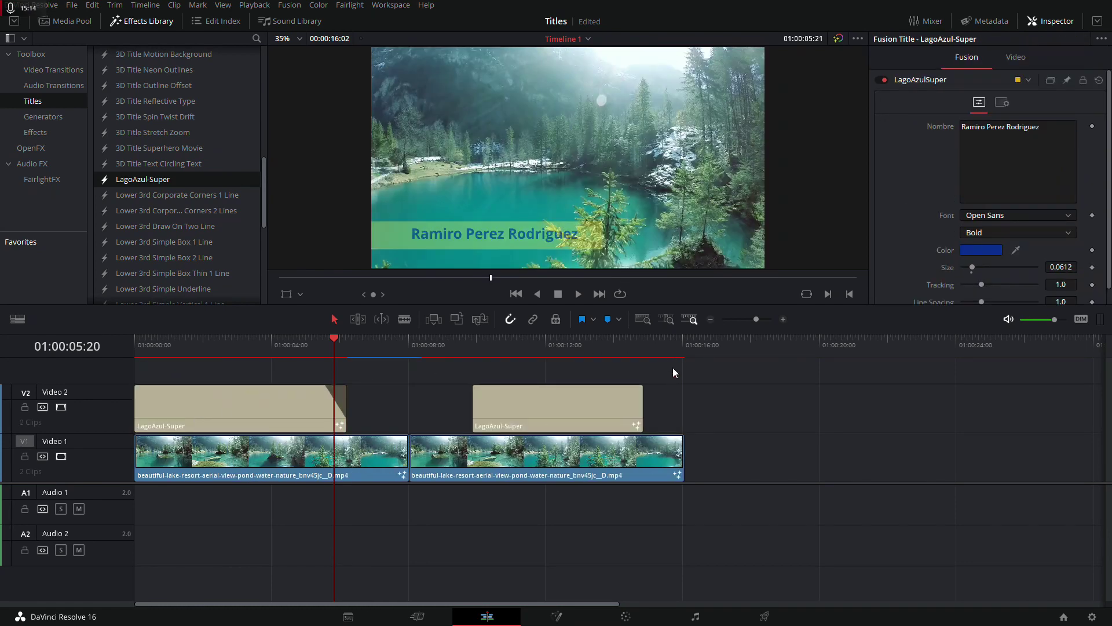
left_click_drag(674, 372, 252, 416)
key("Delete")
left_click(290, 365)
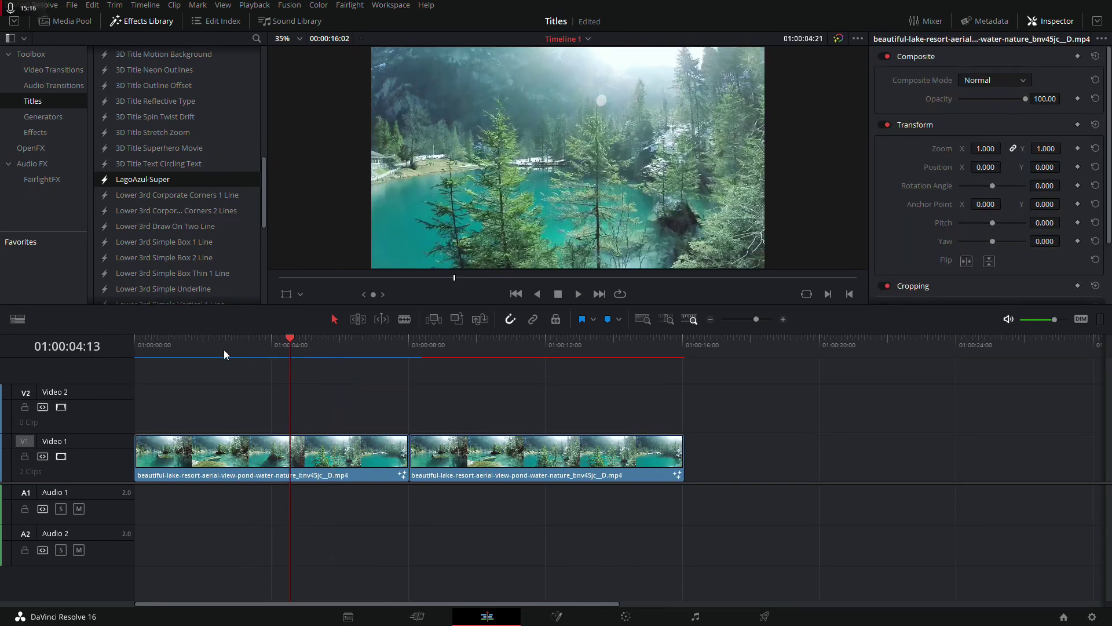
left_click_drag(224, 349, 127, 347)
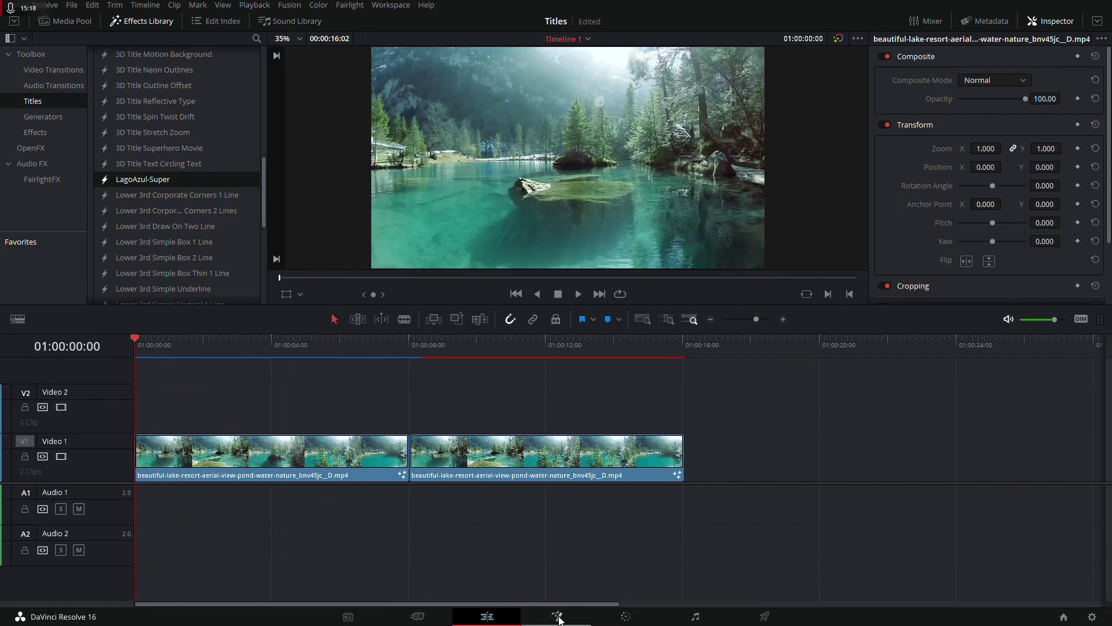
Open the first lake clip in Fusion and paste the title's nodes into its composition.
left_click(247, 456)
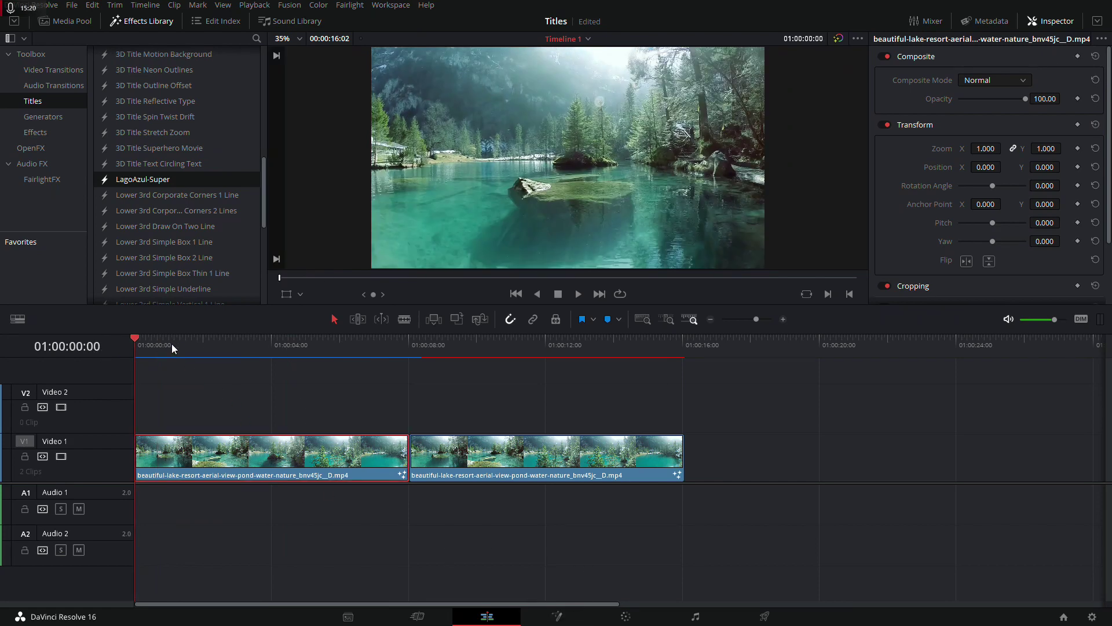
left_click_drag(172, 343, 210, 364)
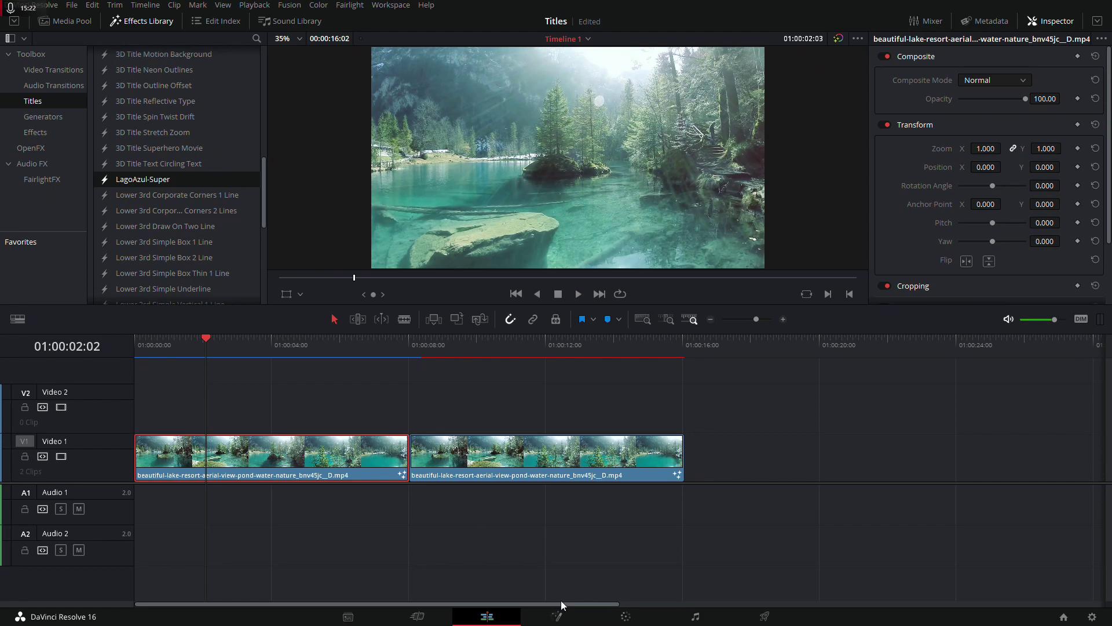
left_click(567, 620)
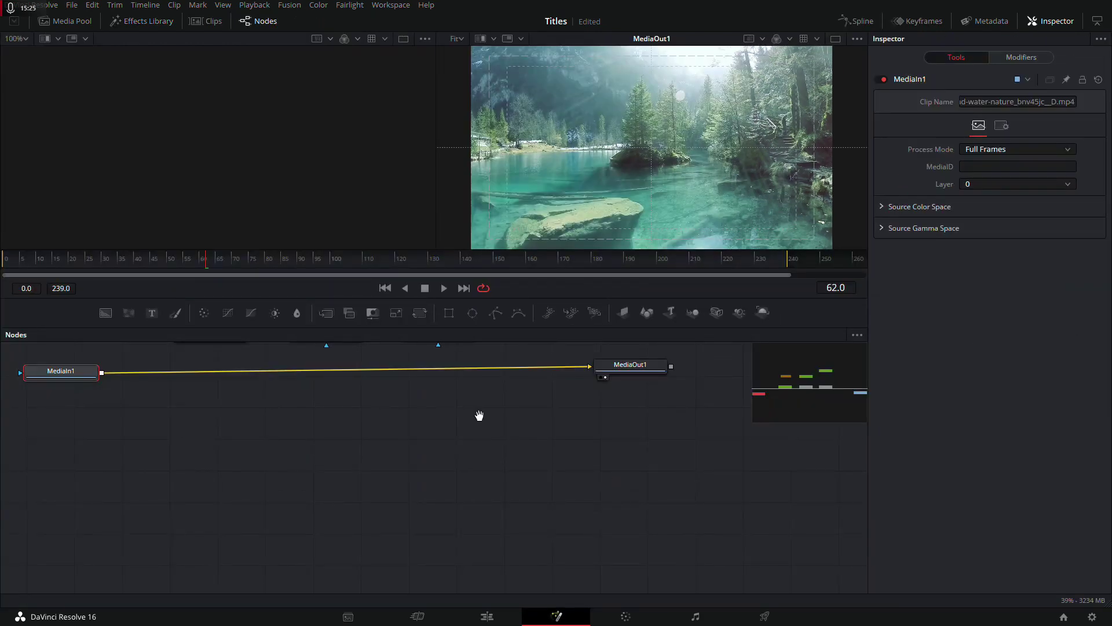
key("ctrl+v")
Select the six title nodes and show the Keyframes panel beside a full-width node graph.
scroll(435, 374, "up", 2)
left_click_drag(259, 388, 536, 498)
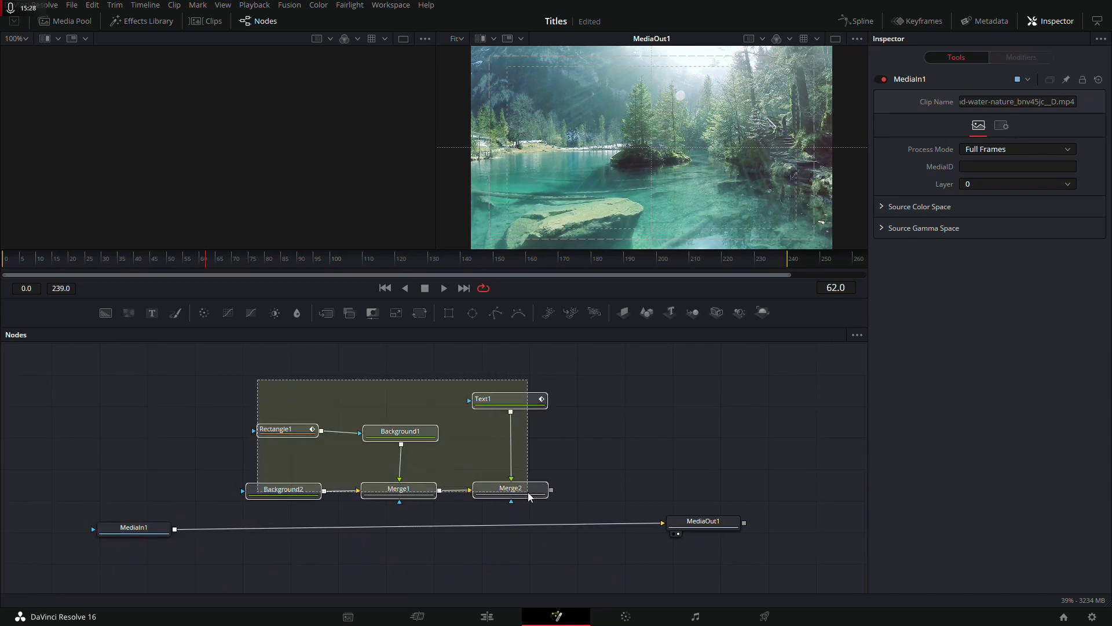
mouse_move(290, 381)
left_mouse_down()
mouse_move(528, 497)
mouse_move(423, 467)
left_mouse_up()
left_click(445, 474)
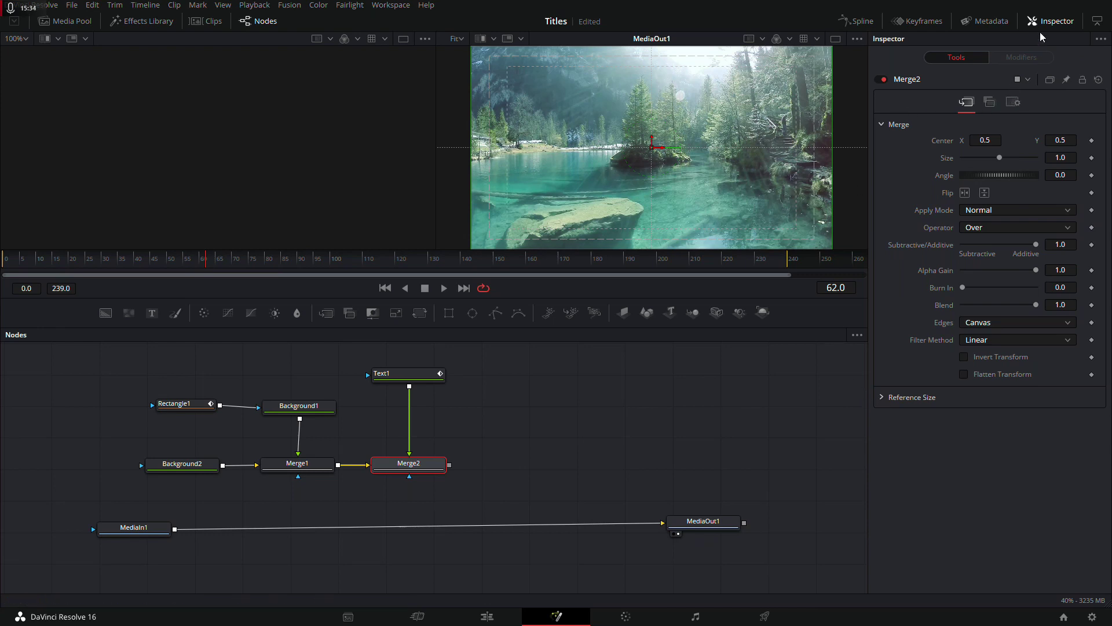
left_click(1097, 21)
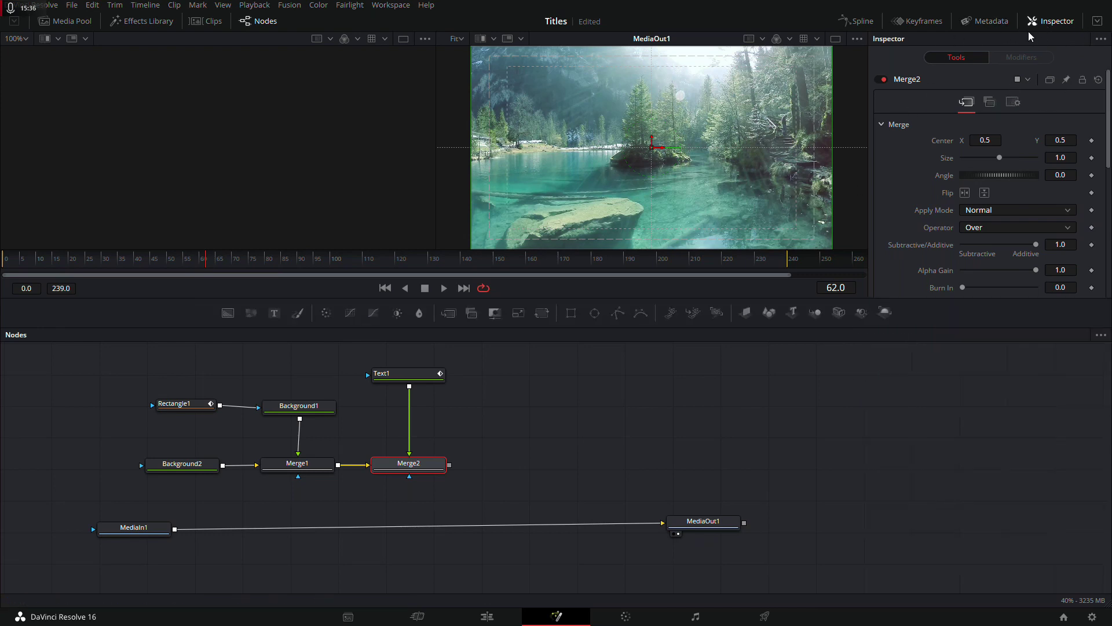
left_click(933, 23)
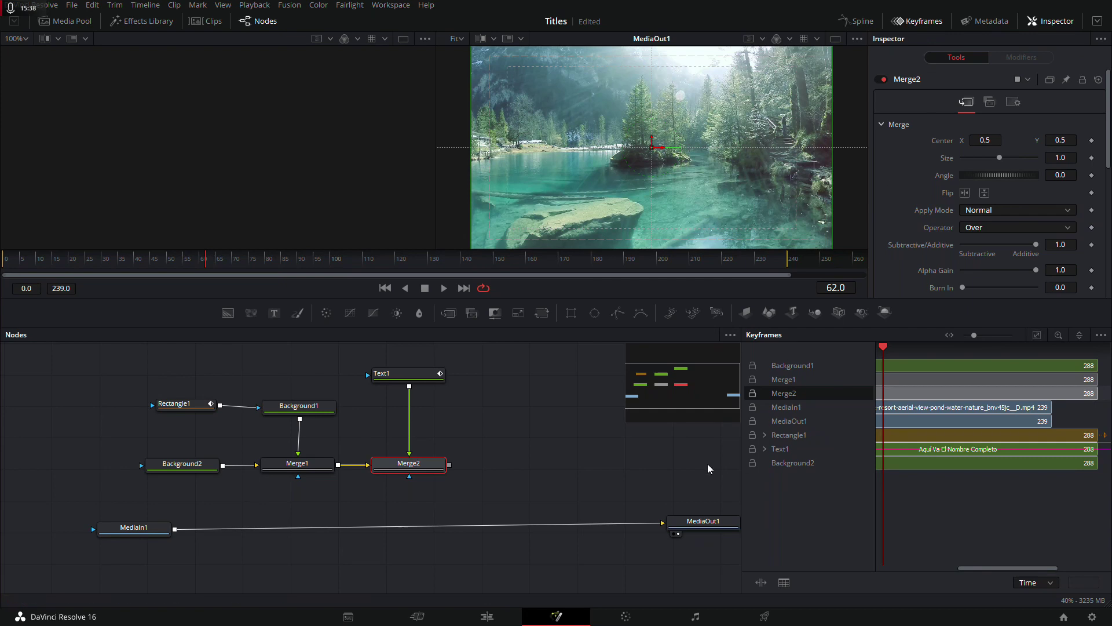
left_click_drag(581, 458, 469, 445)
left_click_drag(427, 359, 110, 497)
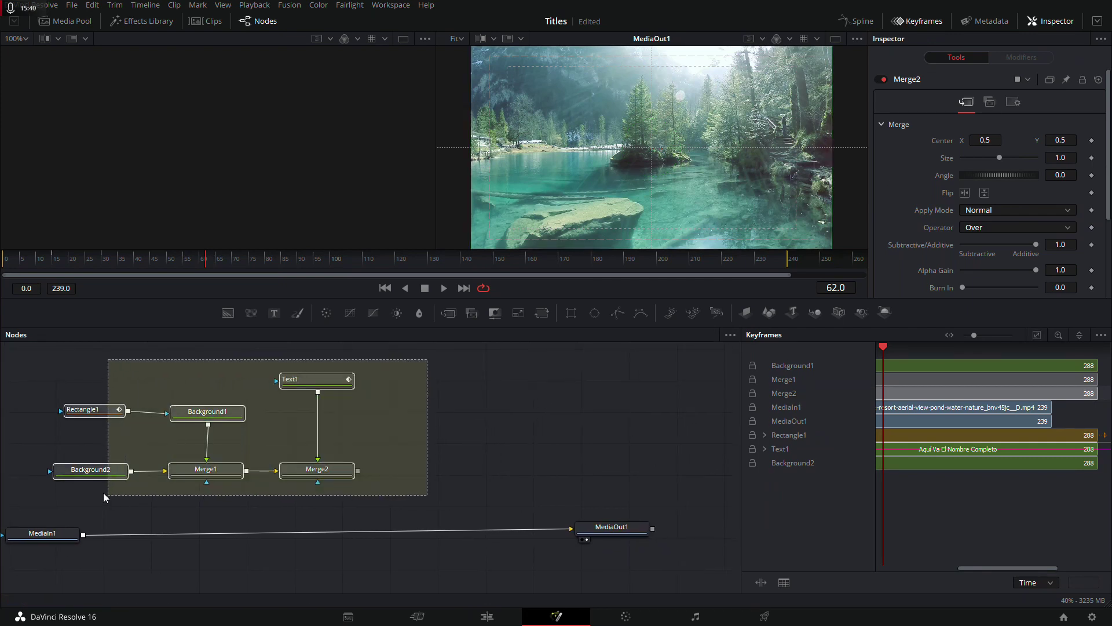
left_click_drag(987, 569, 952, 566)
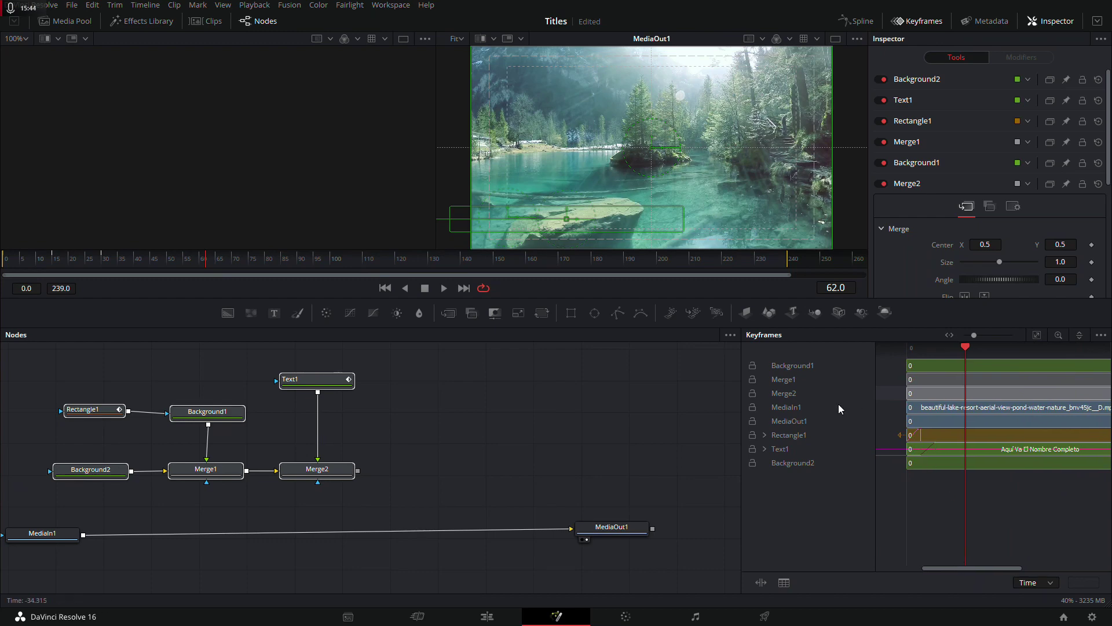
Expand Rectangle1's Center and Text1's Start/End keyframe tracks and scrub to frame 30.
left_click(765, 435)
left_click(765, 463)
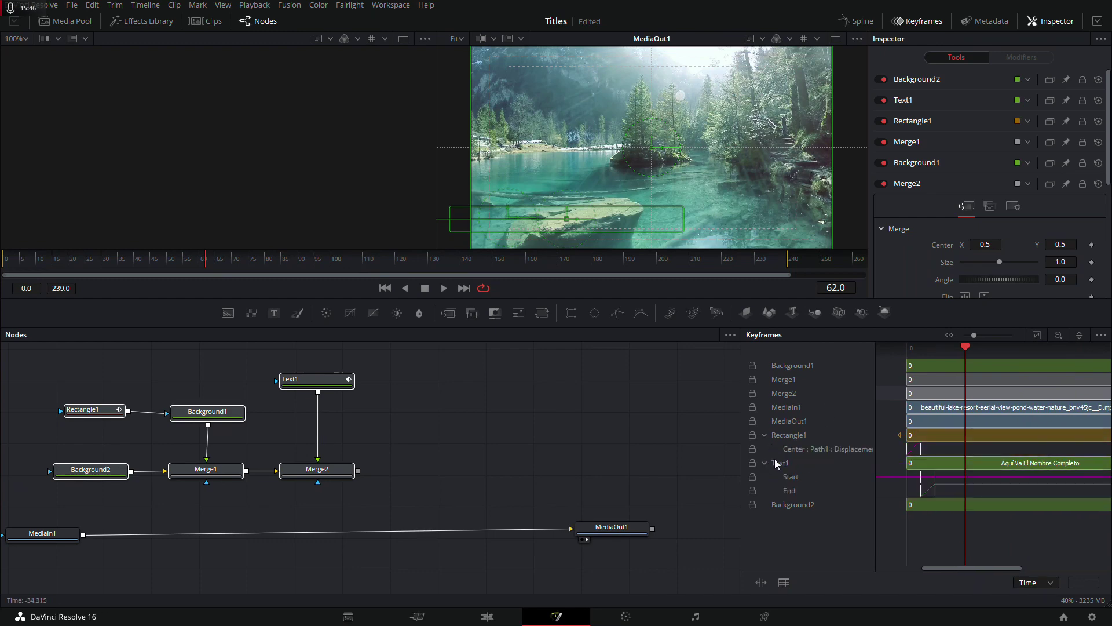
mouse_move(939, 539)
left_mouse_down()
mouse_move(908, 541)
mouse_move(932, 541)
left_mouse_up()
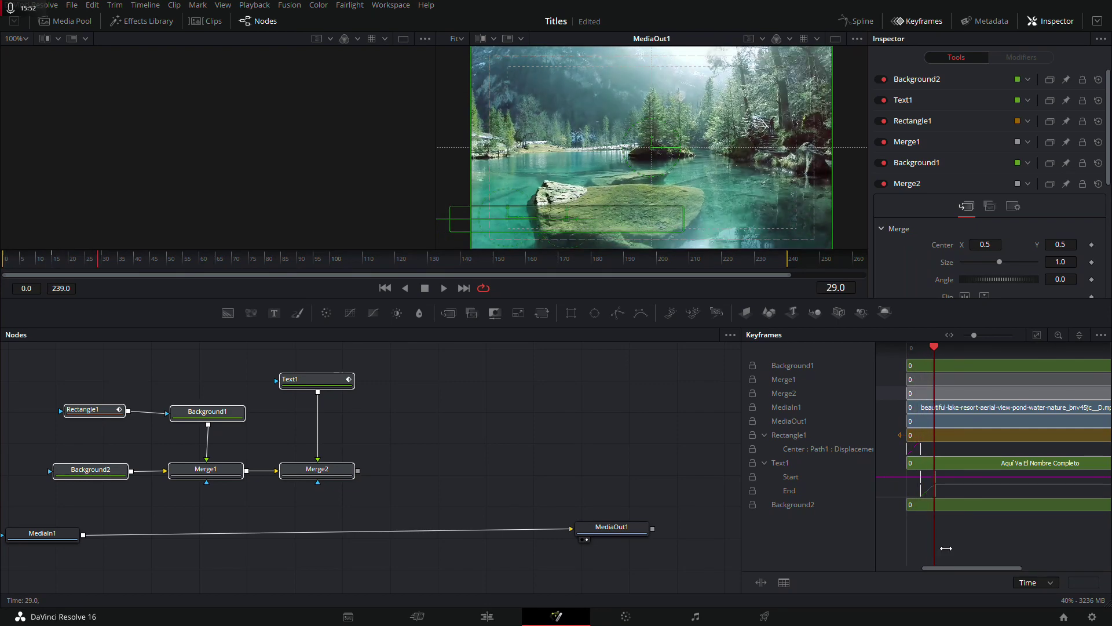
left_click_drag(933, 541, 934, 543)
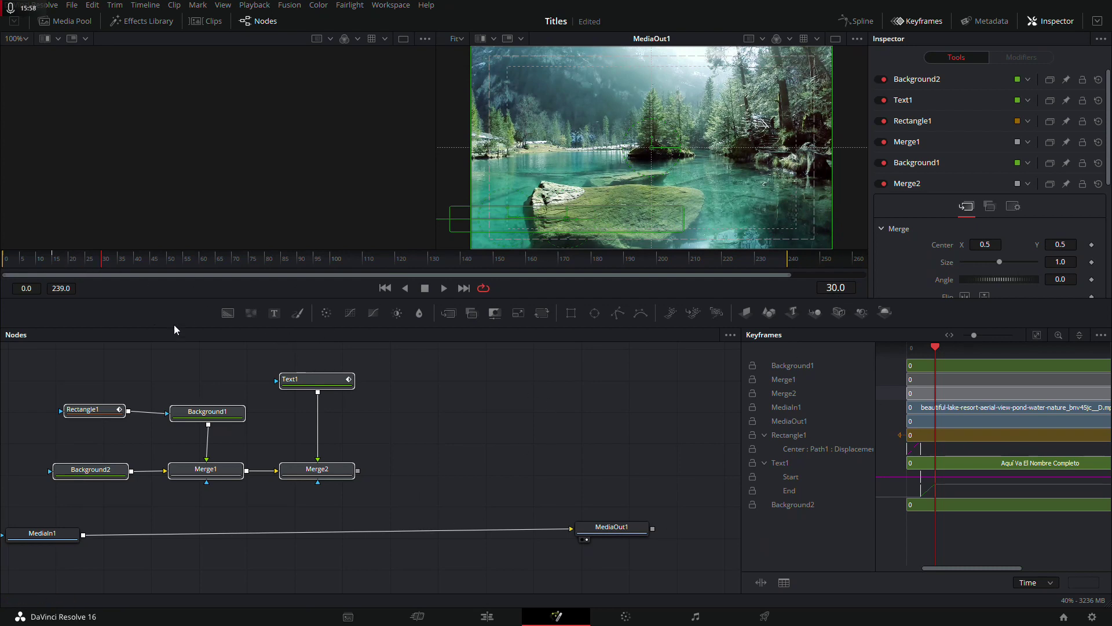
Connect Merge2 to MediaOut1 instead of MediaIn1 and preview the title over transparency.
left_click_drag(401, 465, 460, 433)
left_click_drag(99, 509, 58, 499)
left_click(109, 491)
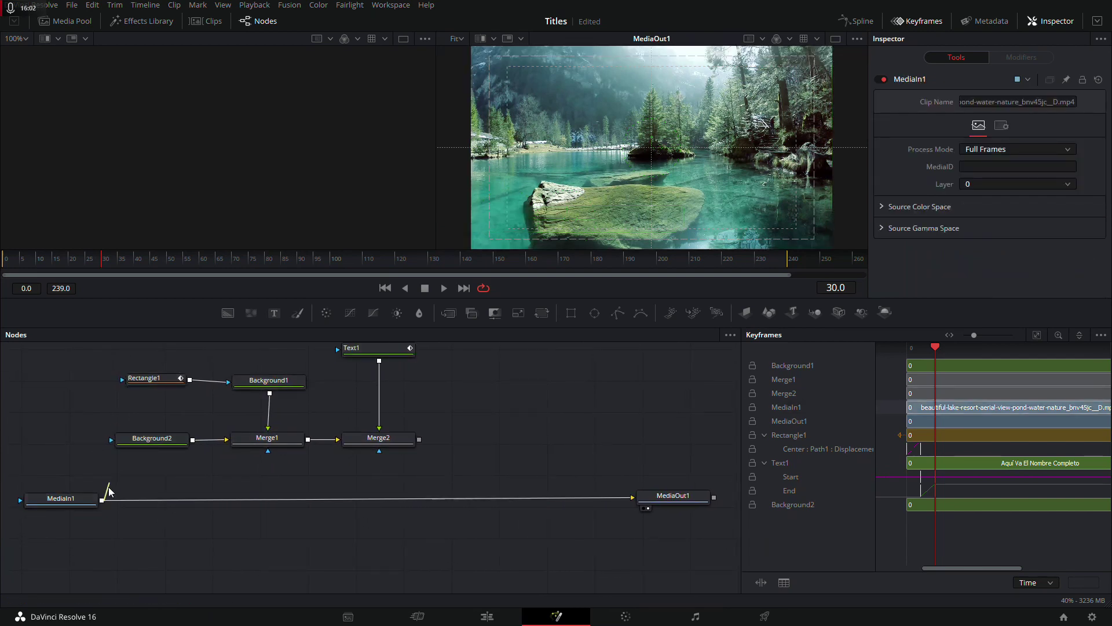
left_click_drag(419, 439, 635, 498)
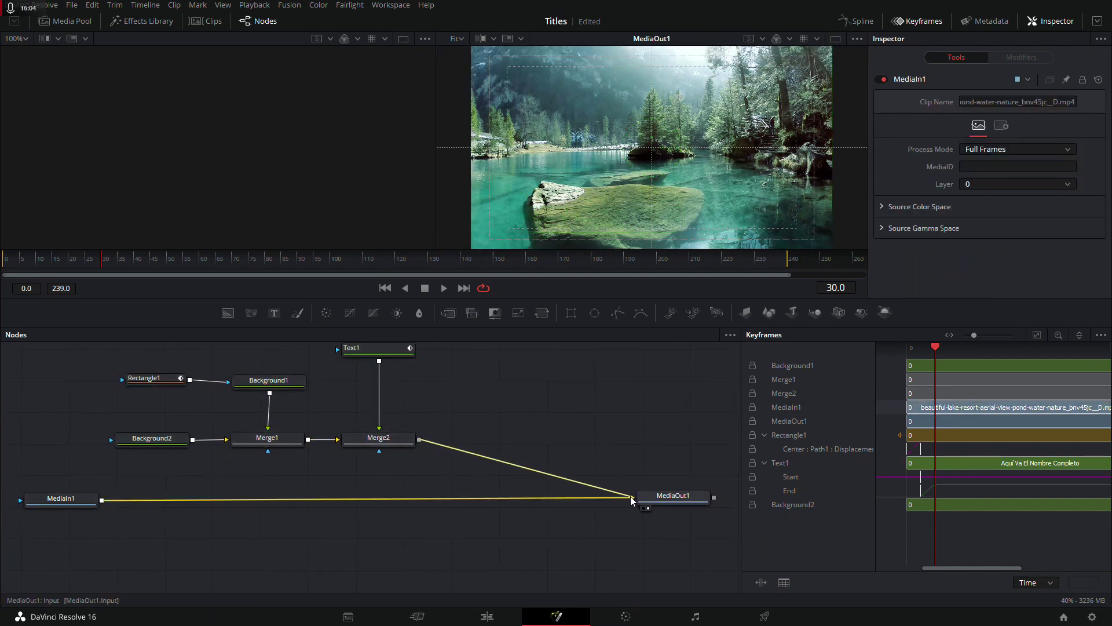
left_click(90, 266)
mouse_move(90, 266)
left_mouse_down()
mouse_move(25, 270)
mouse_move(300, 266)
left_mouse_up()
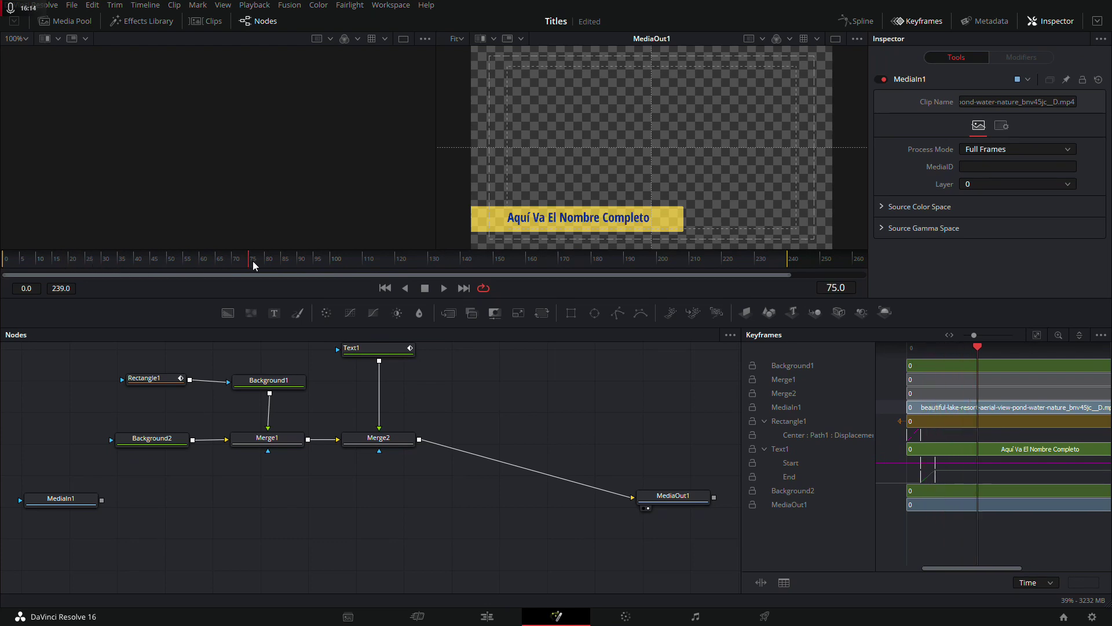
mouse_move(300, 266)
left_mouse_down()
mouse_move(3, 272)
mouse_move(332, 273)
mouse_move(333, 264)
left_mouse_up()
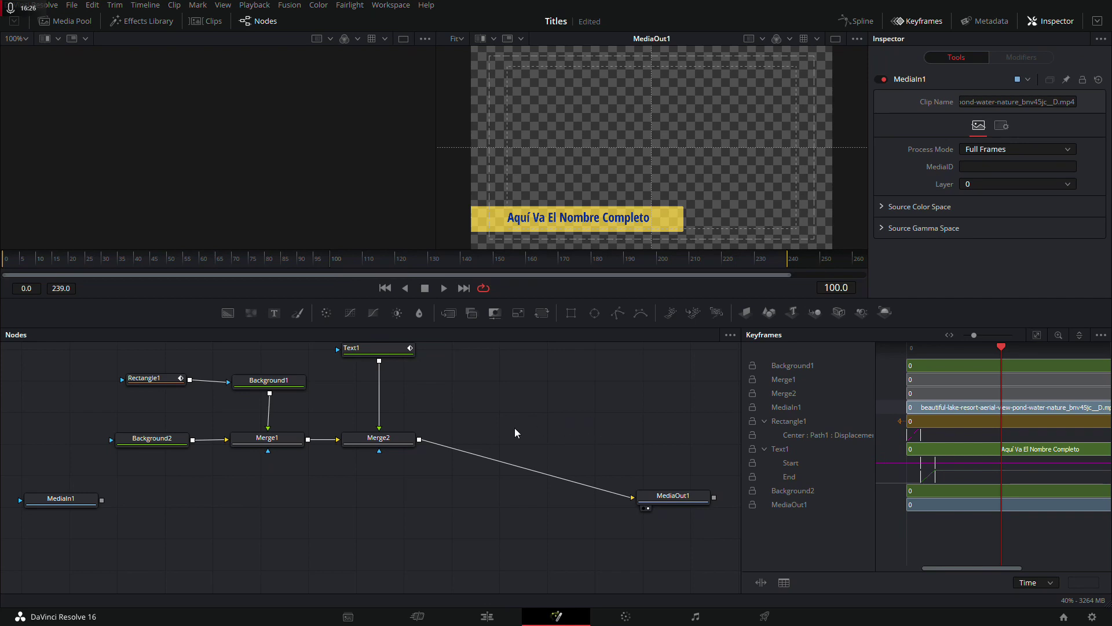
scroll(267, 367, "left", 5)
scroll(268, 367, "up", 2)
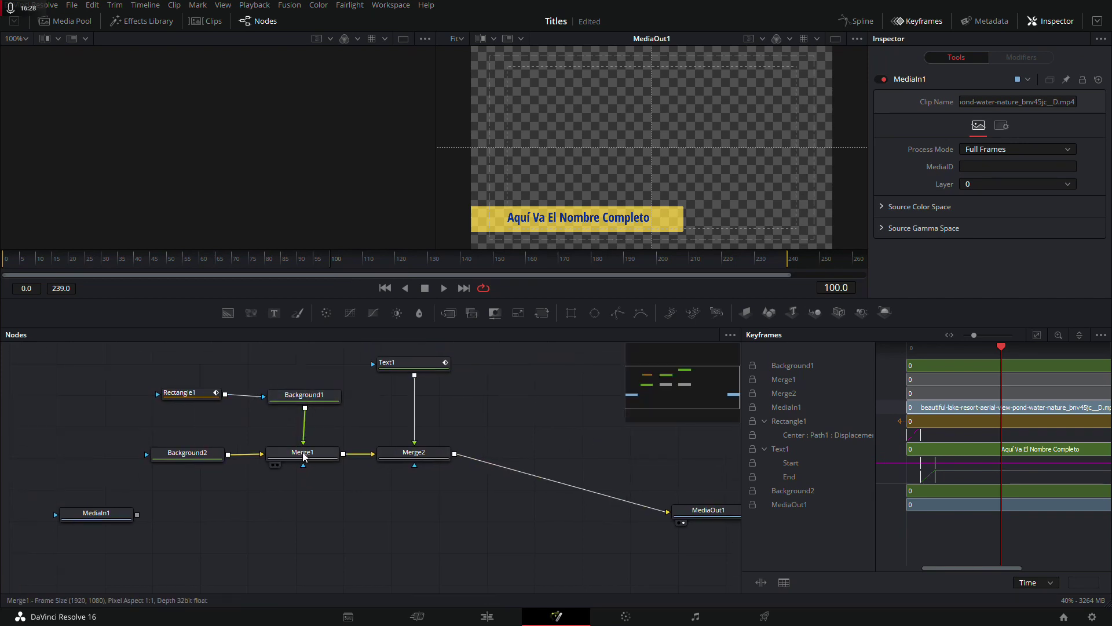
left_click_drag(249, 468, 363, 418)
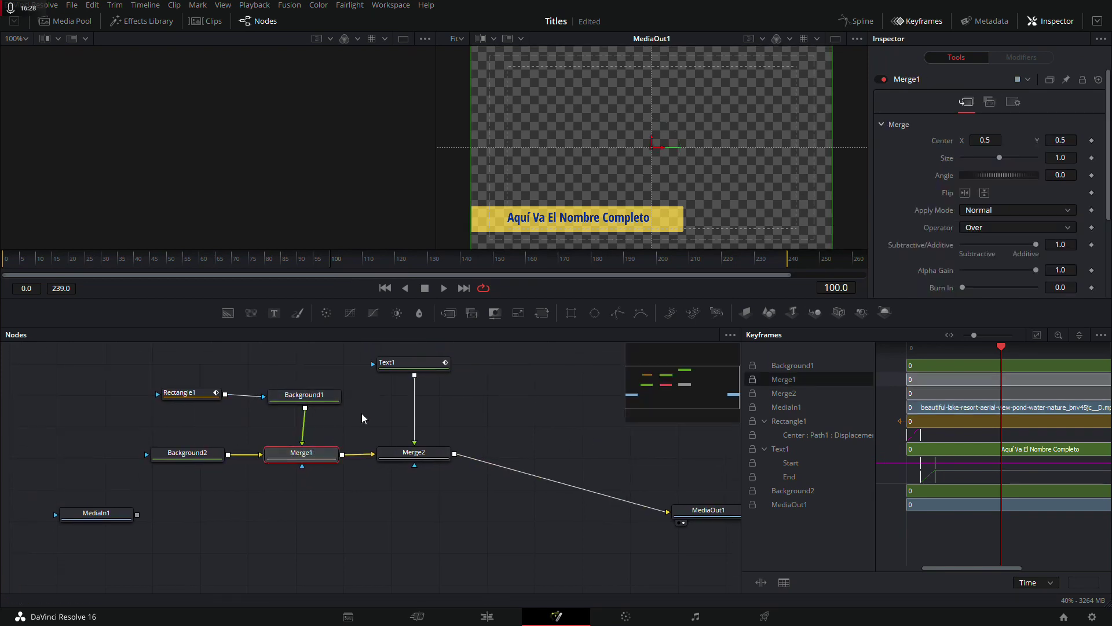
Keyframe Rectangle1's Center at frame 100, then drag the yellow bar left to Center X -0.33463 at frame 115.
left_click(205, 394)
left_click(208, 400)
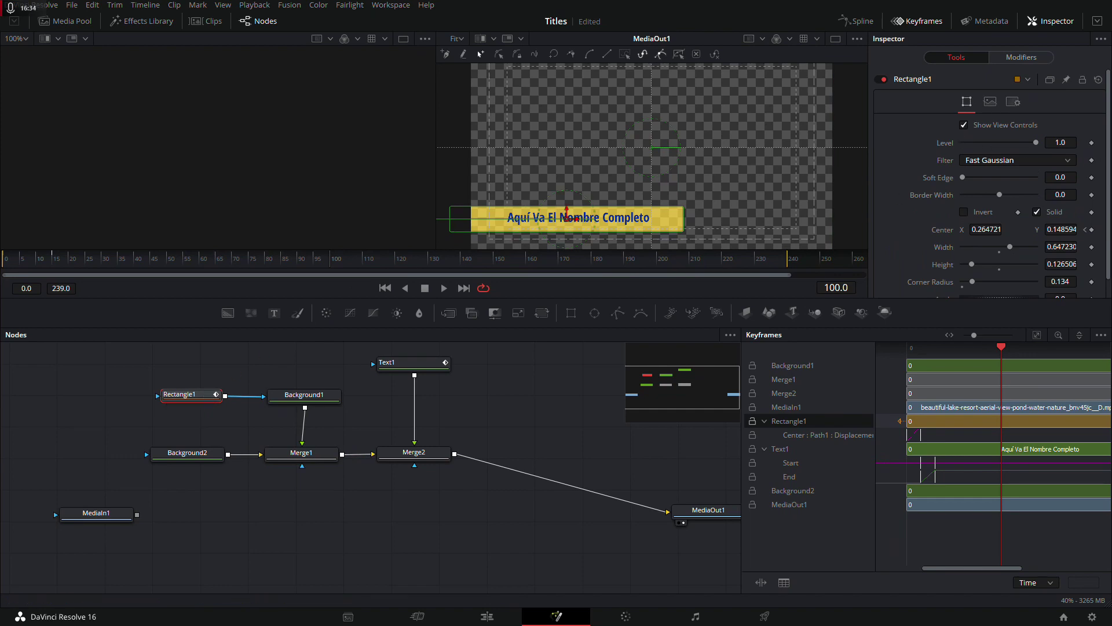
scroll(1019, 223, "down", 2)
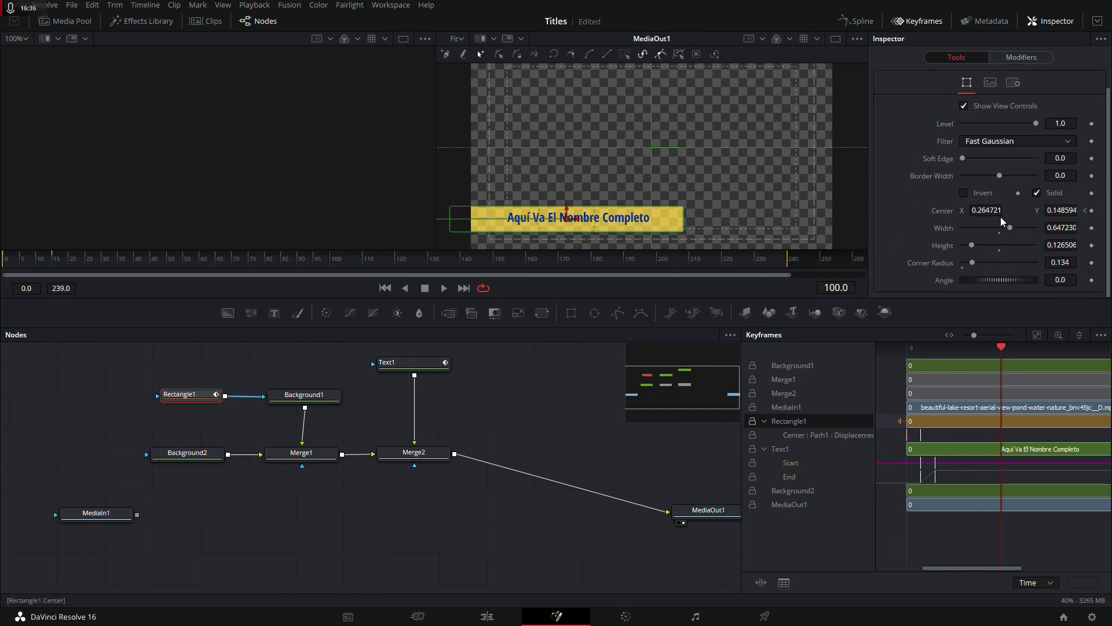
left_click(1092, 211)
left_click_drag(335, 262, 384, 263)
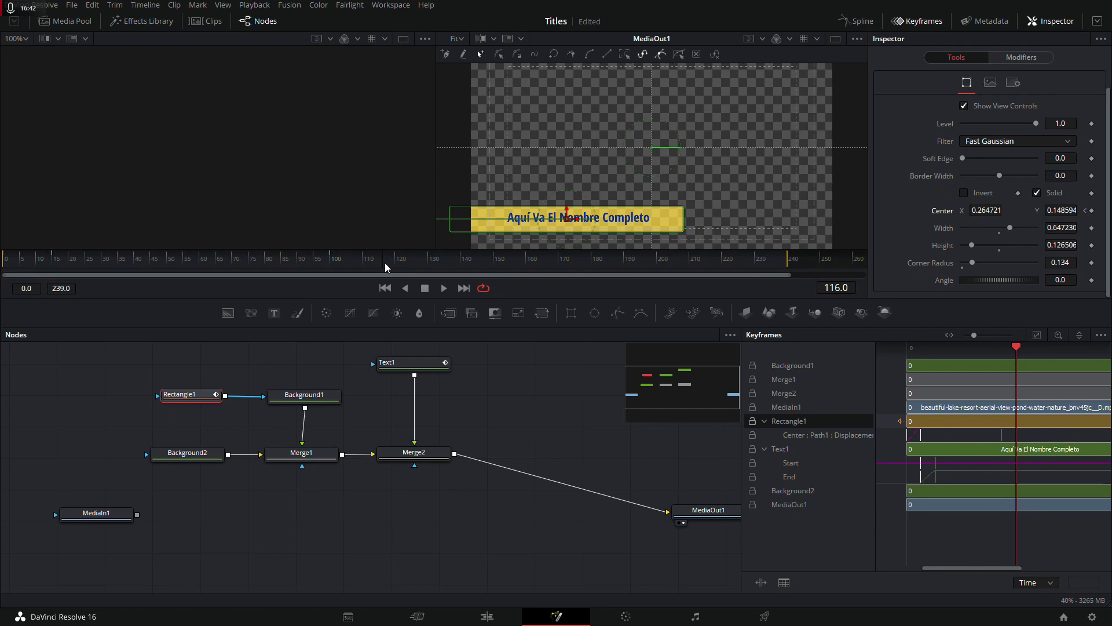
left_click_drag(384, 262, 382, 263)
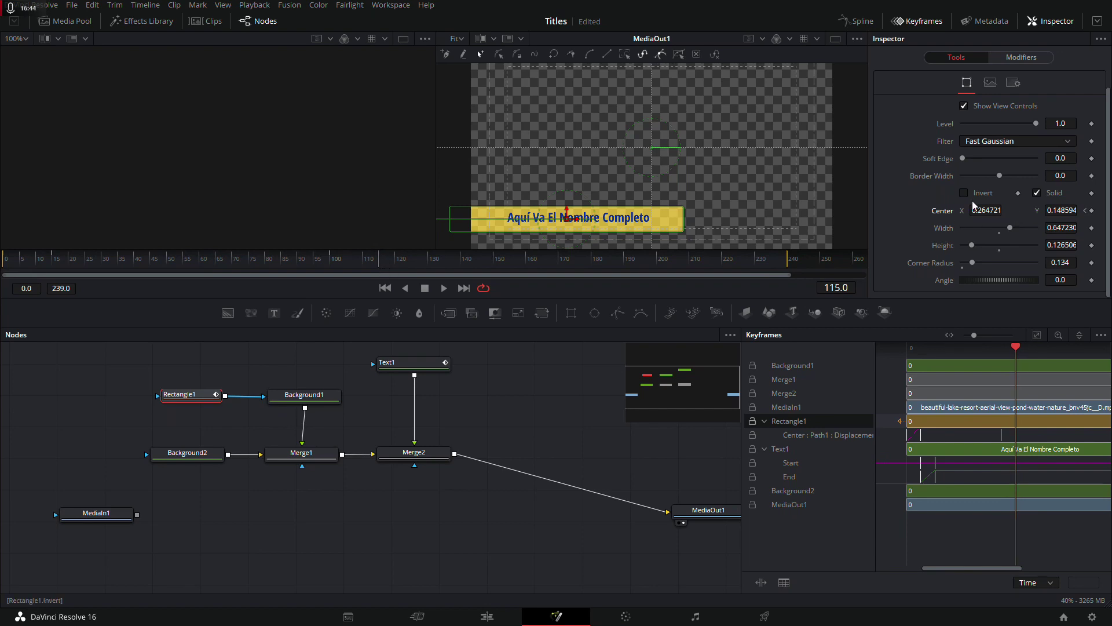
left_click_drag(580, 223, 361, 226)
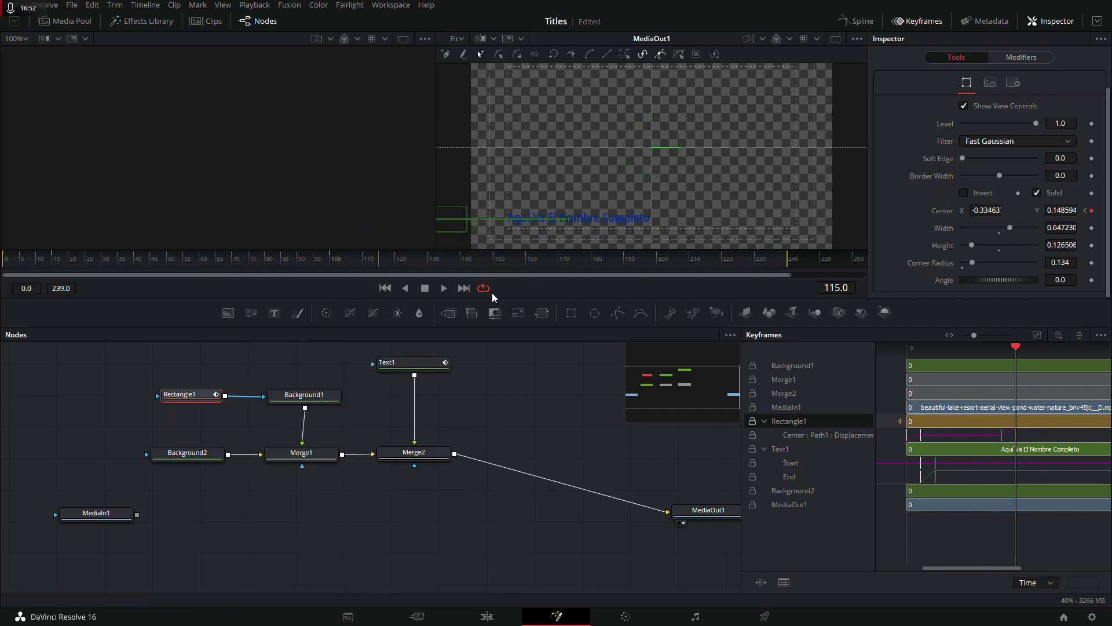
left_click(403, 364)
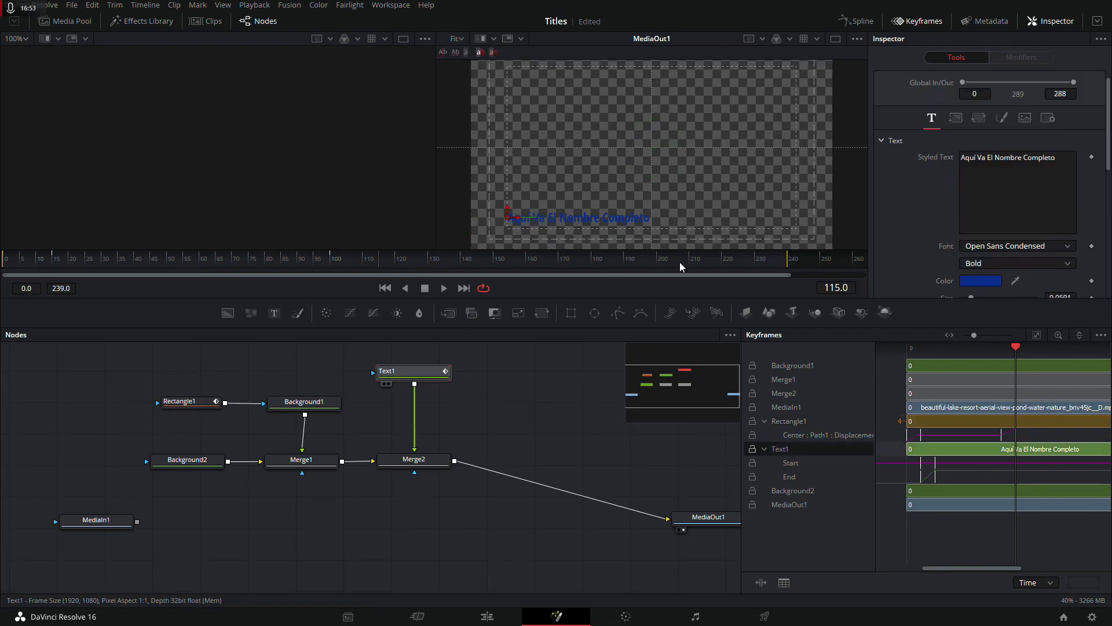
Set a Center keyframe on Text1's Layout at frame 100 (Center X 0.101129).
left_click(332, 264)
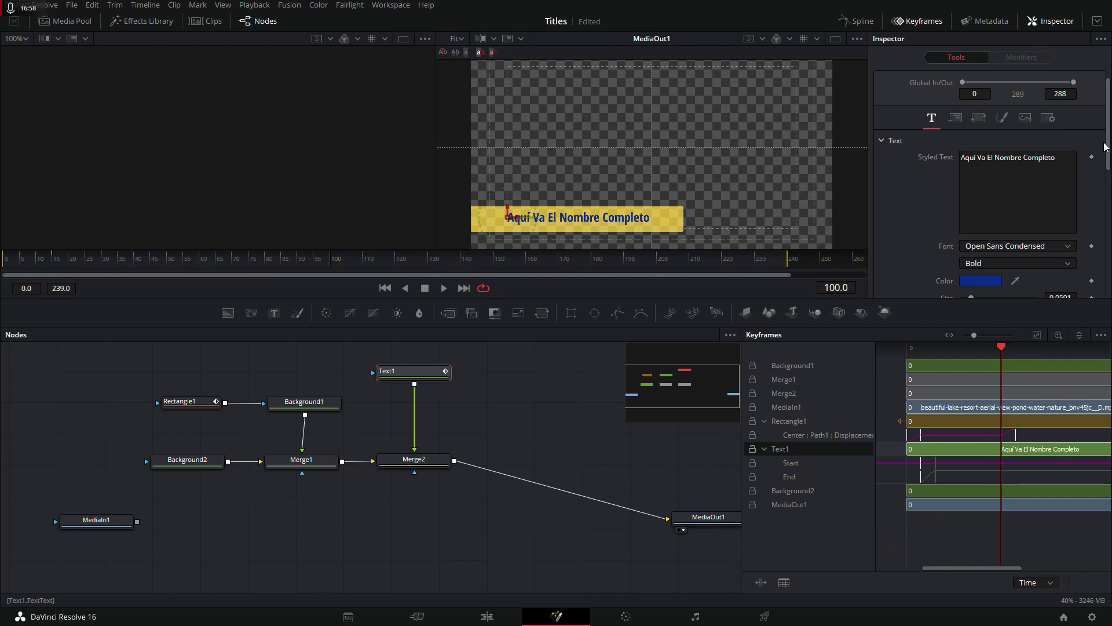
scroll(1034, 145, "down", 3)
scroll(1034, 145, "down", 3)
scroll(1035, 145, "down", 3)
scroll(994, 183, "down", 2)
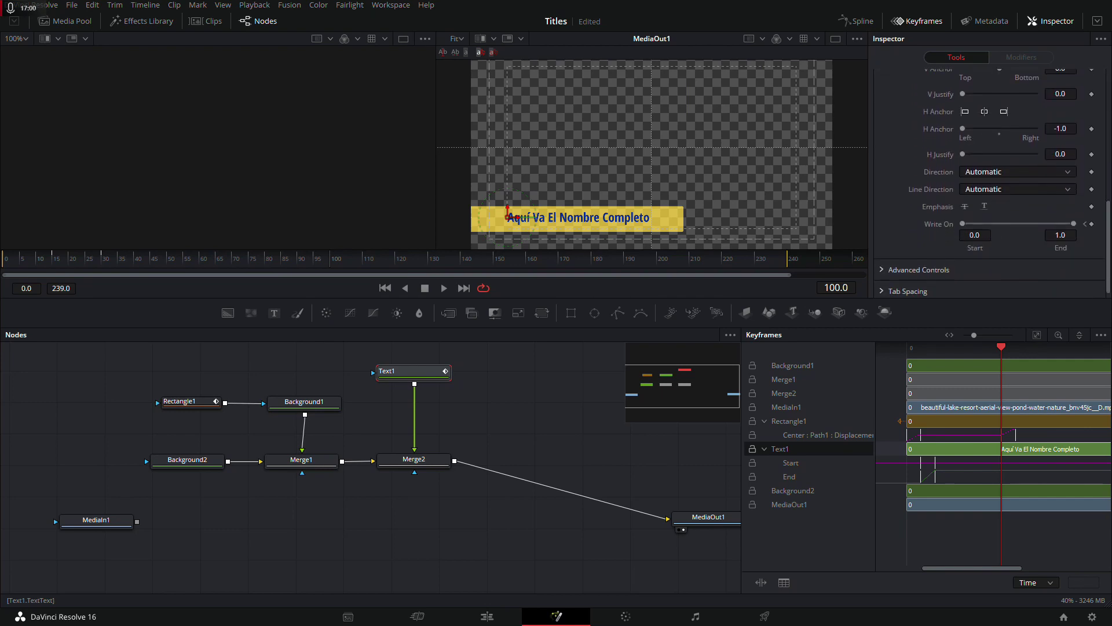
scroll(955, 146, "up", 5)
scroll(954, 146, "up", 5)
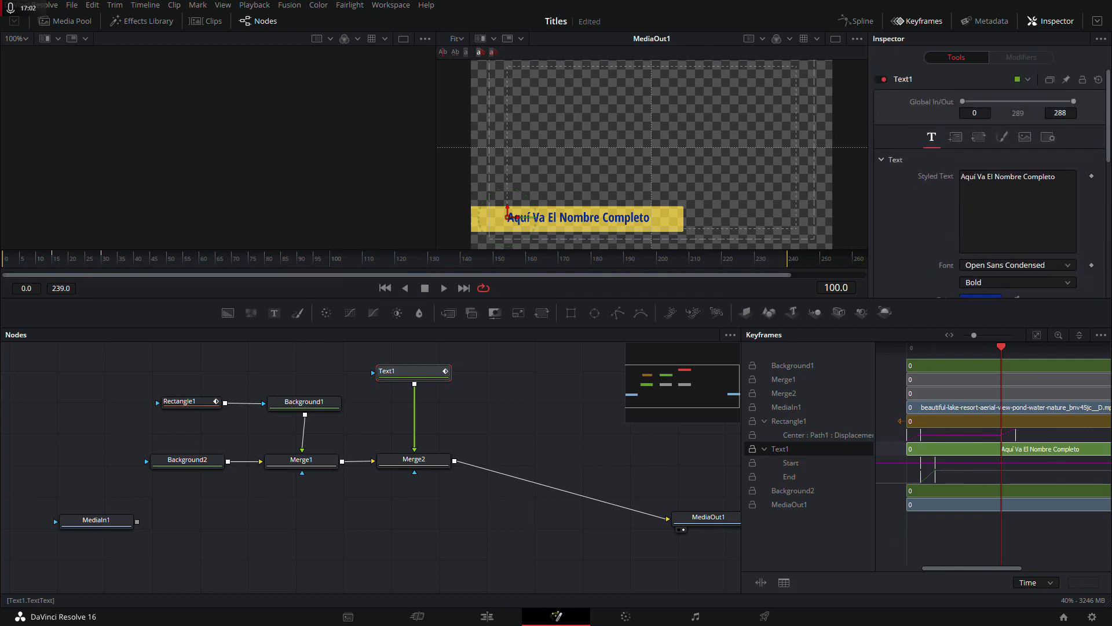
left_click(956, 138)
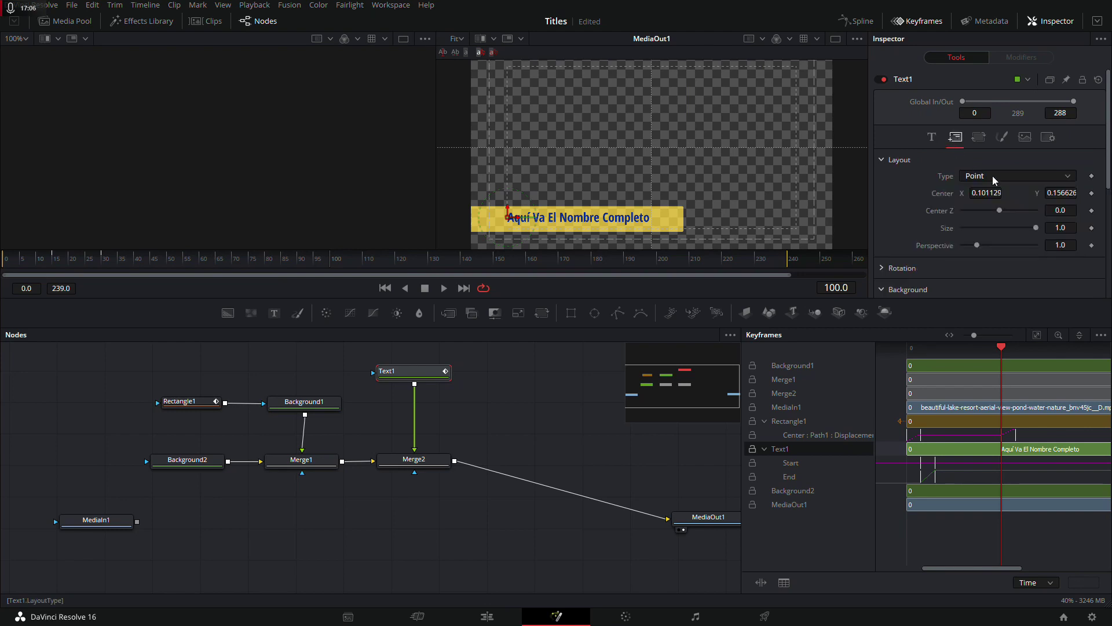
left_click(1091, 193)
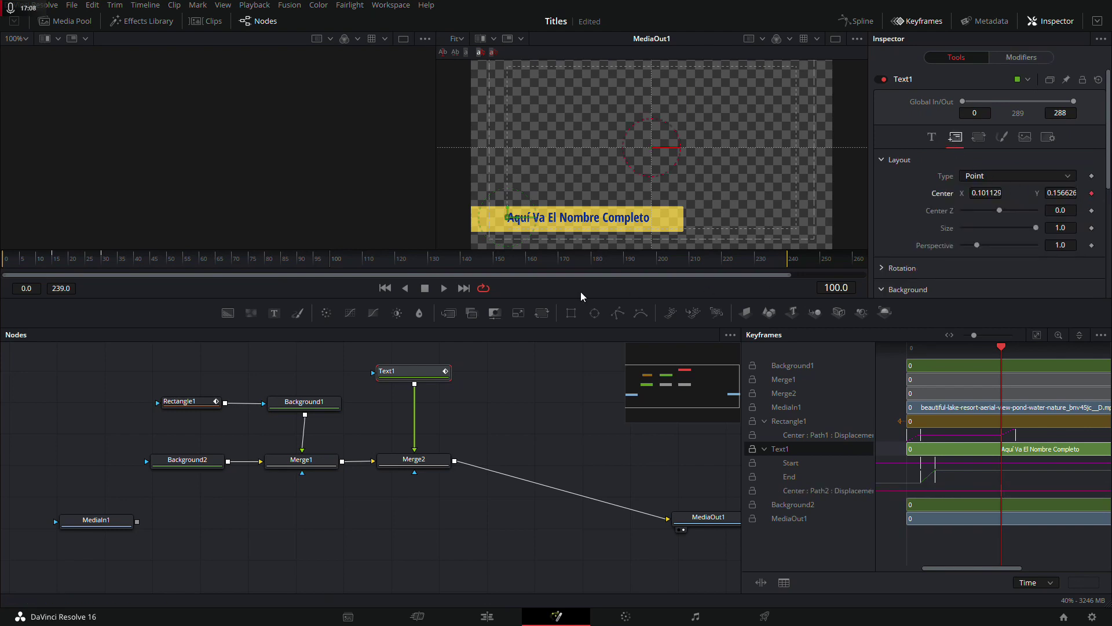
At frame 115, drag Text1's Center X to -0.50887 so the title exits left.
left_click_drag(334, 254, 382, 275)
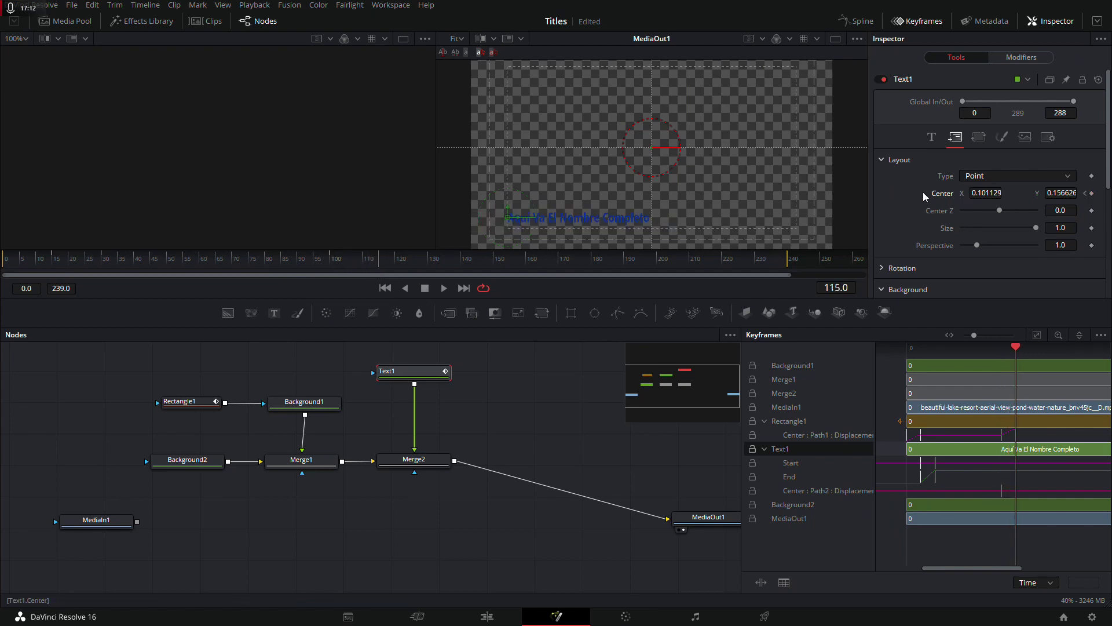
left_click_drag(984, 193, 912, 192)
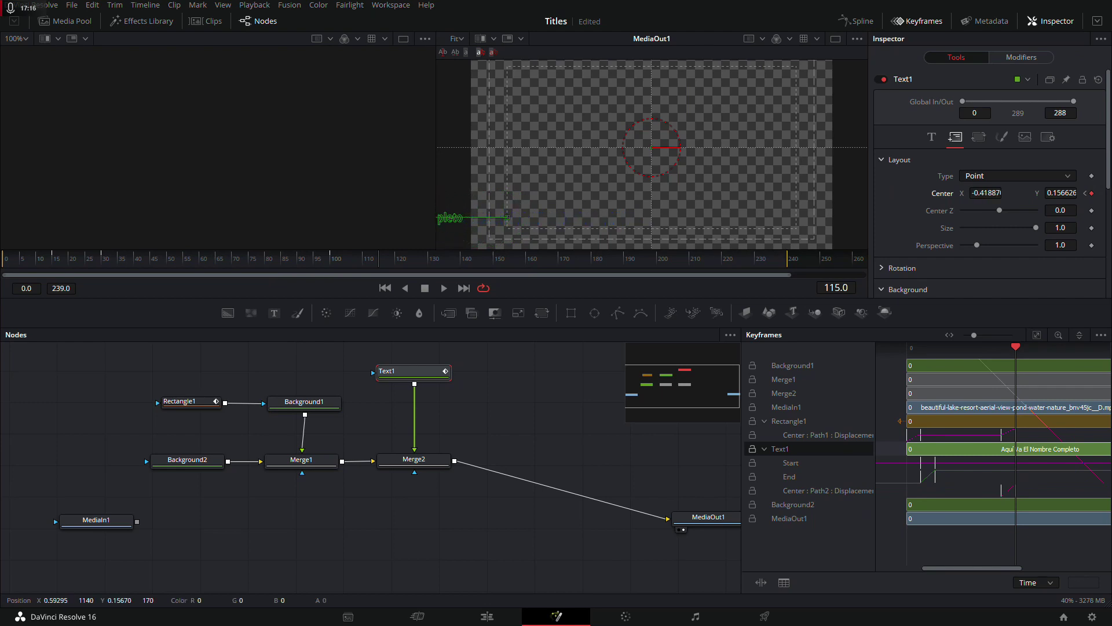
left_click_drag(912, 193, 903, 193)
left_click_drag(336, 268, 383, 265)
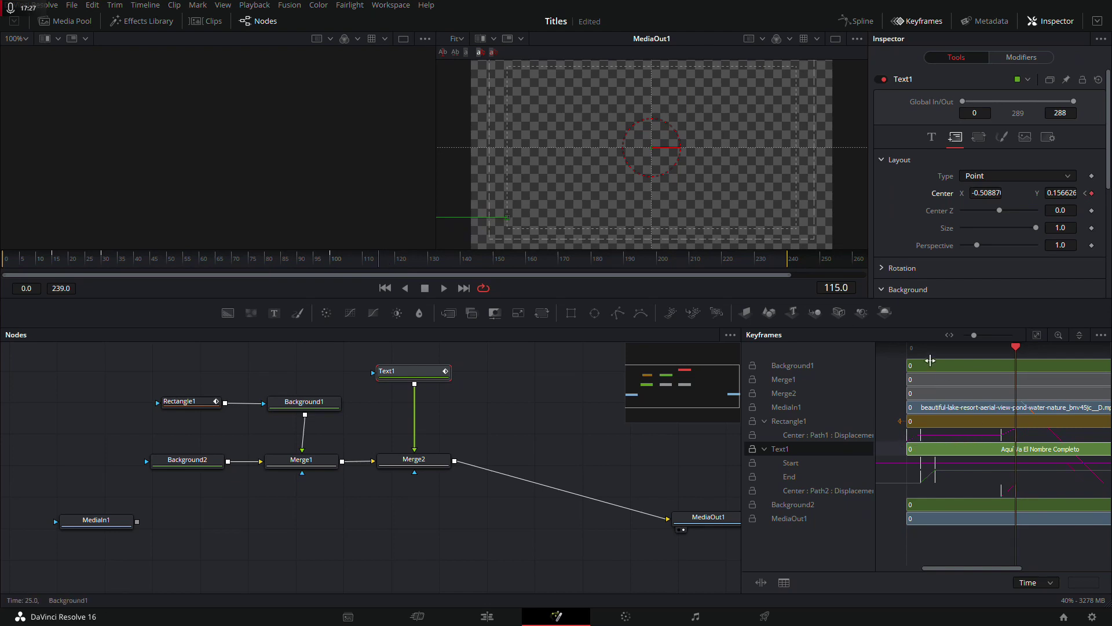
mouse_move(940, 535)
left_mouse_down()
mouse_move(908, 547)
mouse_move(931, 544)
left_mouse_up()
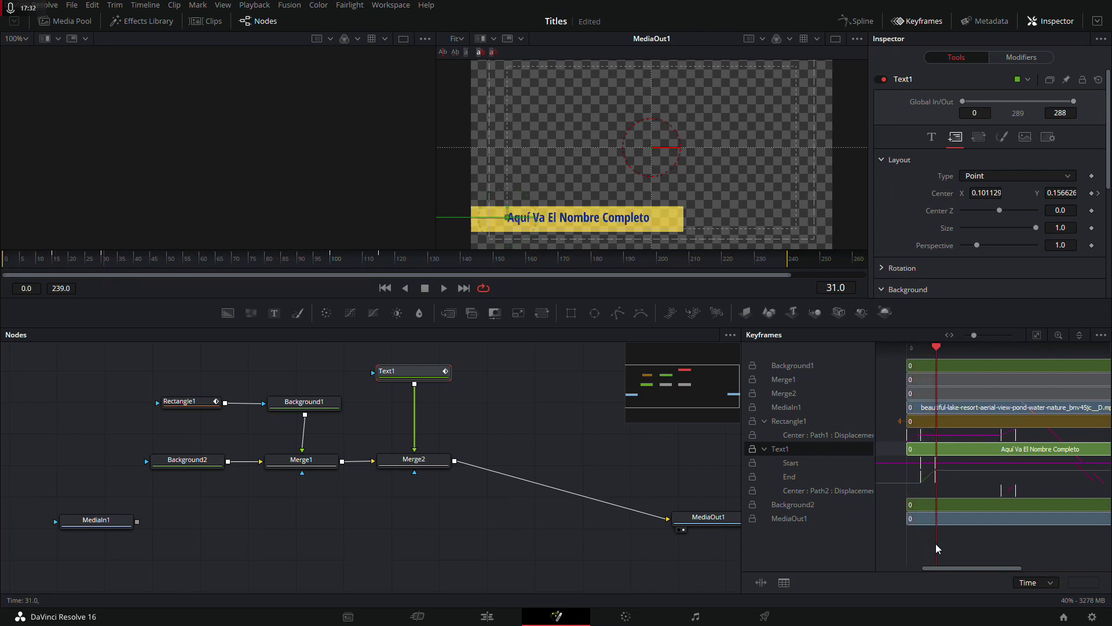
Scrub through the slide and filter the Keyframes view to show only Text1's tracks.
left_click_drag(931, 545, 1015, 541)
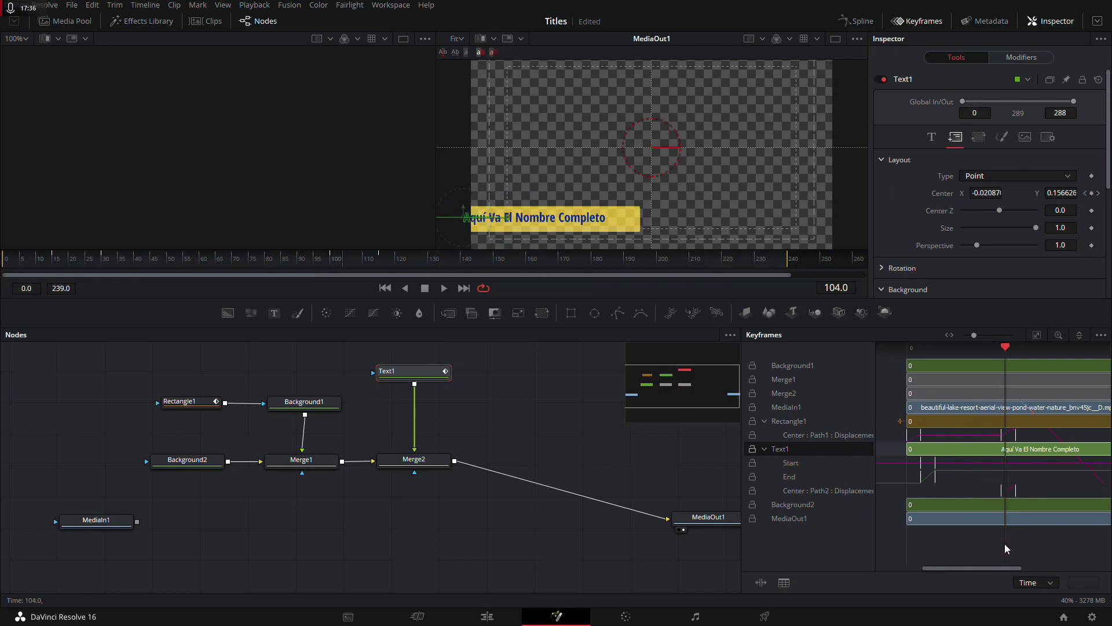
left_click_drag(1015, 541, 1018, 541)
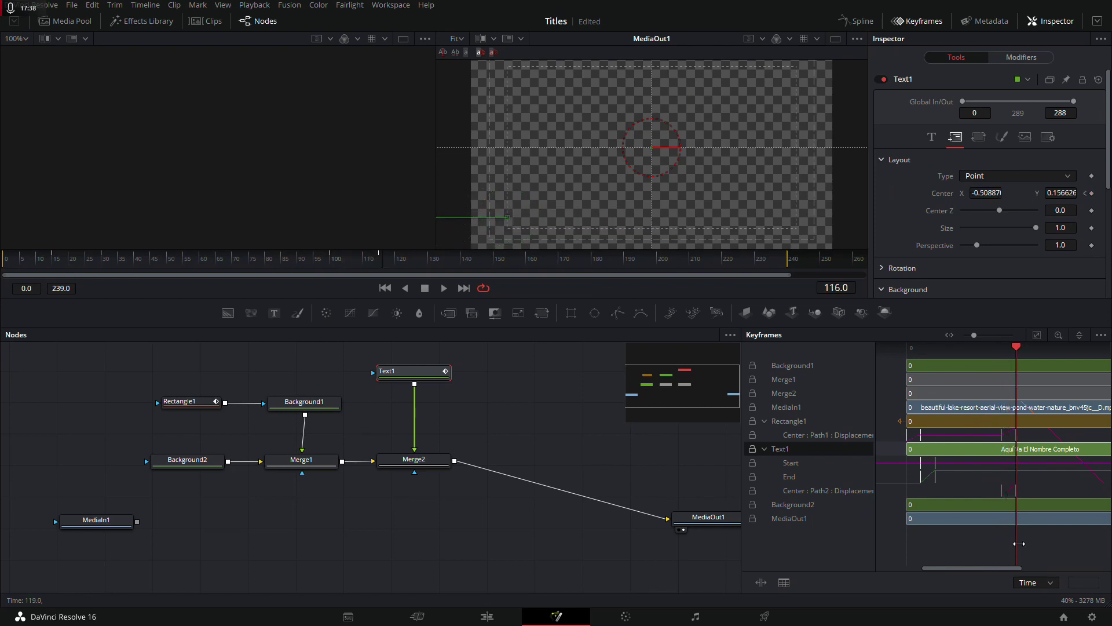
left_click(997, 445)
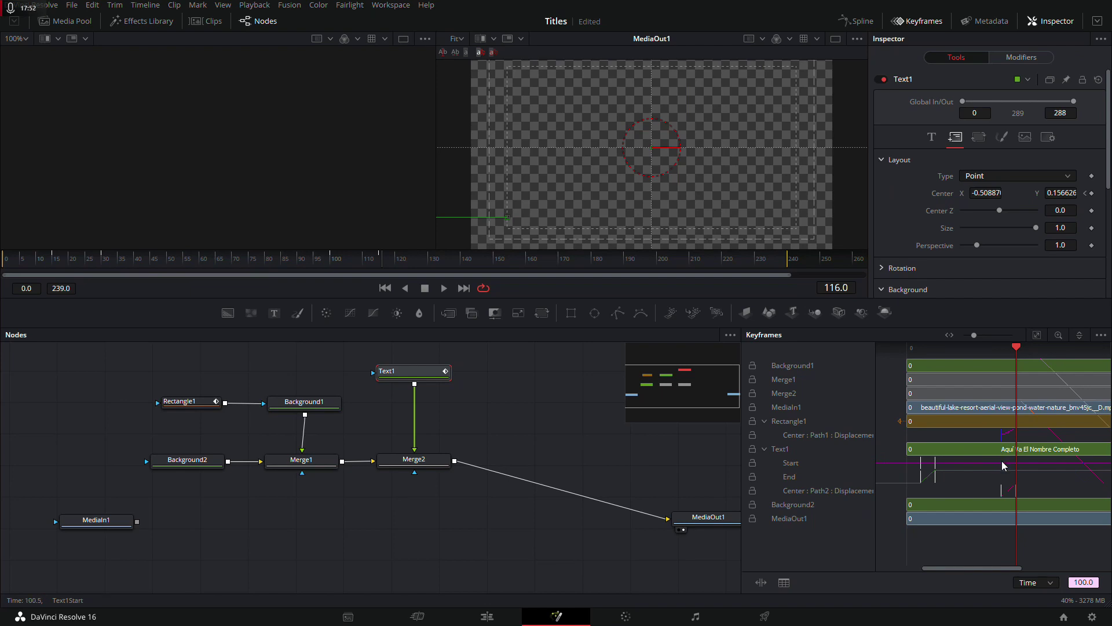
left_click(1101, 335)
left_click(1059, 351)
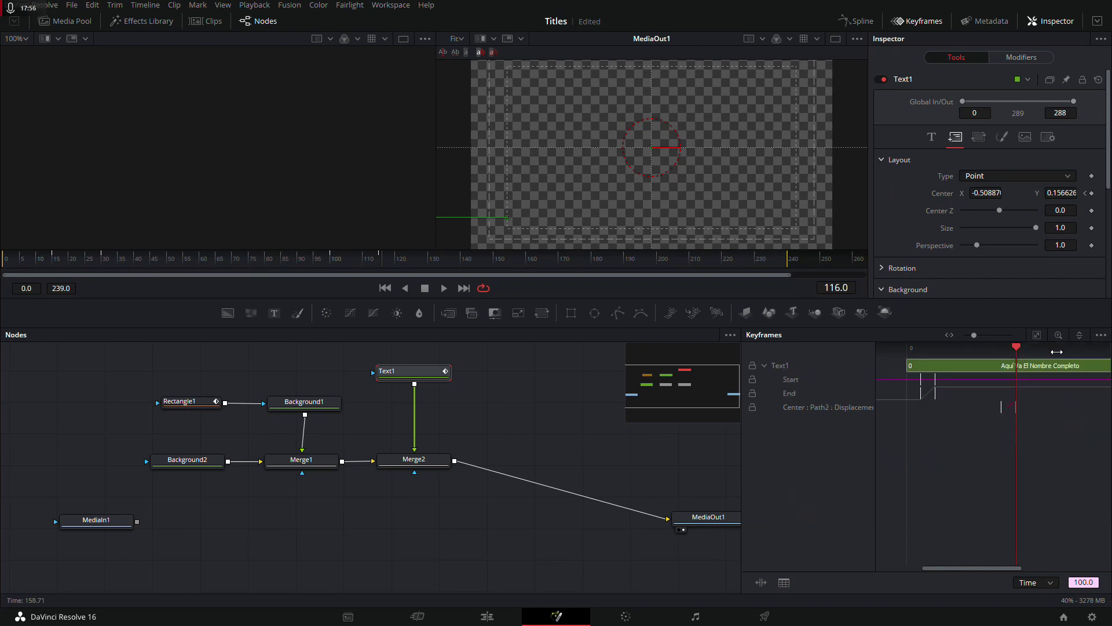
left_click(1010, 435)
Confirm the title has slid off-screen by frame 115, then bring up the Spline editor.
left_click_drag(1008, 469, 978, 482)
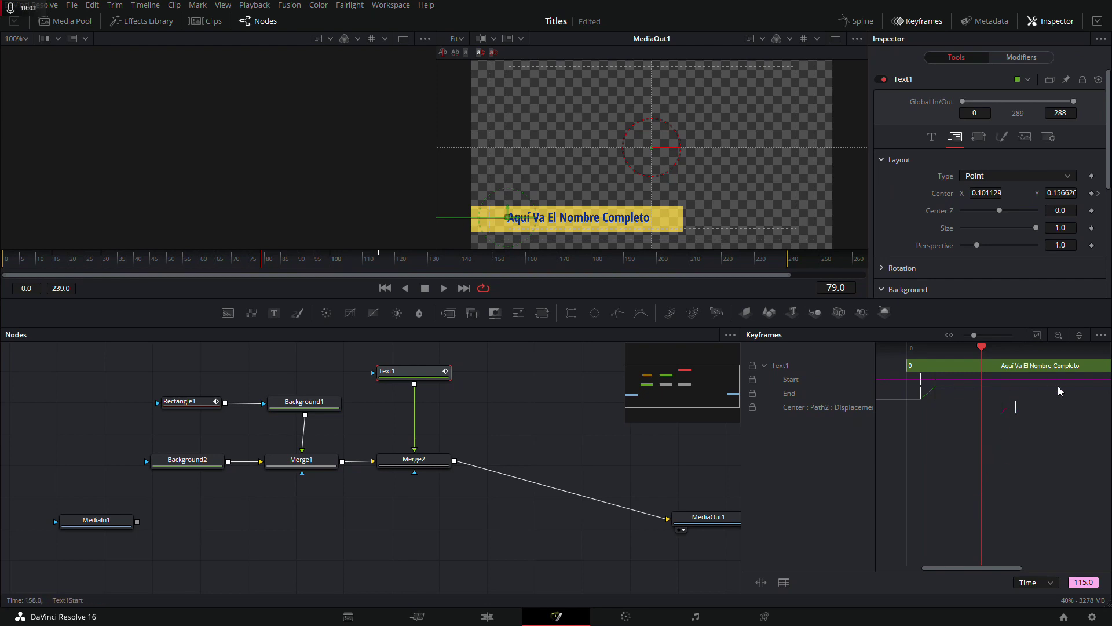
left_click_drag(116, 264, 365, 273)
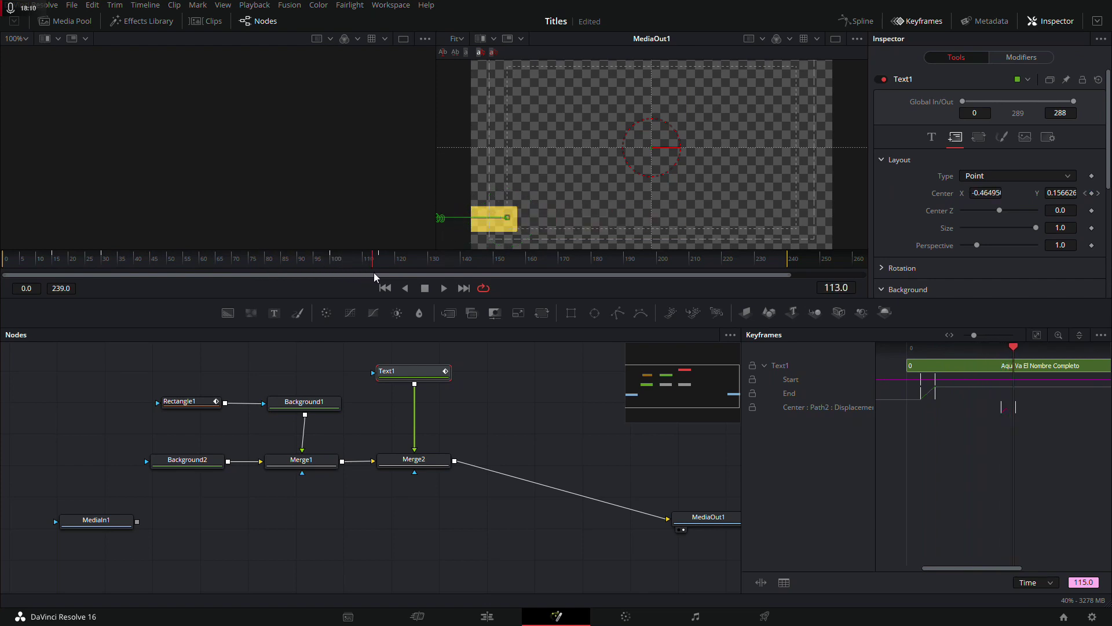
left_click_drag(364, 272, 379, 272)
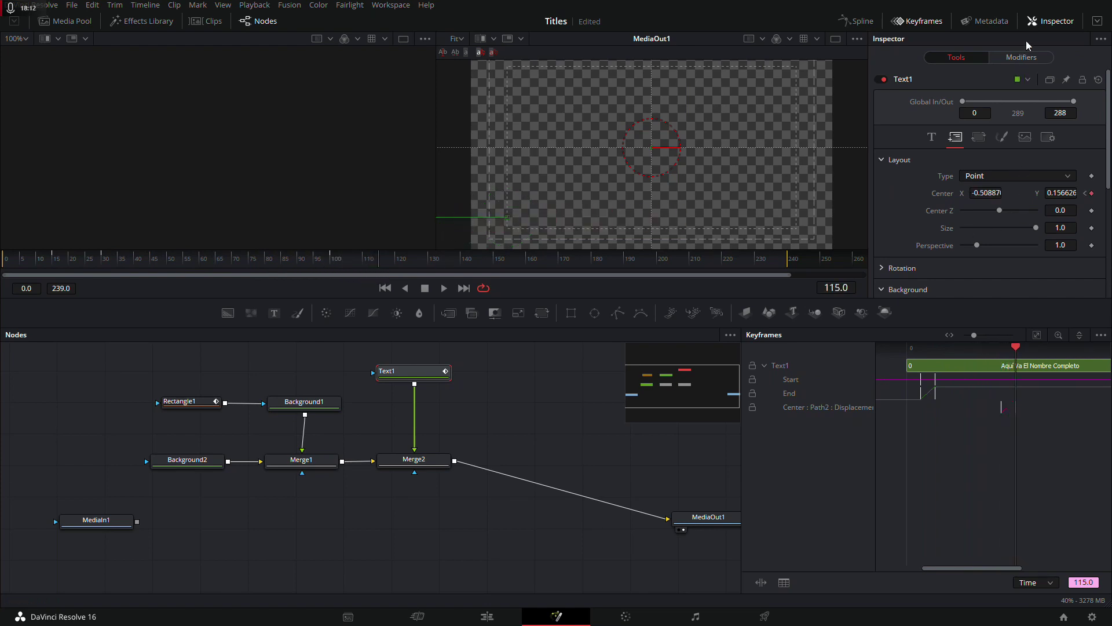
left_click(857, 22)
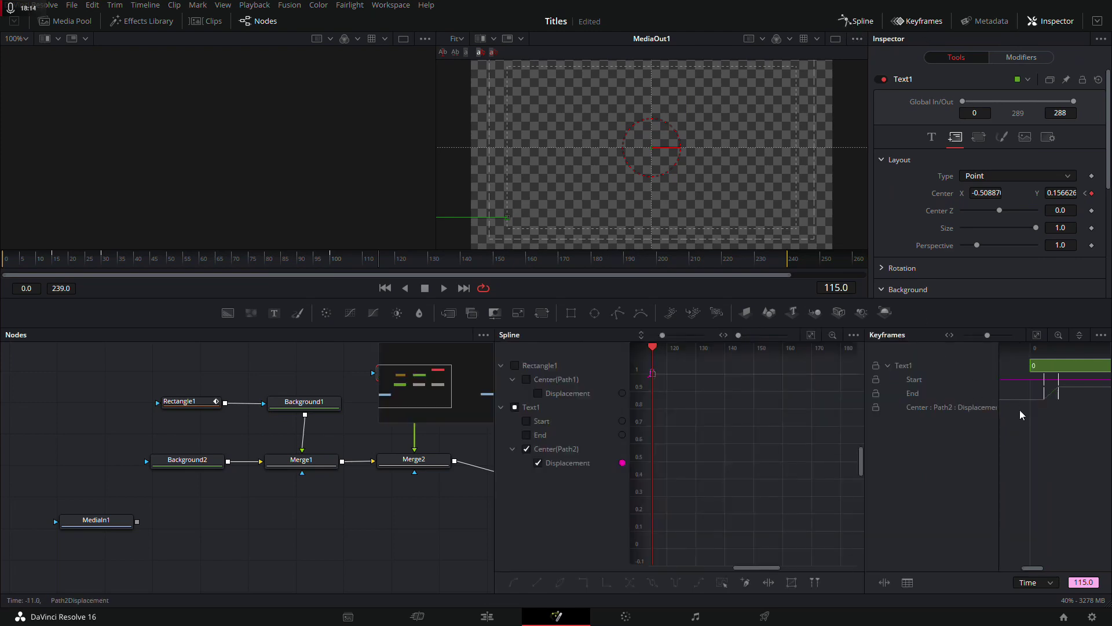
Close Keyframes and set the Spline panel to show only Text1's full Displacement curve.
left_click(926, 21)
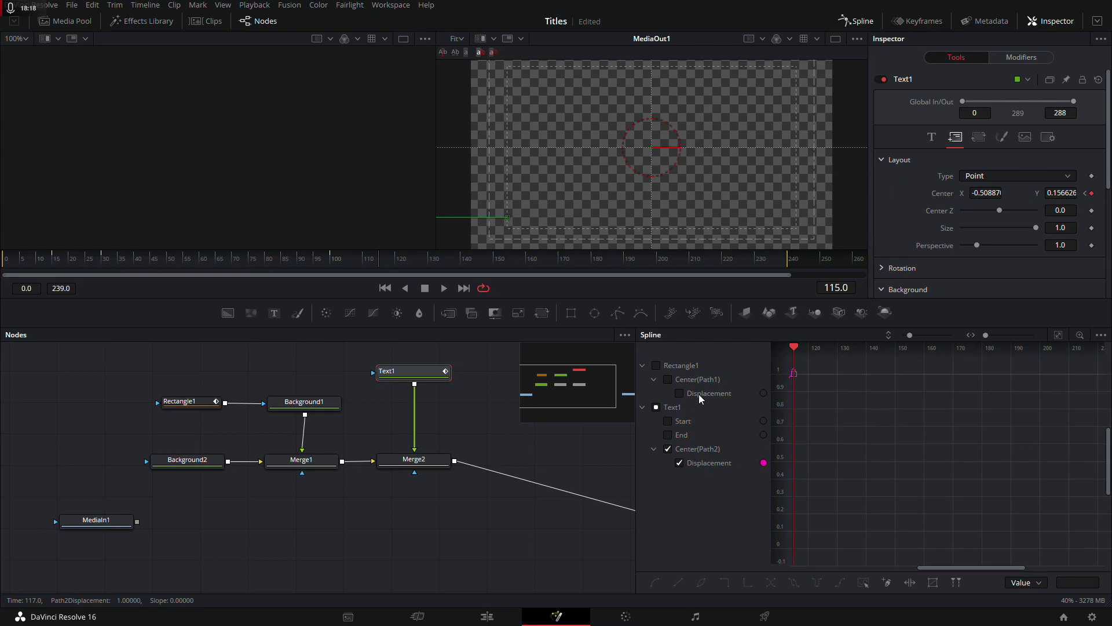
left_click_drag(405, 371, 406, 378)
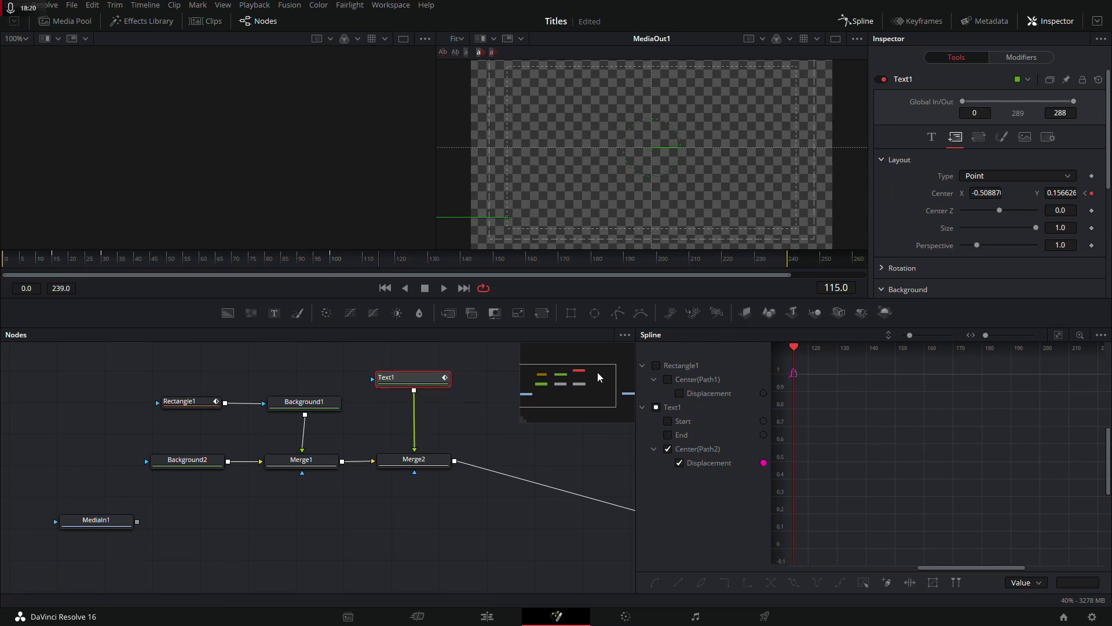
left_click(1101, 335)
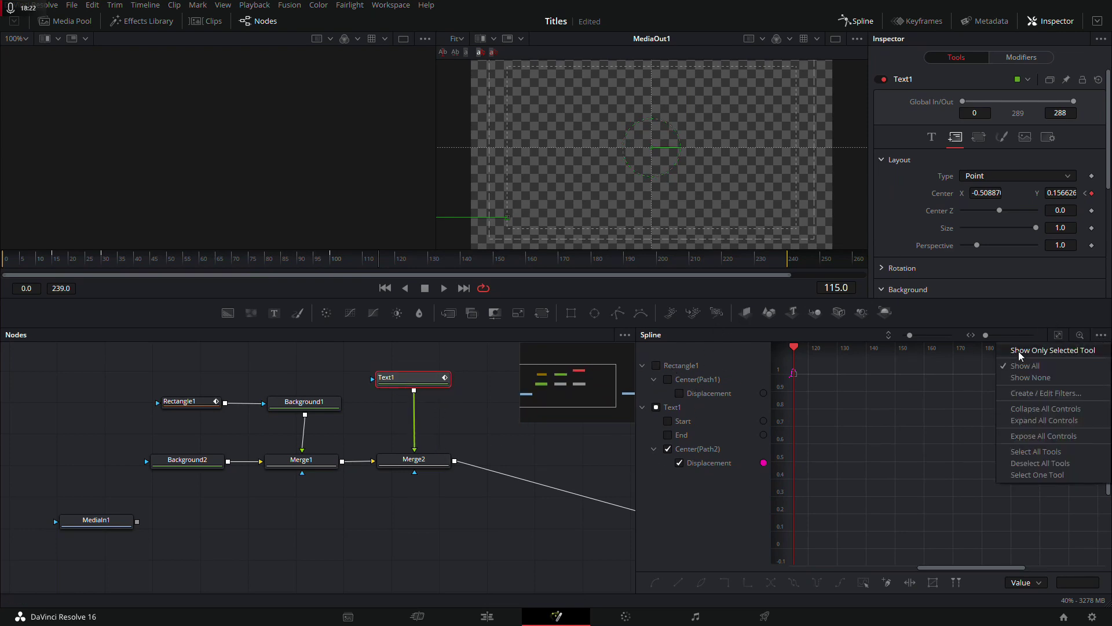
left_click(1060, 349)
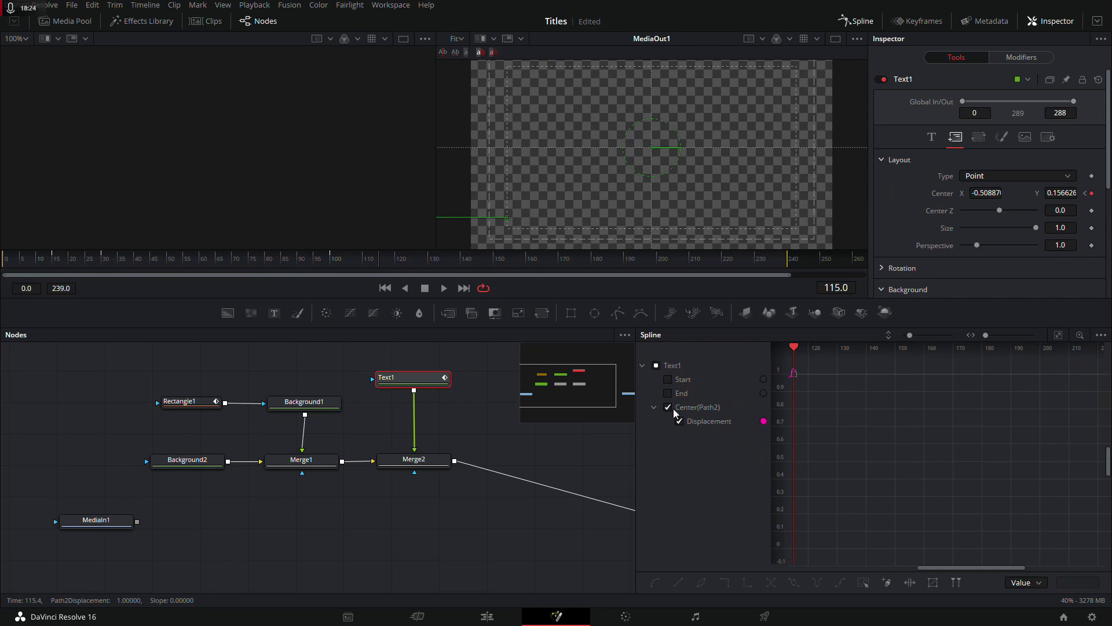
scroll(881, 427, "left", 5)
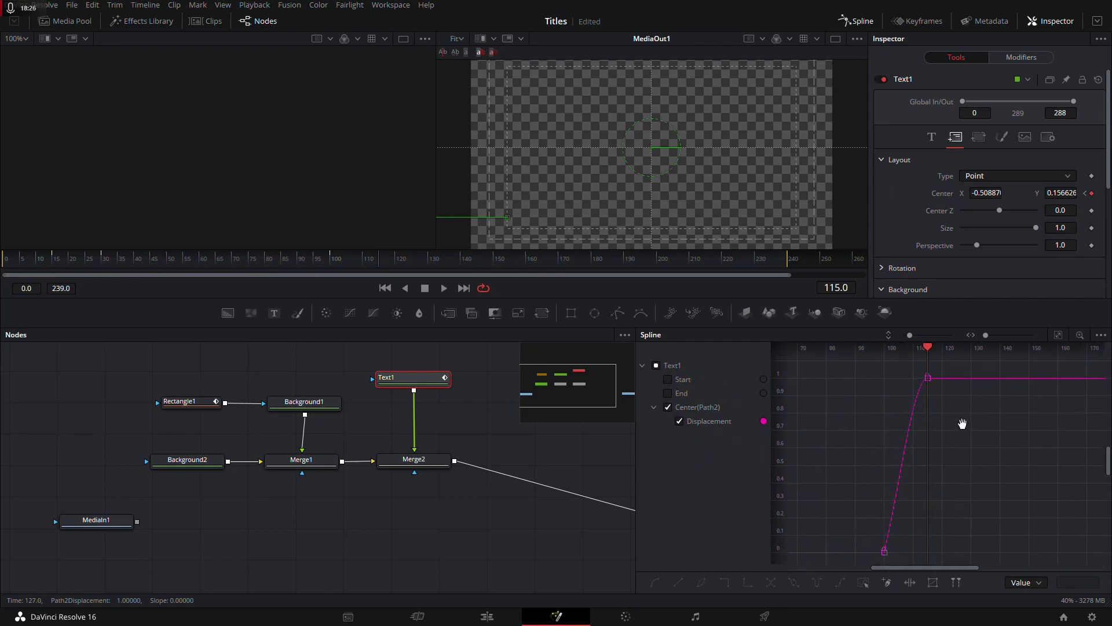
mouse_move(960, 420)
left_mouse_down()
mouse_move(929, 425)
mouse_move(940, 432)
left_mouse_up()
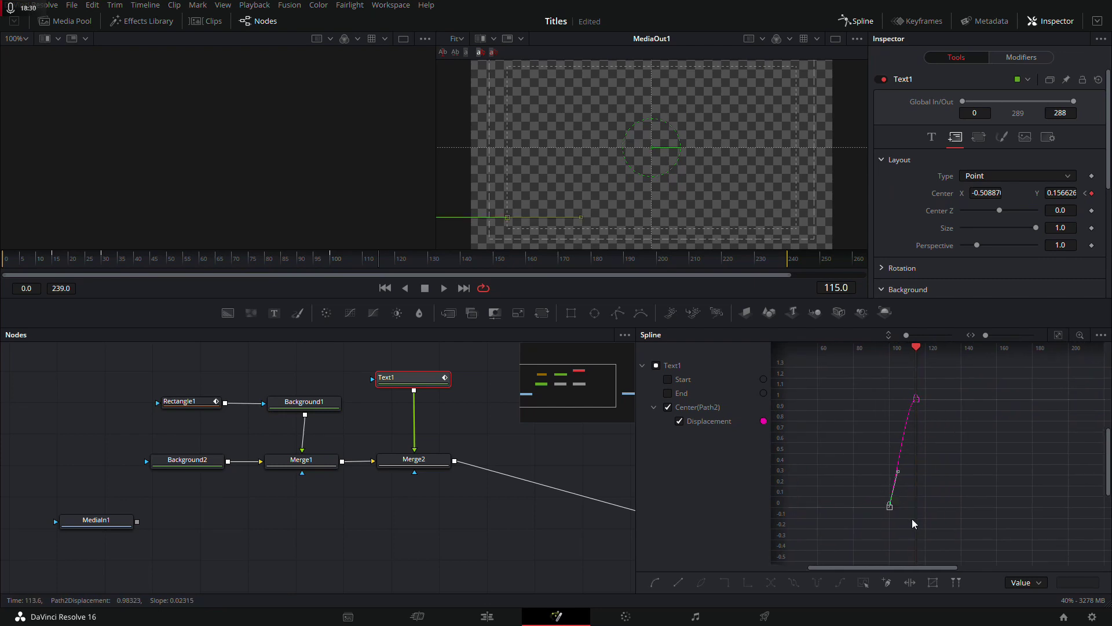
Smooth the first Displacement keyframe with Shift+S and reshape the top keyframe's handle.
key("shift+s")
left_click_drag(942, 383, 908, 428)
left_click_drag(906, 399, 912, 413)
Play back the eased slide from frame 92 and return to frame 100.
mouse_move(904, 532)
left_mouse_down()
mouse_move(882, 541)
mouse_move(915, 541)
left_mouse_up()
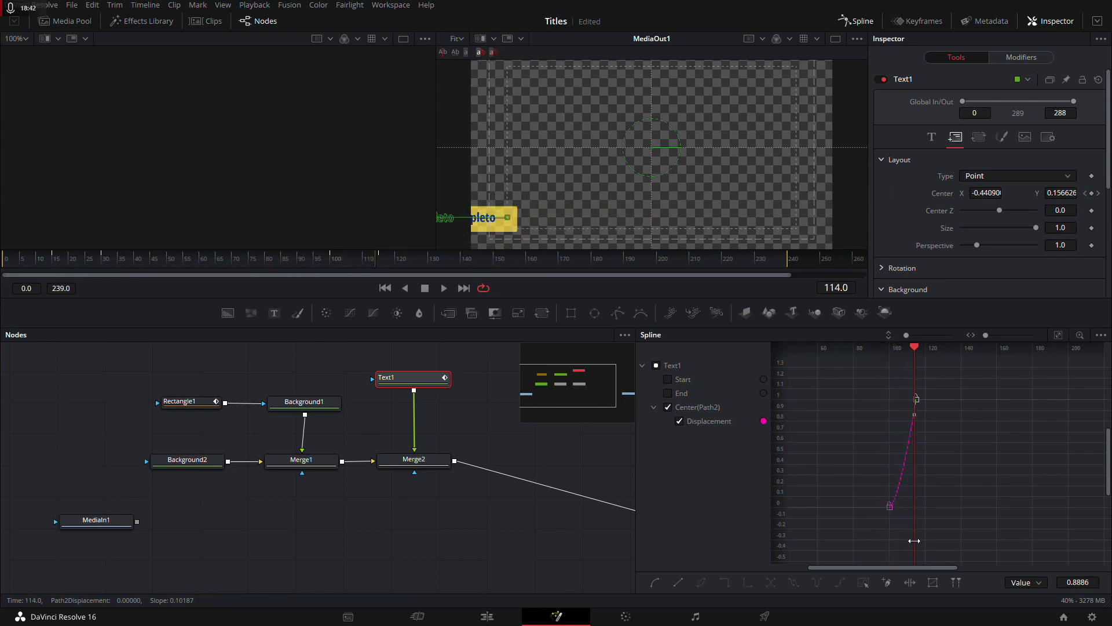
left_click_drag(914, 540, 876, 541)
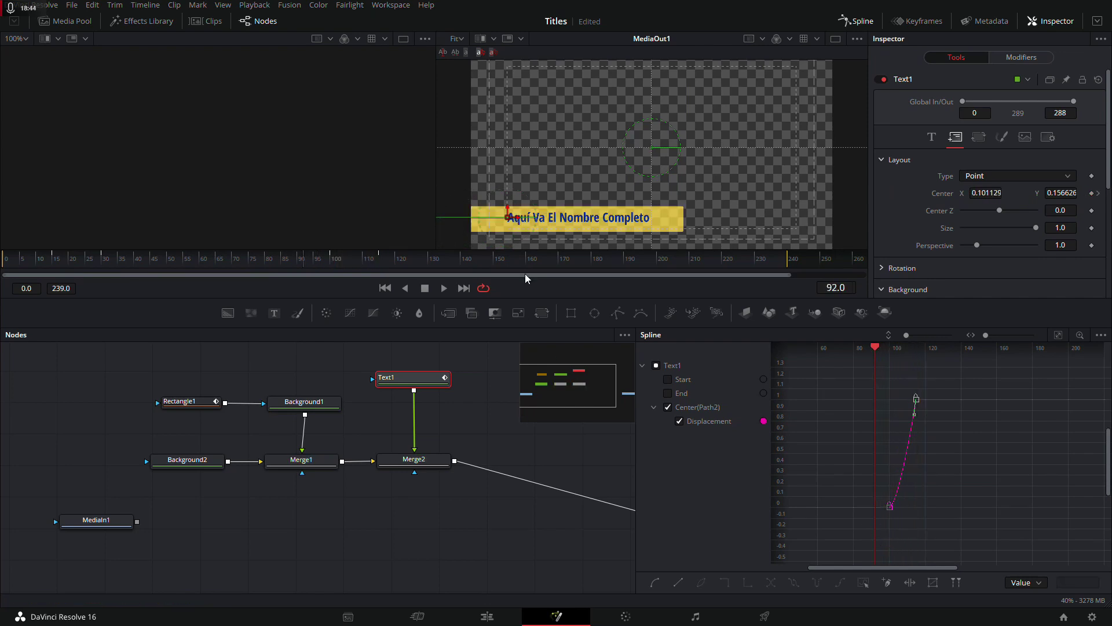
left_click(443, 287)
left_click(425, 288)
mouse_move(329, 260)
left_mouse_down()
mouse_move(391, 264)
mouse_move(66, 274)
mouse_move(12, 264)
mouse_move(380, 270)
left_mouse_up()
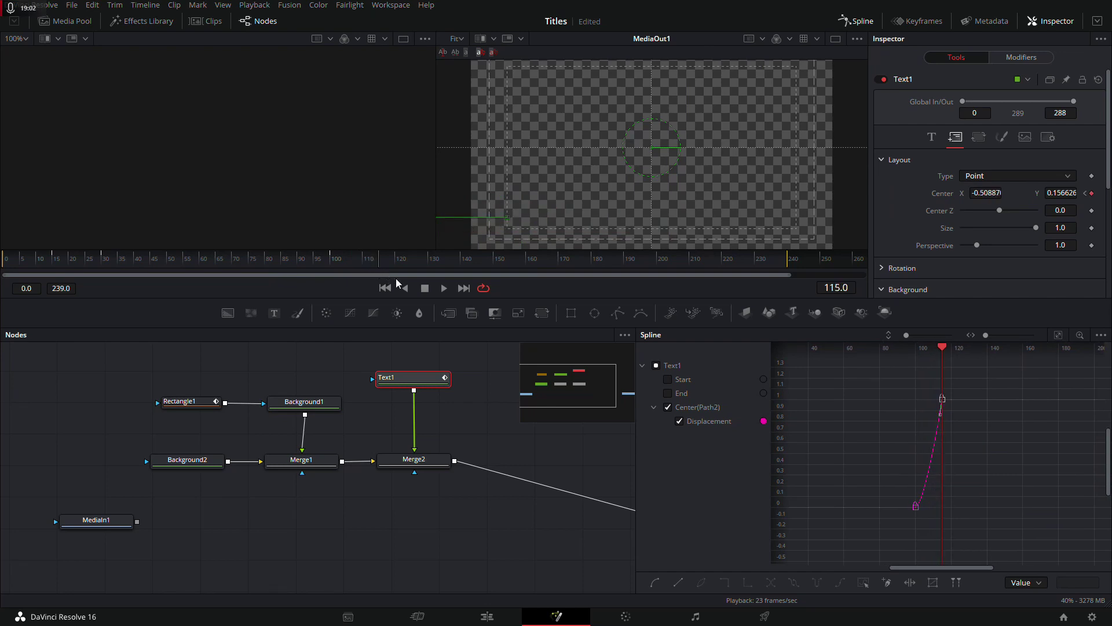
left_click_drag(432, 465, 436, 468)
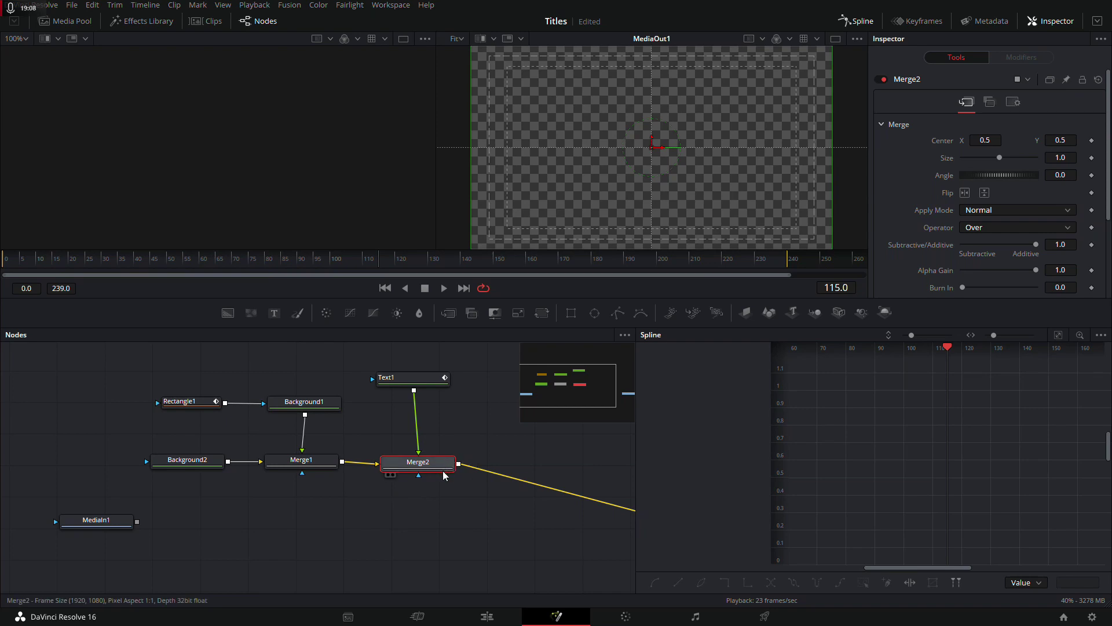
Add a Keyframe Stretcher after Merge2 and position KeyframeStretcher1 before MediaOut1.
key("shift+space")
type("syrt")
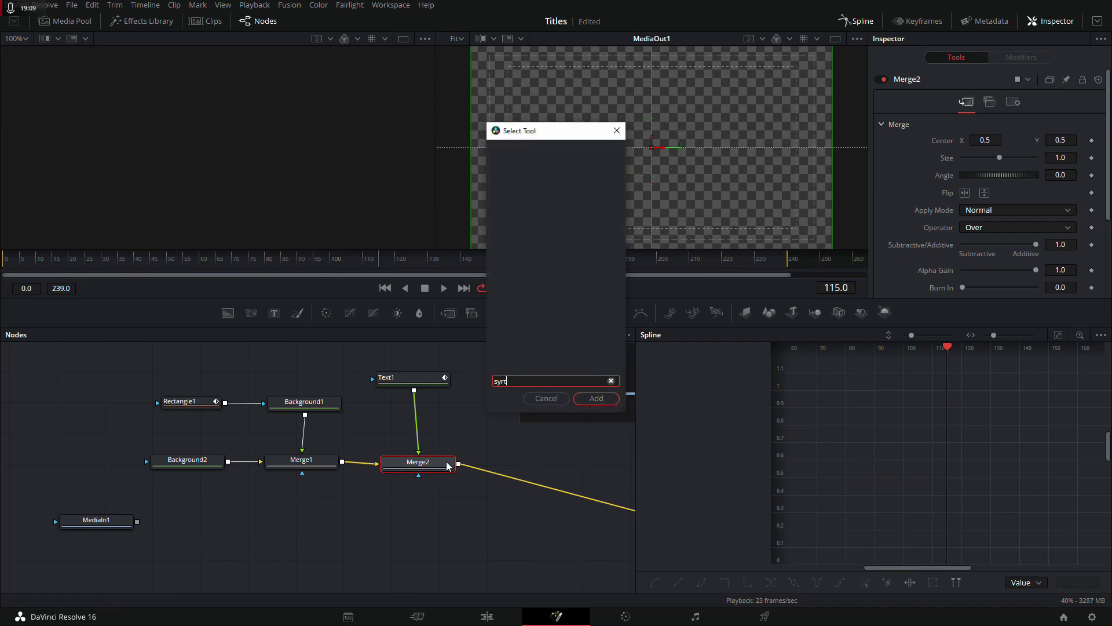
key("BackSpace")
type("tre")
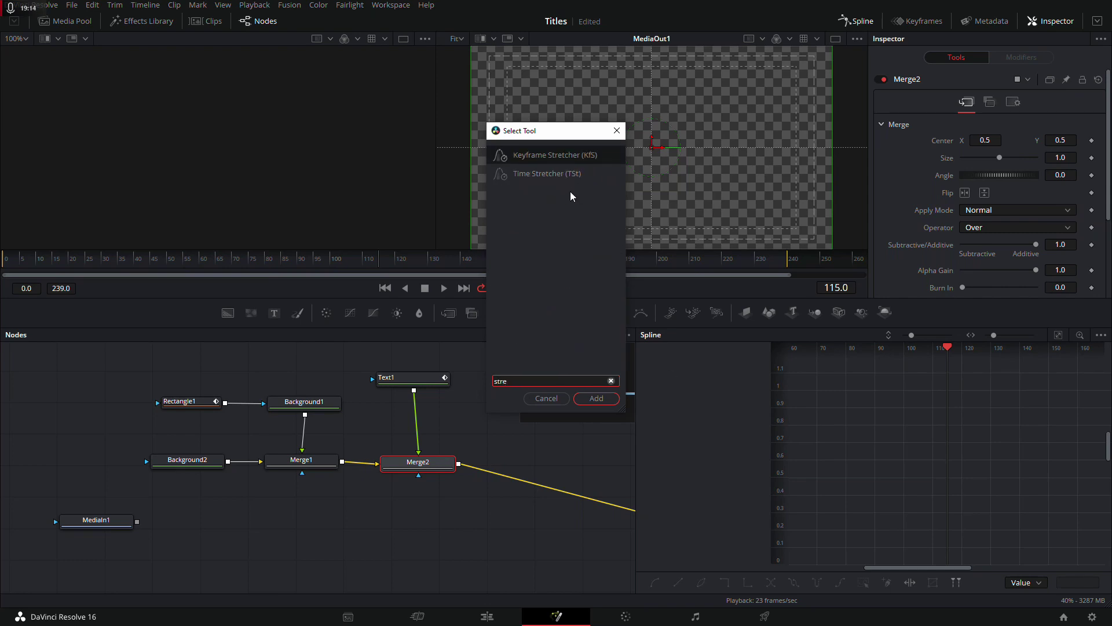
left_click(557, 155)
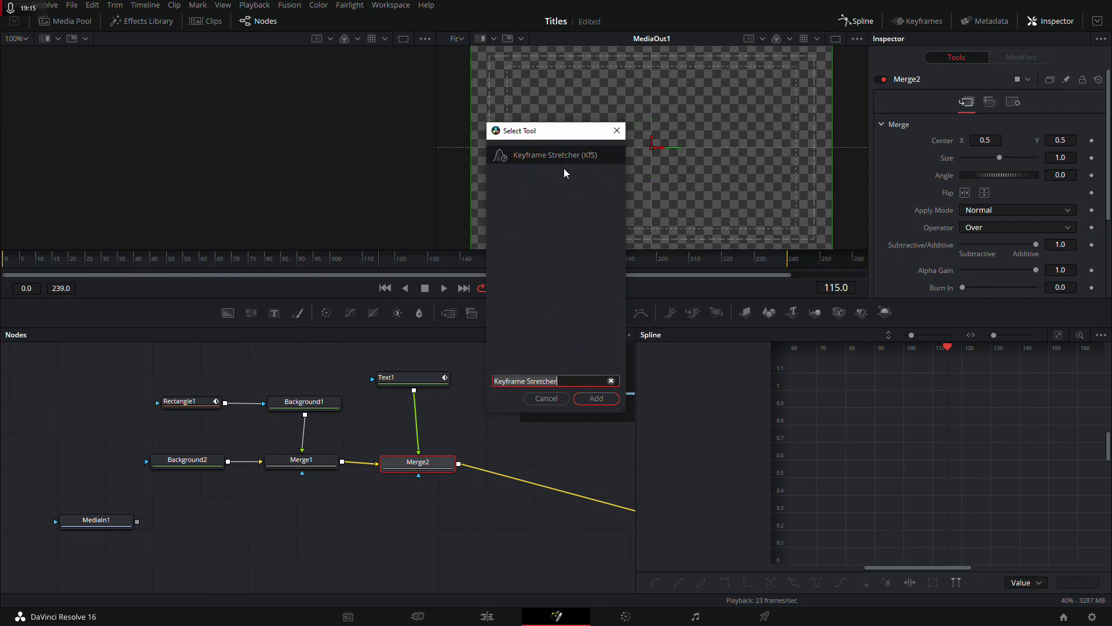
left_click(596, 398)
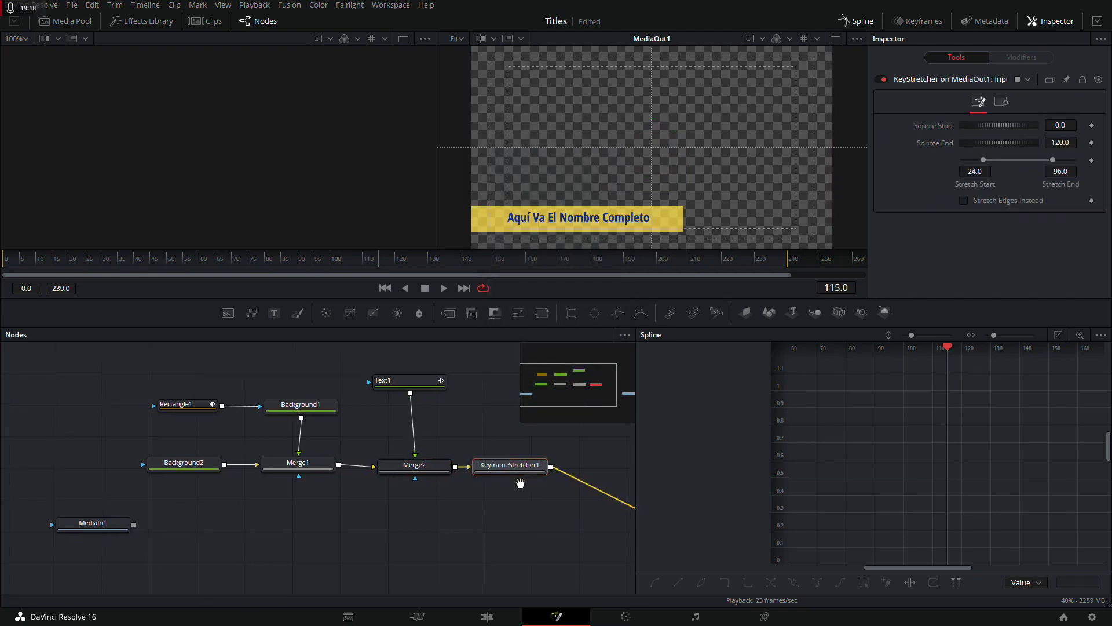
left_click_drag(338, 463, 352, 454)
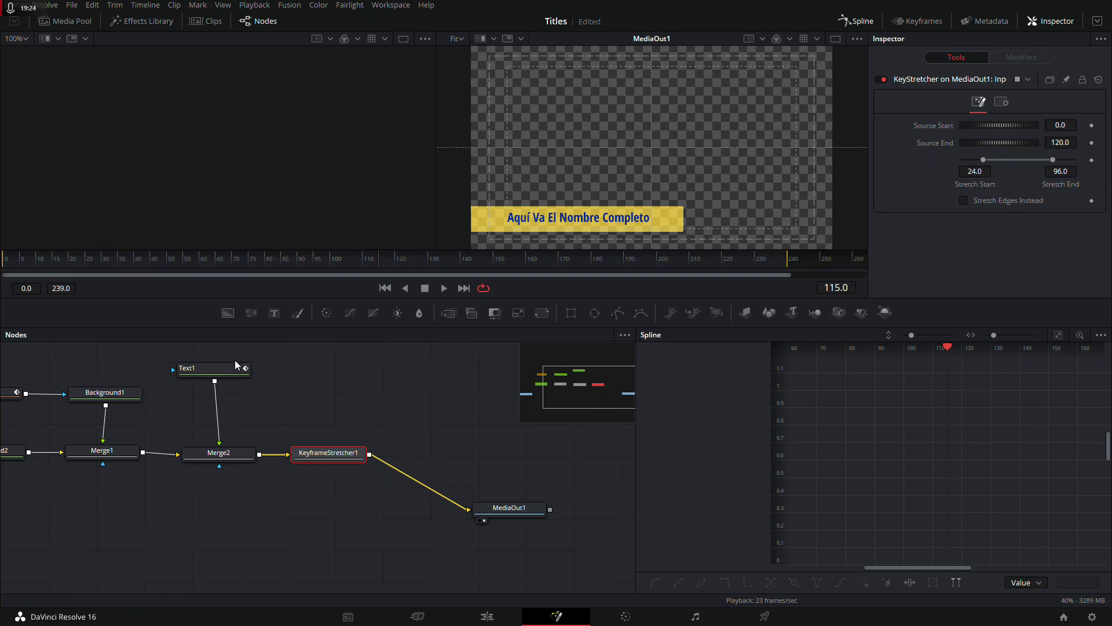
left_click(219, 454)
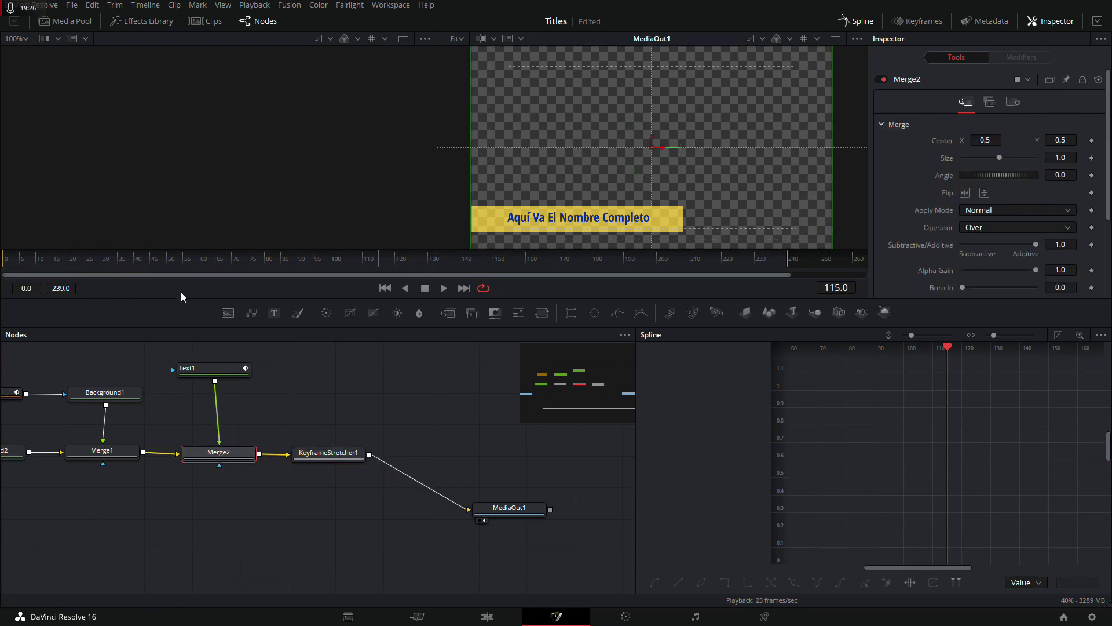
left_click_drag(249, 450, 382, 478)
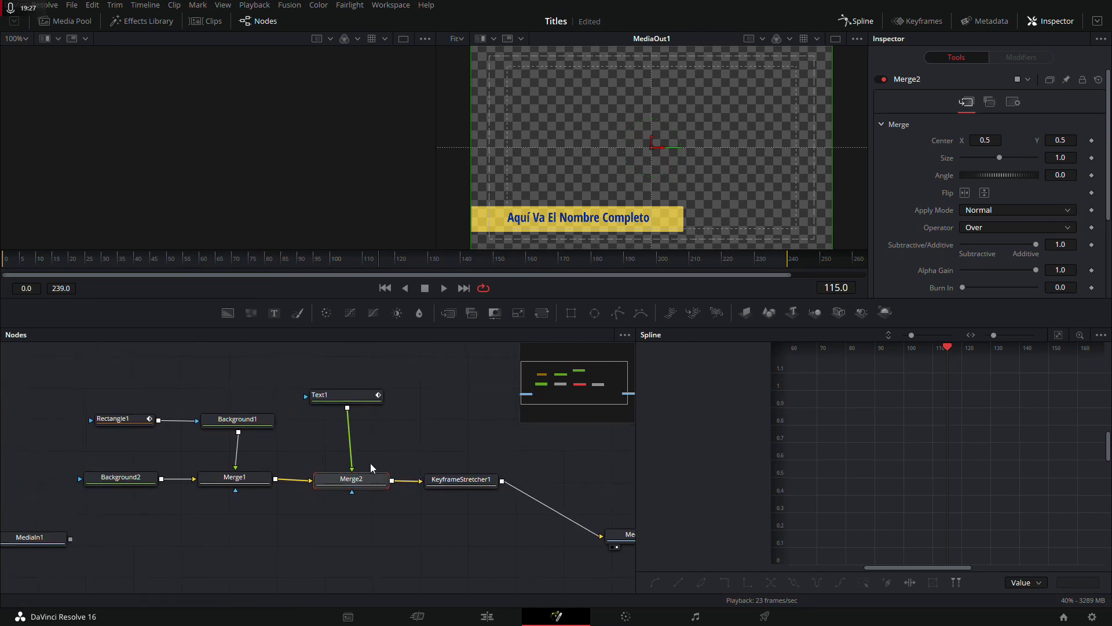
left_click(343, 401)
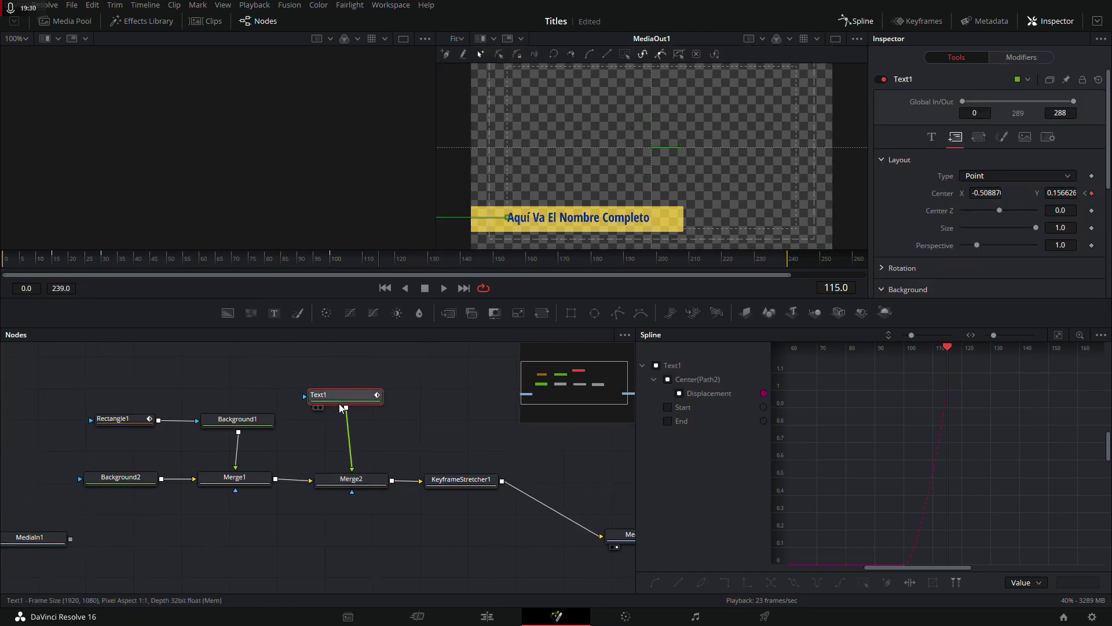
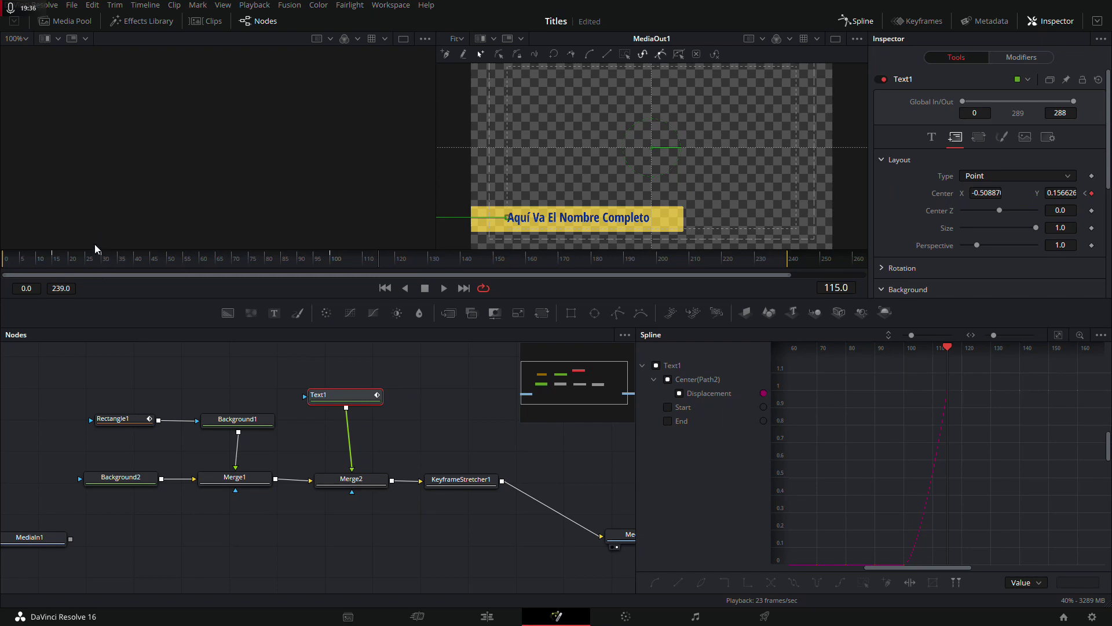
Give KeyframeStretcher1 Stretch Start 30, Stretch End 100 and Source End 115 in the Inspector.
left_click(461, 479)
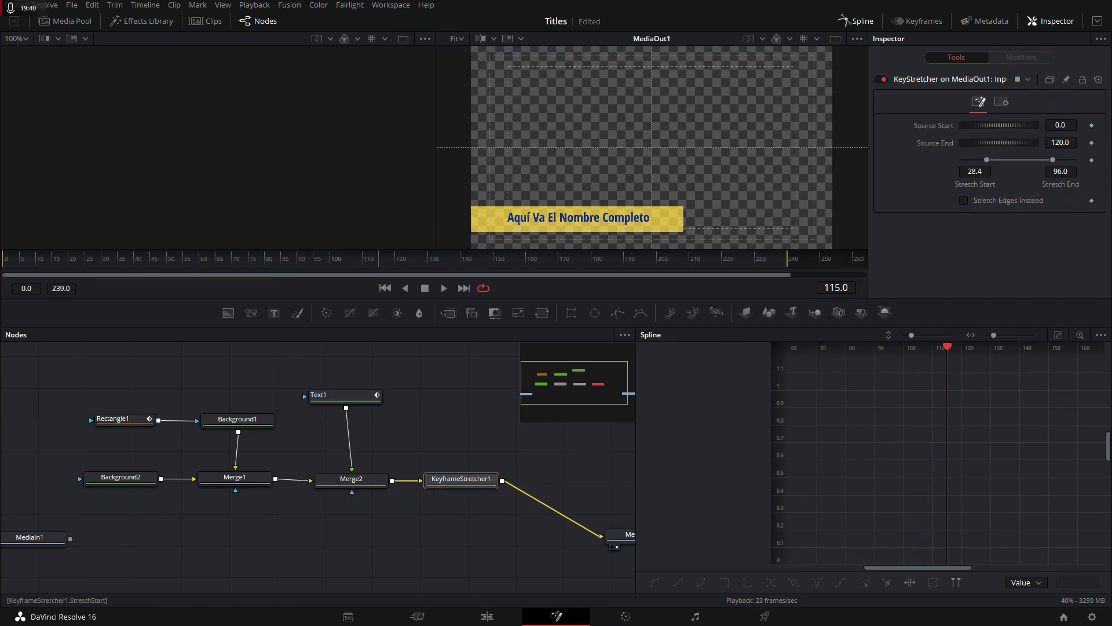
left_click(986, 170)
type("30")
key("Tab")
left_click_drag(351, 262, 332, 263)
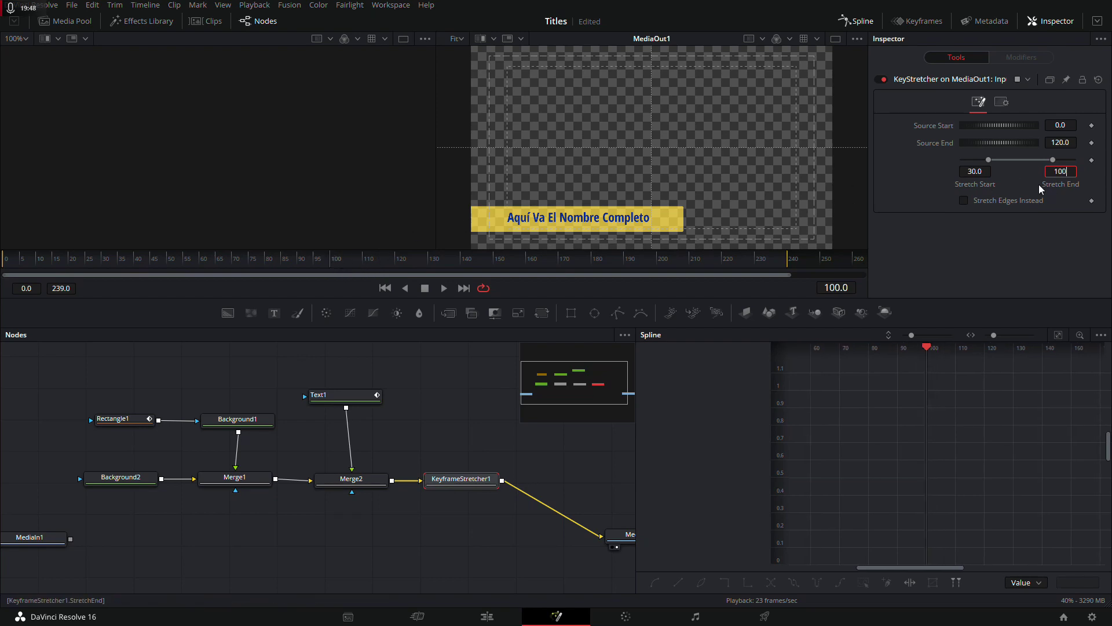
key("Tab")
mouse_move(19, 264)
left_mouse_down()
mouse_move(4, 268)
mouse_move(384, 269)
left_mouse_up()
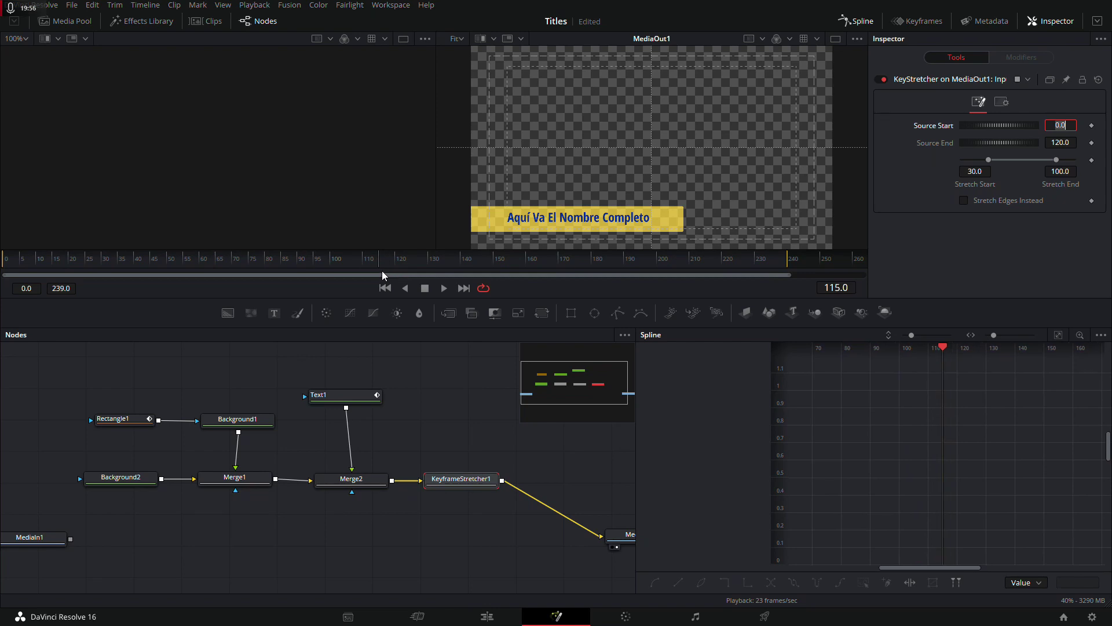
left_click(1050, 138)
type("115")
key("Tab")
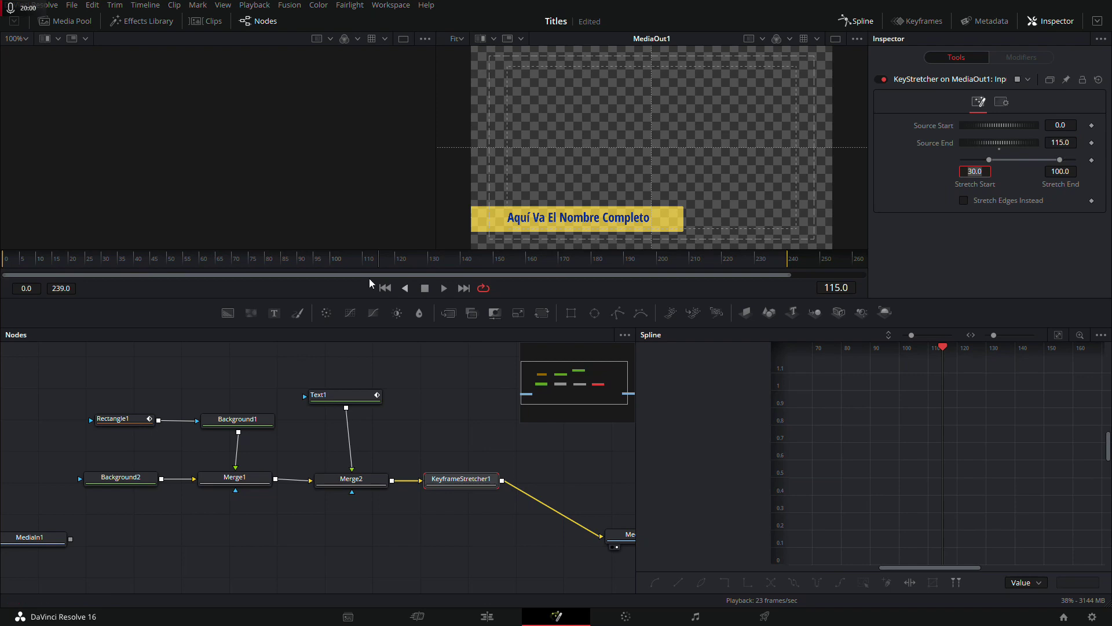
left_click(443, 451)
Box-select every title node in the Fusion graph except MediaOut1.
left_click(384, 288)
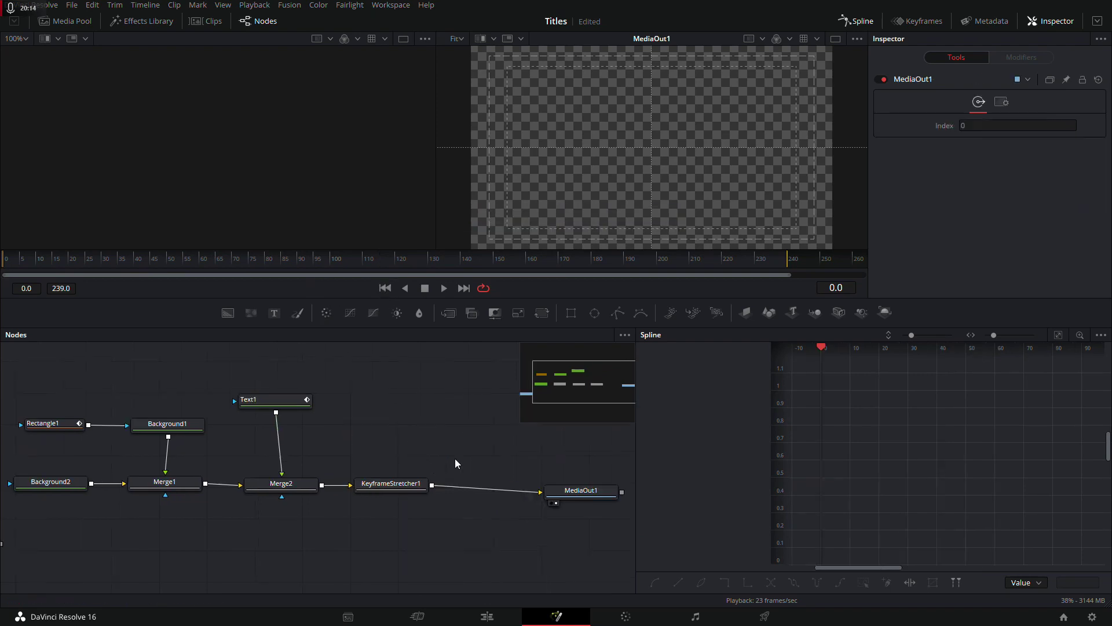
scroll(474, 478, "down", 1)
scroll(473, 478, "down", 1)
mouse_move(134, 386)
left_mouse_down()
mouse_move(443, 497)
mouse_move(509, 492)
left_mouse_up()
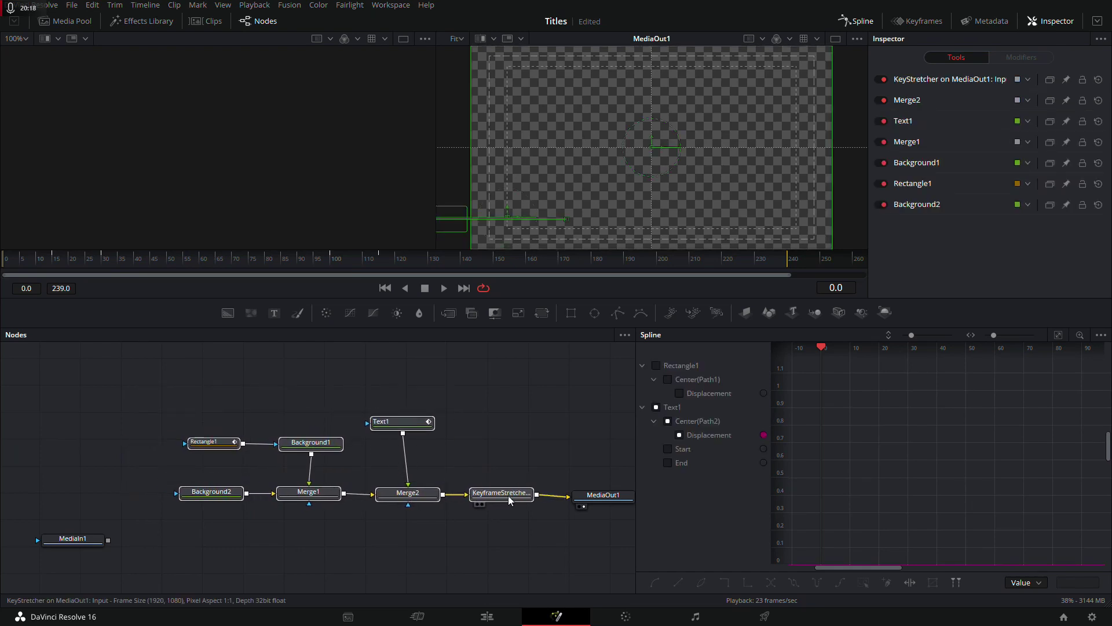
left_click(509, 491)
left_click(522, 468)
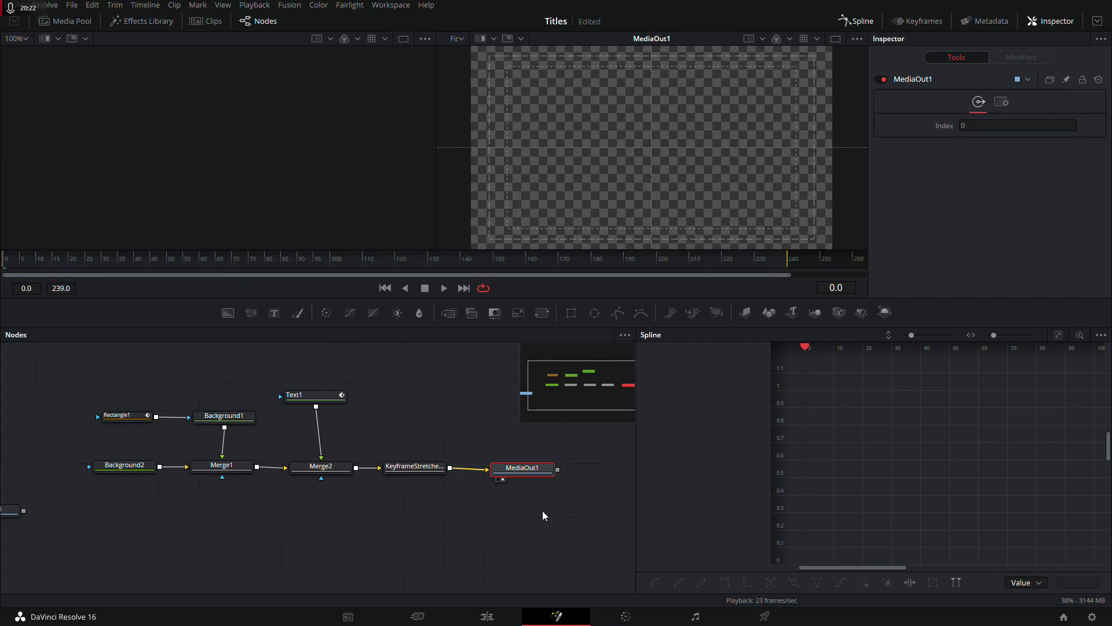
left_click_drag(94, 373, 458, 484)
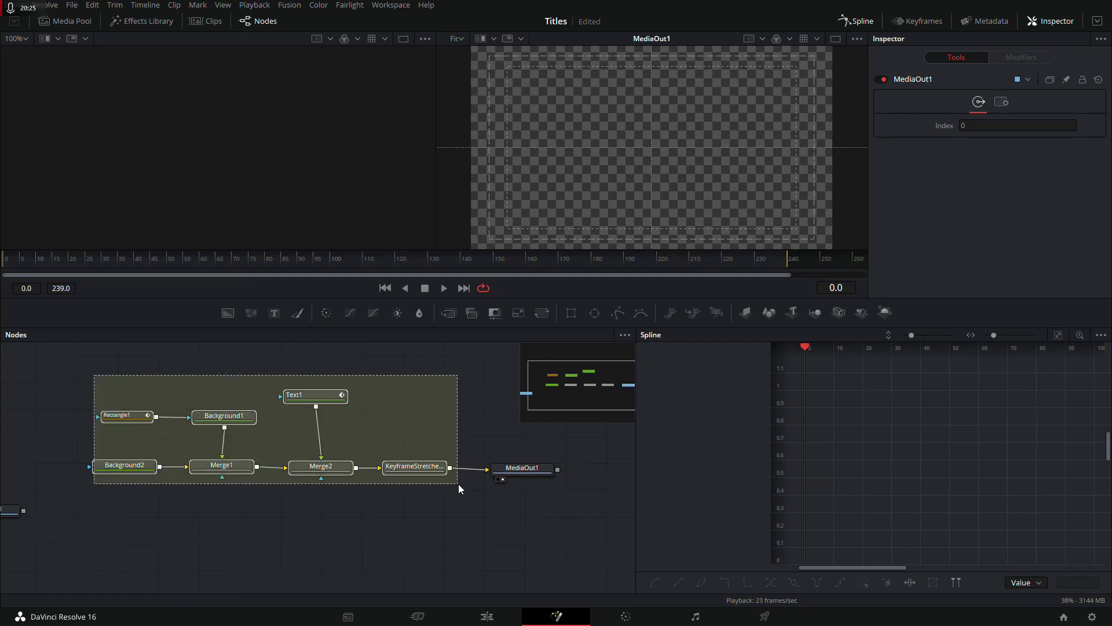
On the Edit page, scrub the timeline from four seconds to preview the yellow name title.
left_click(492, 620)
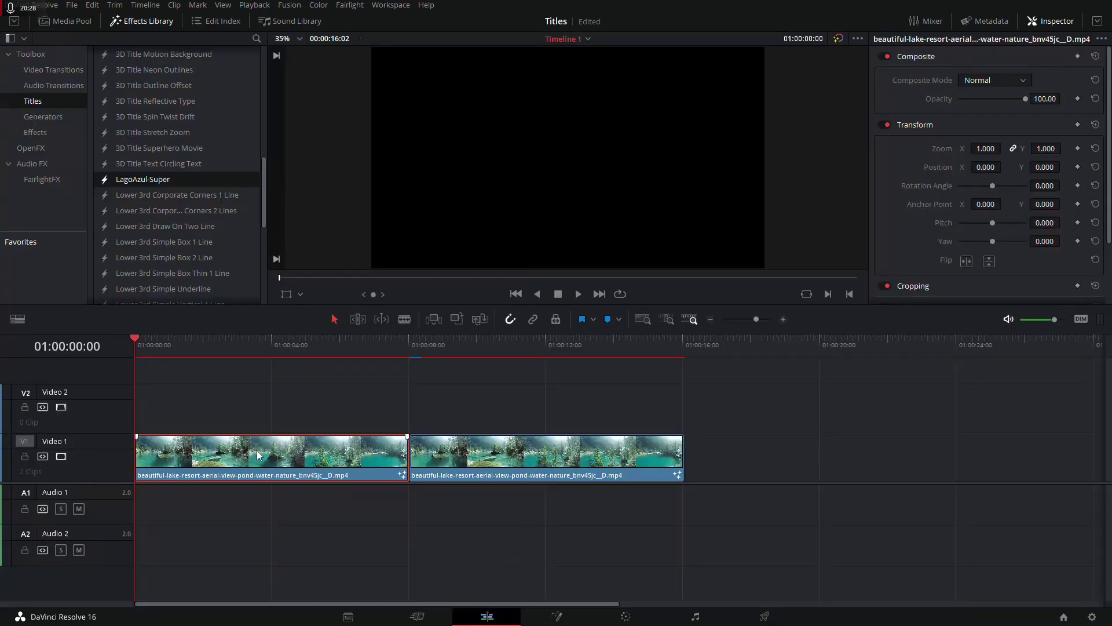
left_click(278, 350)
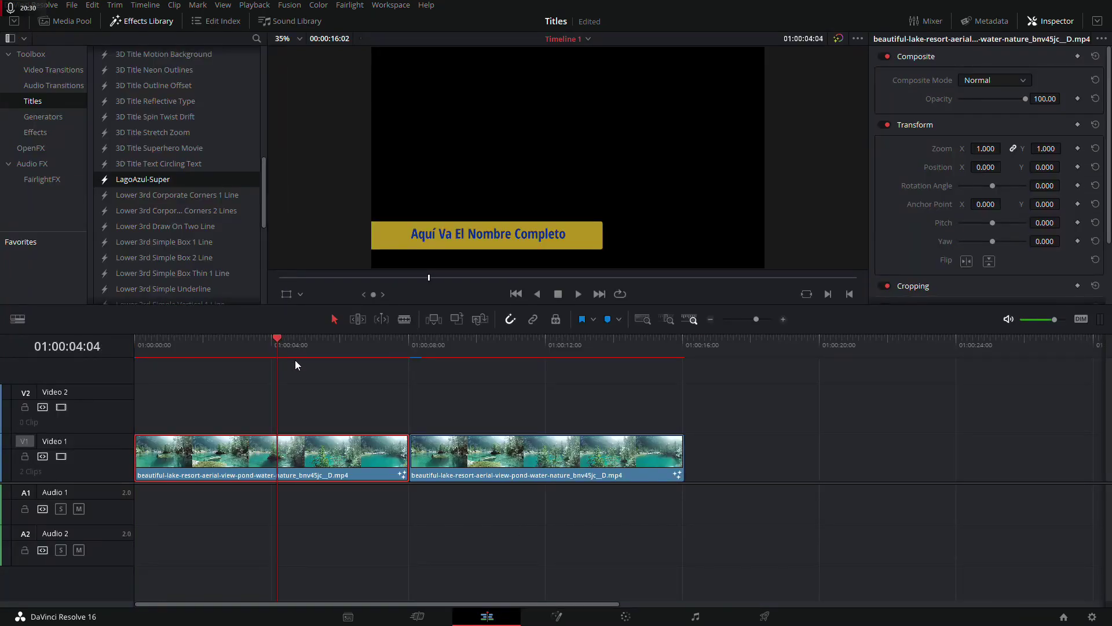
left_click_drag(399, 350, 251, 348)
Back in Fusion, select the Text1 title nodes together and create a macro from them.
left_click(557, 617)
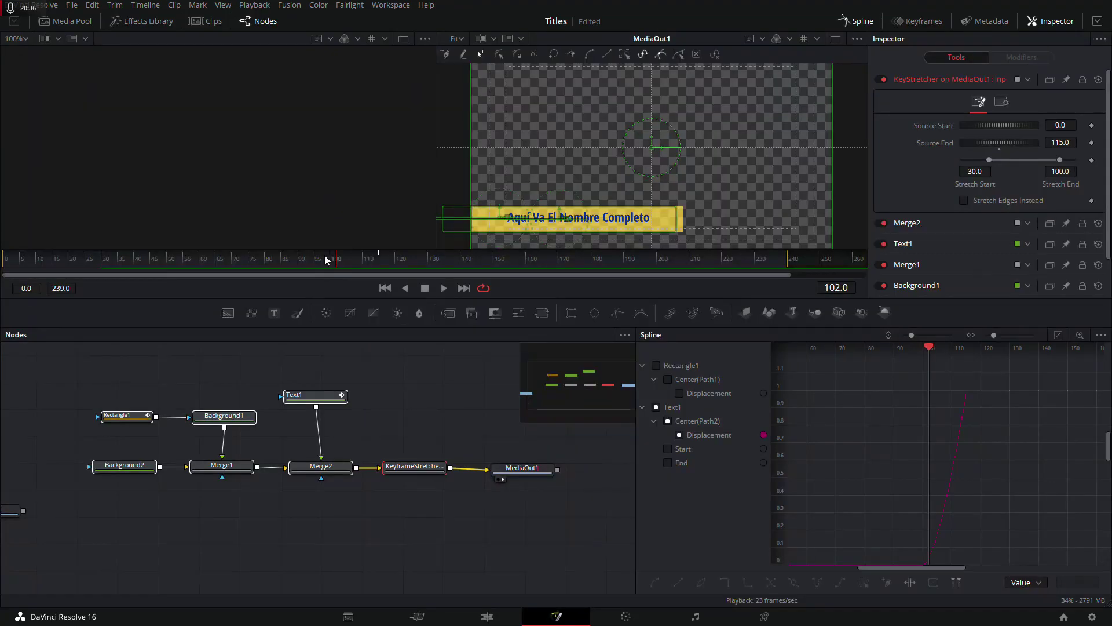
left_click_drag(92, 405, 421, 519)
left_click(507, 455)
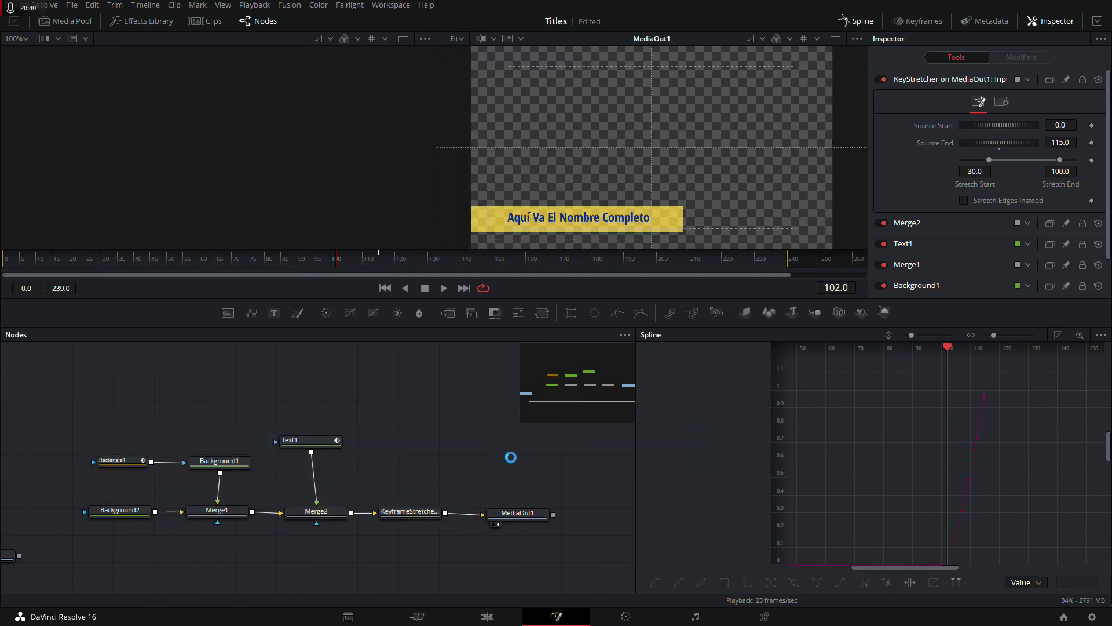
left_click_drag(324, 441, 327, 428)
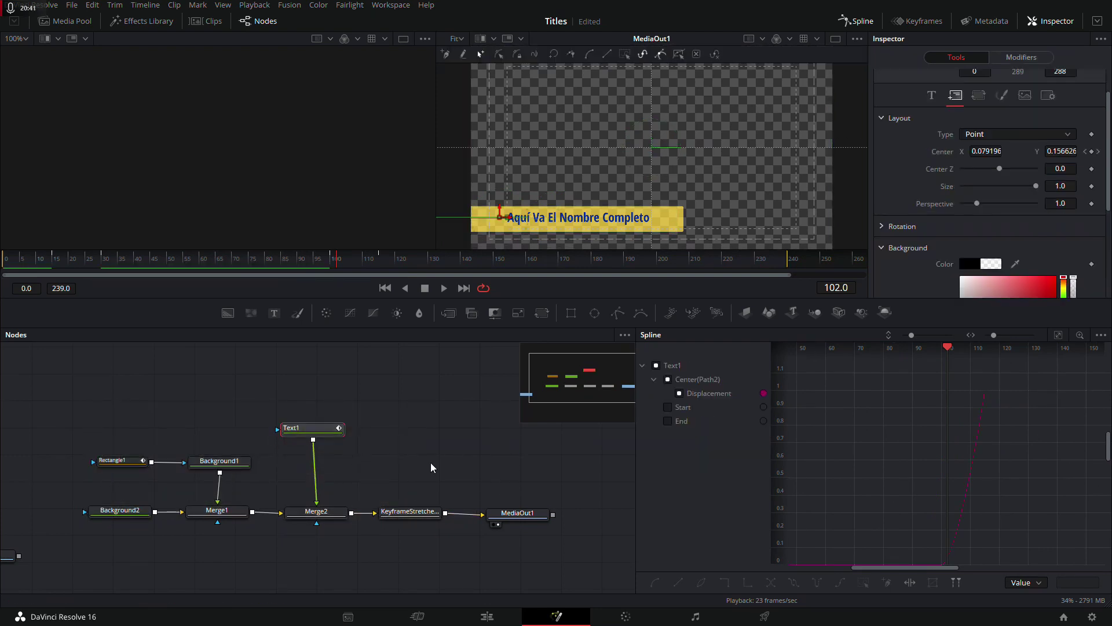
left_click_drag(569, 444, 82, 536)
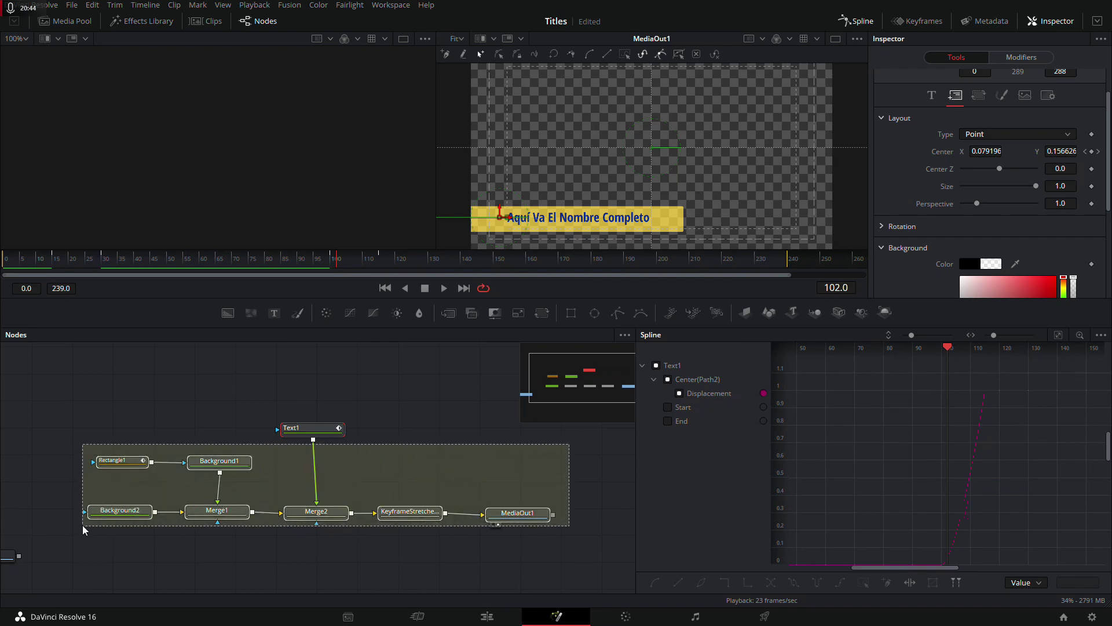
right_click(324, 429)
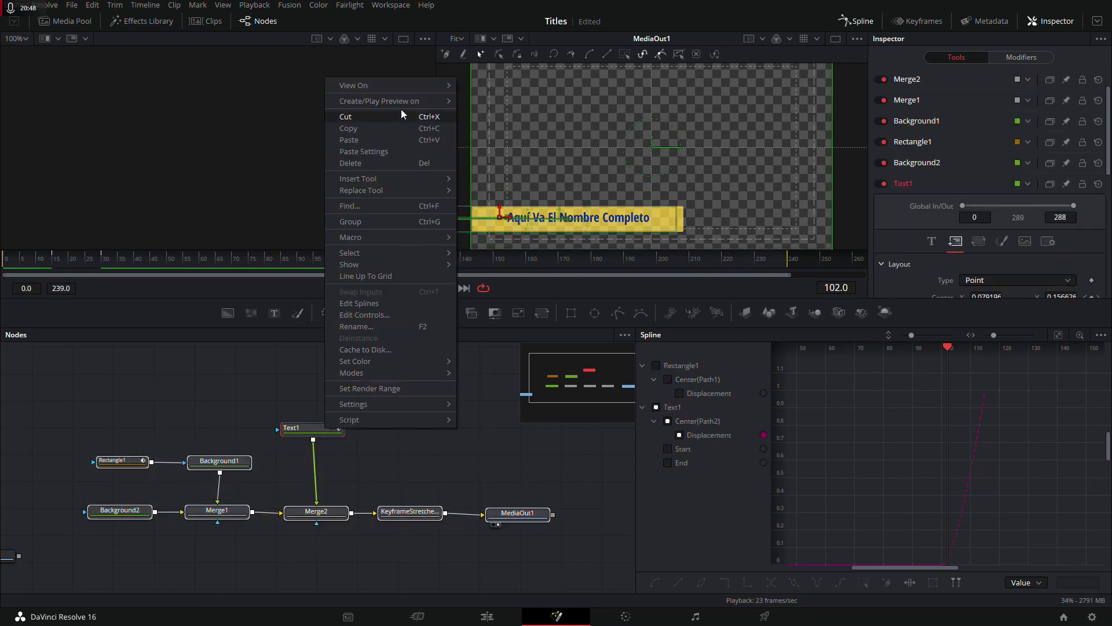
left_click(502, 242)
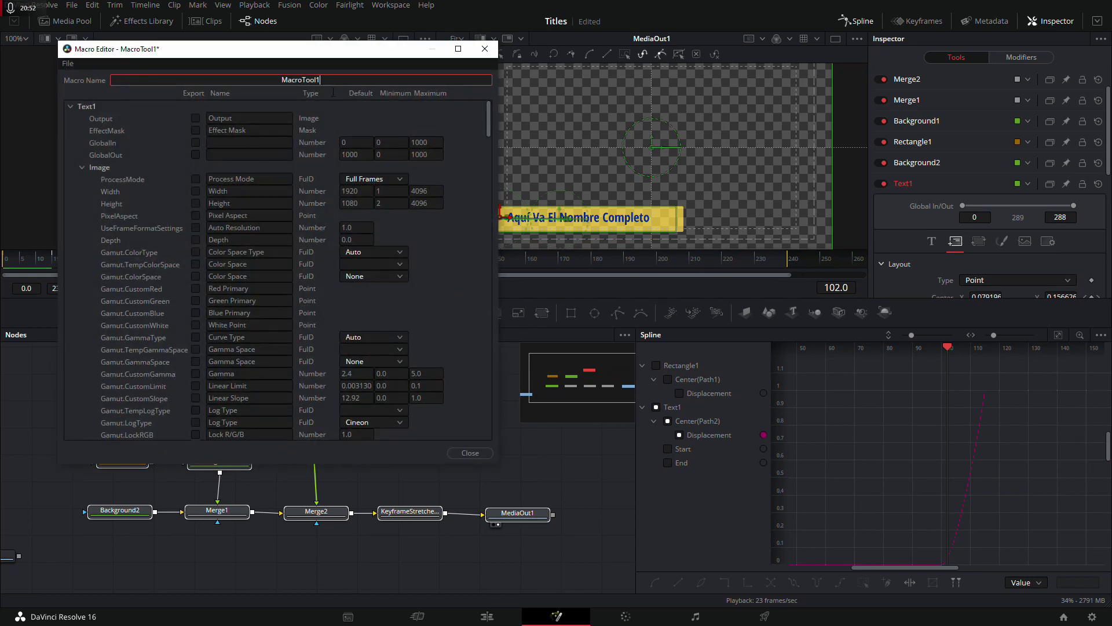
Name the macro LagoAzul-Super-Autostretch and save it as a setting file on the Desktop.
double_click(234, 81)
type("LagoAzul-Super-")
type("Autostretch")
left_click(81, 168)
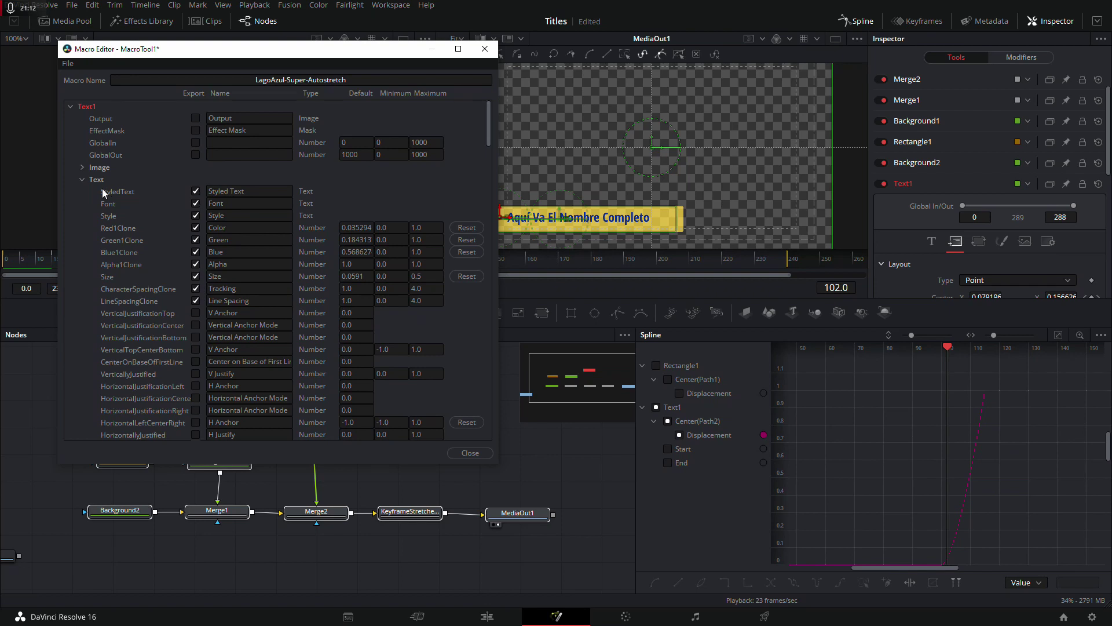
left_click(68, 63)
left_click(84, 94)
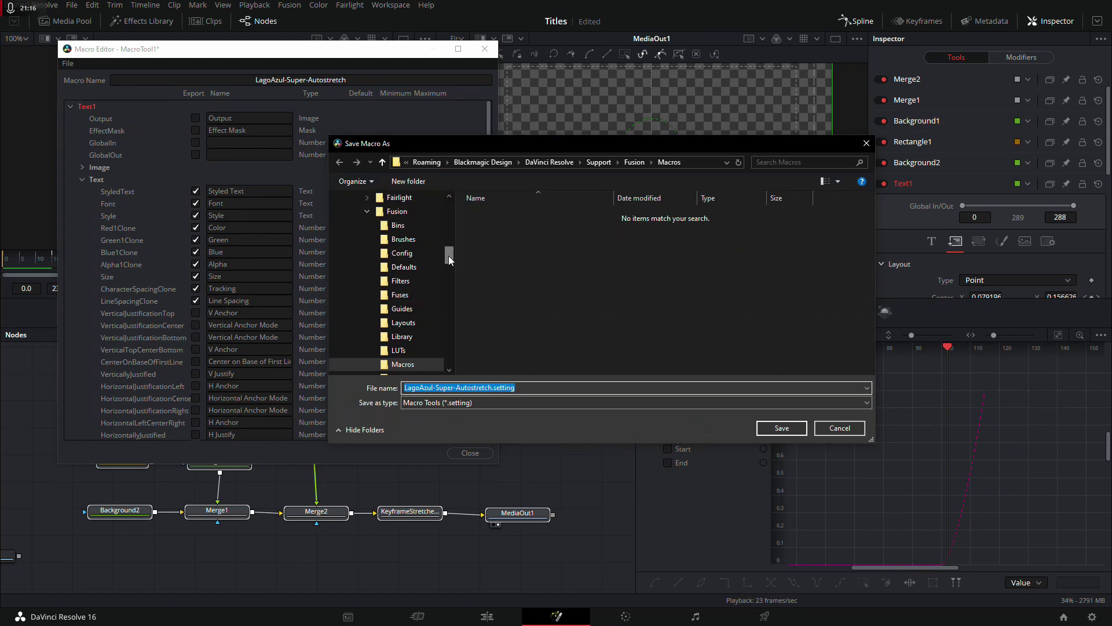
left_click_drag(450, 255, 448, 217)
left_click(367, 257)
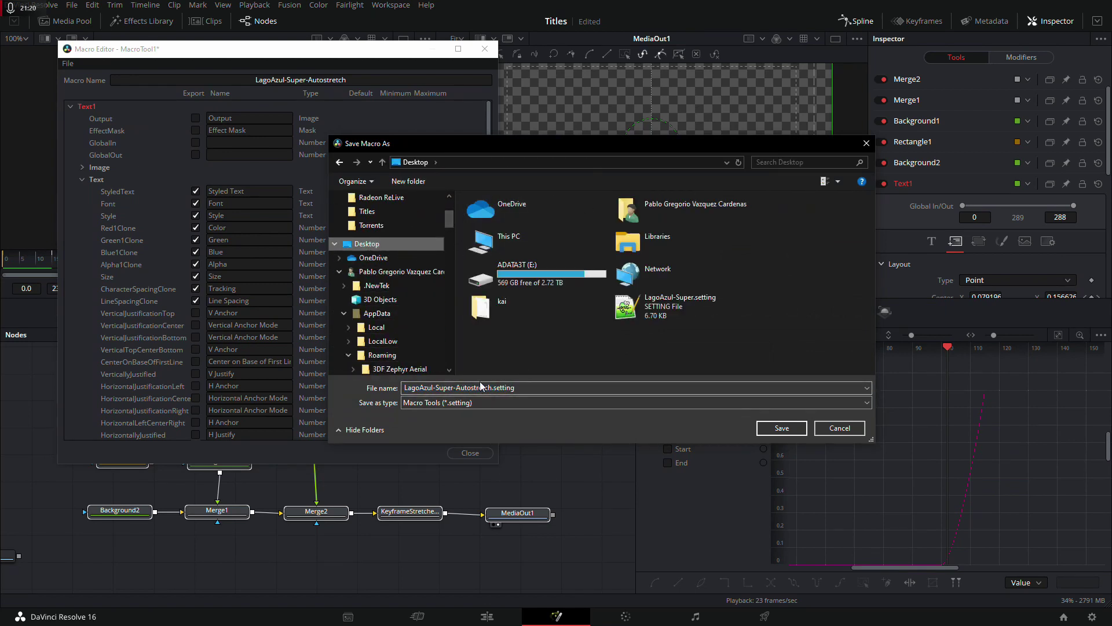
left_click(781, 427)
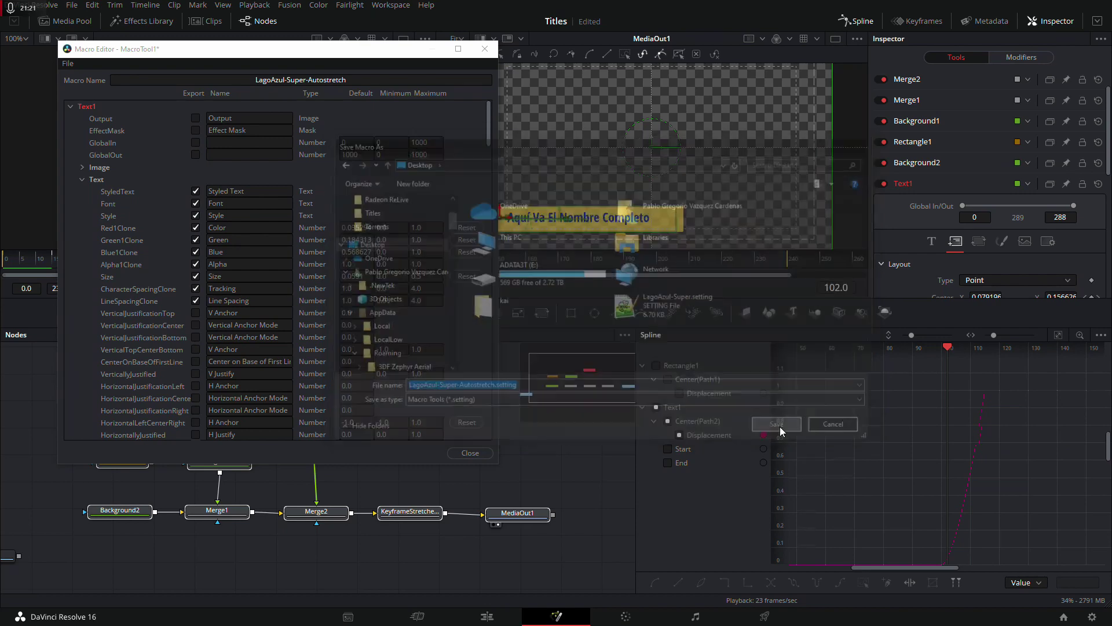
left_click(467, 455)
Connect MediaIn1 directly to MediaOut1 in the node graph.
scroll(406, 430, "down", 1)
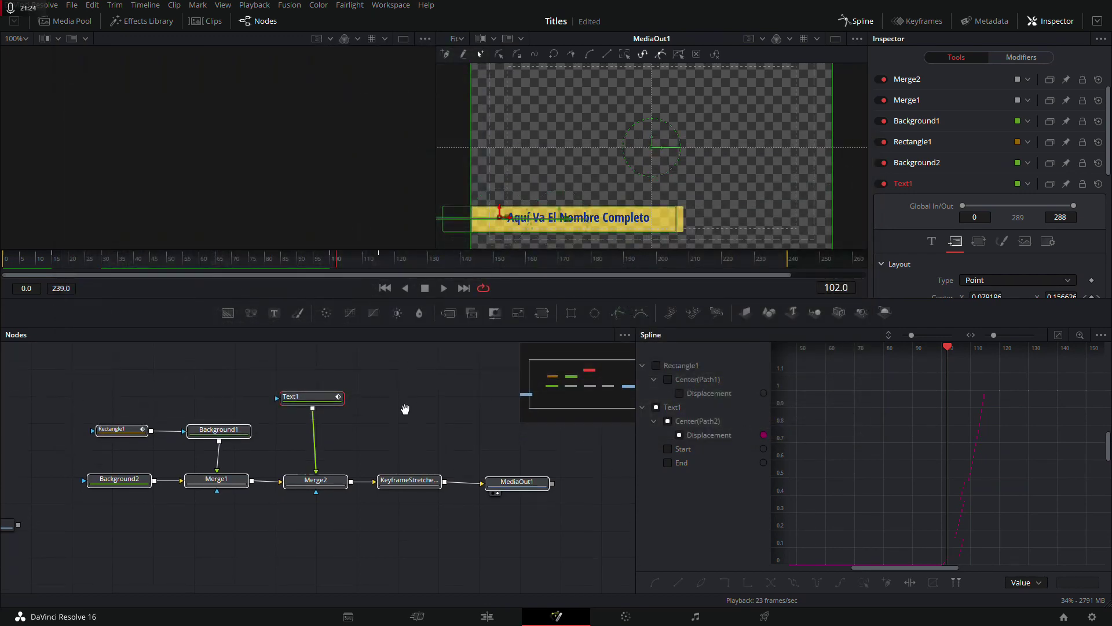
left_click_drag(535, 463, 544, 489)
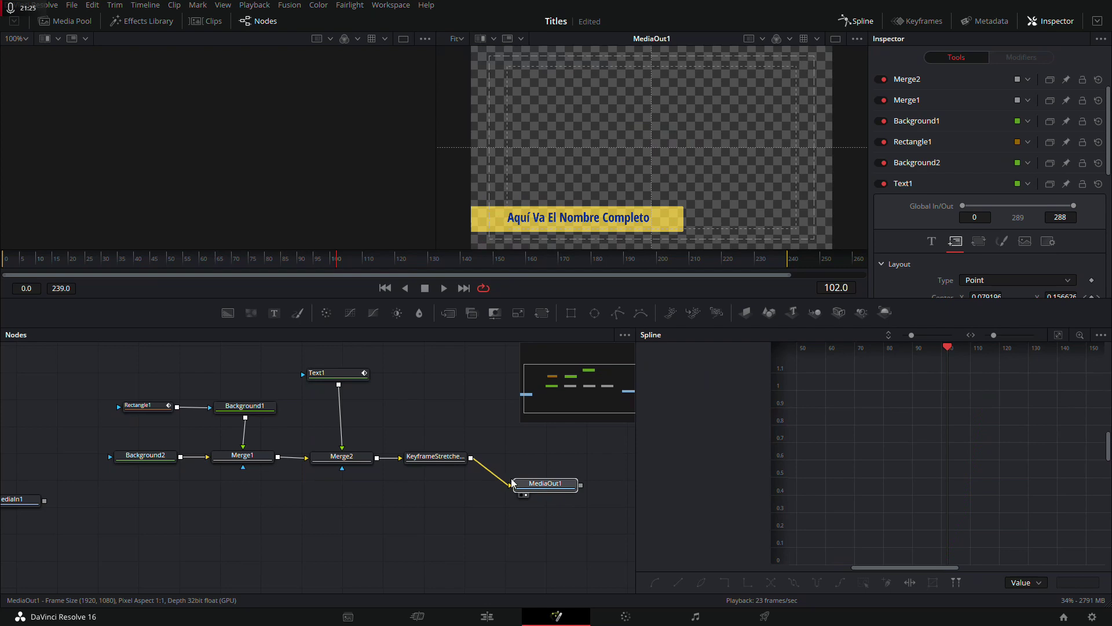
mouse_move(44, 500)
left_mouse_down()
mouse_move(512, 488)
mouse_move(529, 498)
left_mouse_up()
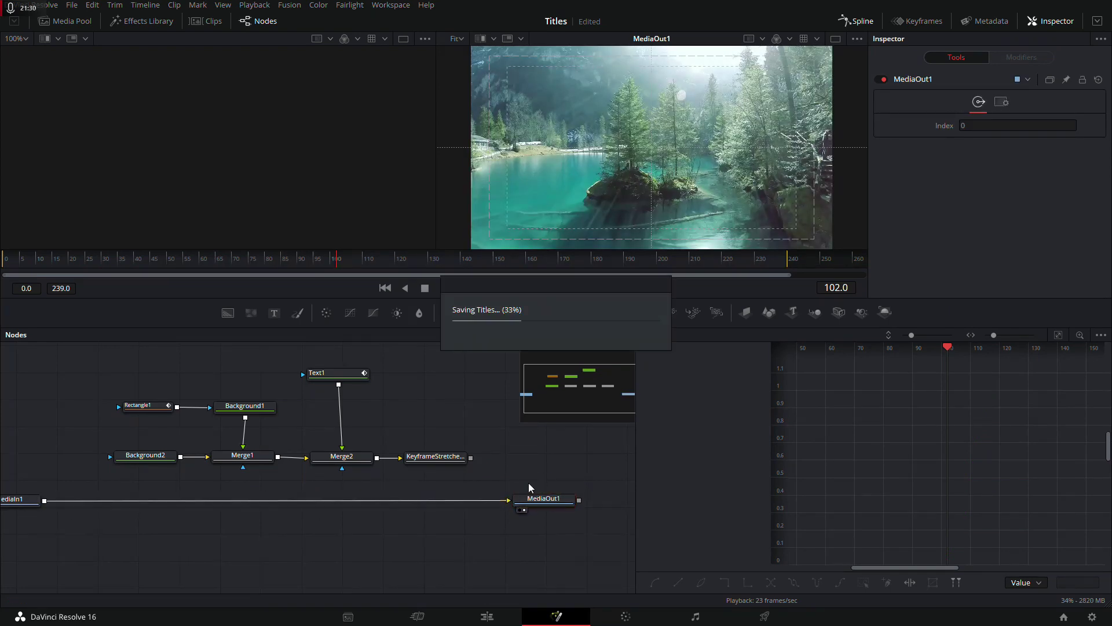
Rearrange the LagoAzul setting icons on the desktop.
left_click(43, 6)
left_click(54, 78)
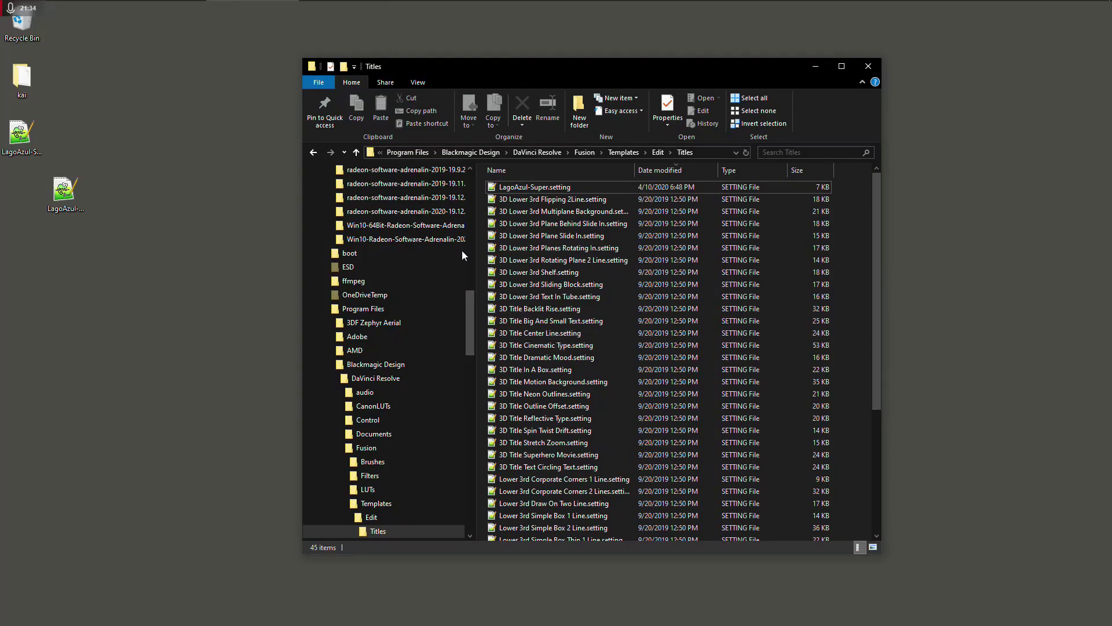
mouse_move(65, 194)
left_mouse_down()
mouse_move(83, 218)
mouse_move(110, 139)
left_mouse_up()
left_click_drag(23, 151, 110, 243)
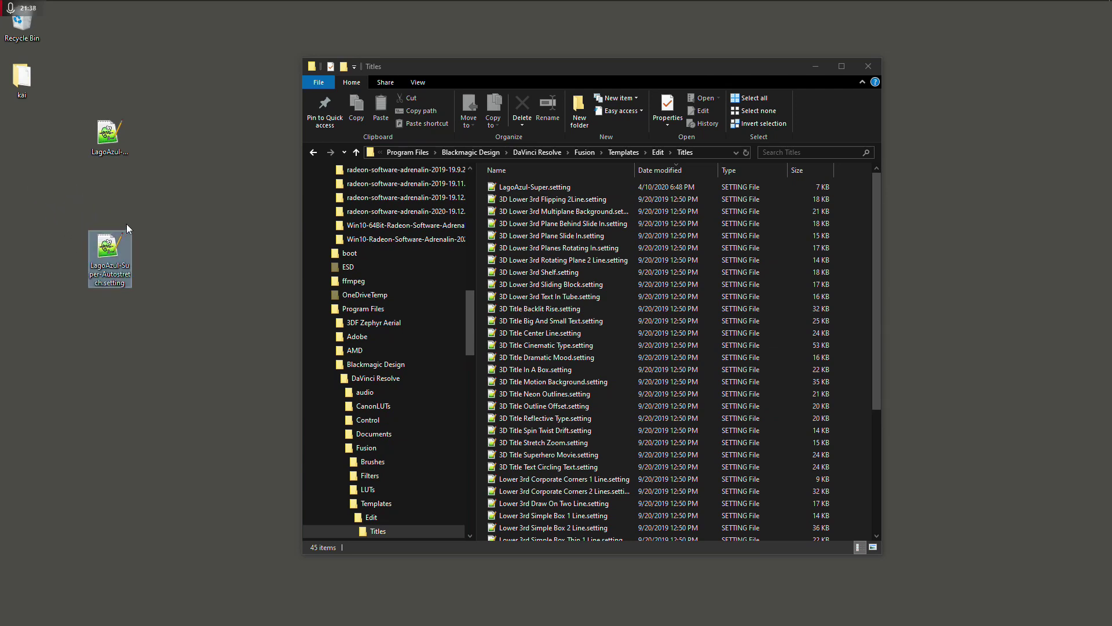
Open 3D Lower 3rd Flipping 2Line.setting from the Titles folder in Notepad++.
right_click(532, 199)
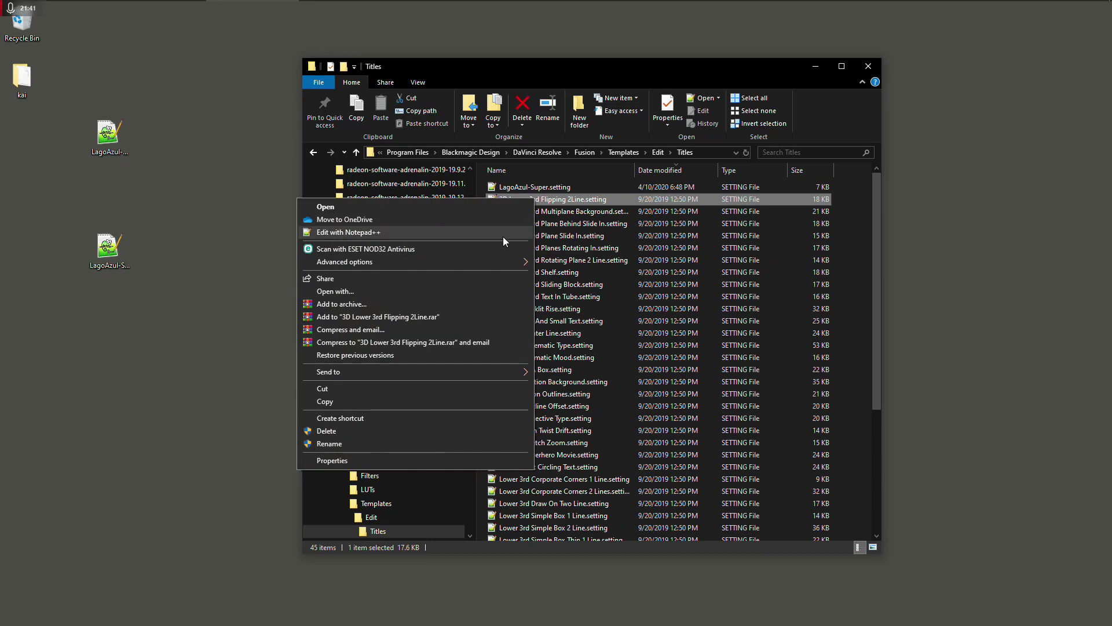
left_click(501, 234)
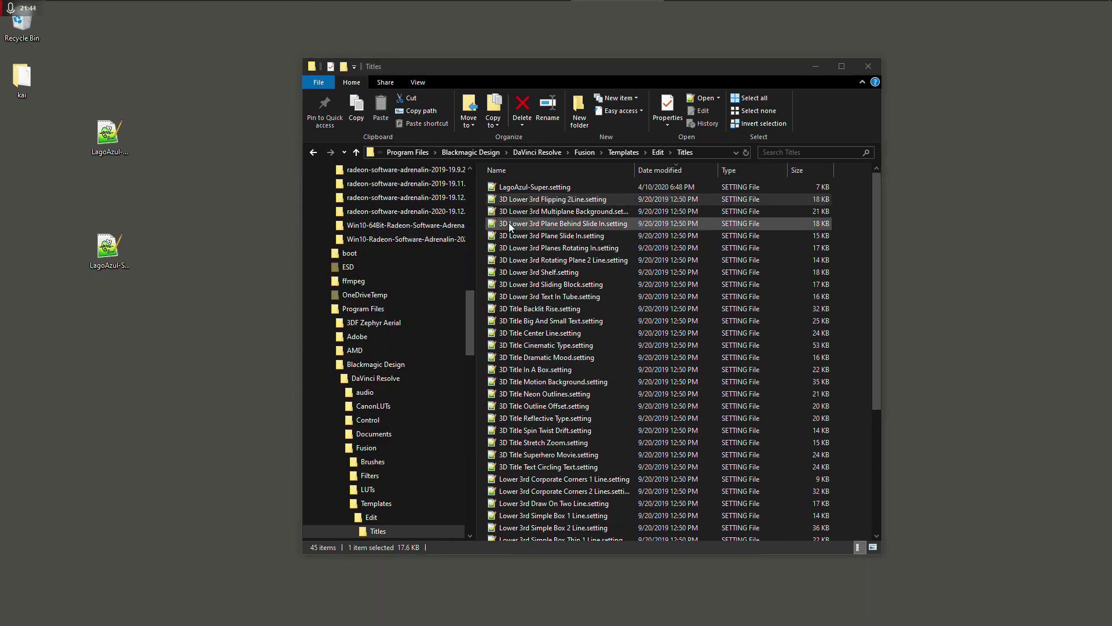
right_click(524, 200)
left_click(434, 236)
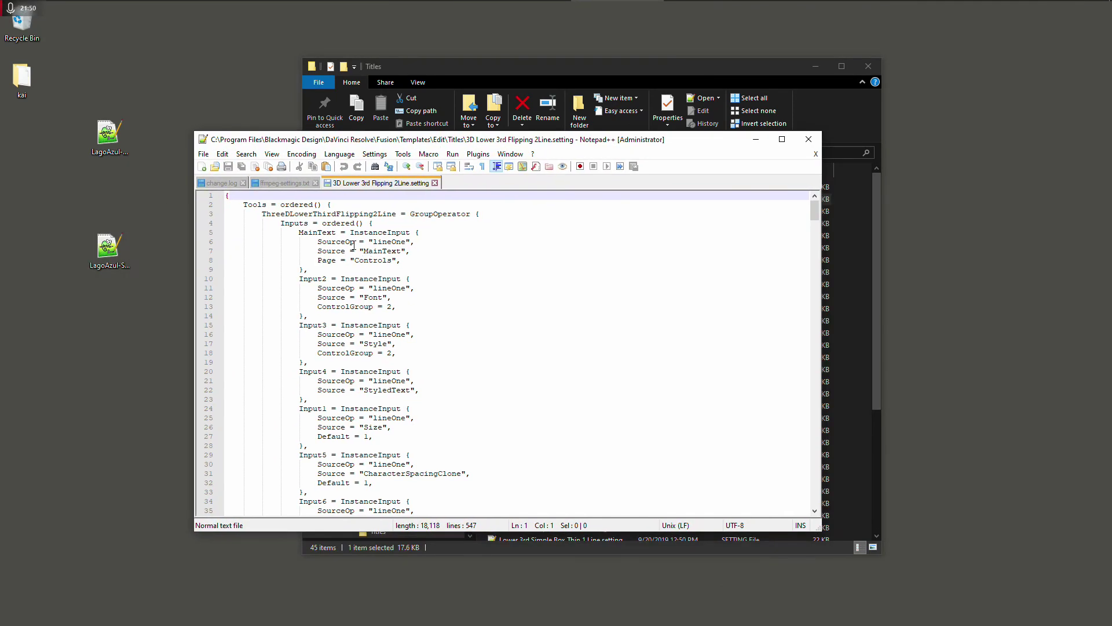
In LagoAzul-Super-Autostretch.setting, change 'Macro' to 'Group' on line 3, matching the template's GroupOperator.
left_click_drag(415, 214, 467, 214)
key("super+h")
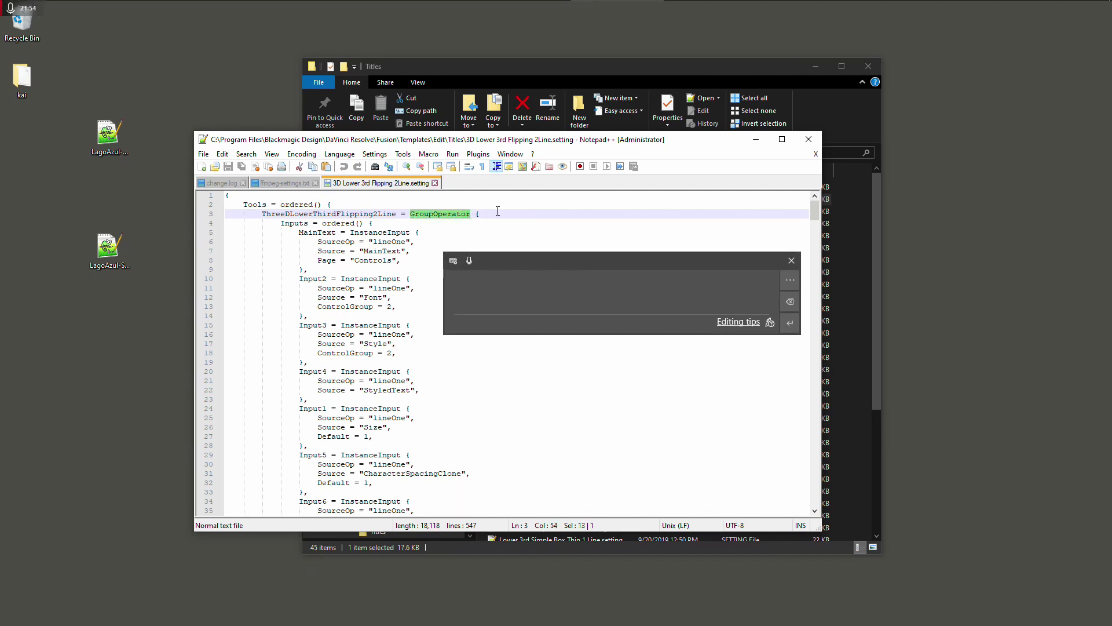
double_click(109, 259)
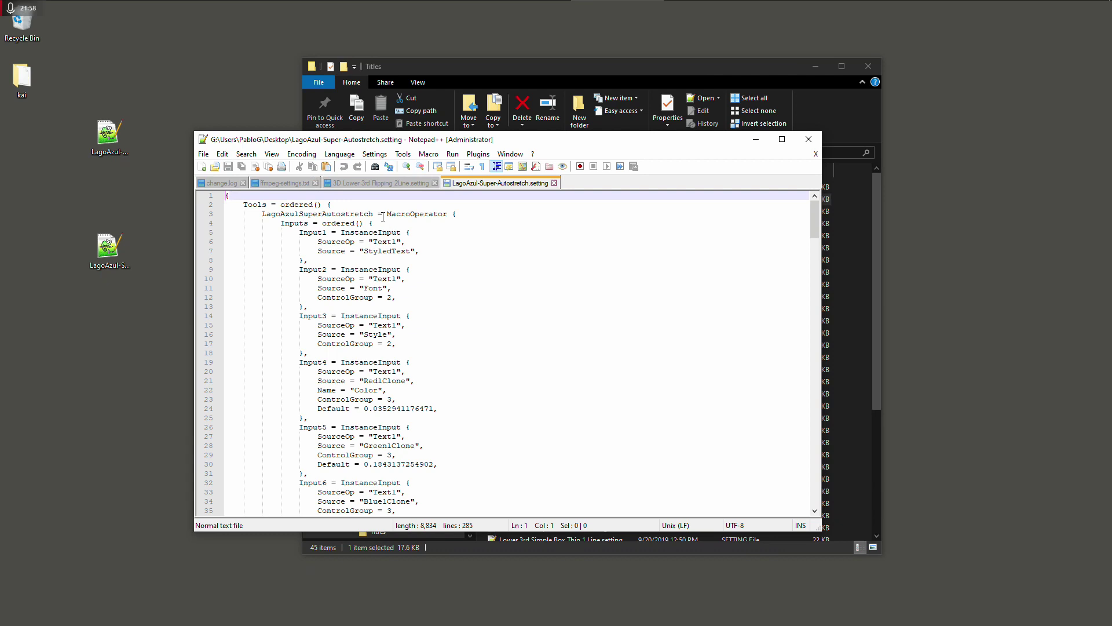
left_click_drag(388, 214, 411, 216)
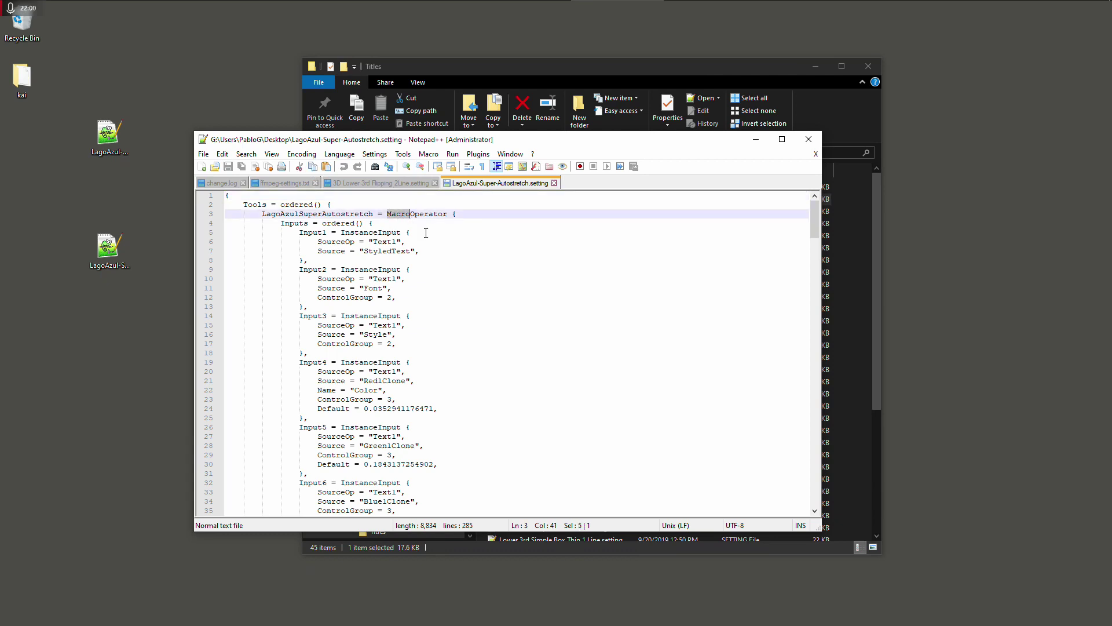
type("Group")
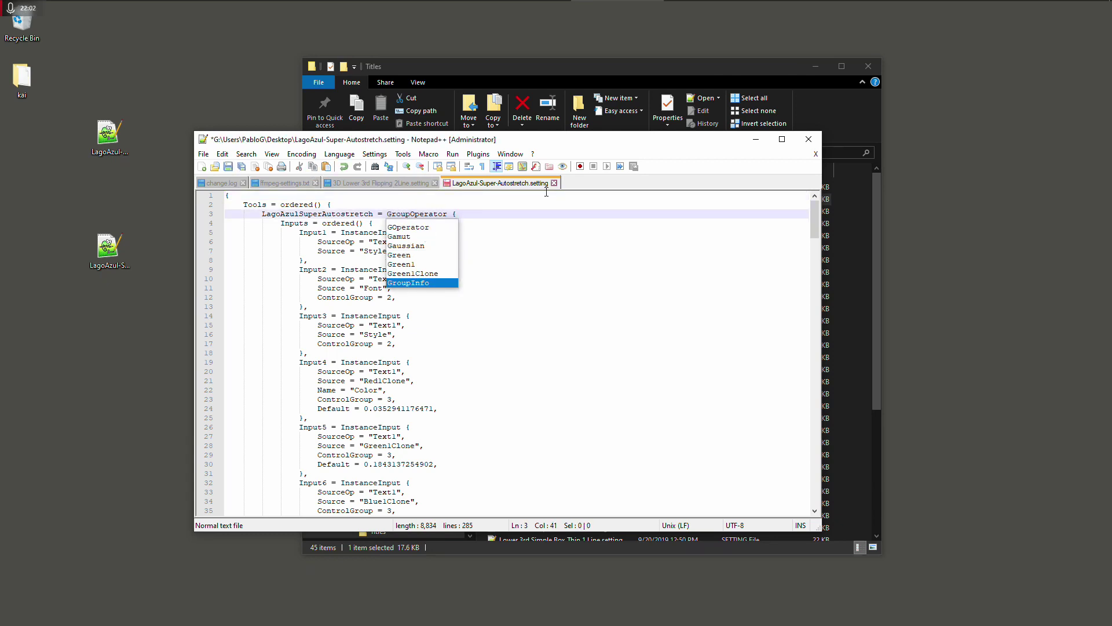
key("super+h")
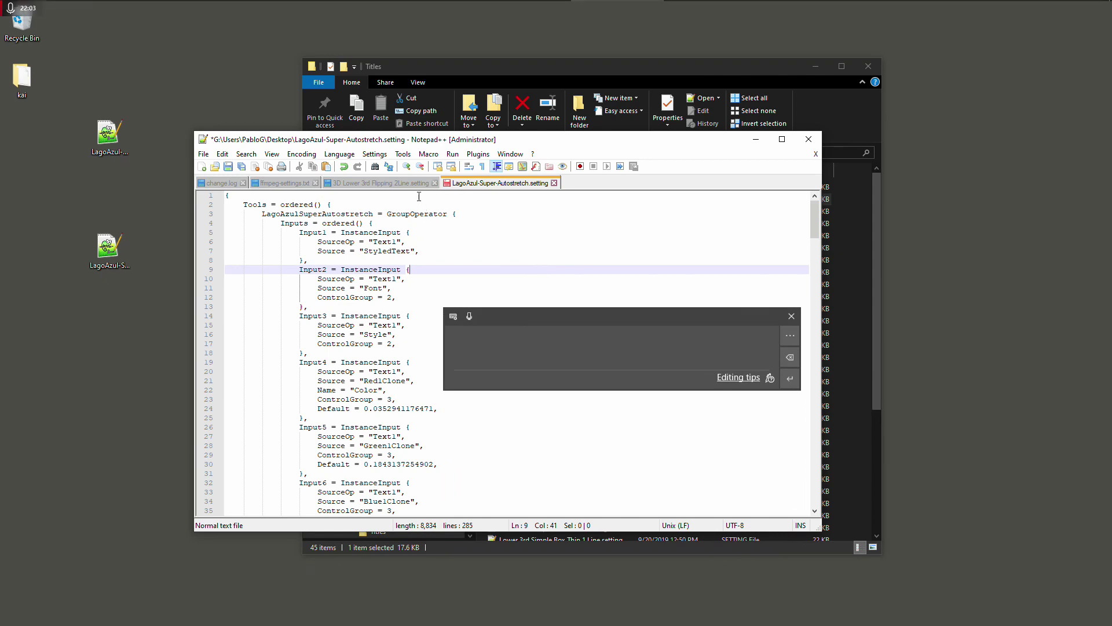
Save and close the LagoAzul setting file, then minimize Notepad++.
left_click(413, 186)
left_click(474, 184)
left_click(554, 182)
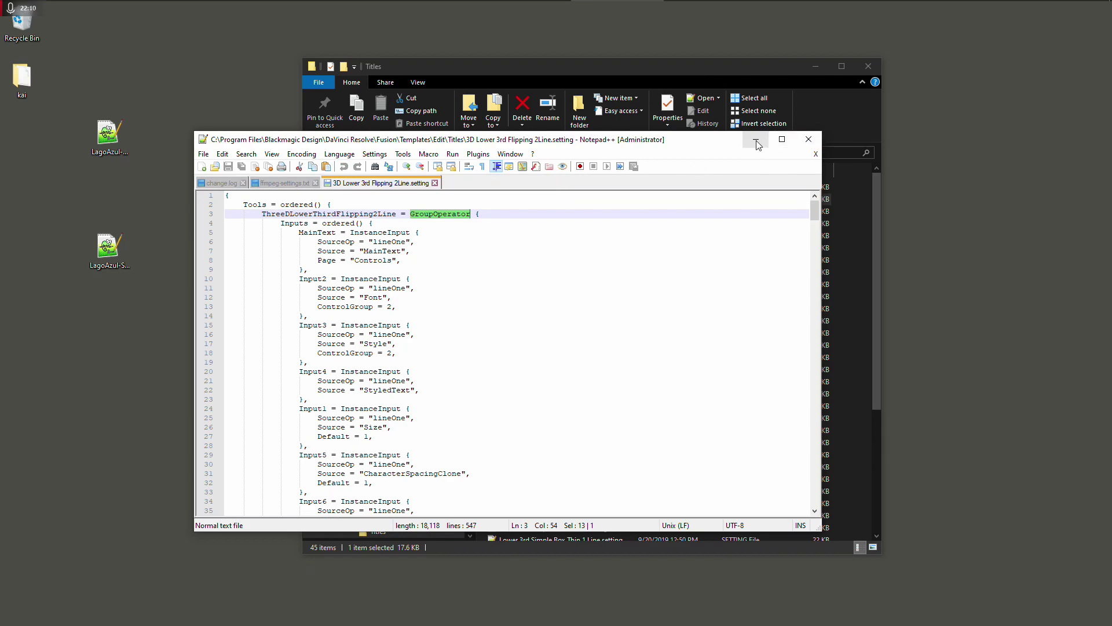
left_click(756, 142)
left_click(122, 253)
Copy LagoAzul-Super-Autostretch.setting into Fusion\Templates\Edit\Titles, granting administrator permission.
left_click_drag(118, 242, 846, 287)
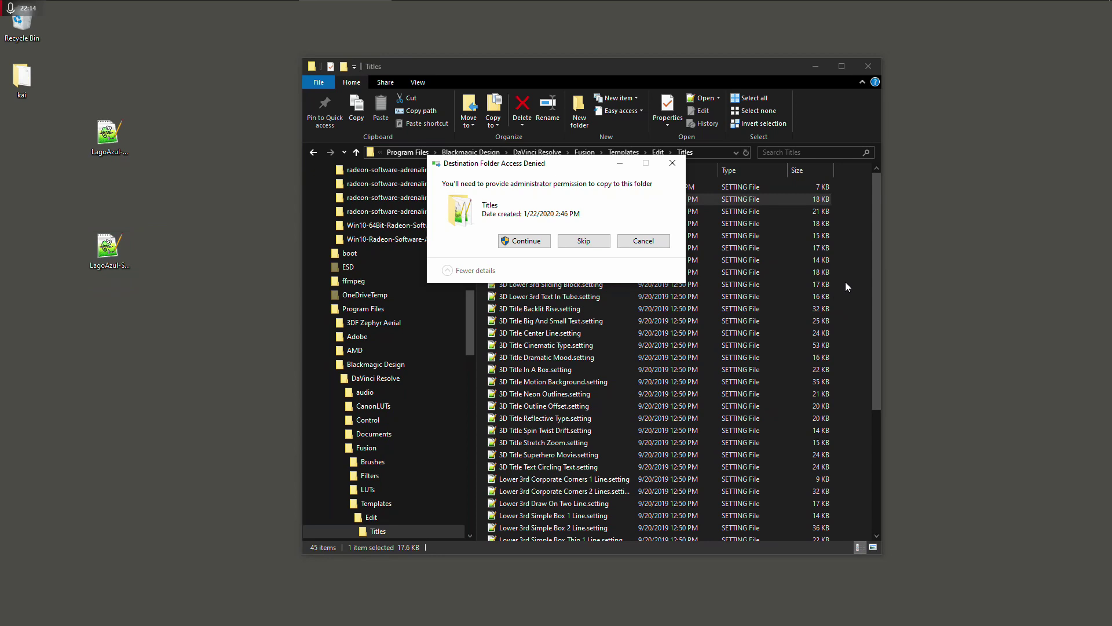
left_click(532, 244)
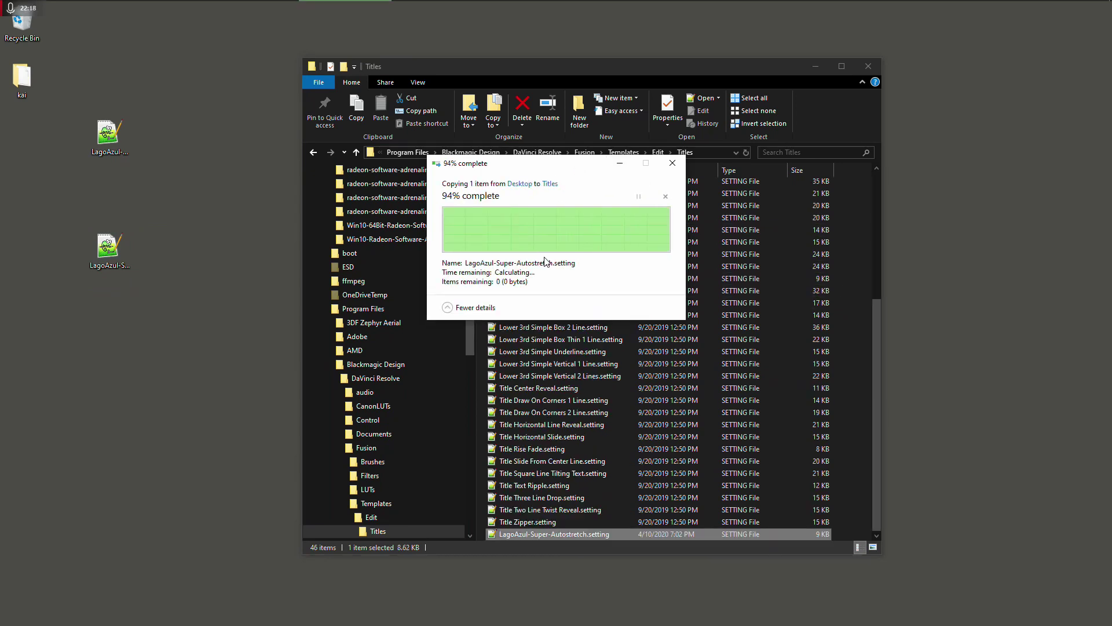
left_click(710, 152)
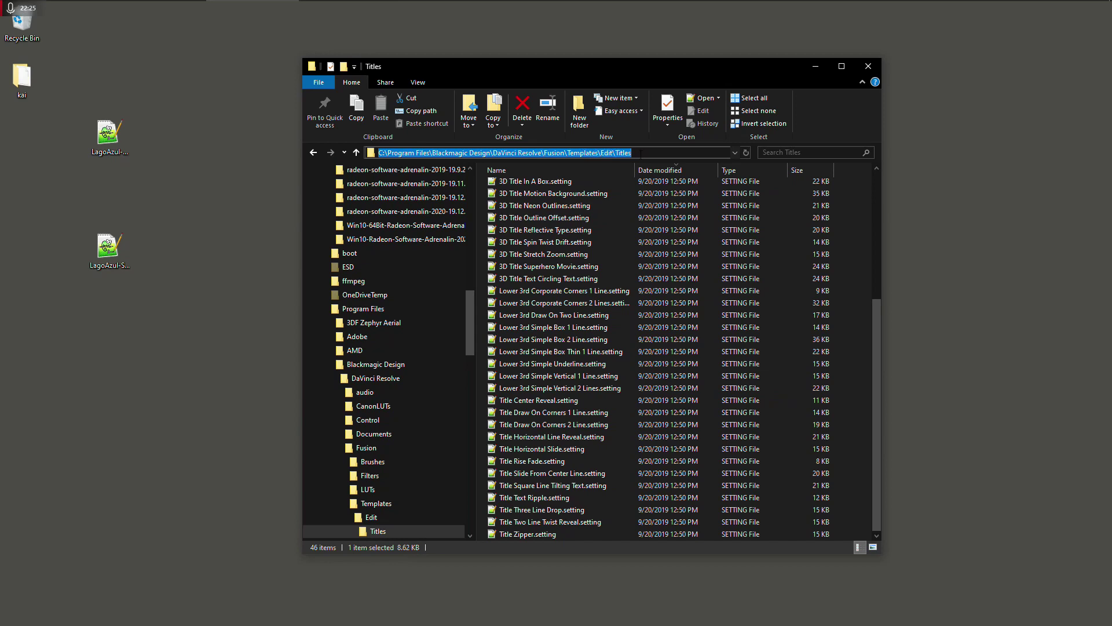
key("super+h")
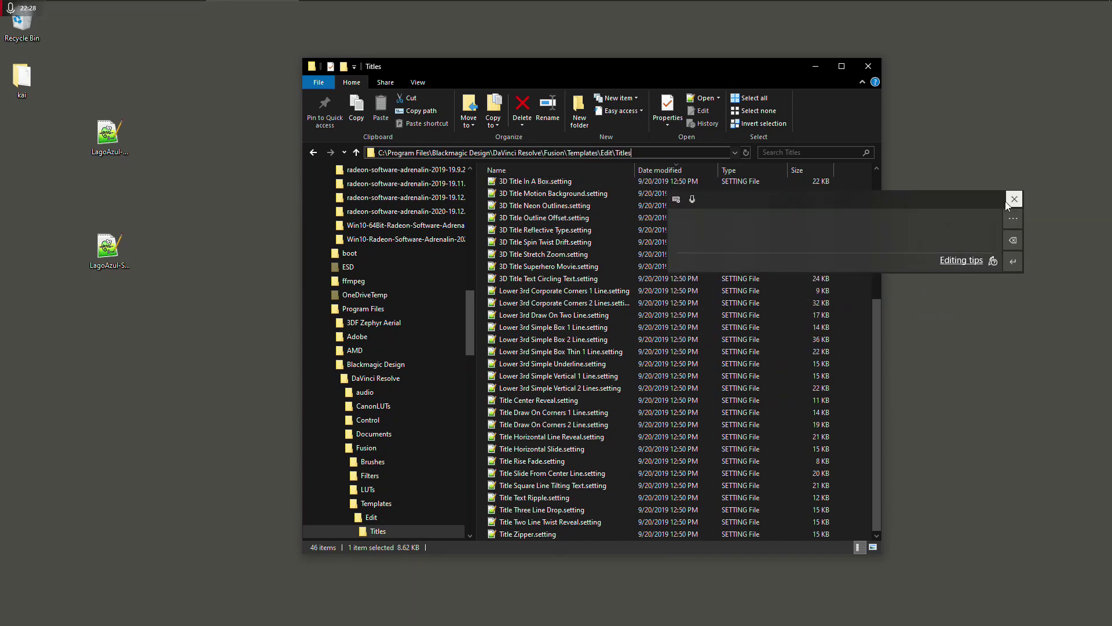
left_click(1014, 200)
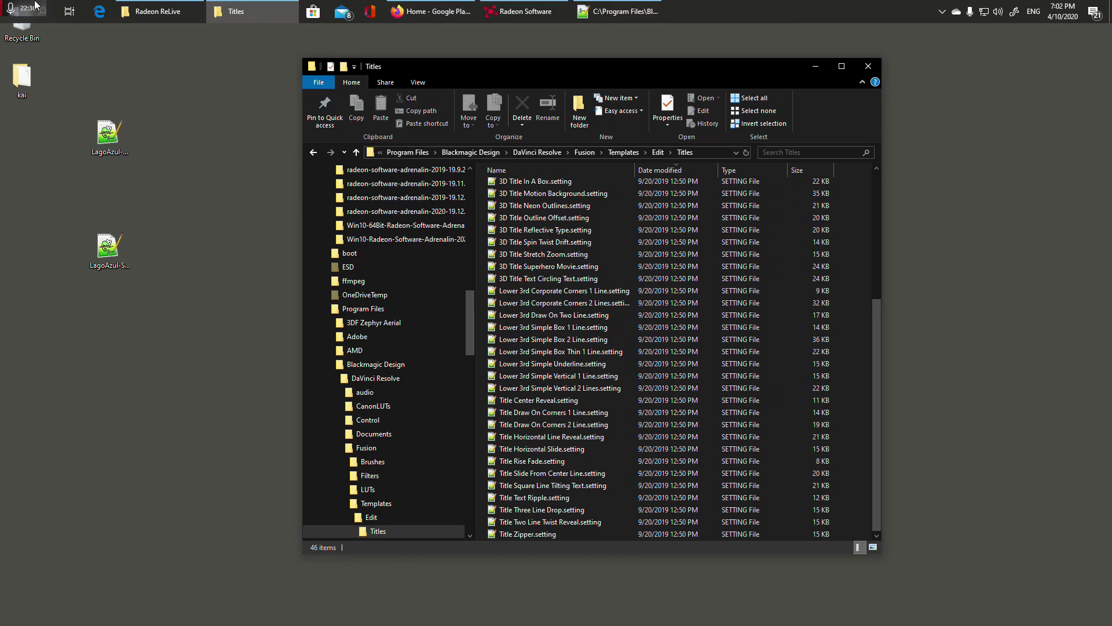
left_click(20, 12)
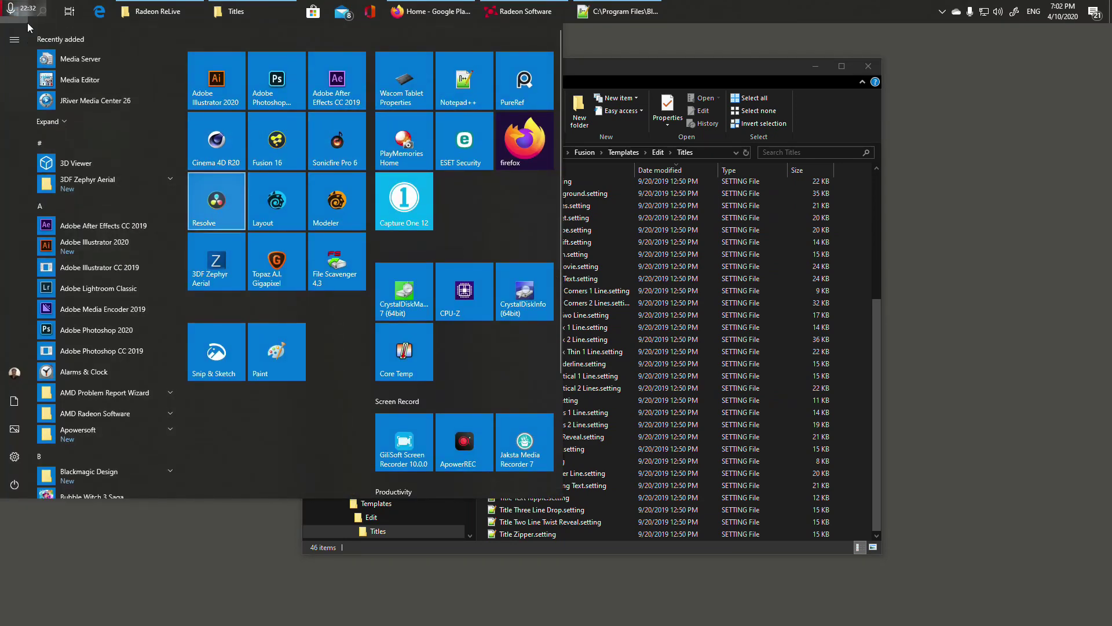
Launch Resolve and place the LagoAzul-Super-Autostretch title on Video 2 at the timeline start.
left_click(224, 210)
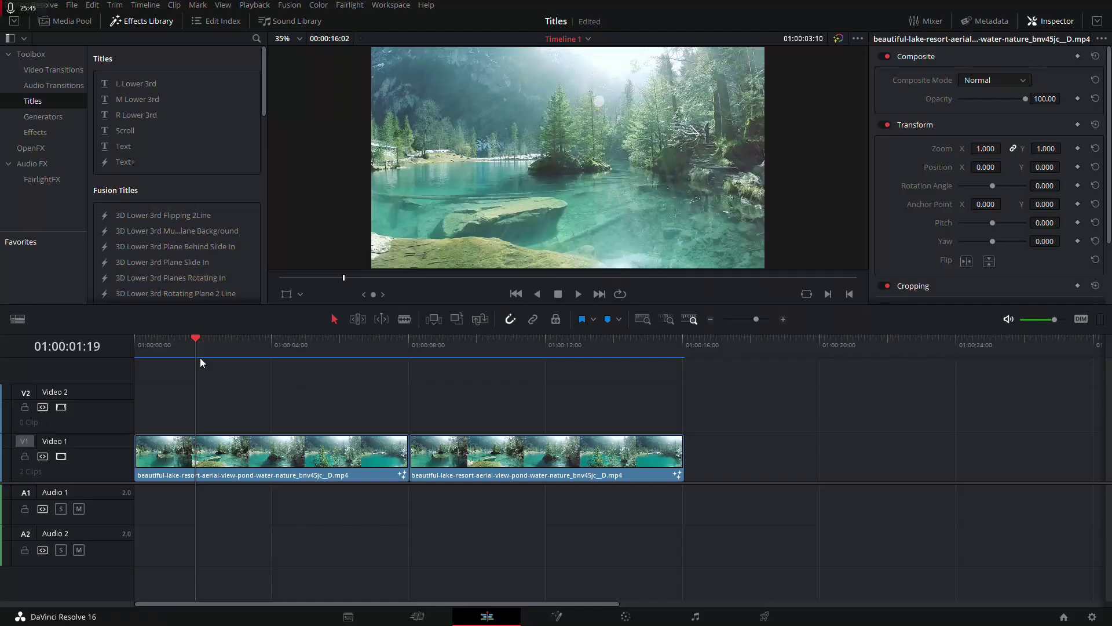
left_click_drag(311, 346, 147, 350)
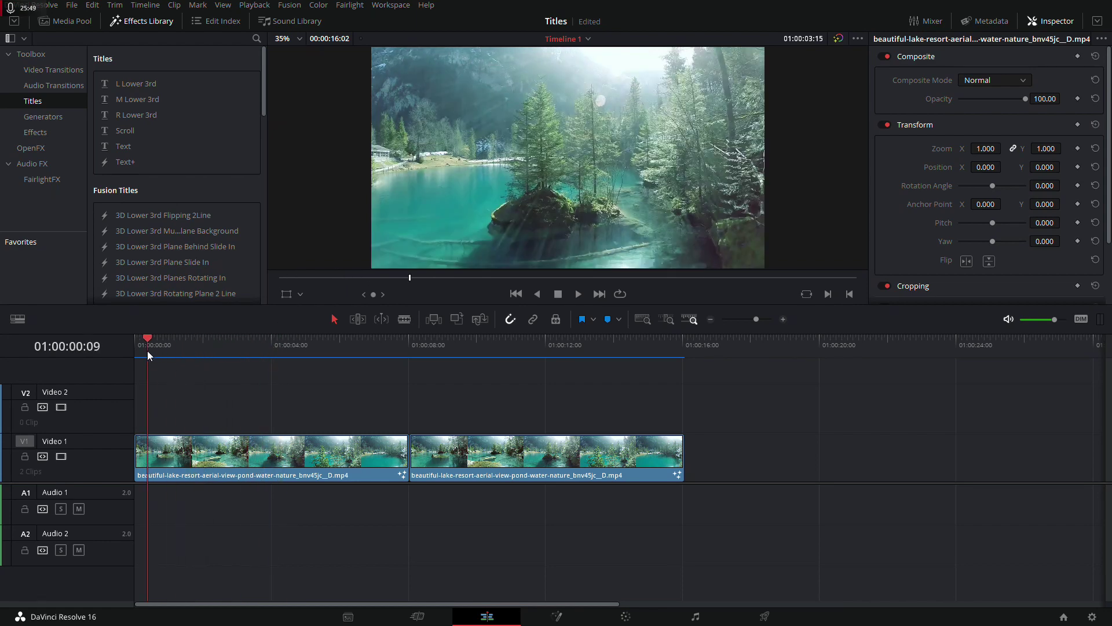
left_click(49, 90)
left_click(40, 100)
left_click_drag(263, 93, 262, 206)
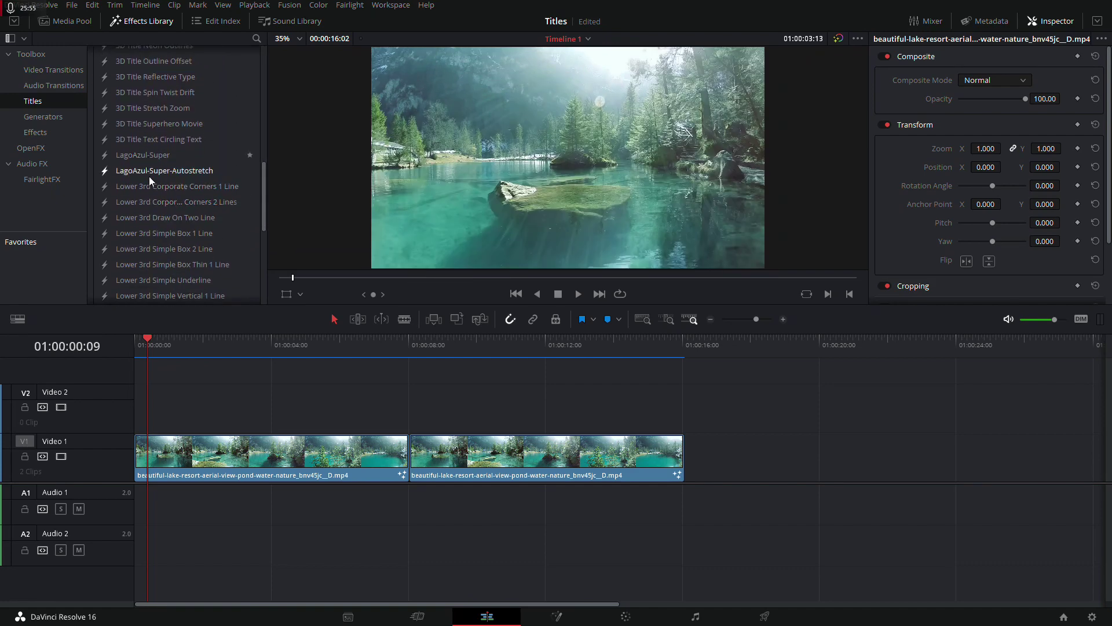
mouse_move(145, 170)
left_mouse_down()
mouse_move(146, 415)
mouse_move(131, 414)
left_mouse_up()
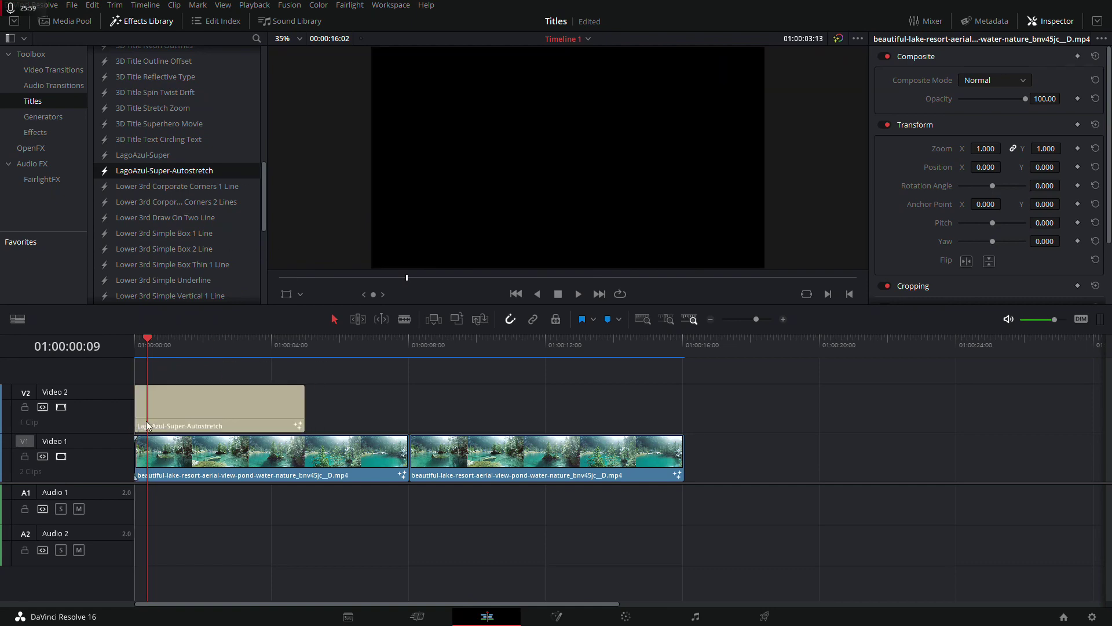
Replace the title's placeholder Styled Text with the person's full name.
left_click(1054, 139)
key("ctrl+a")
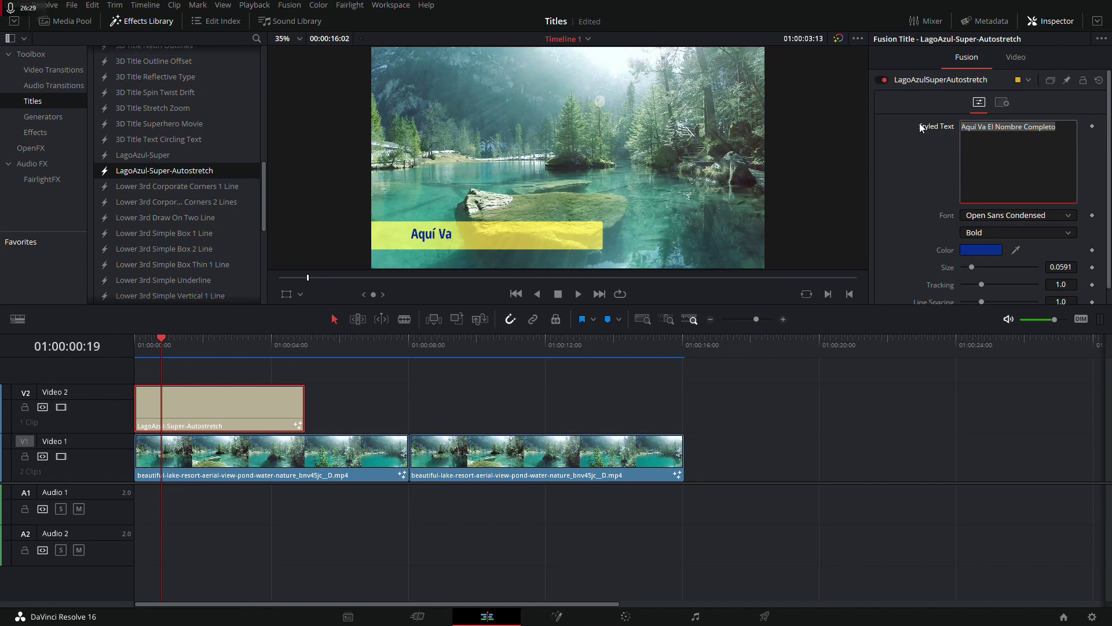
type("Pedro Pere")
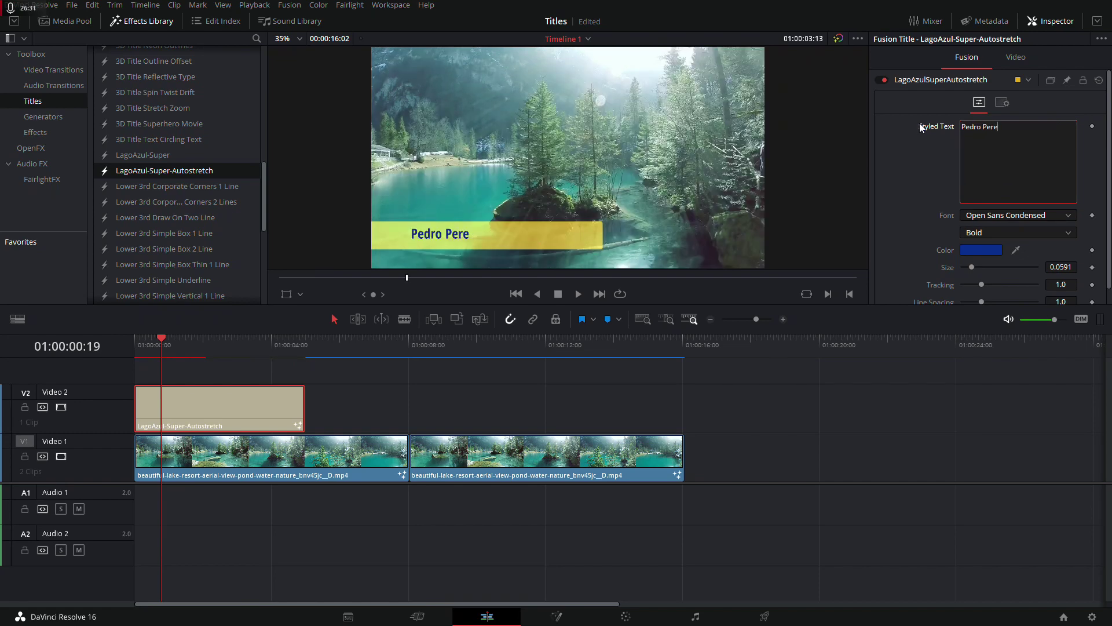
type("ado")
type("ó")
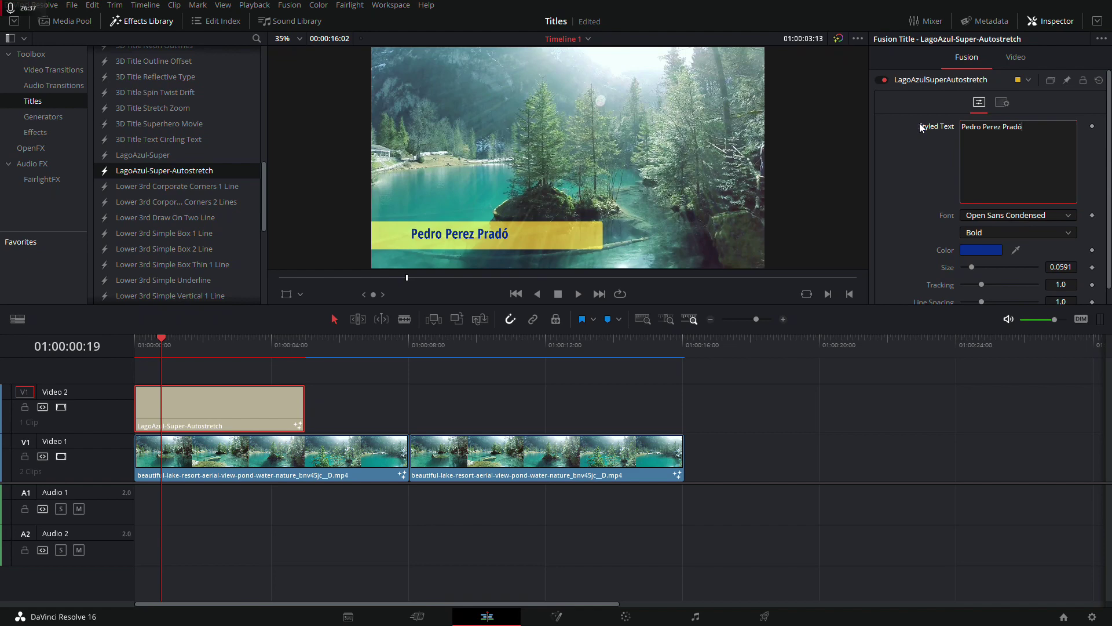
Lengthen the title clip on Video 2 and scrub to confirm its intro and outro animation.
left_click_drag(266, 337, 239, 337)
left_click_drag(302, 407, 493, 407)
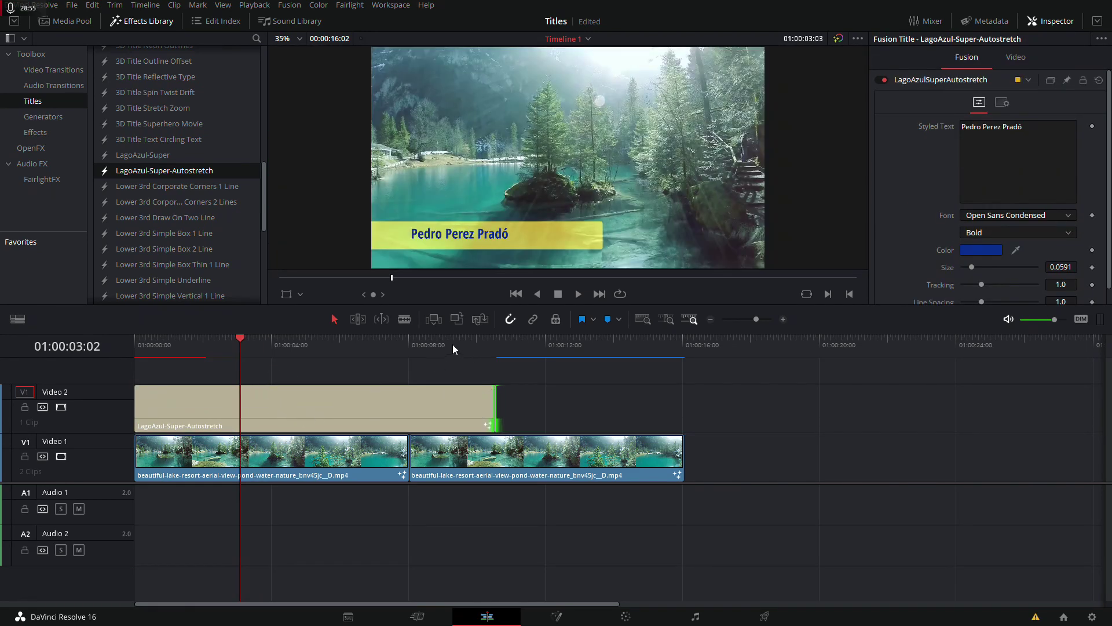
left_click_drag(458, 346, 483, 350)
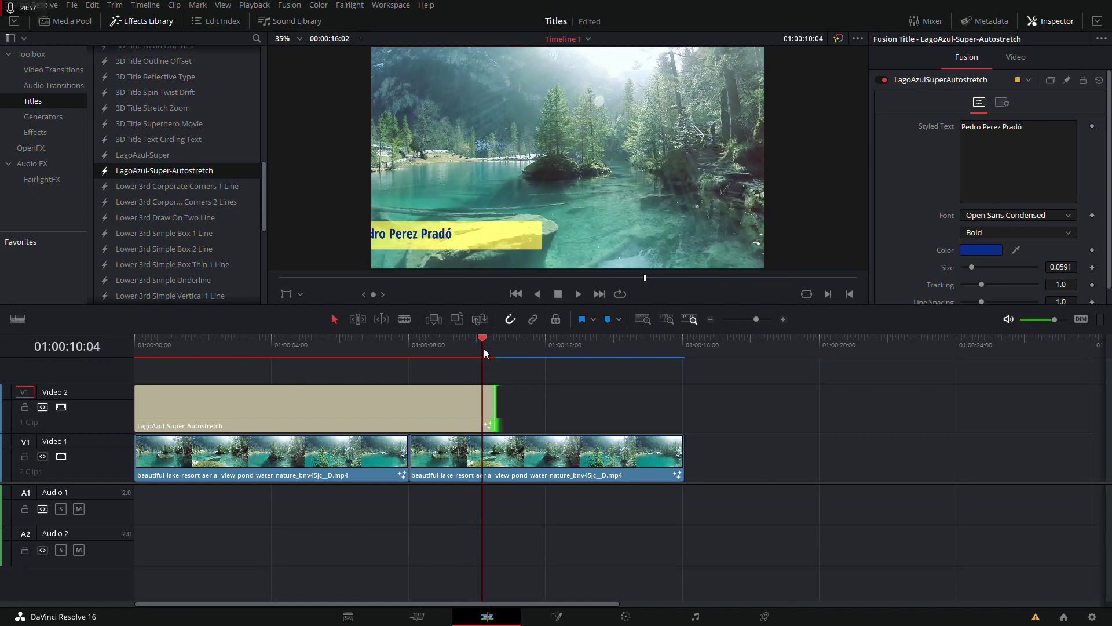
mouse_move(484, 353)
left_mouse_down()
mouse_move(193, 378)
mouse_move(142, 363)
mouse_move(209, 365)
left_mouse_up()
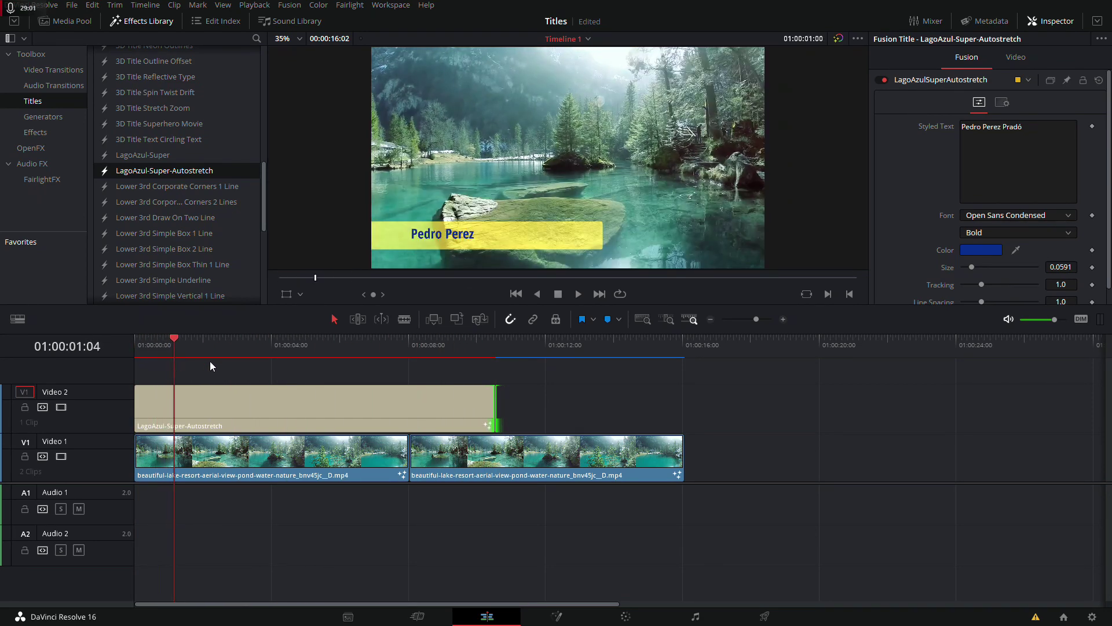
Shorten, check, then slightly relengthen the title clip and open it in Fusion.
mouse_move(497, 417)
left_mouse_down()
mouse_move(224, 417)
mouse_move(241, 417)
left_mouse_up()
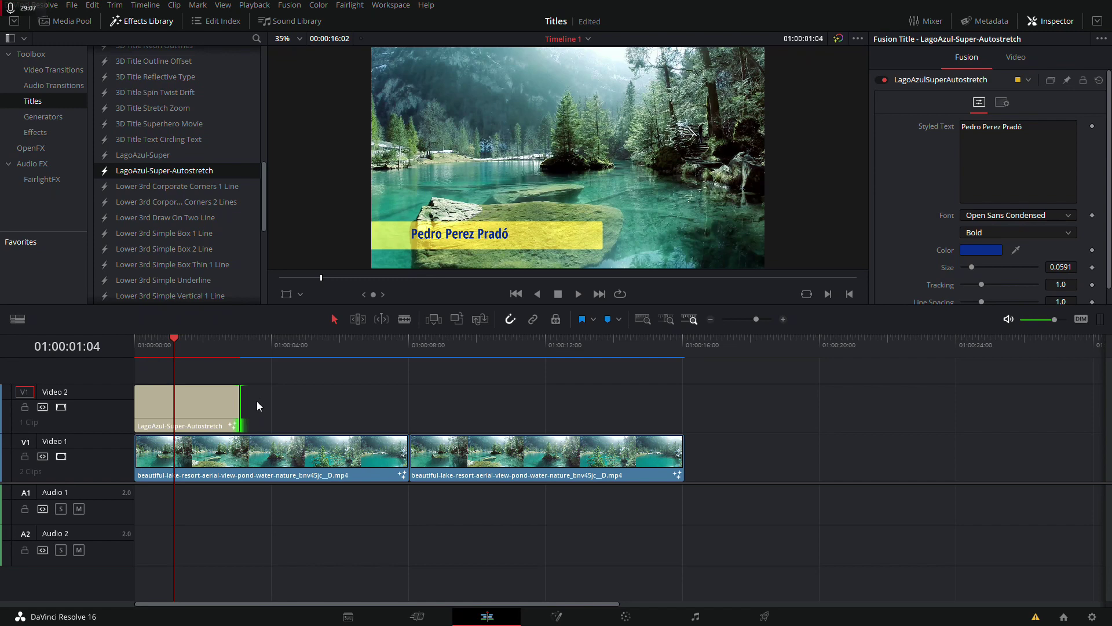
left_click_drag(180, 343, 209, 346)
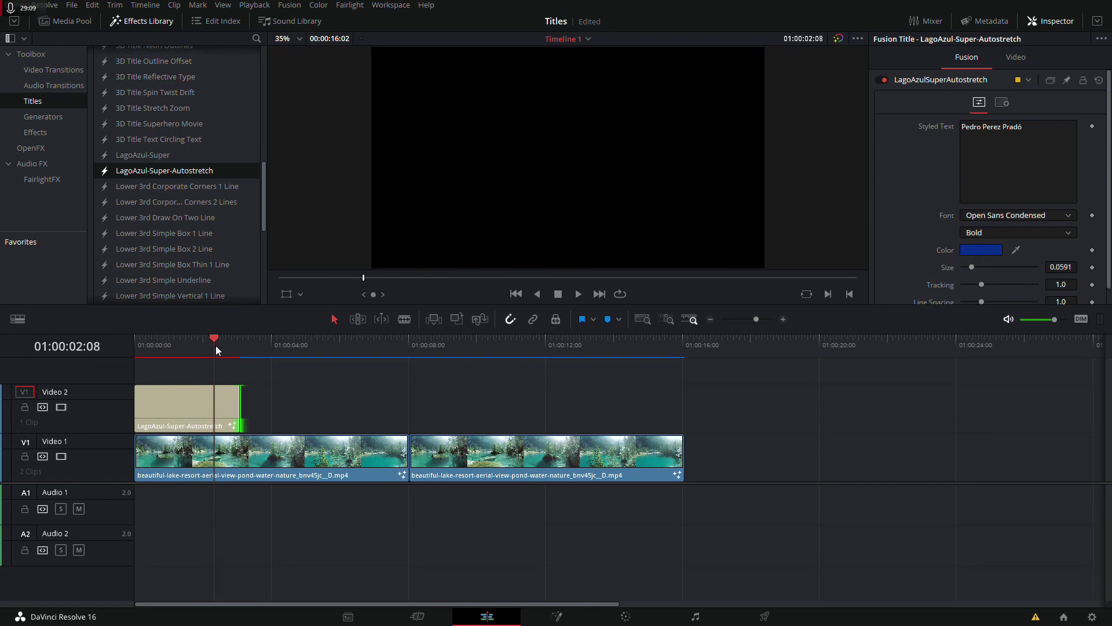
mouse_move(209, 345)
left_mouse_down()
mouse_move(240, 346)
mouse_move(210, 346)
left_mouse_up()
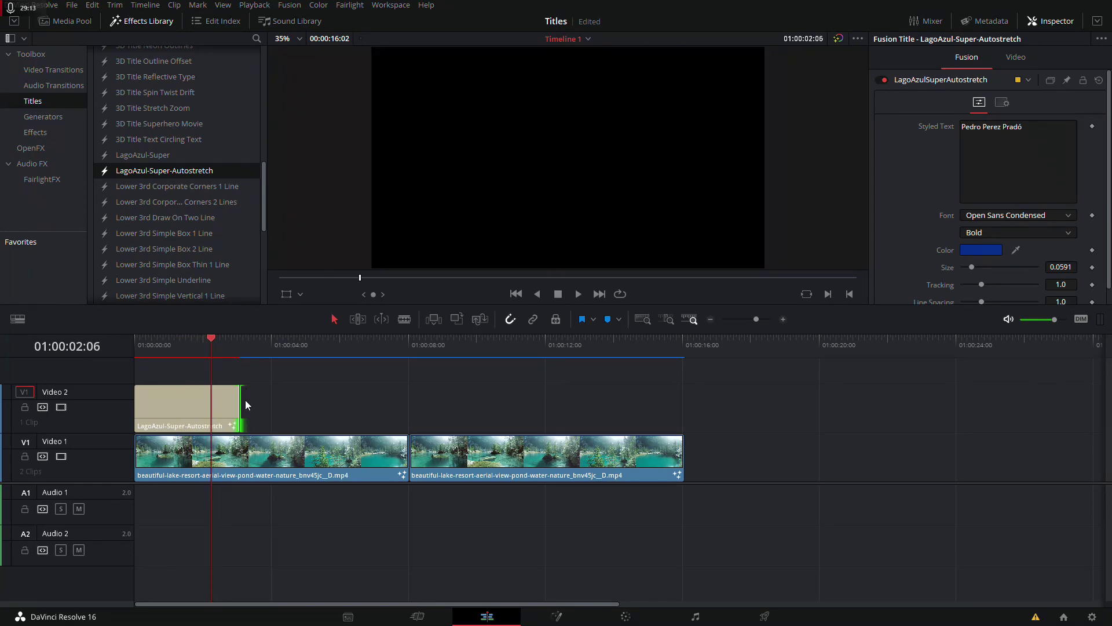
left_click_drag(238, 398, 365, 403)
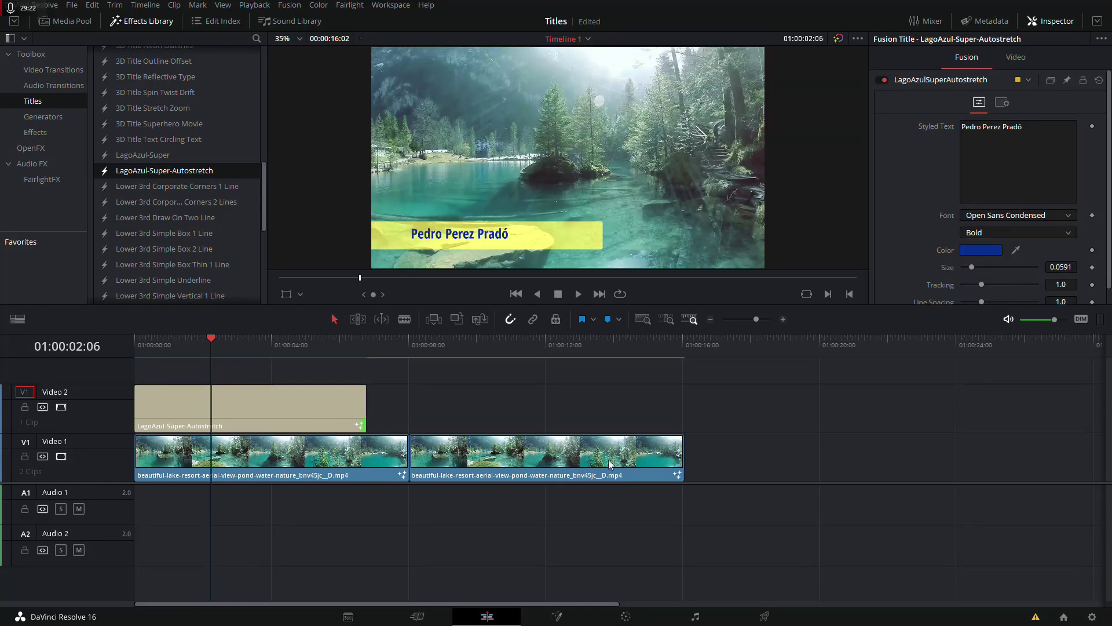
left_click(249, 403)
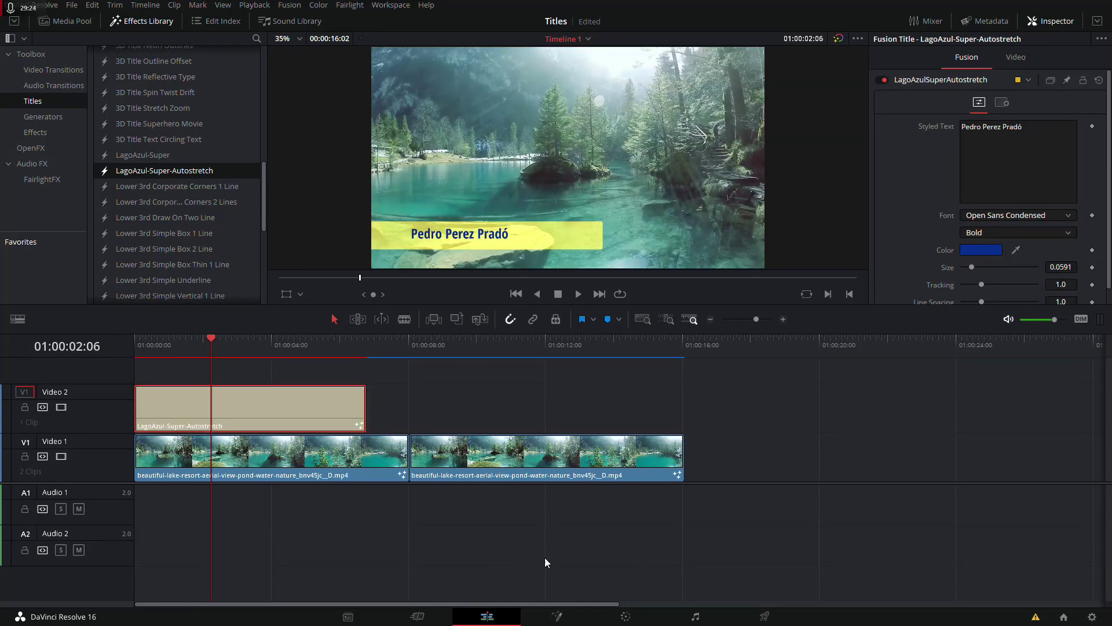
left_click(559, 619)
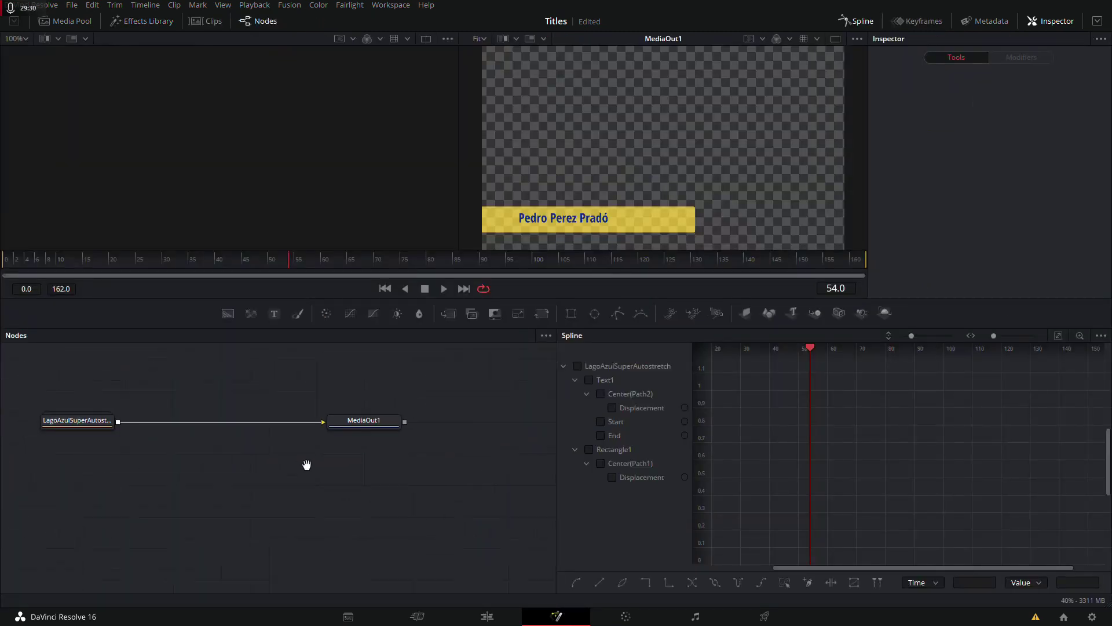
Open the LagoAzulSuperAutostretch group and verify KeyframeStretcher1 maps source 0–115 with stretch at 30 and 100.
double_click(187, 455)
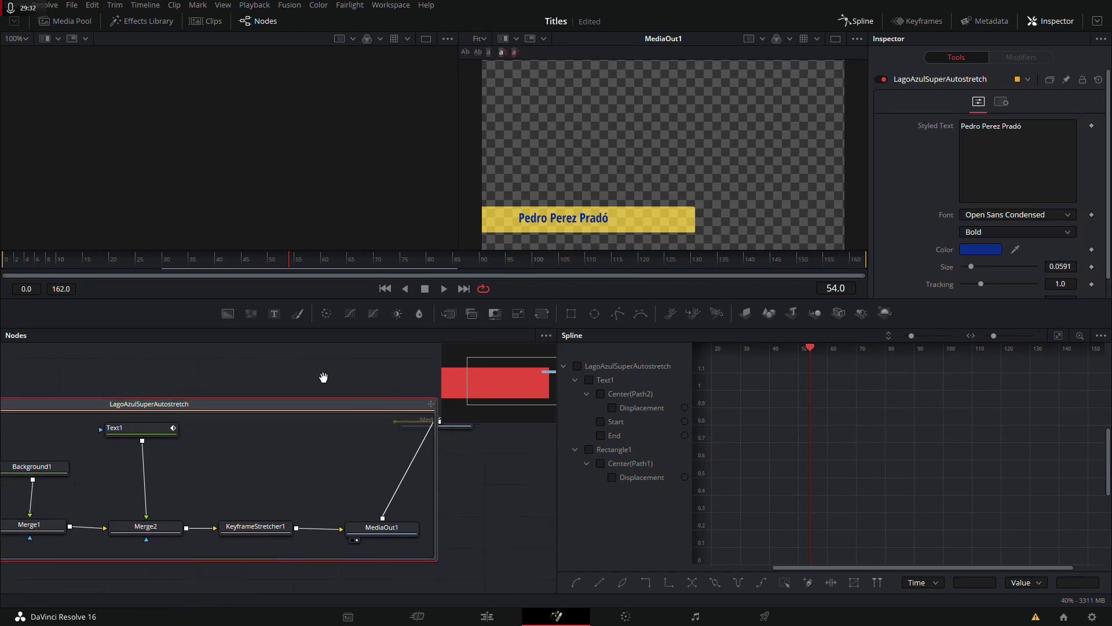
left_click_drag(285, 401, 400, 394)
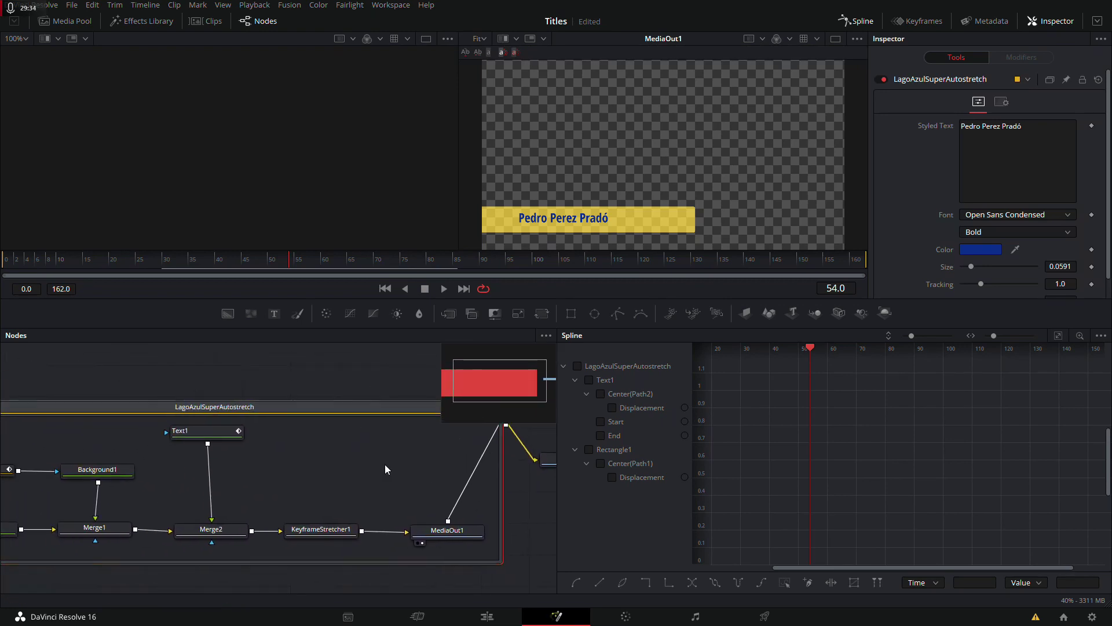
left_click_drag(231, 435, 246, 439)
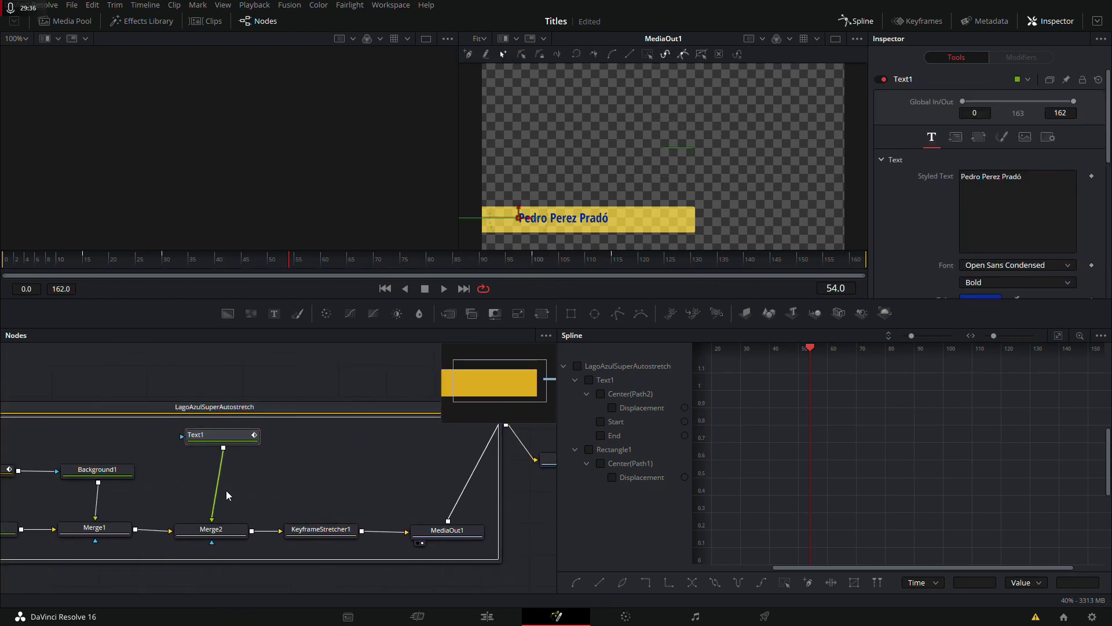
left_click(326, 534)
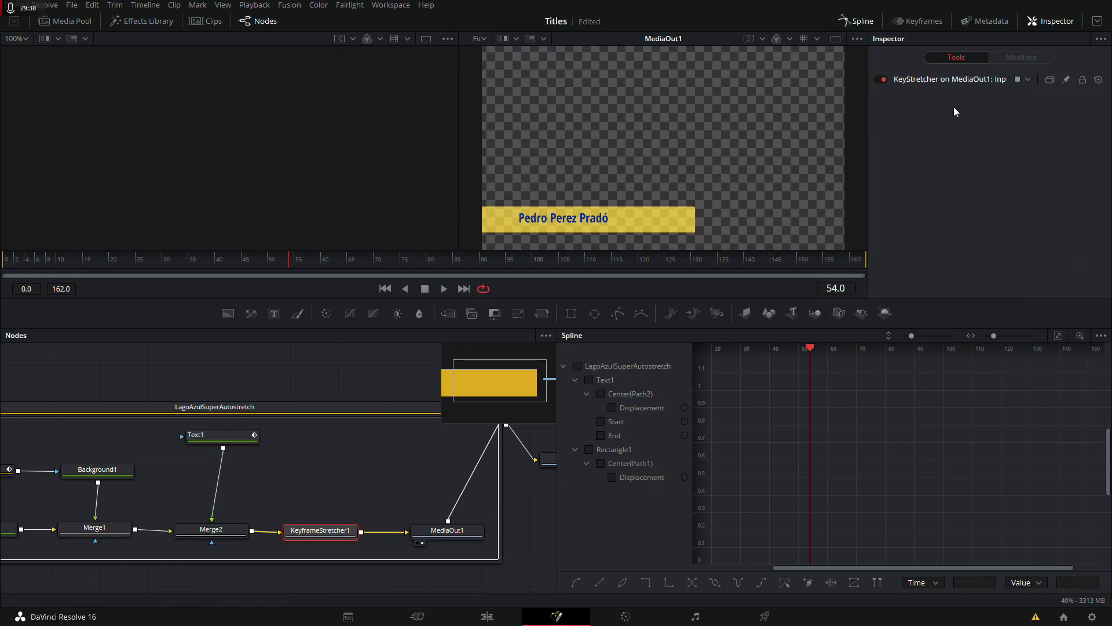
left_click(962, 81)
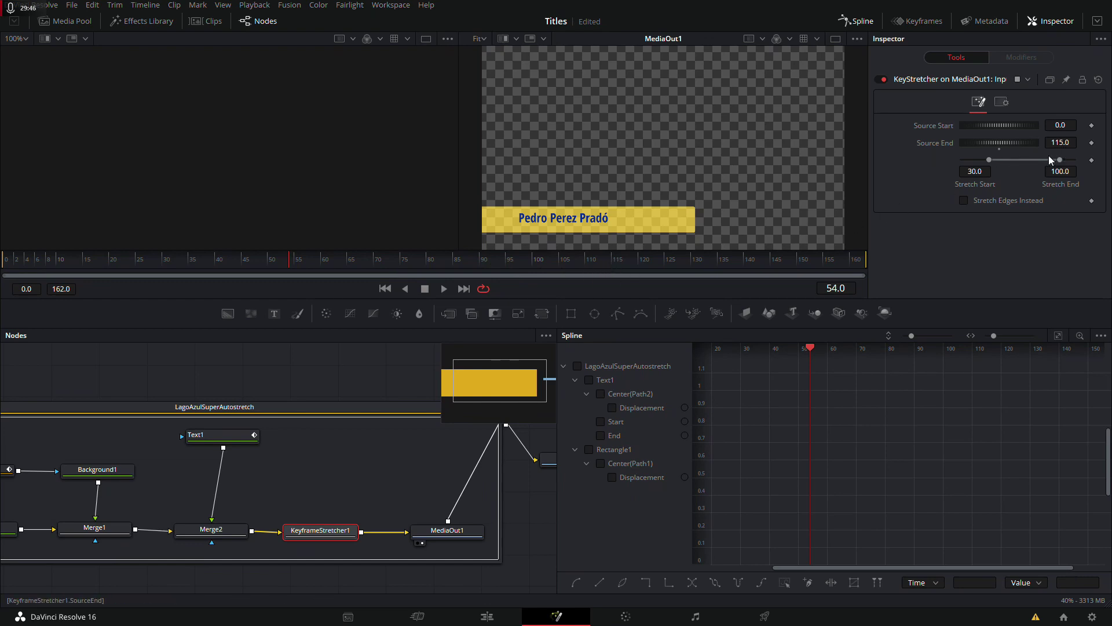
left_click_drag(431, 501, 290, 488)
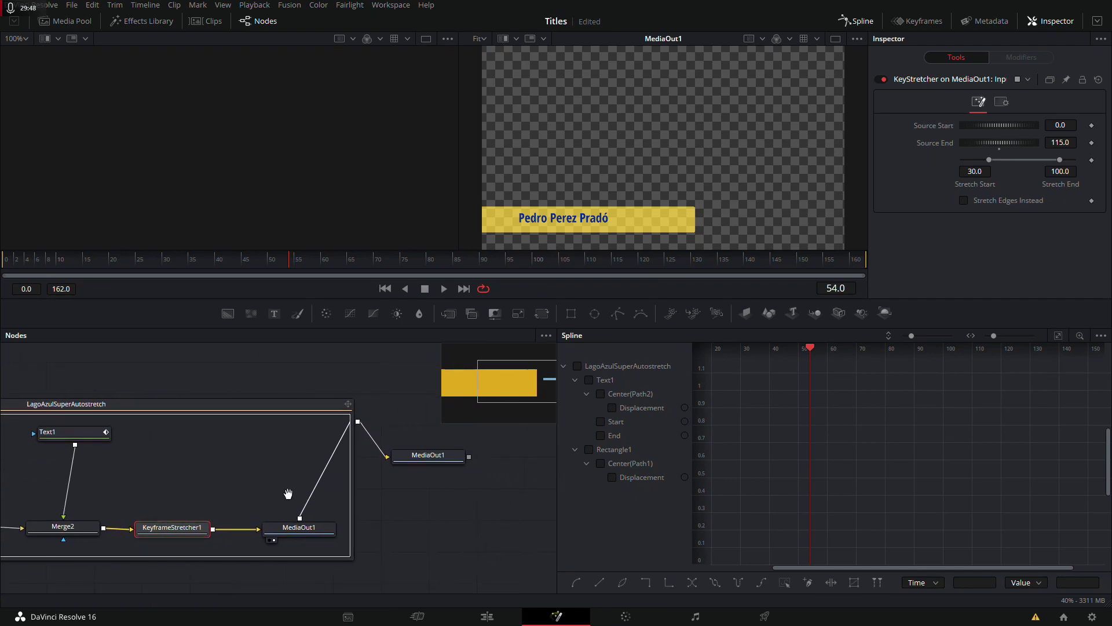
left_click_drag(185, 426, 283, 441)
Show only Text1's animation curves in the Spline editor and set the playhead to frame 99.
left_click(200, 414)
left_click(1101, 337)
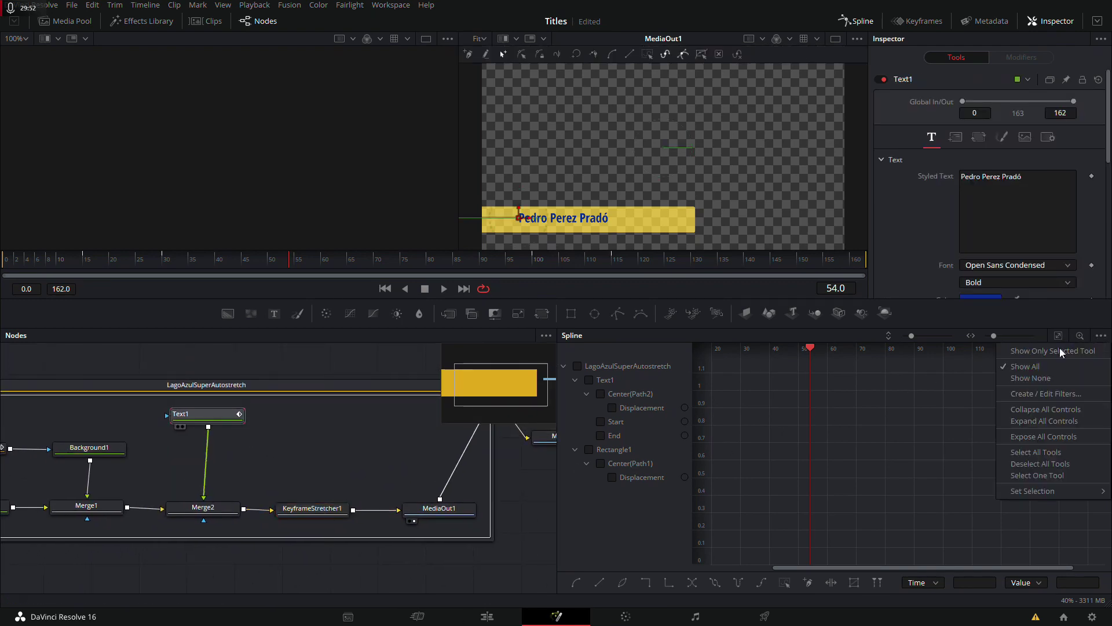
left_click(1045, 376)
left_click(578, 365)
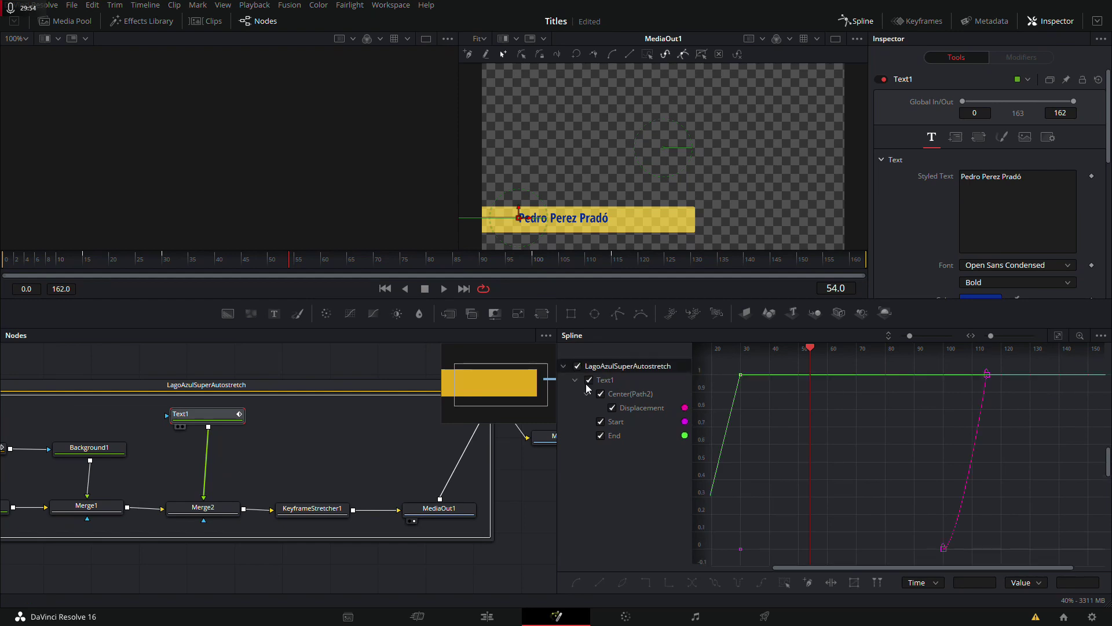
scroll(889, 469, "down", 3)
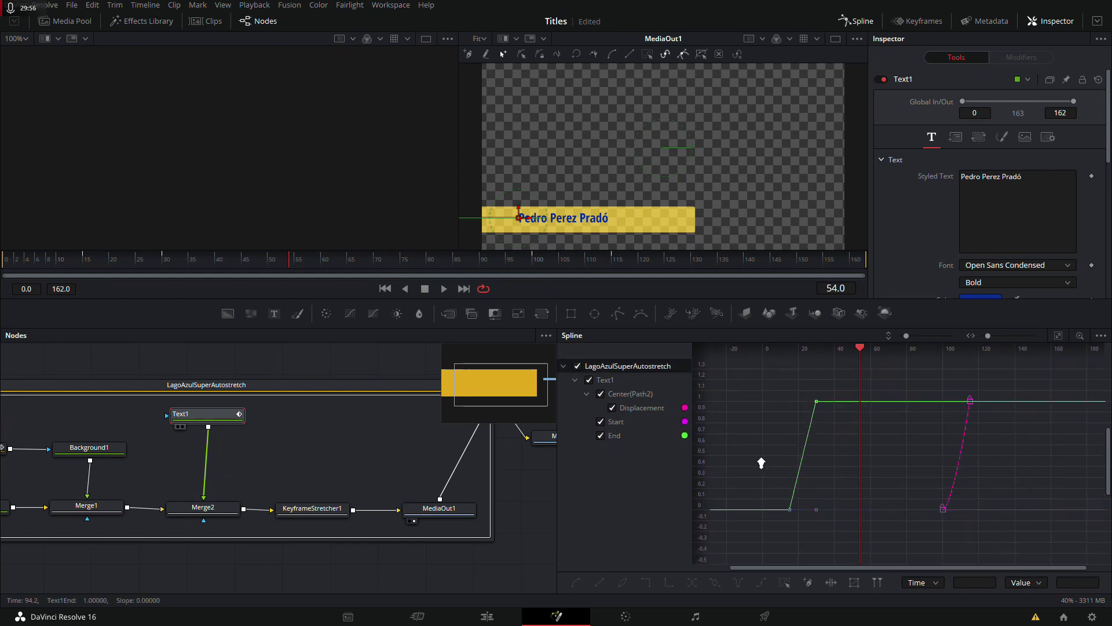
left_click(942, 532)
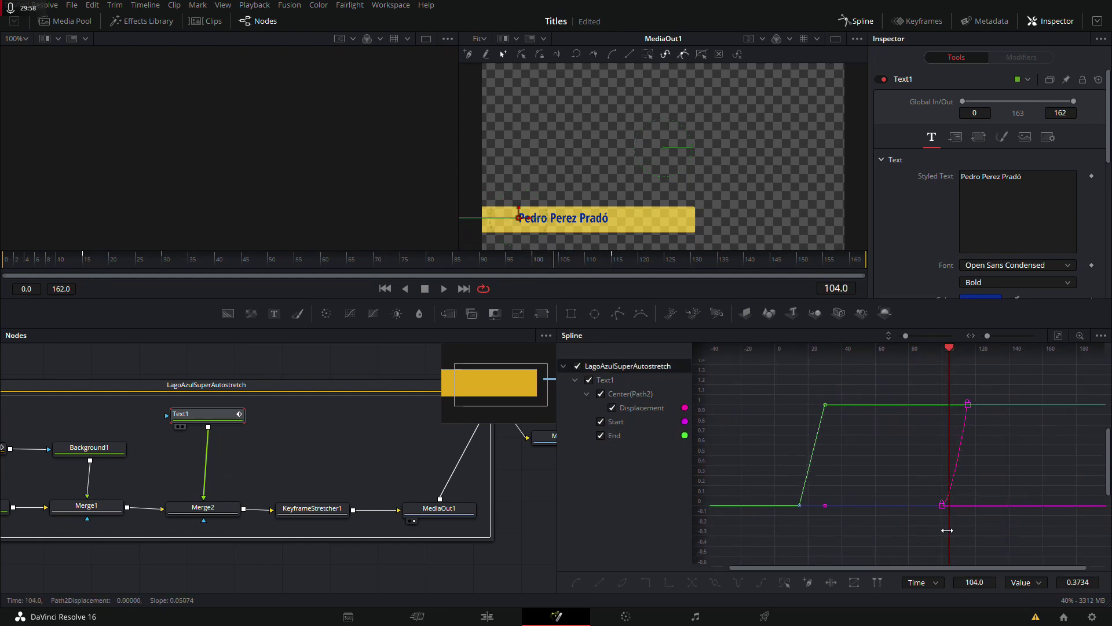
left_click_drag(942, 532, 941, 534)
scroll(316, 430, "up", 2)
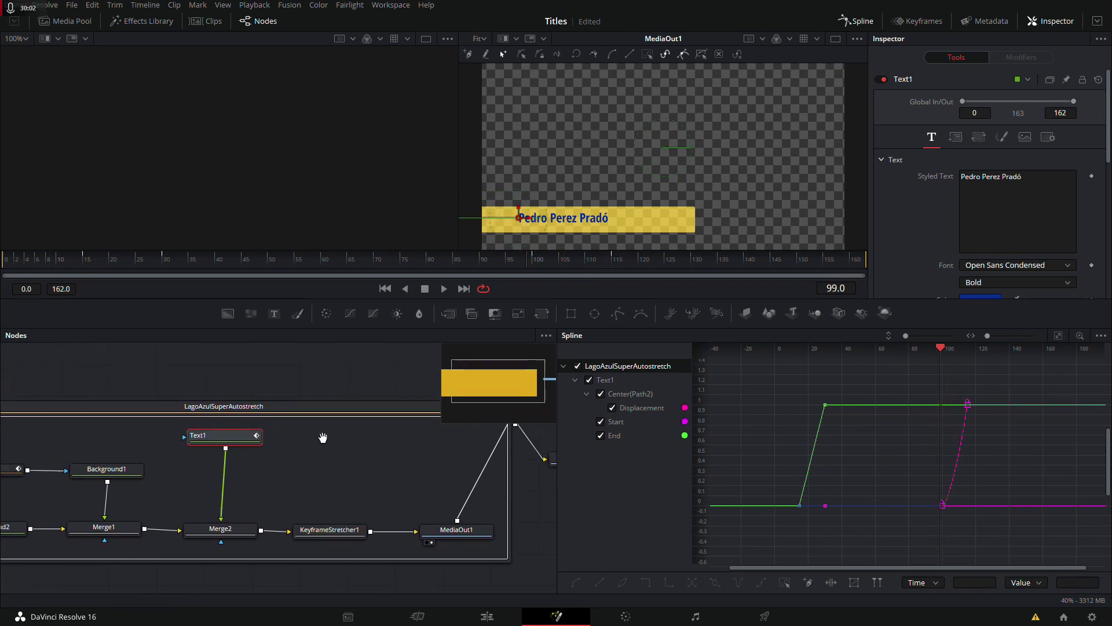
scroll(339, 385, "left", 5)
Add Rectangle1 to the selection and plot its Displacement curve alongside Text1's.
left_click(339, 385)
left_click_drag(293, 437, 290, 438)
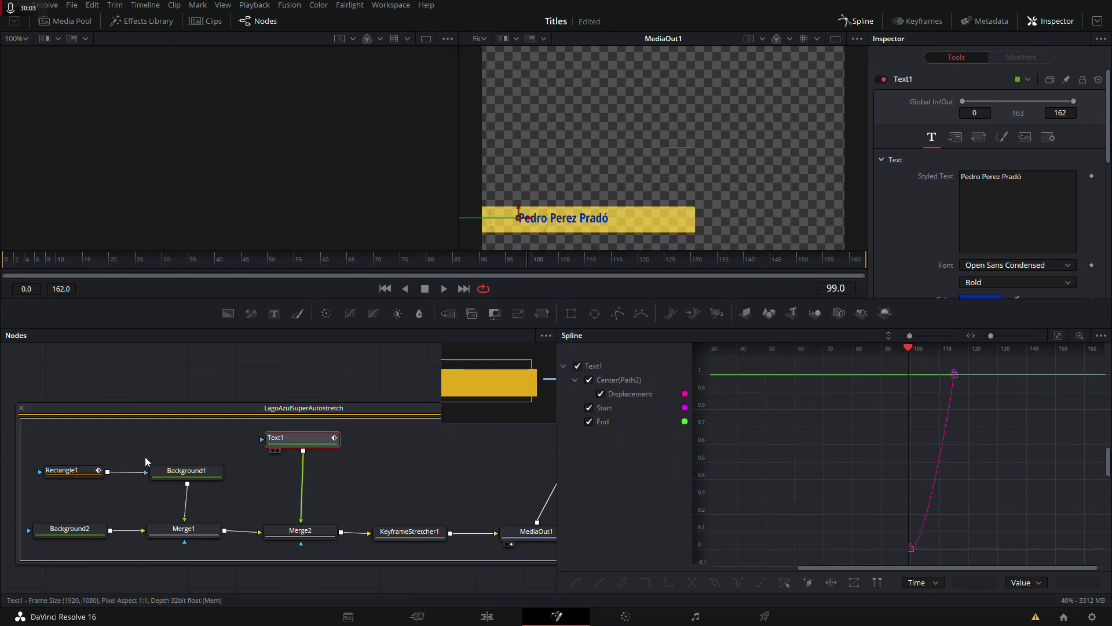
left_click(78, 472, "ctrl")
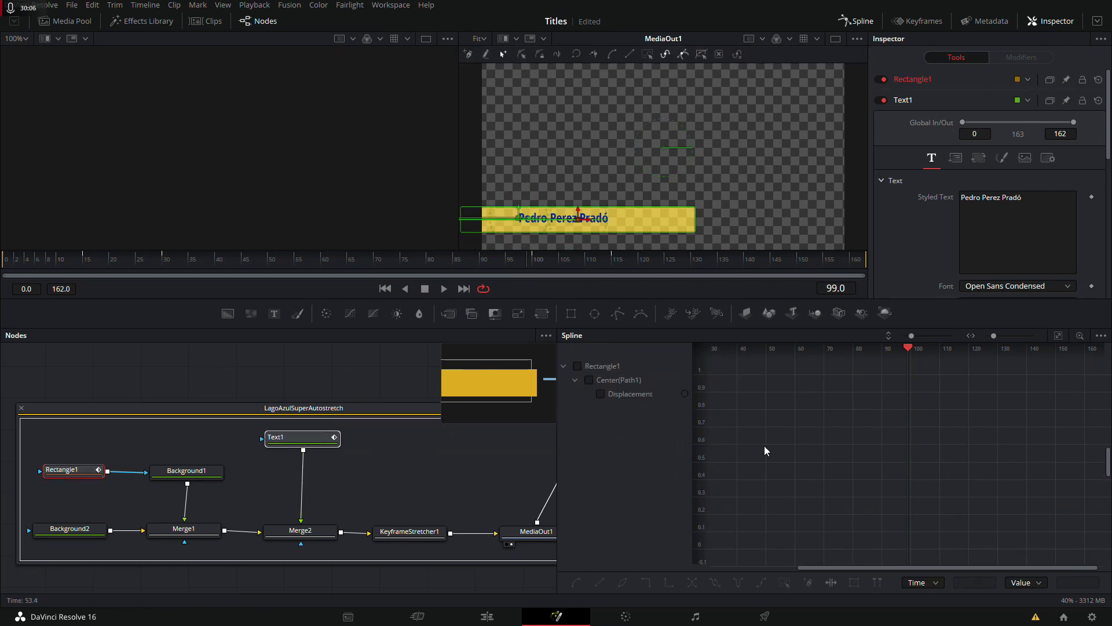
left_click(578, 366)
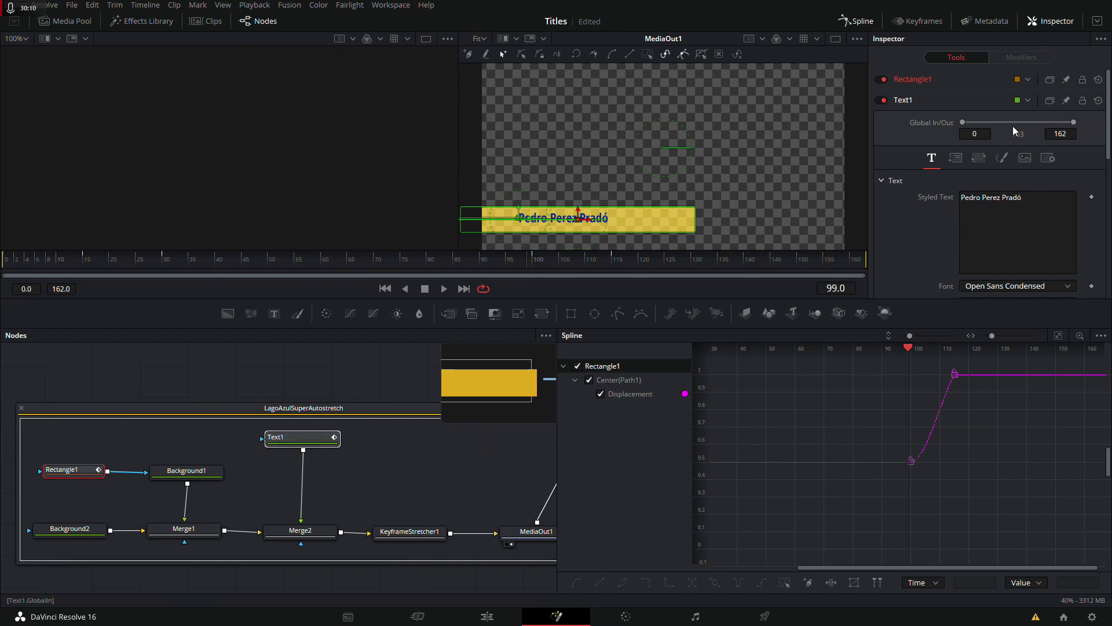
left_click(1101, 336)
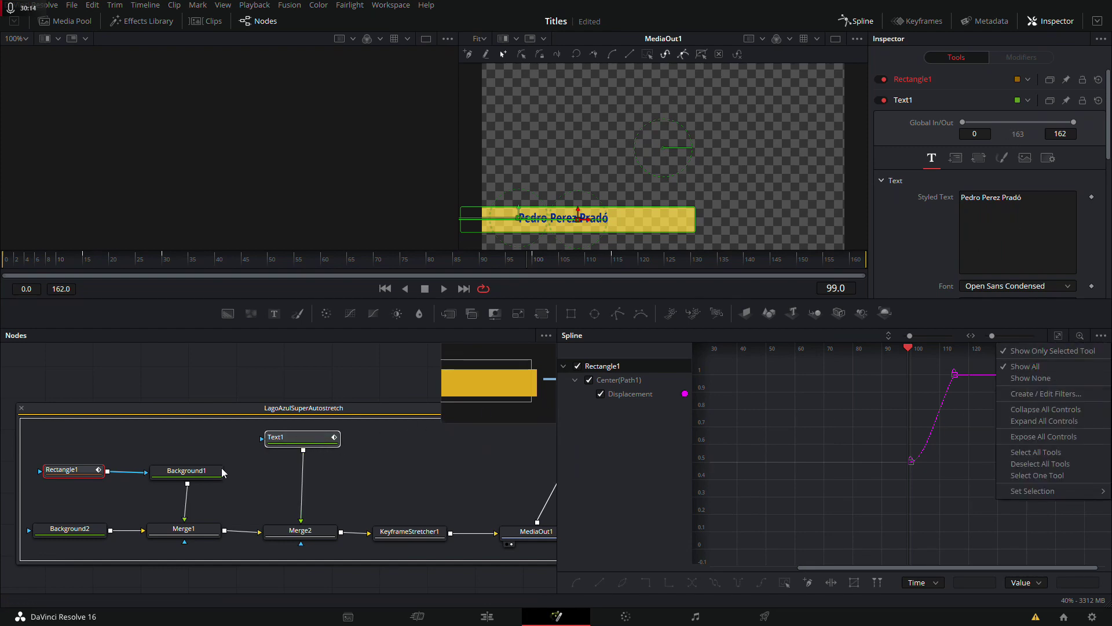
Move Background1 down and the Rectangle1 node higher inside the group.
left_click_drag(212, 478, 212, 492)
left_click_drag(96, 472, 104, 451)
left_click_drag(378, 458, 73, 439)
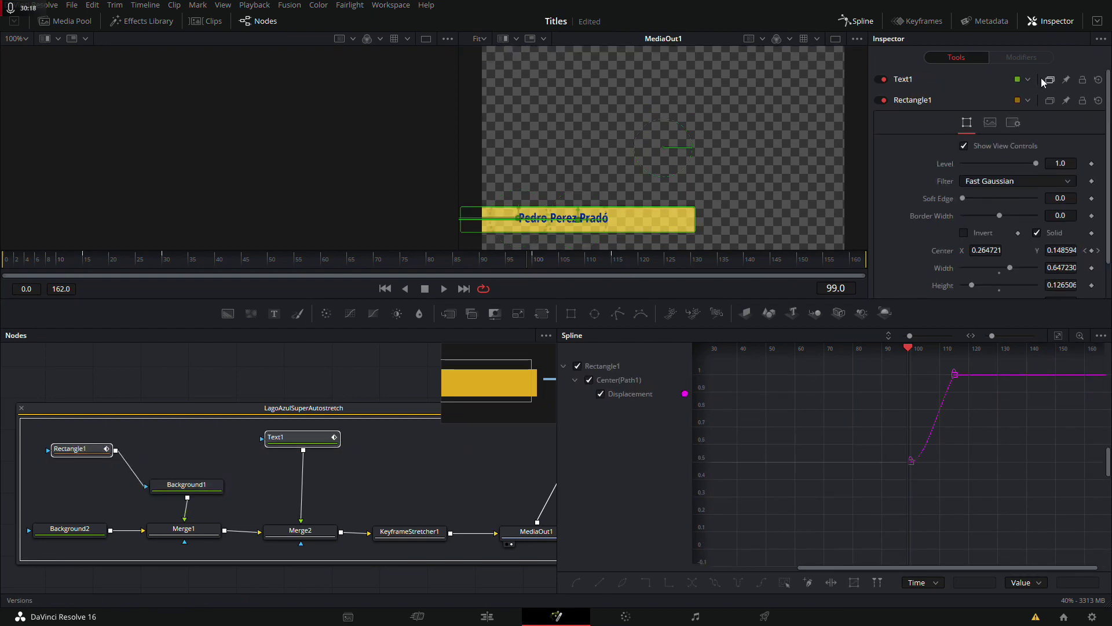
Swap the Spline editor for Keyframes, listing only animated tools with Text1 and Rectangle1 expanded.
left_click(855, 22)
left_click(921, 24)
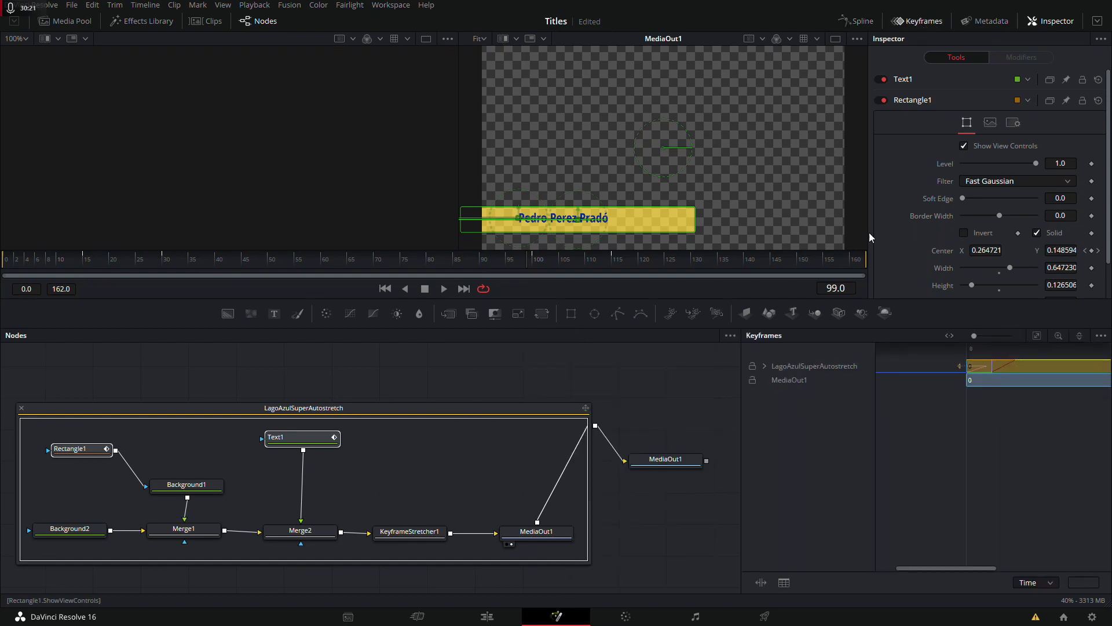
left_click(765, 366)
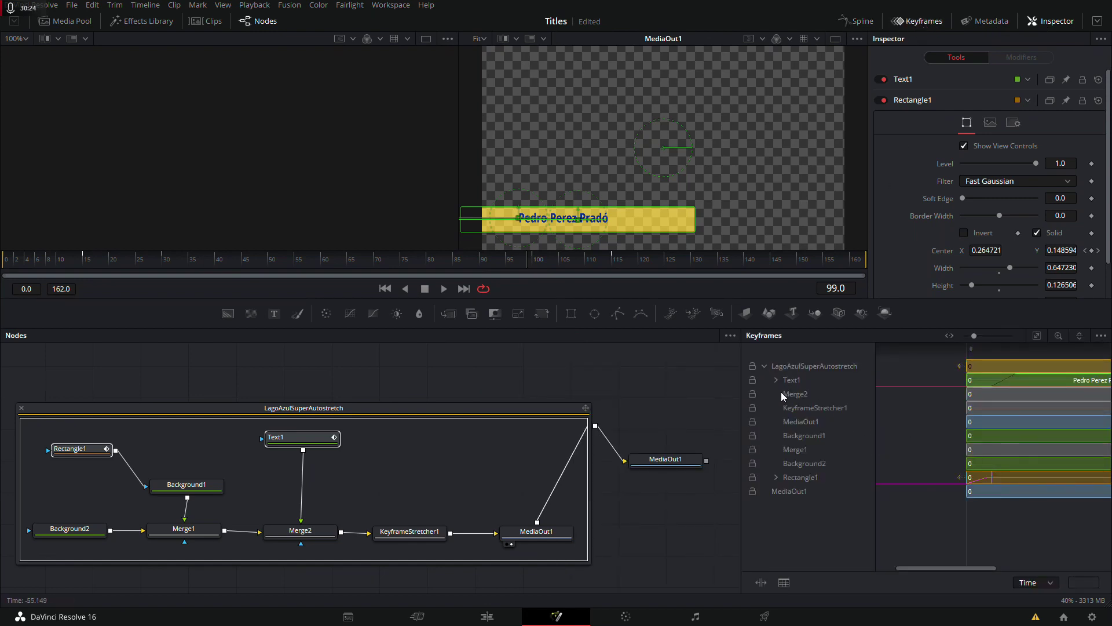
left_click(1100, 336)
left_click(1023, 365)
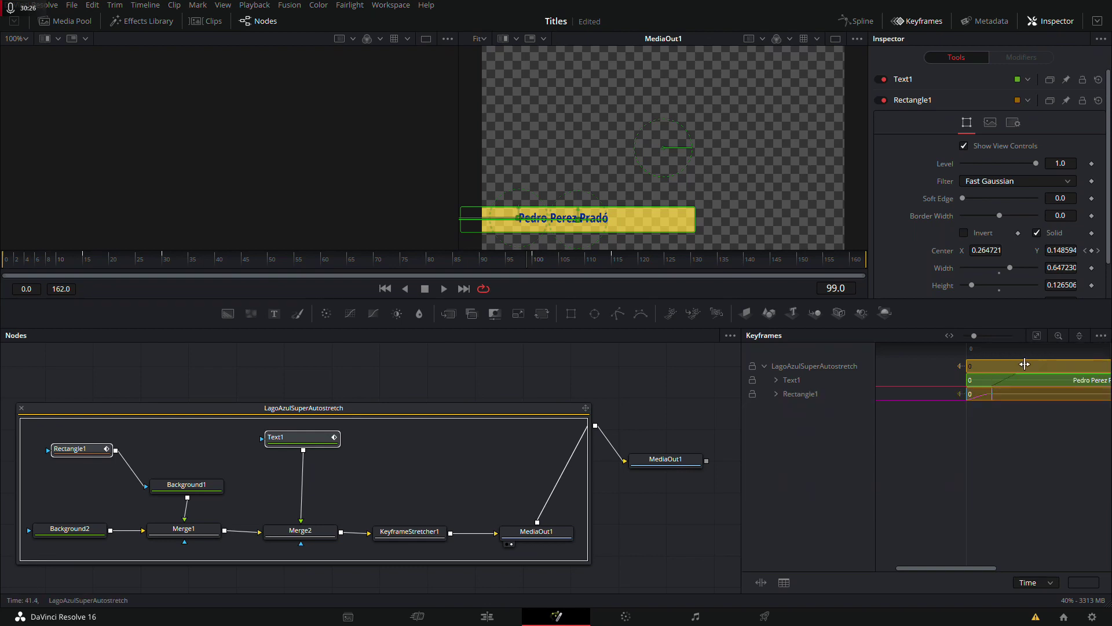
left_click(777, 381)
left_click(777, 436)
left_click_drag(741, 492, 599, 492)
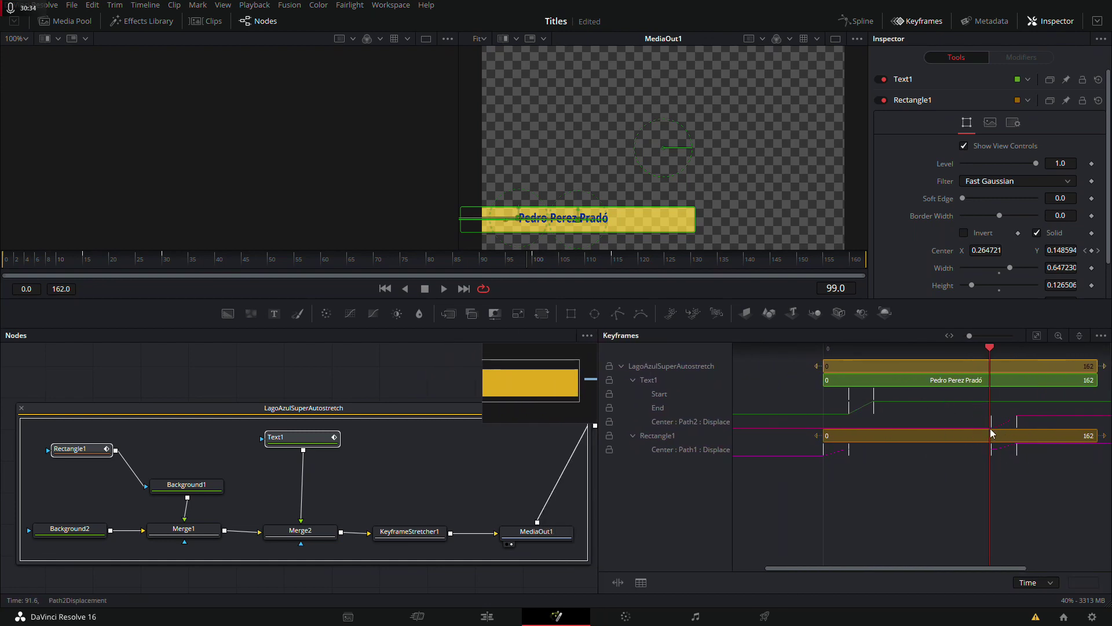
Drag the Text1 and Rectangle1 exit displacement keyframes earlier to frame 50, then select KeyframeStretcher1.
mouse_move(992, 457)
left_mouse_down()
mouse_move(960, 458)
mouse_move(909, 496)
left_mouse_up()
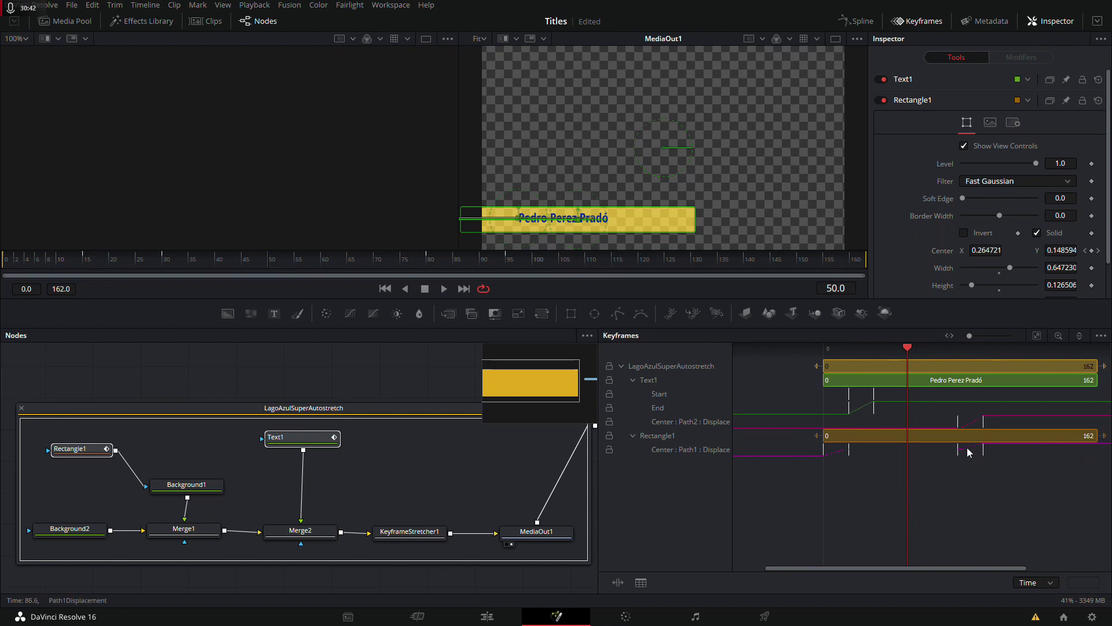
left_click_drag(922, 460, 903, 472)
left_click(934, 492)
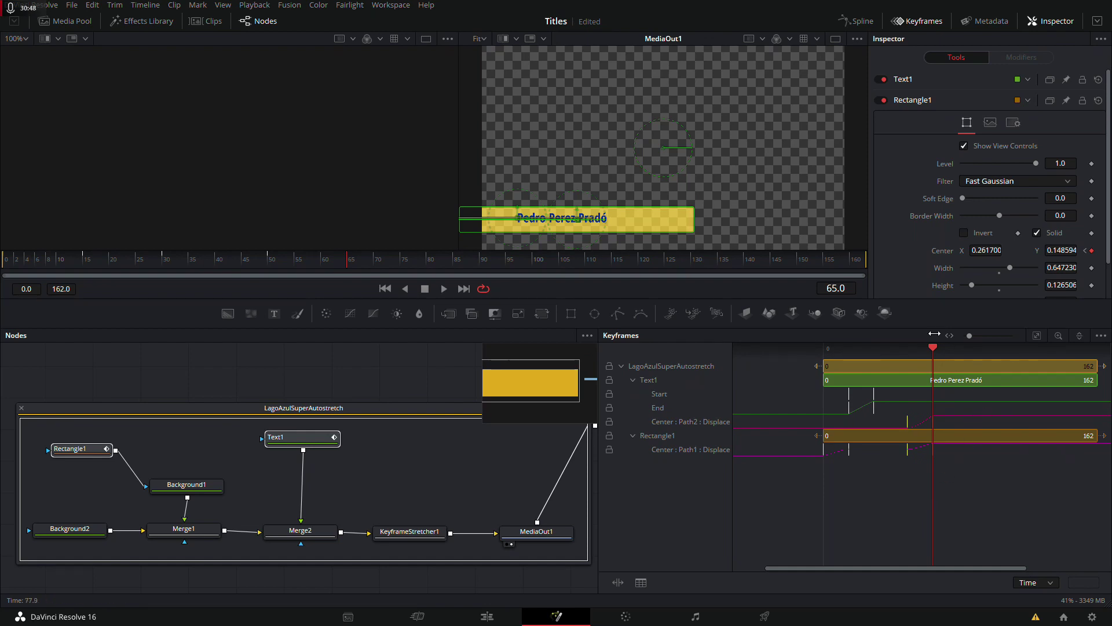
left_click(542, 534)
left_click(437, 529)
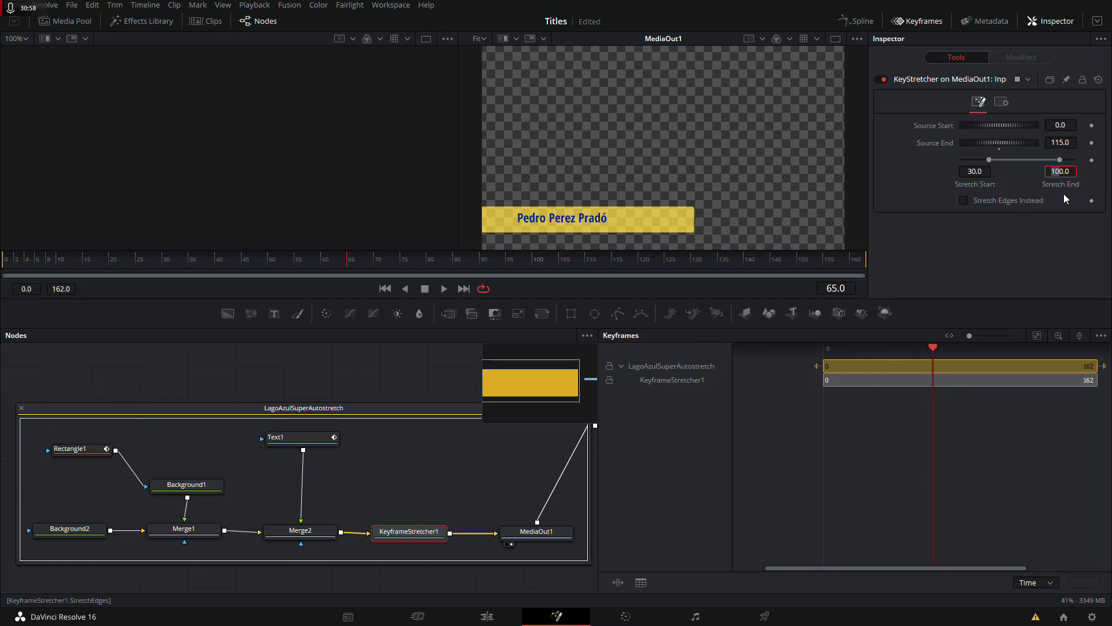
Set KeyframeStretcher1's Stretch End to 50 and Source End to 65, keeping Stretch Start 30.
type("50")
key("Tab")
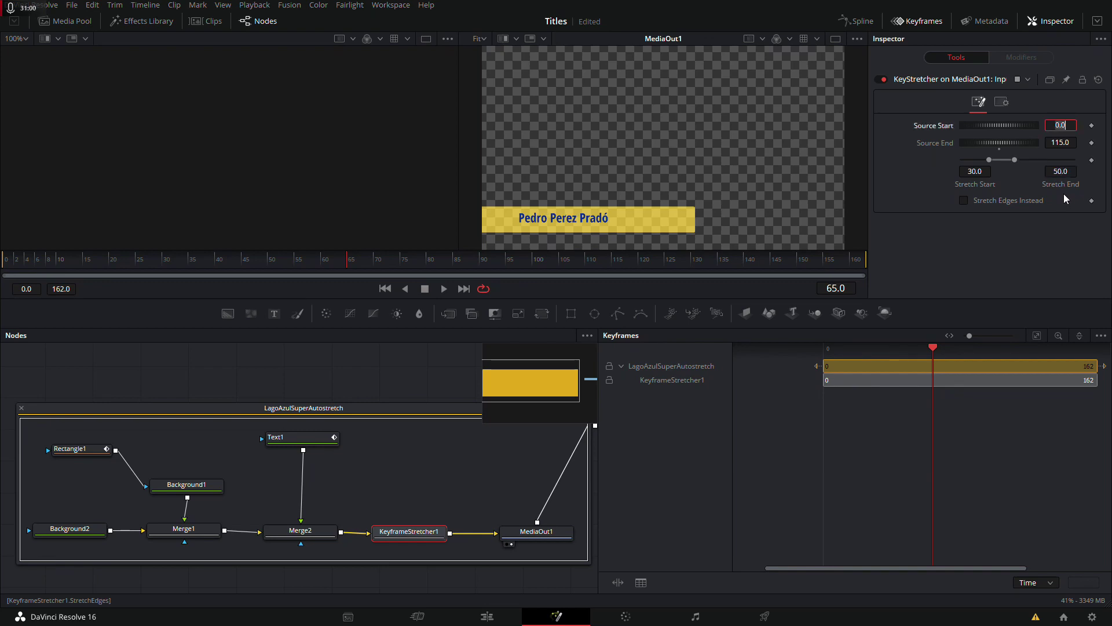
left_click(1061, 171)
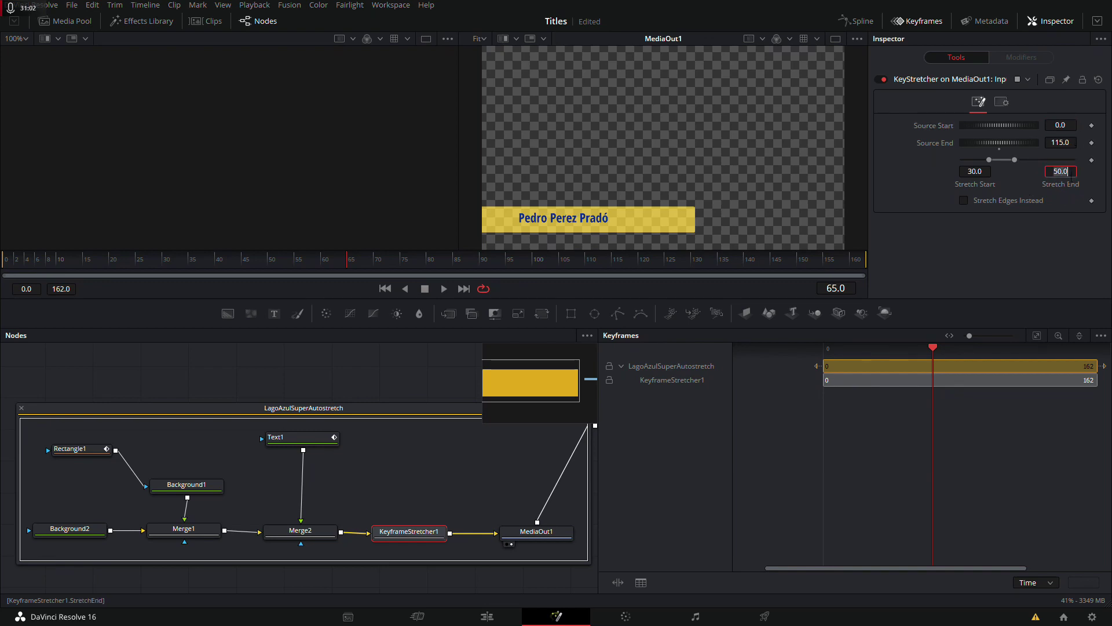
left_click(1073, 140)
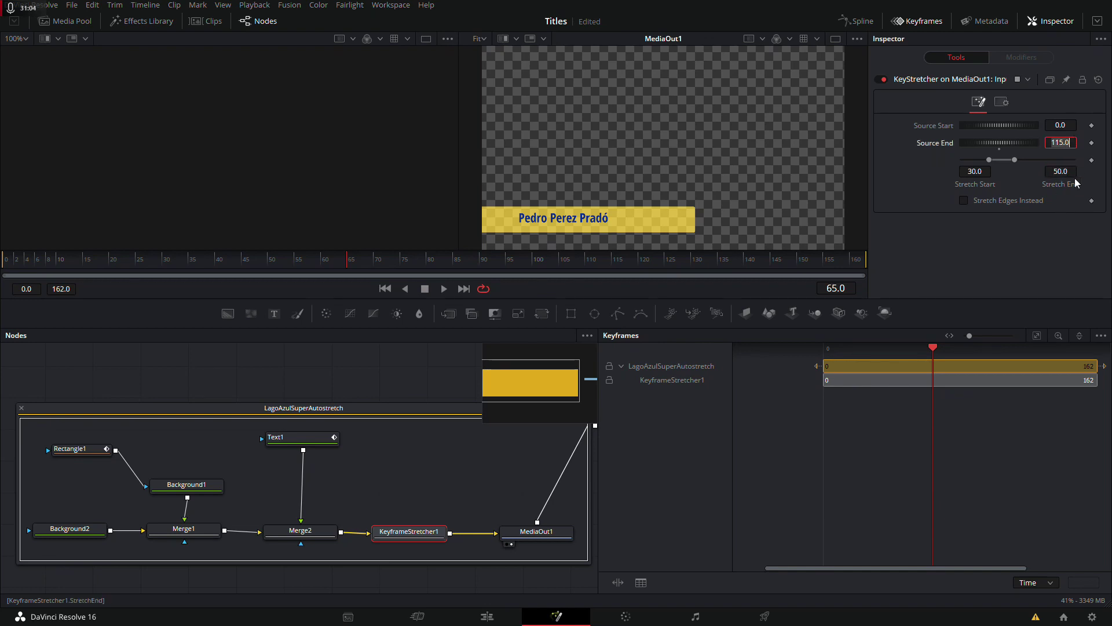
type("65")
key("Tab")
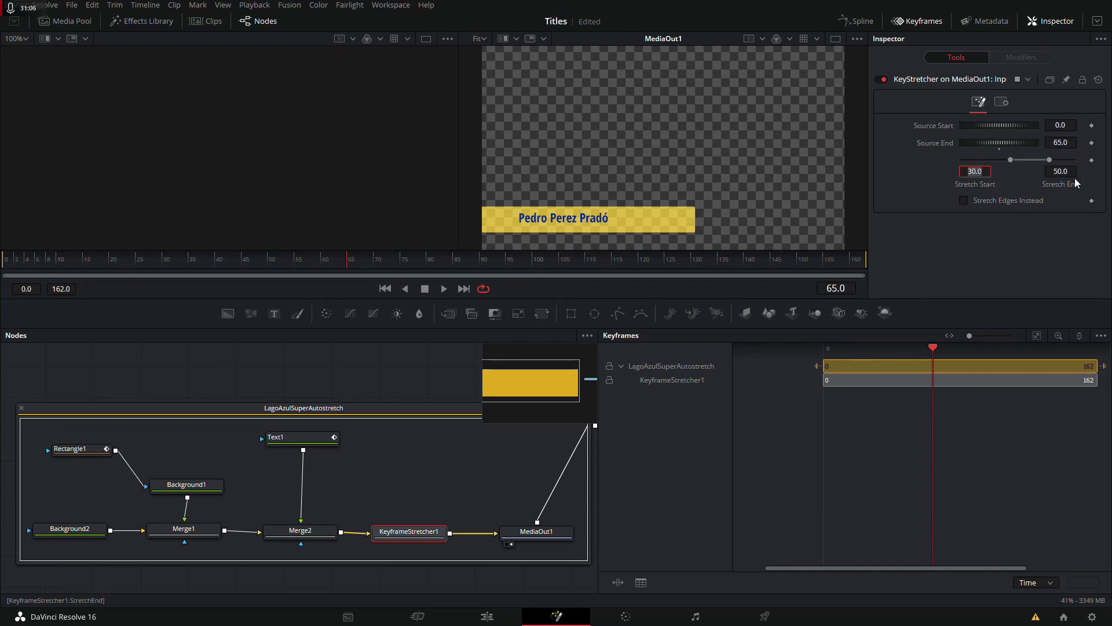
left_click_drag(445, 409, 428, 454)
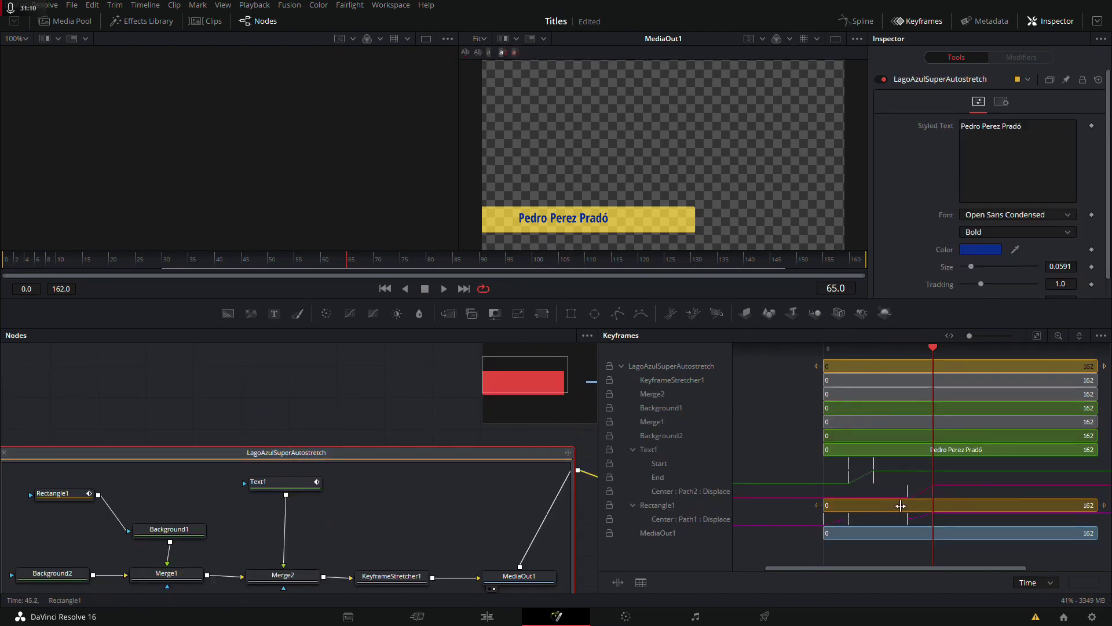
left_click(494, 618)
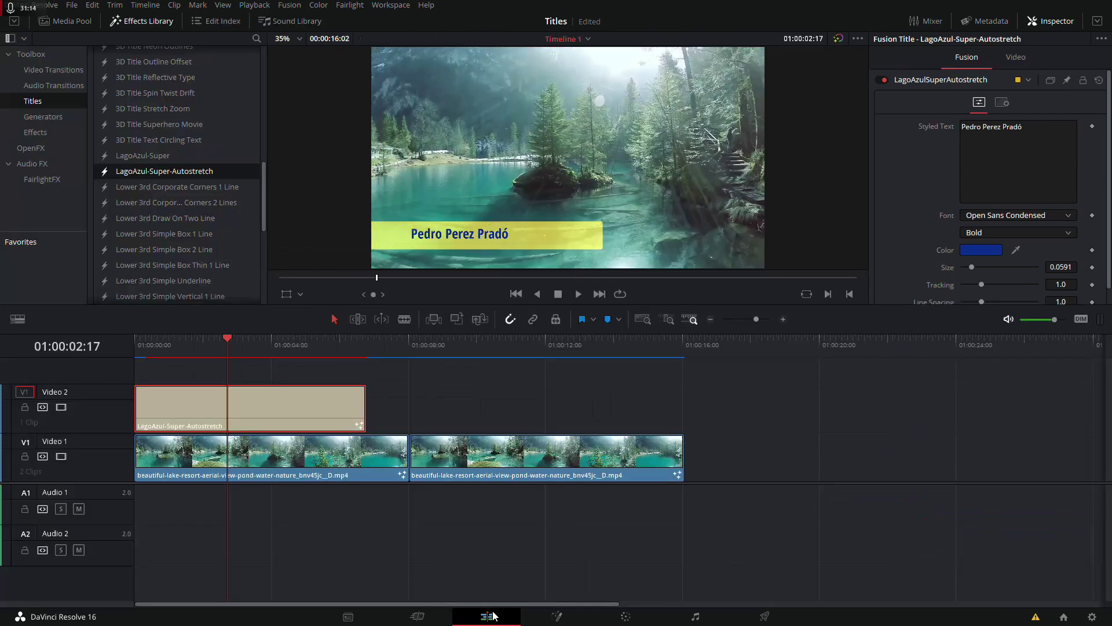
Trim the title clip shorter from its end and scrub to check the ending.
mouse_move(230, 343)
left_mouse_down()
mouse_move(331, 347)
mouse_move(243, 341)
left_mouse_up()
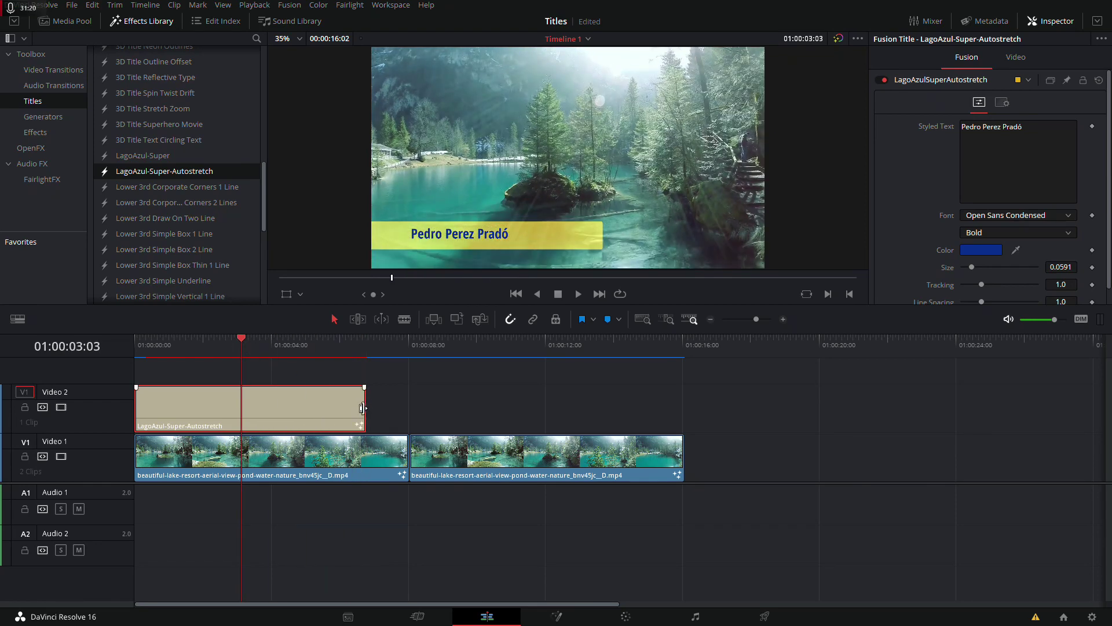
left_click_drag(362, 408, 304, 409)
left_click(246, 342)
mouse_move(246, 341)
left_mouse_down()
mouse_move(294, 342)
mouse_move(143, 351)
mouse_move(296, 343)
left_mouse_up()
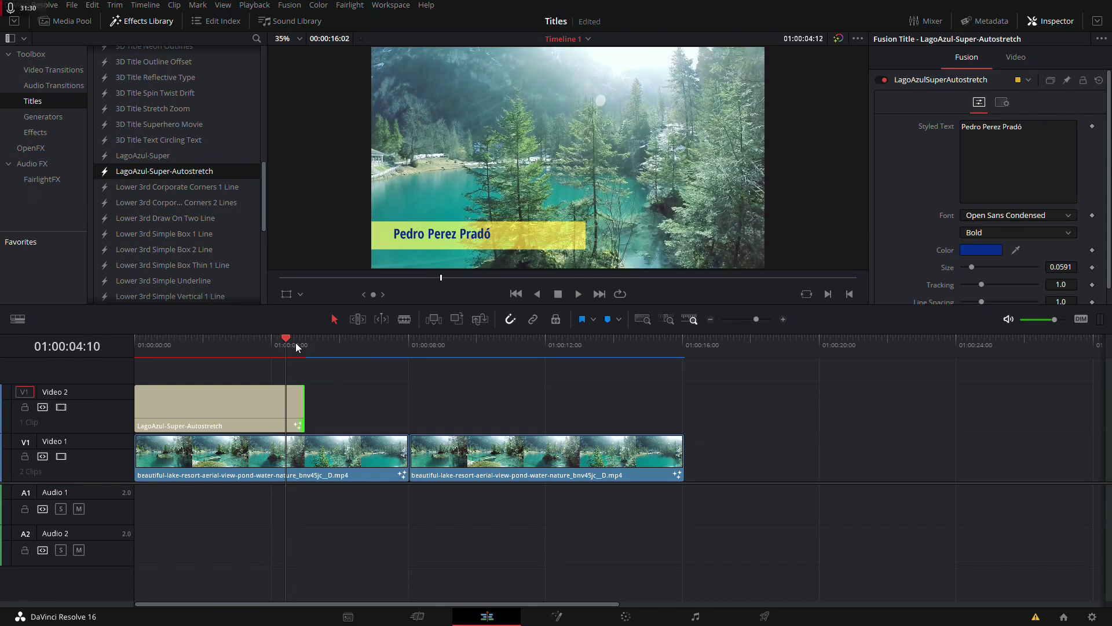
Dismiss the voice typing panel, then scrub the trimmed title to confirm its in and out animation.
key("alt+Tab")
key("alt+Tab")
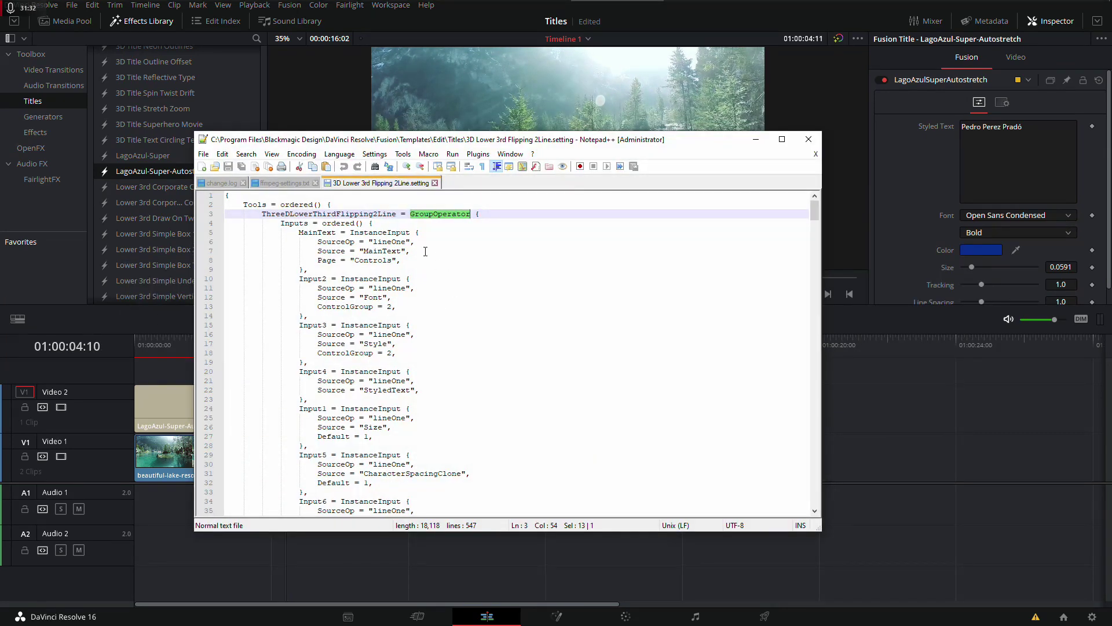
key("super+h")
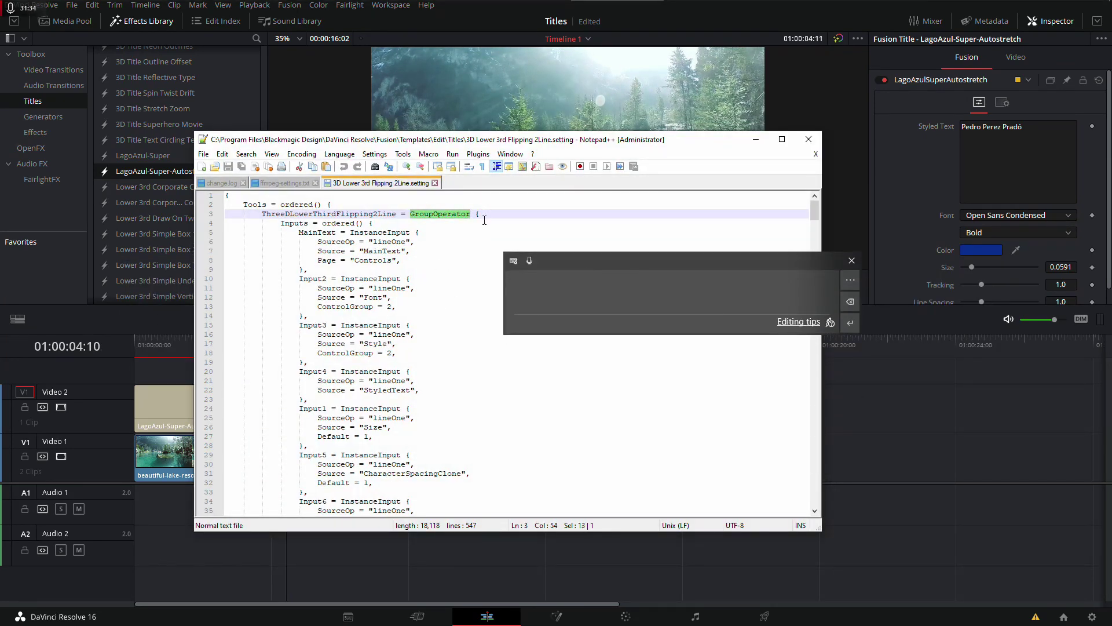
left_click(851, 256)
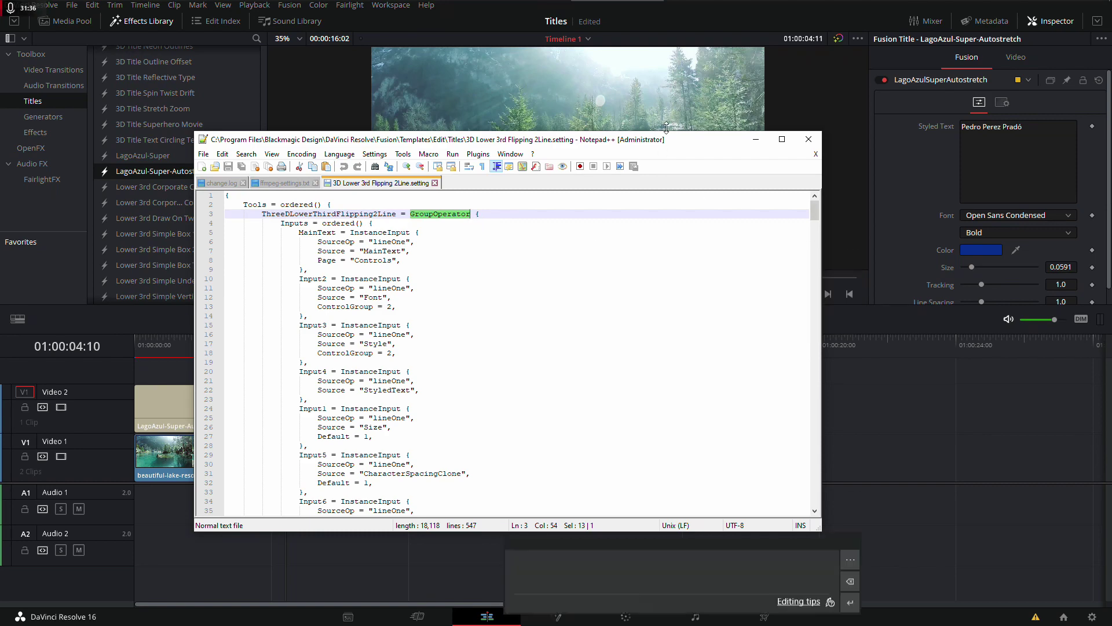
key("alt+Tab")
left_click_drag(256, 352, 241, 358)
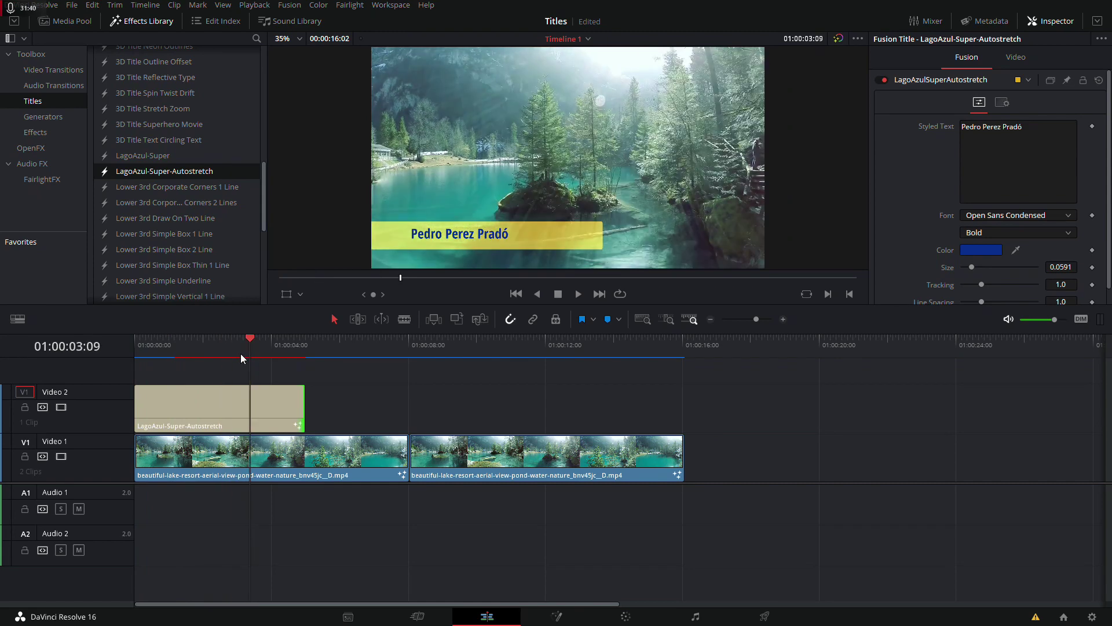
left_click_drag(155, 352, 287, 349)
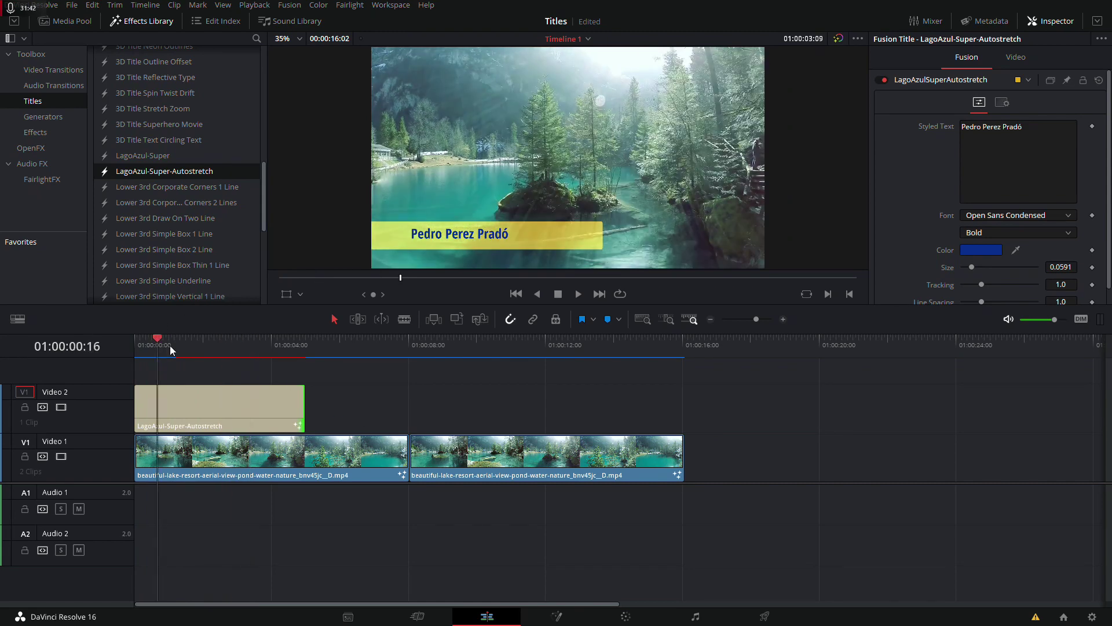